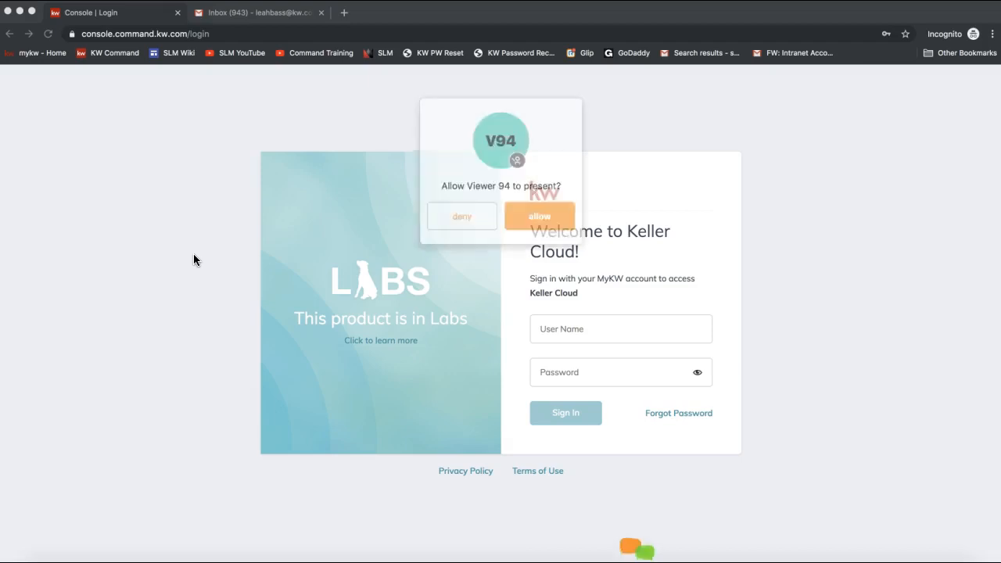
- Decline the presenter request and load the KW Command sign-in page at agent.kw.com
{"action": "left_click", "coordinate": [465, 211]}
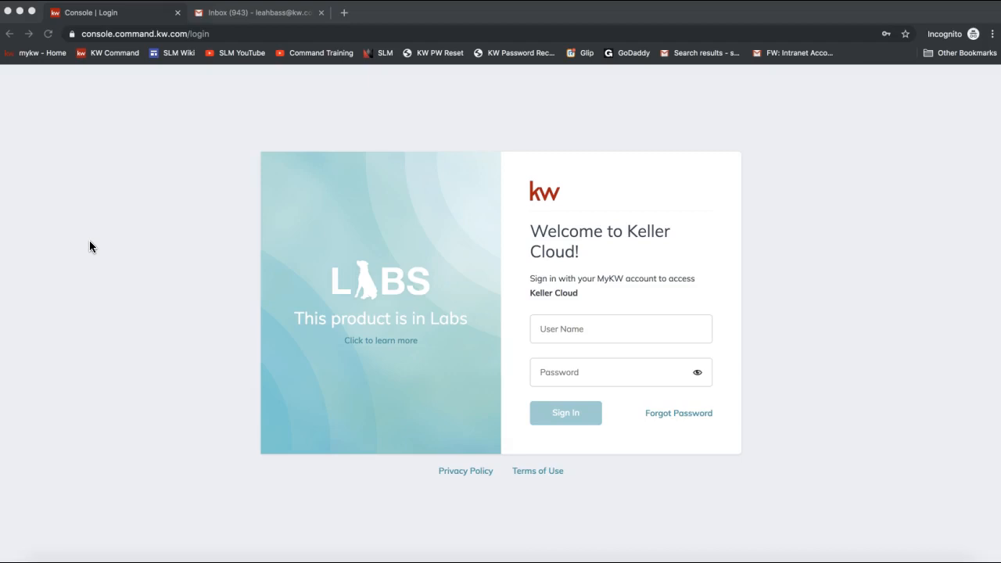
{"action": "left_click", "coordinate": [141, 37]}
{"action": "type", "text": "agent.kw.com"}
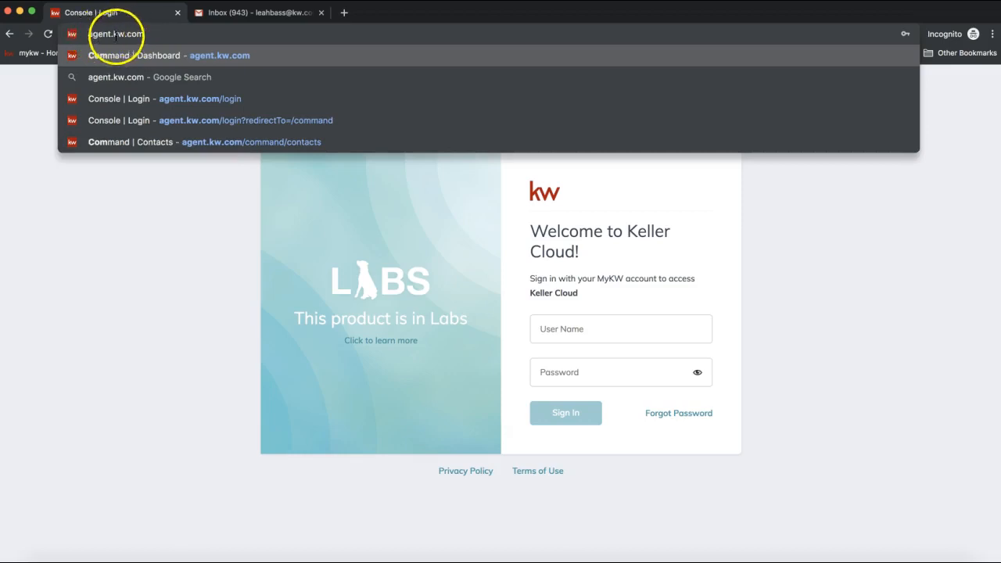
{"action": "left_click_drag", "start_coordinate": [88, 35], "coordinate": [145, 35]}
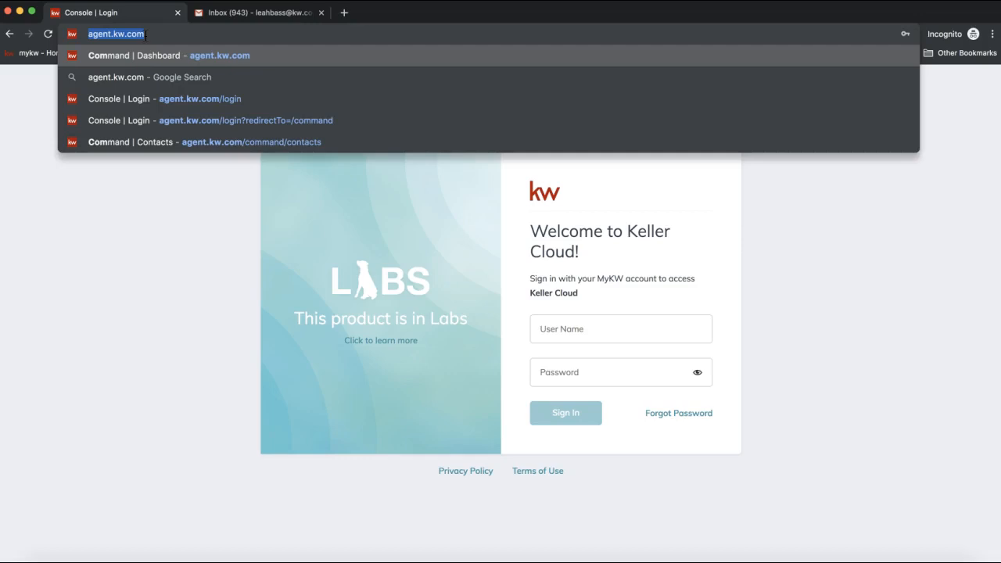
{"action": "left_click", "coordinate": [123, 178]}
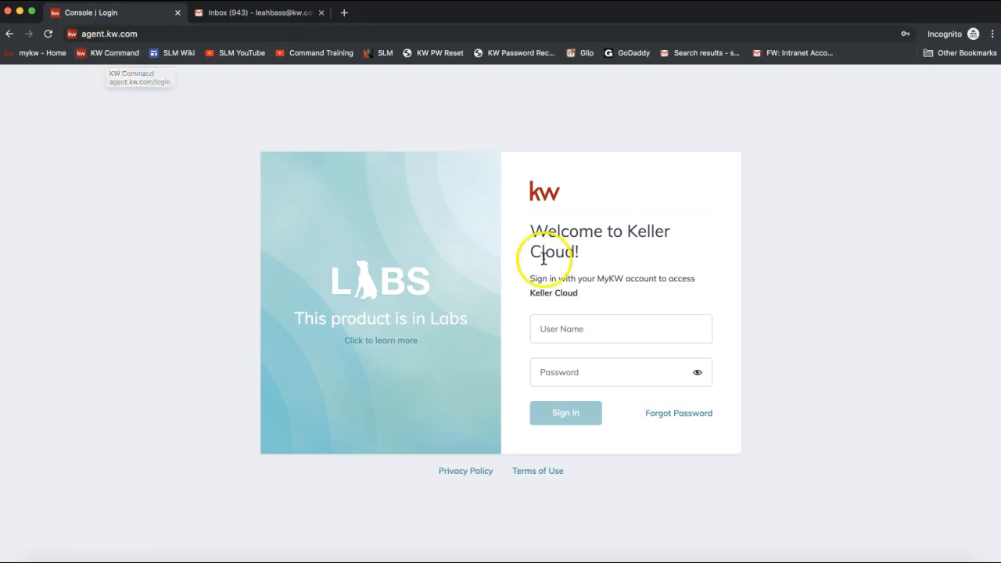
- Fill the sign-in form with Chrome's saved login and decline the presenter request
{"action": "left_click", "coordinate": [577, 334]}
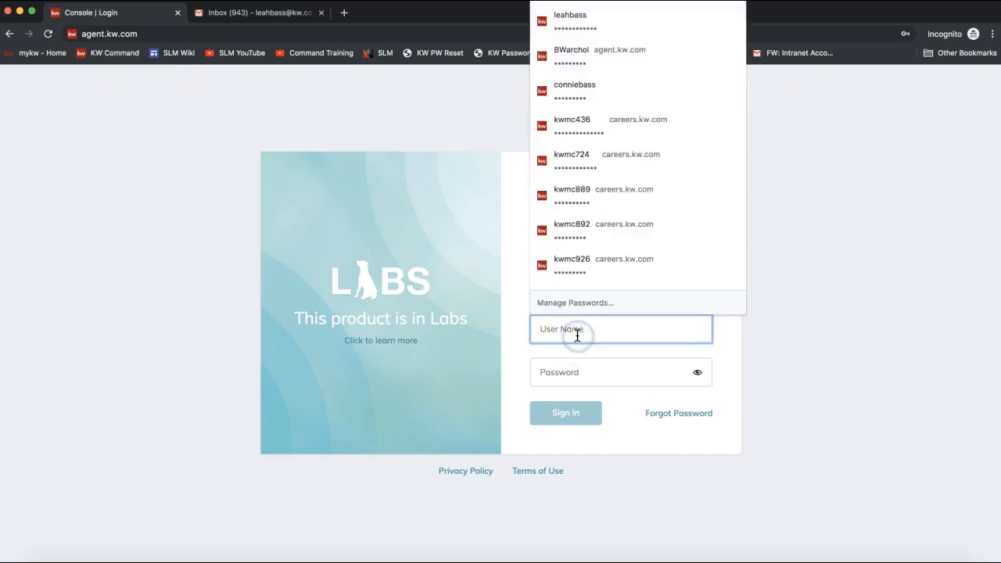
{"action": "type", "text": "l"}
{"action": "left_click", "coordinate": [578, 364]}
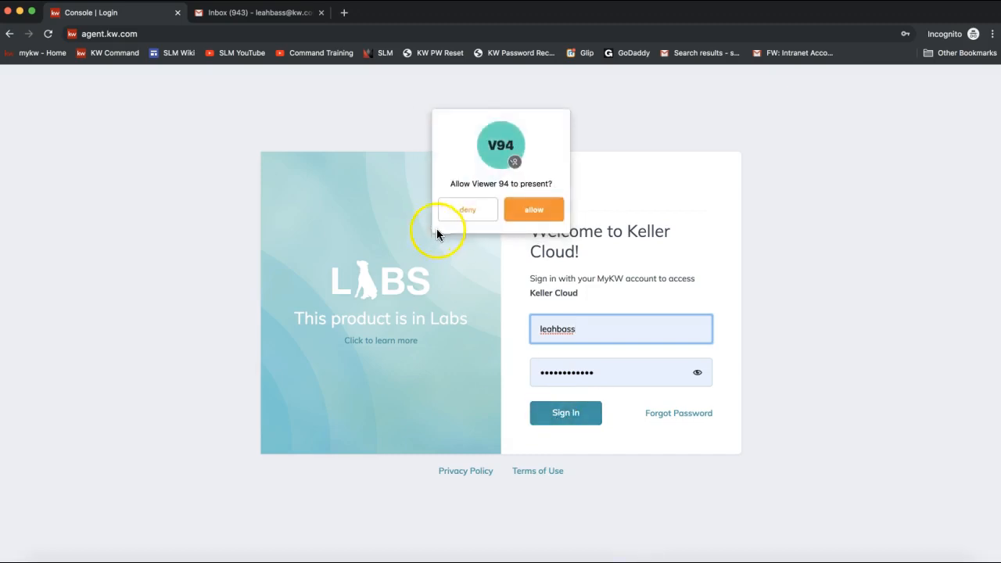
{"action": "left_click", "coordinate": [462, 212]}
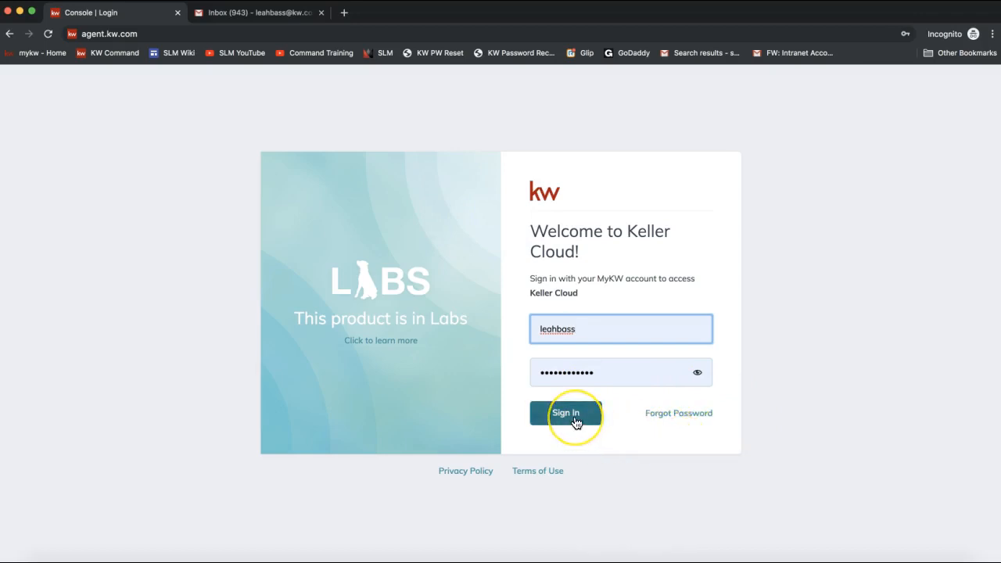
{"action": "left_click", "coordinate": [569, 421]}
- Sign in and switch the Product Updates panel to What's Next
{"action": "left_click", "coordinate": [568, 421]}
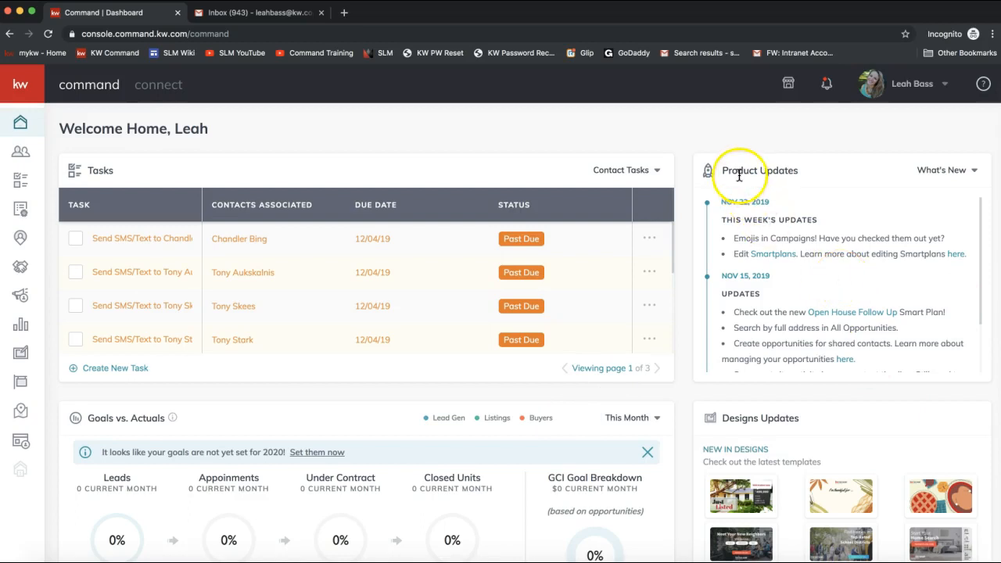
{"action": "left_click_drag", "start_coordinate": [721, 171], "coordinate": [797, 178]}
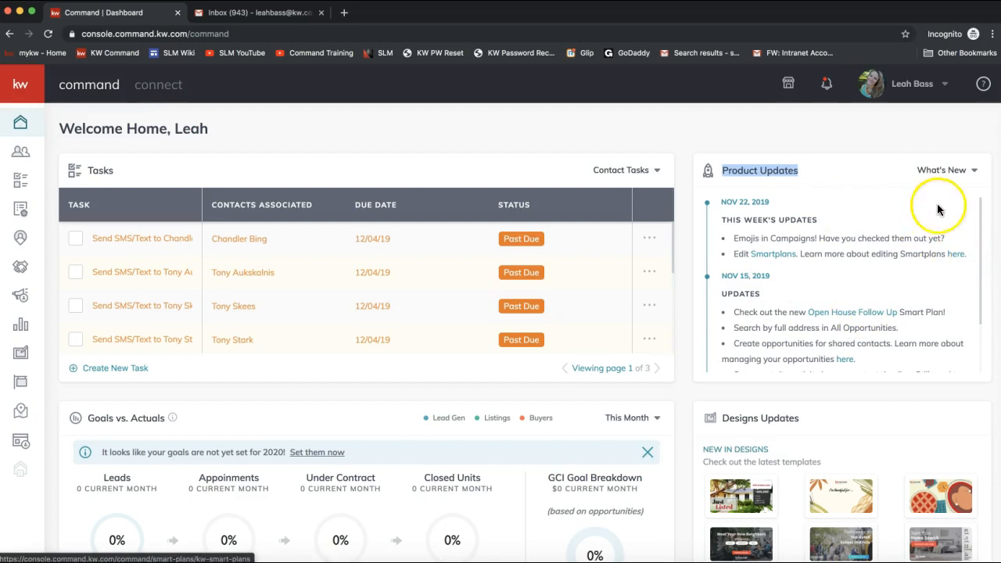
{"action": "left_click", "coordinate": [938, 172]}
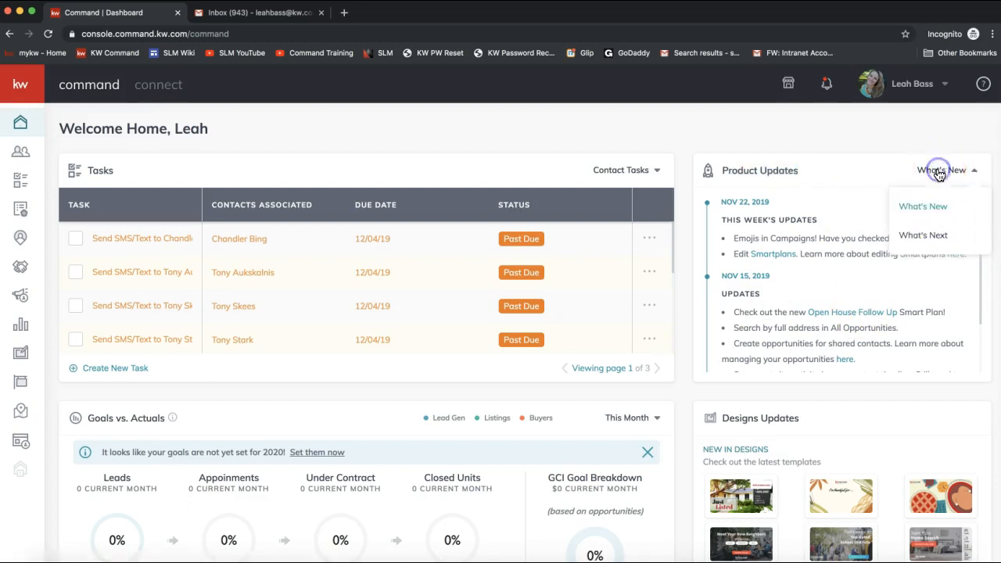
{"action": "left_click", "coordinate": [923, 236]}
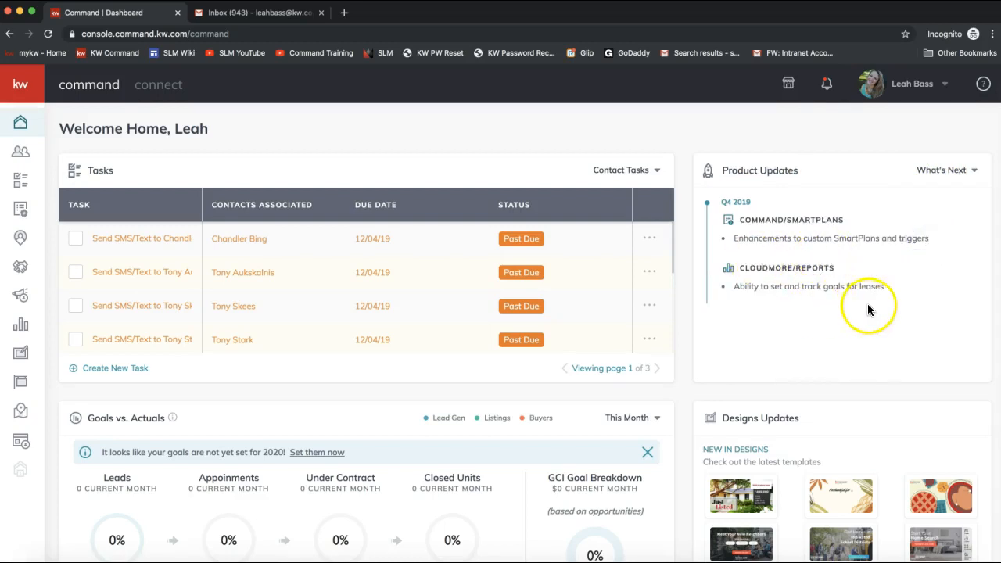
- Switch Product Updates back to What's New and bring up the account menu
{"action": "left_click", "coordinate": [933, 170]}
{"action": "left_click", "coordinate": [923, 206]}
{"action": "scroll", "coordinate": [899, 258], "scroll_direction": "down", "scroll_amount": 3}
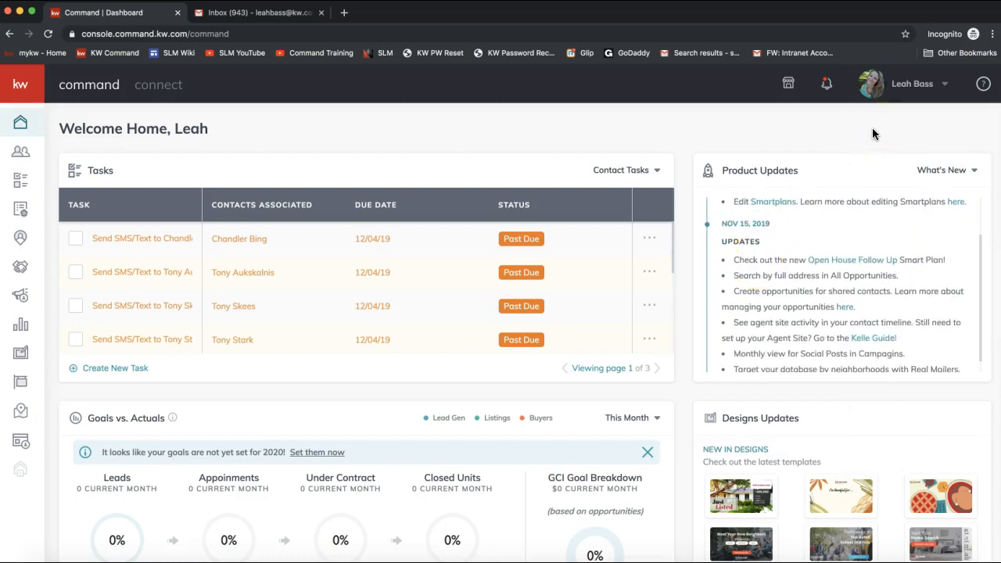
{"action": "left_click", "coordinate": [901, 96]}
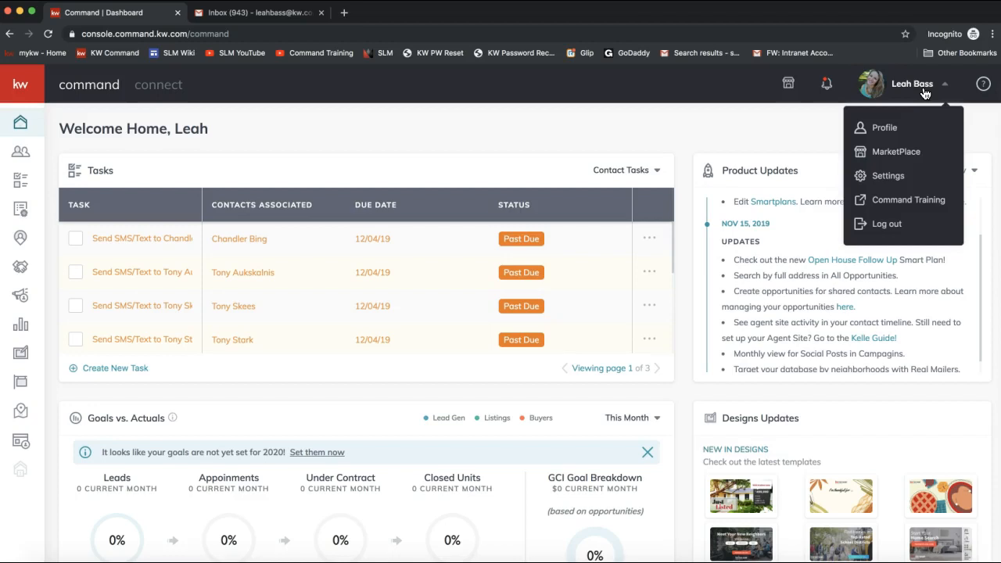
- Go to Settings to see the DocuSign, Dotloop and Facebook connected apps
{"action": "left_click", "coordinate": [890, 177]}
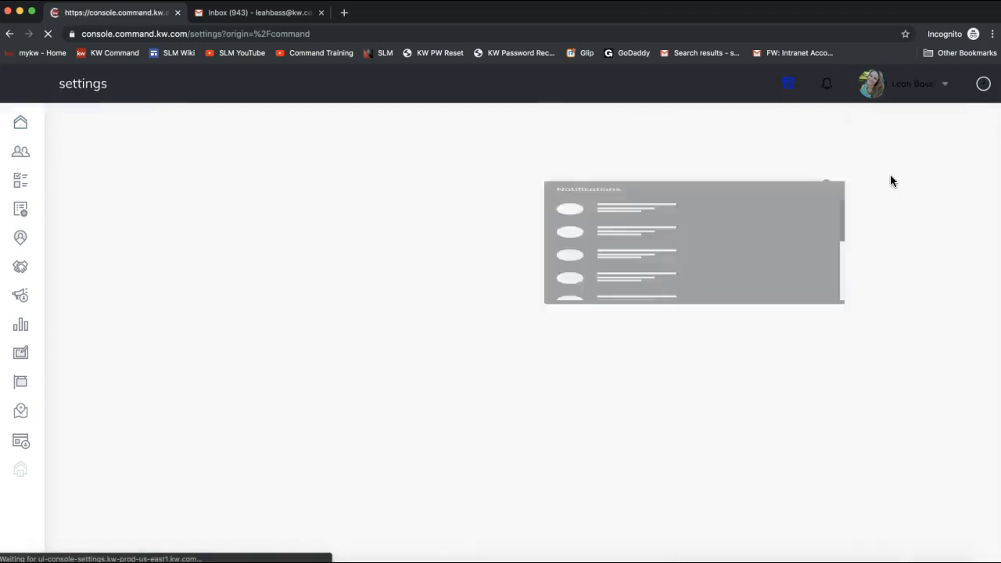
{"action": "left_click", "coordinate": [916, 90]}
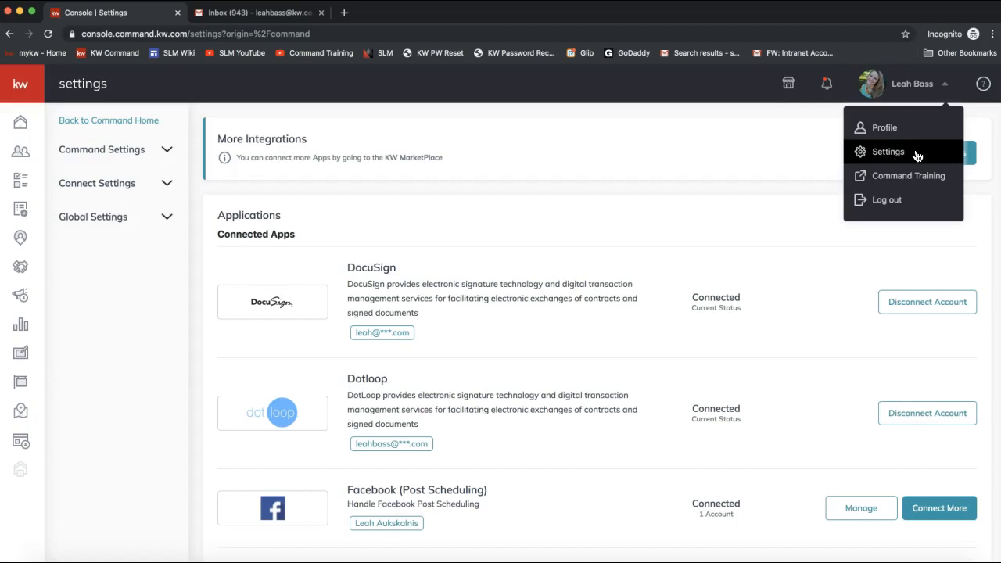
{"action": "left_click", "coordinate": [526, 285]}
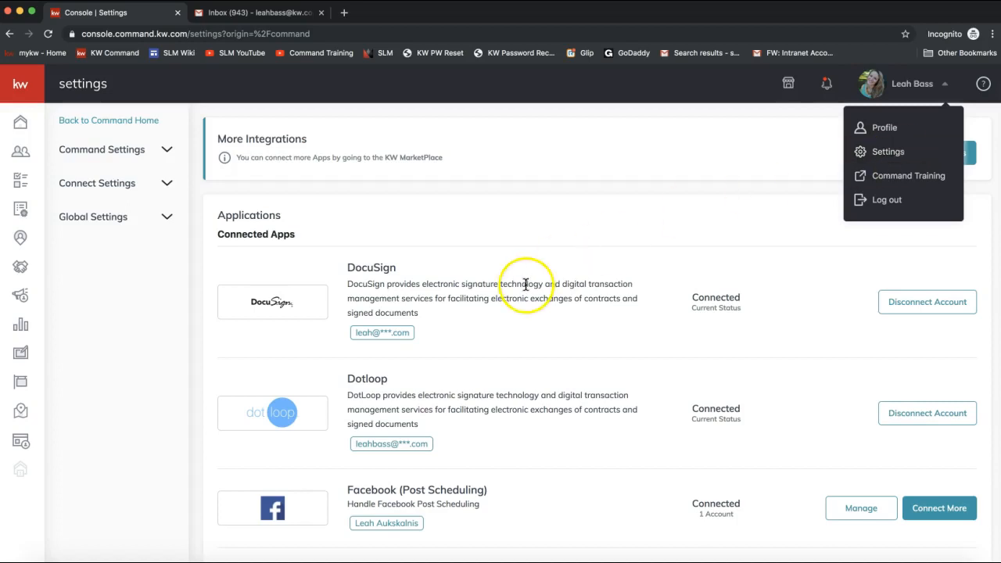
{"action": "double_click", "coordinate": [348, 268]}
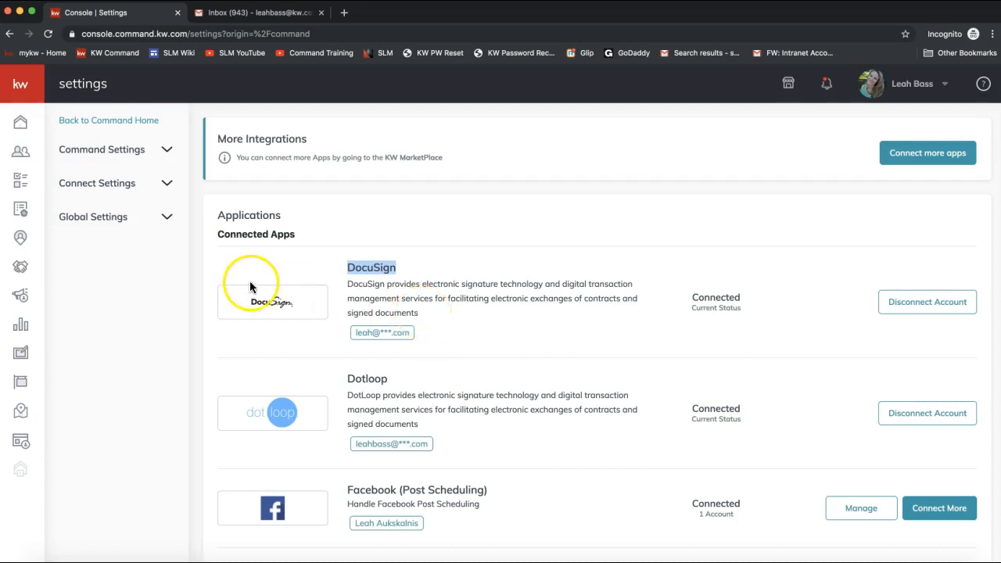
{"action": "left_click_drag", "start_coordinate": [218, 235], "coordinate": [299, 244]}
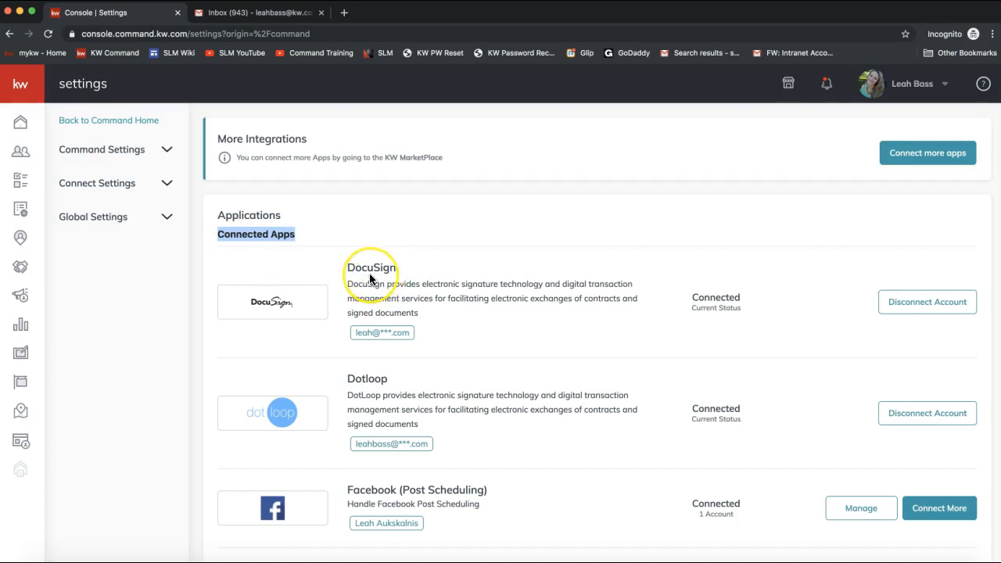
{"action": "scroll", "coordinate": [366, 278], "scroll_direction": "down", "scroll_amount": 1}
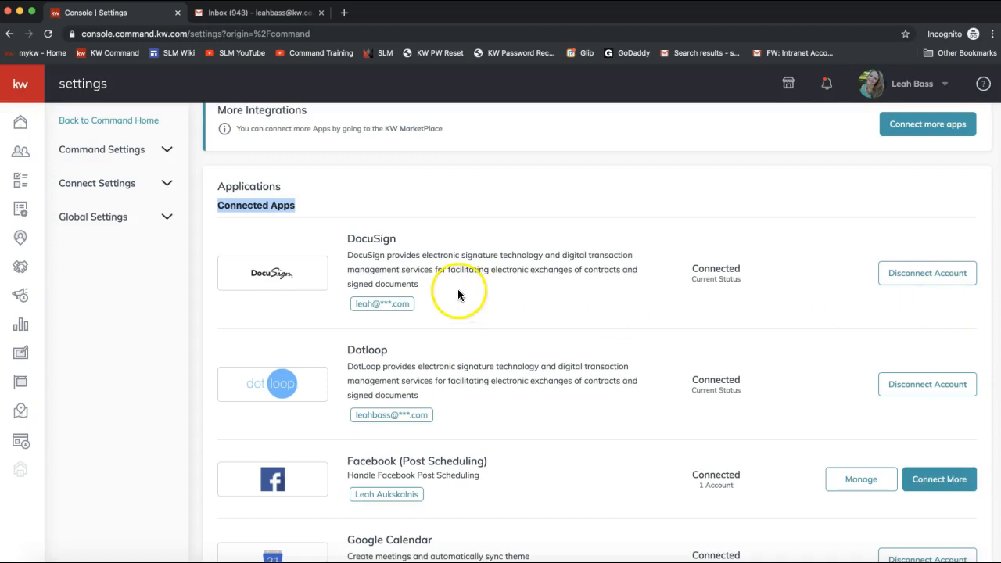
{"action": "scroll", "coordinate": [399, 239], "scroll_direction": "down", "scroll_amount": 5}
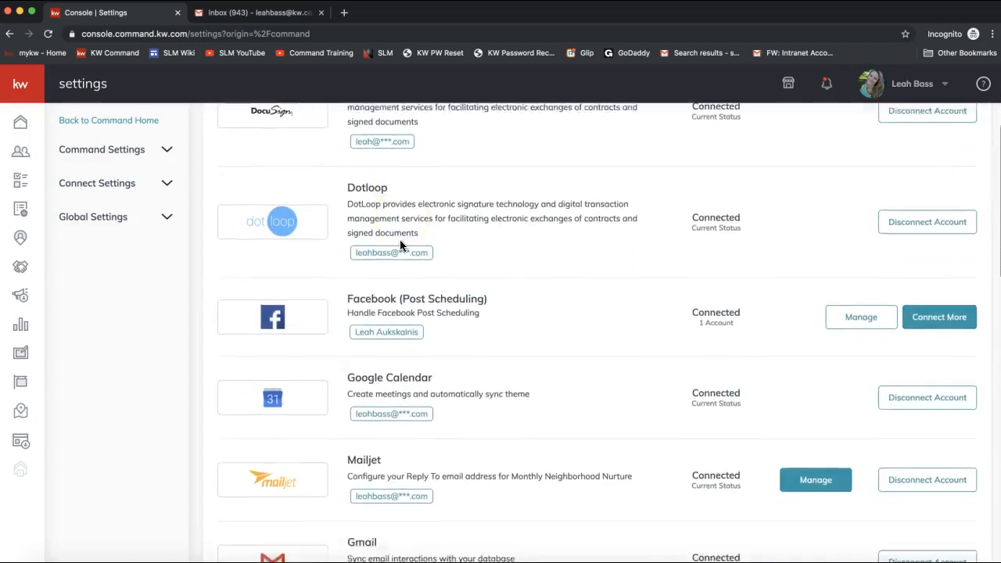
{"action": "scroll", "coordinate": [400, 246], "scroll_direction": "down", "scroll_amount": 10}
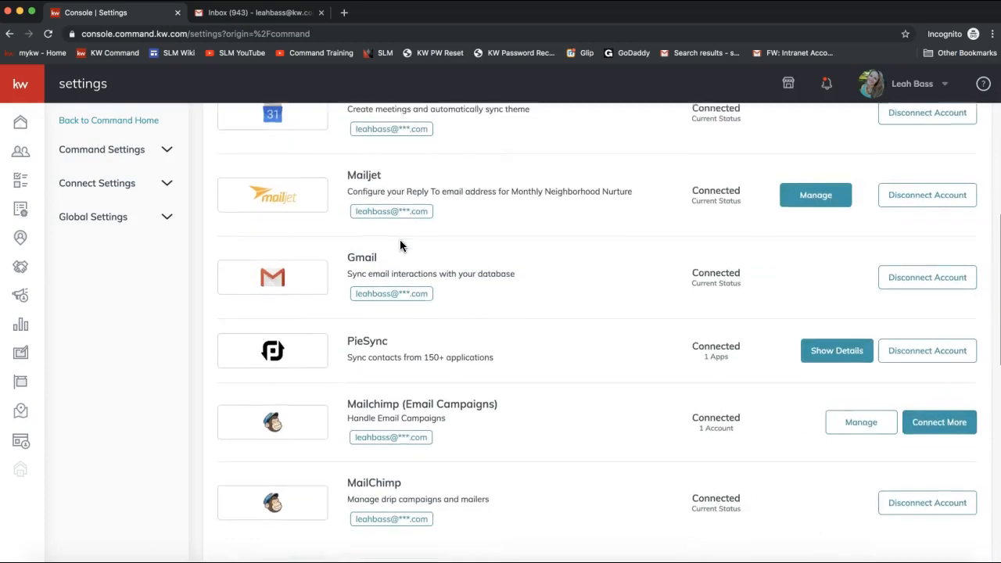
{"action": "scroll", "coordinate": [400, 246], "scroll_direction": "down", "scroll_amount": 8}
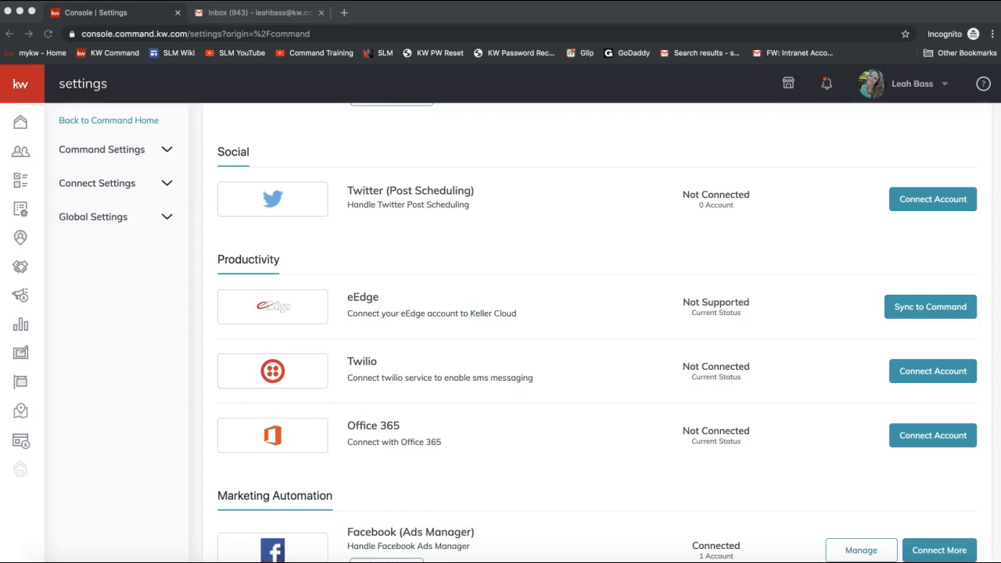
{"action": "scroll", "coordinate": [440, 321], "scroll_direction": "up", "scroll_amount": 15}
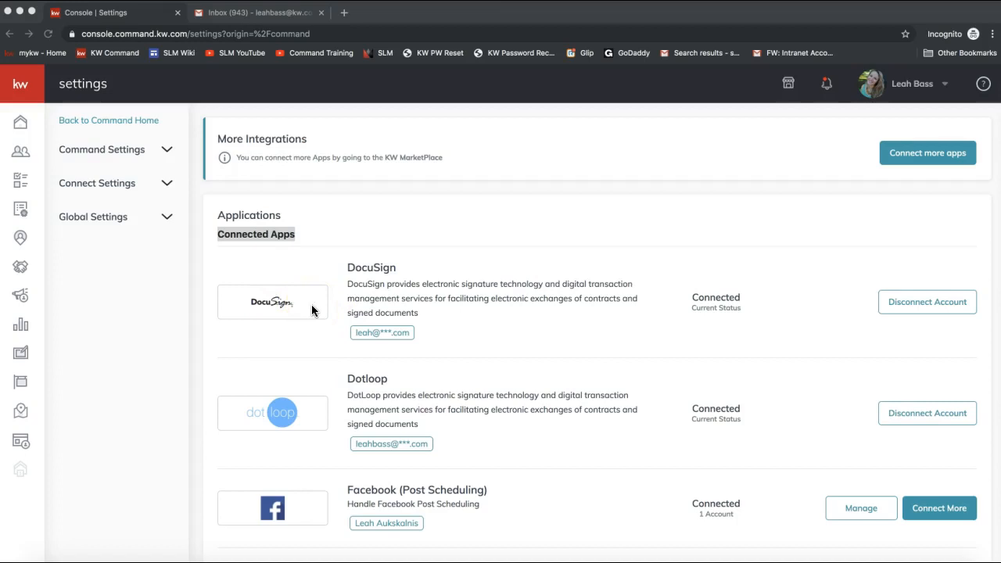
- Show the Opportunities page with the Listings, Buyers and Leases pipelines and GCI totals
{"action": "left_click", "coordinate": [59, 275]}
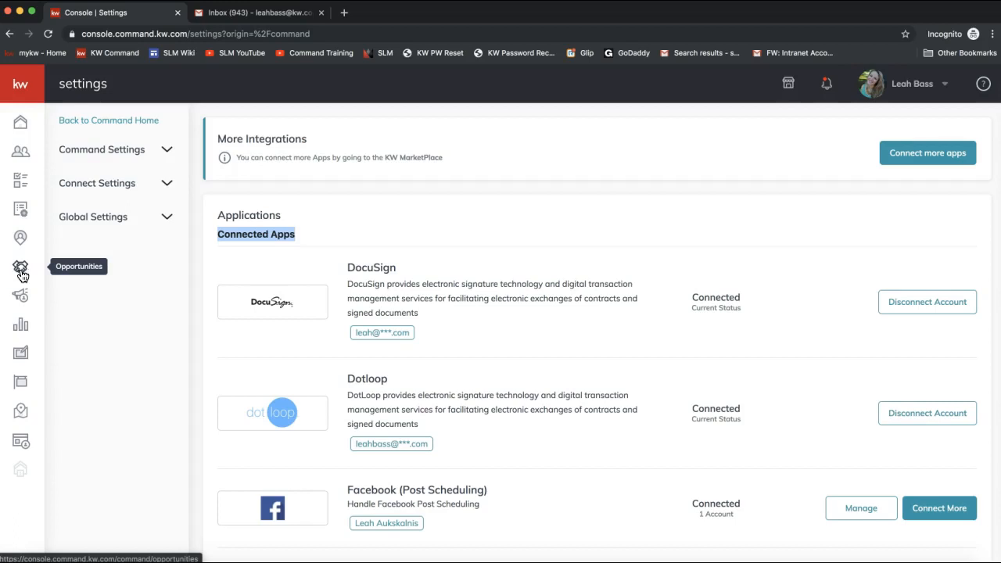
{"action": "left_click", "coordinate": [22, 271]}
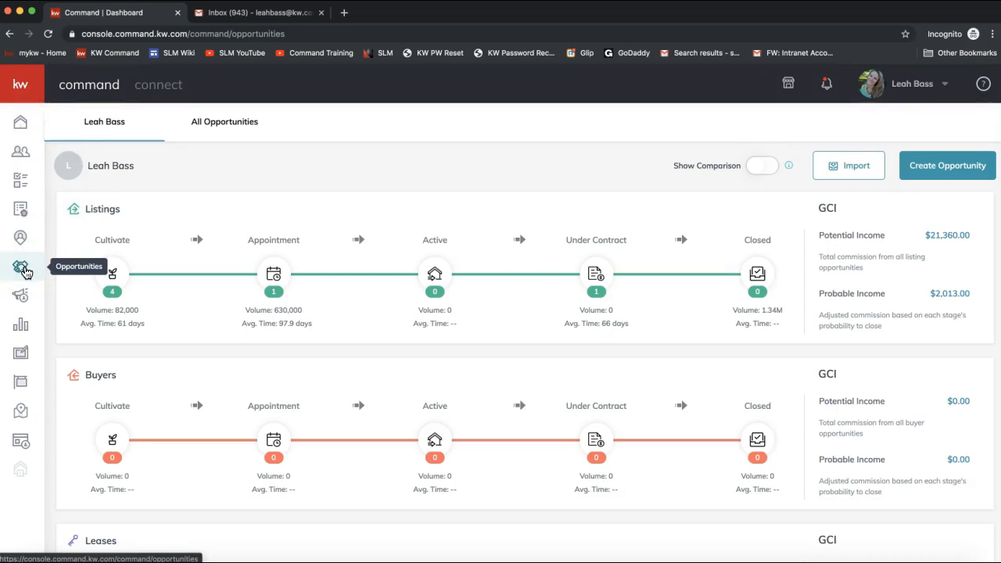
{"action": "left_click", "coordinate": [25, 86]}
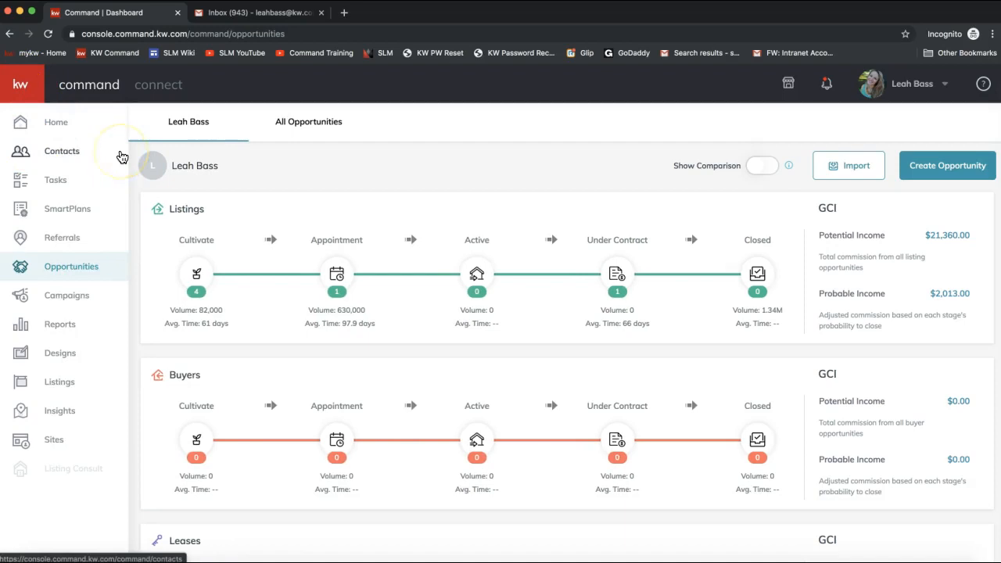
{"action": "left_click", "coordinate": [92, 269]}
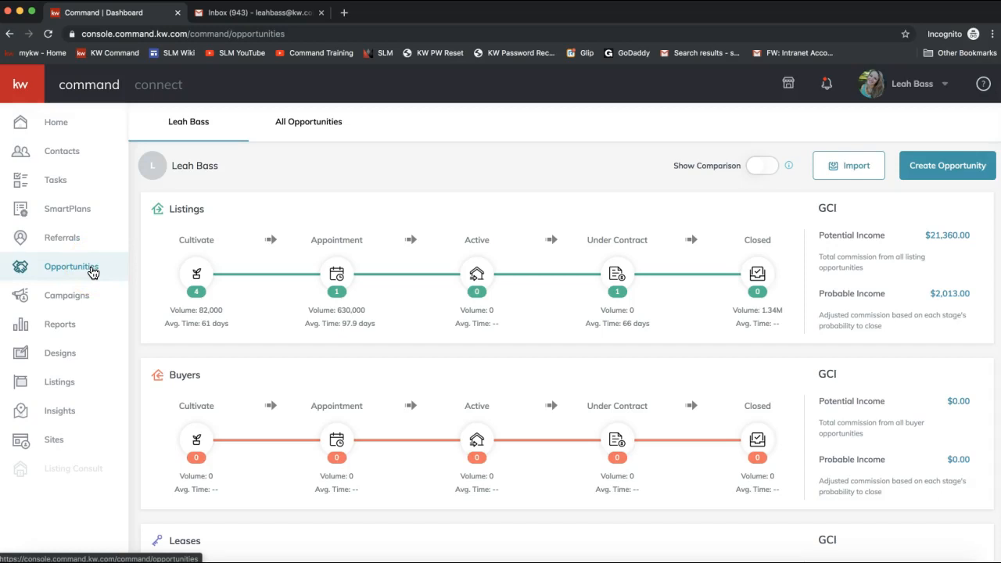
{"action": "left_click", "coordinate": [50, 128]}
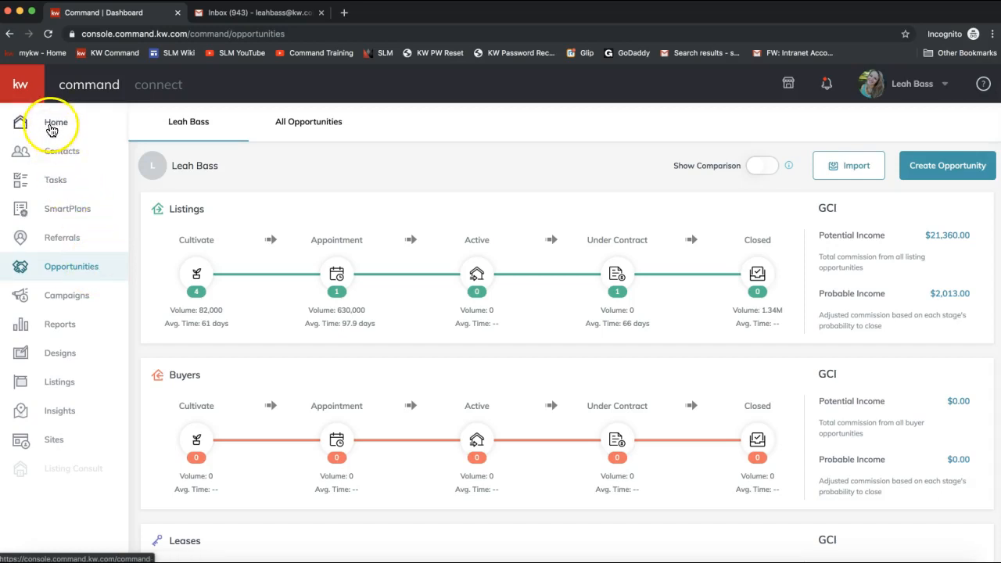
{"action": "left_click", "coordinate": [65, 272]}
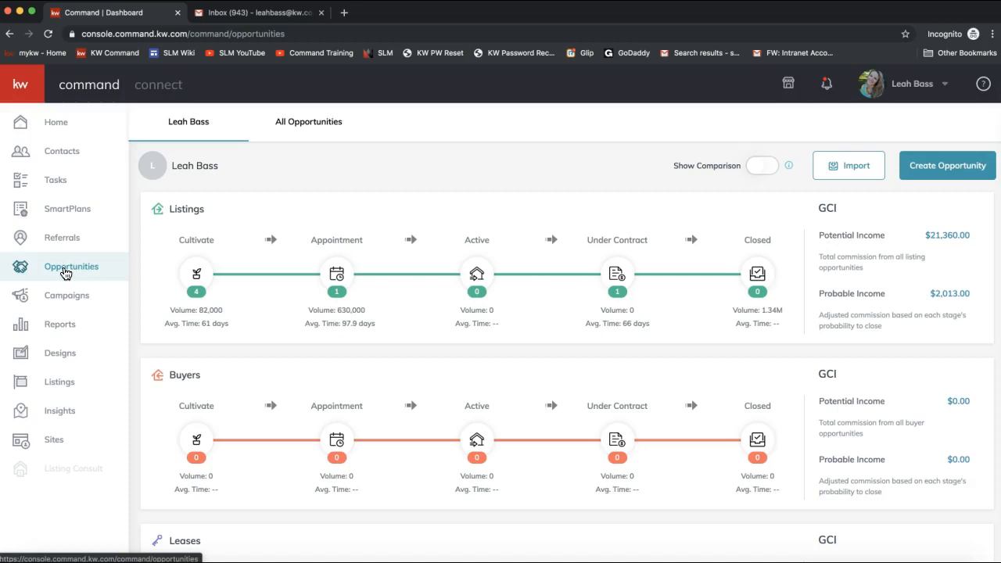
{"action": "left_click", "coordinate": [69, 270]}
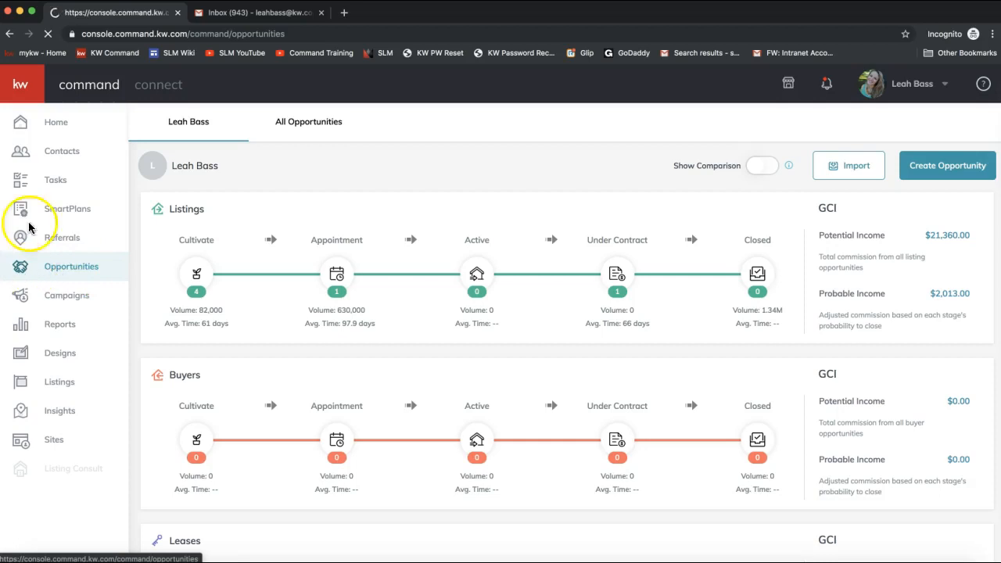
{"action": "left_click", "coordinate": [29, 88]}
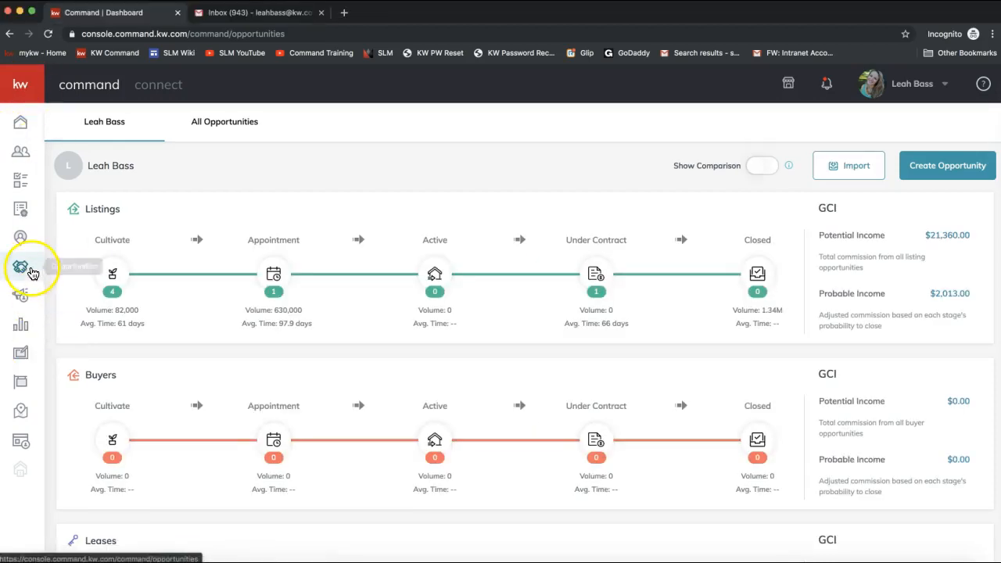
{"action": "left_click", "coordinate": [232, 162]}
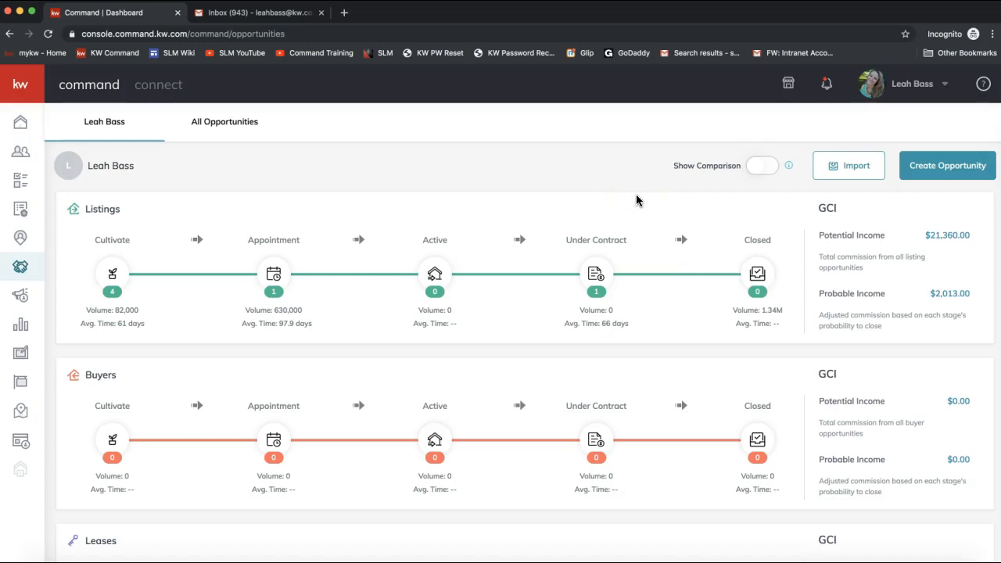
- Start a new opportunity with Ballantyne Area market center, no team, and Listing type
{"action": "left_click", "coordinate": [931, 173]}
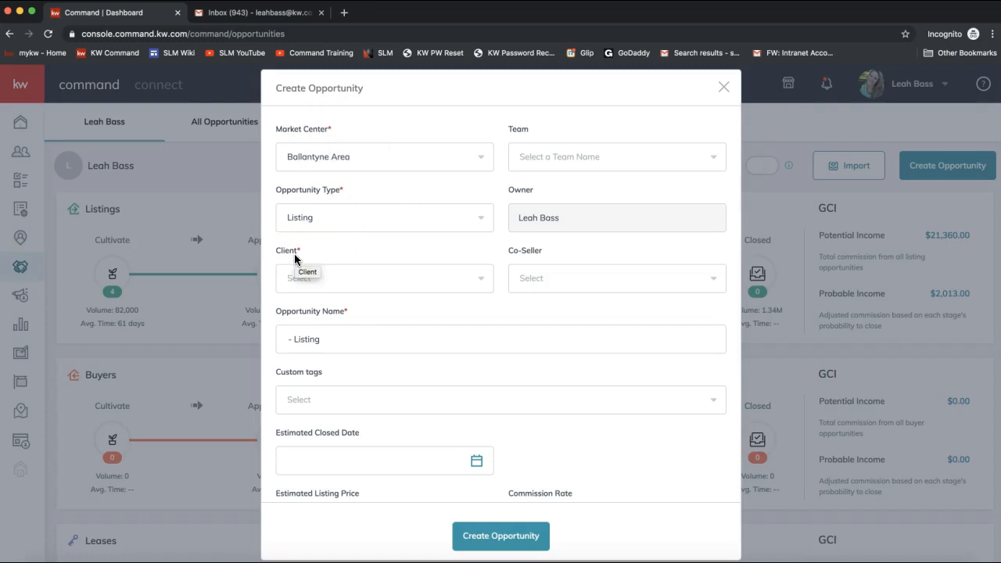
{"action": "left_click", "coordinate": [299, 163]}
{"action": "left_click", "coordinate": [299, 161]}
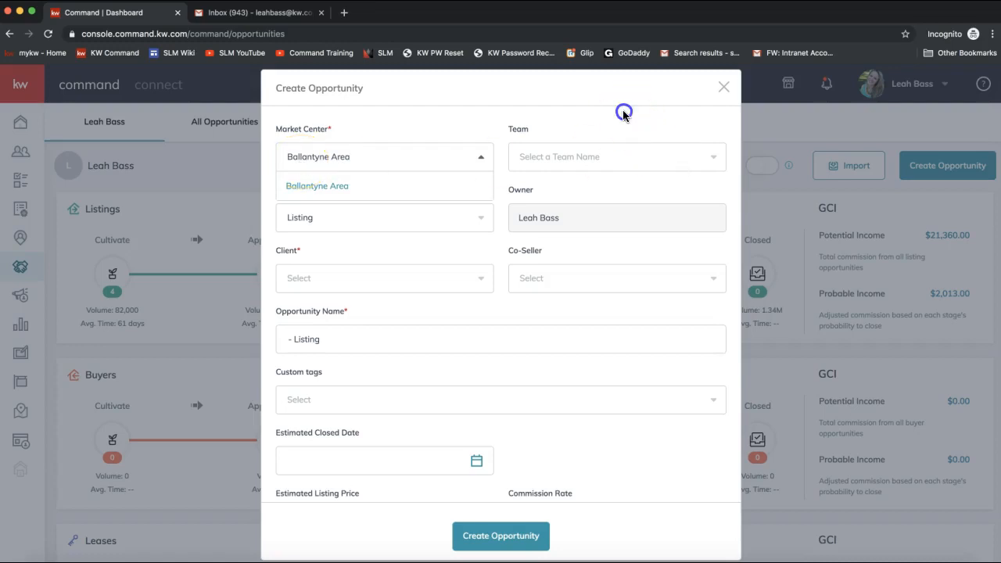
{"action": "left_click", "coordinate": [581, 154]}
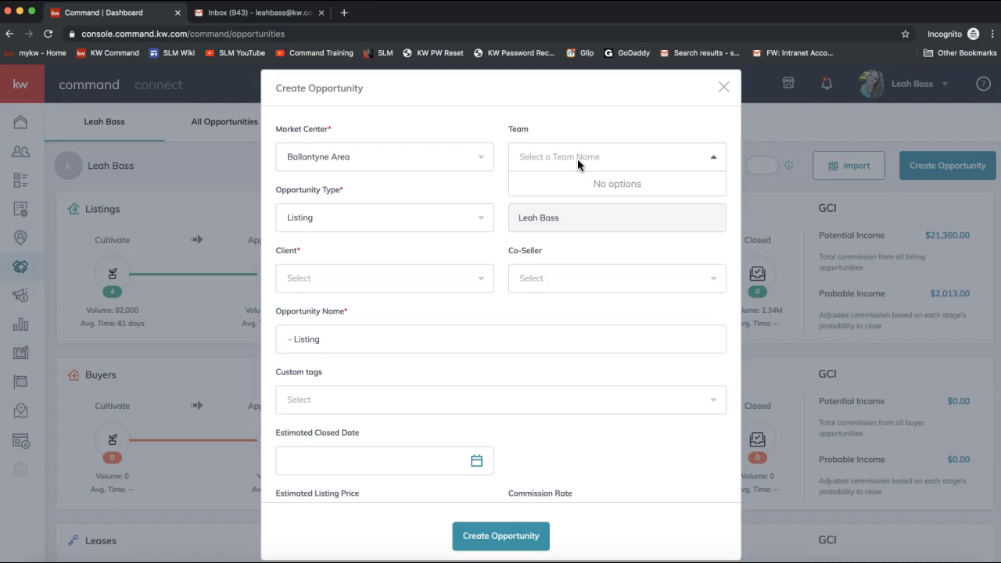
{"action": "left_click", "coordinate": [398, 195]}
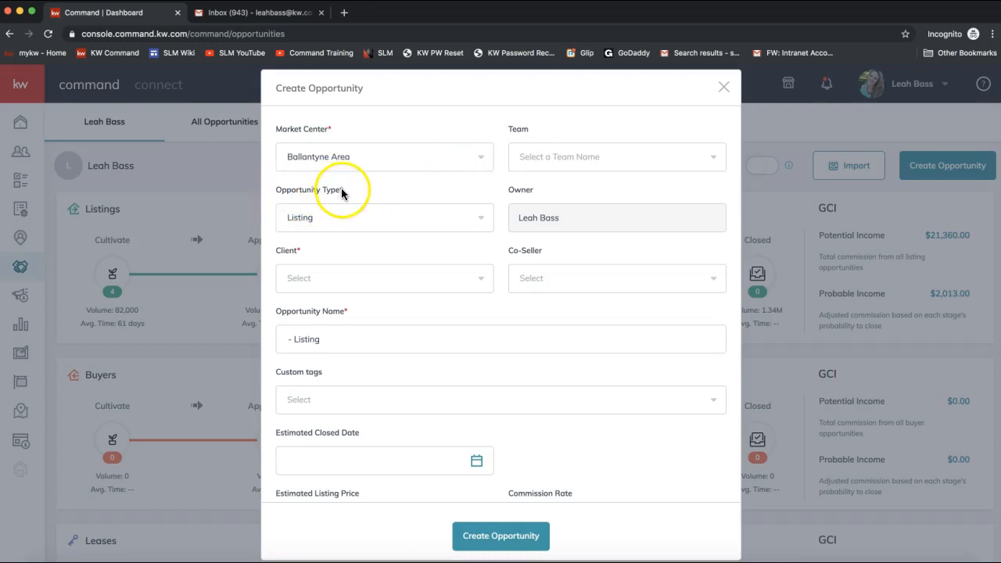
{"action": "left_click", "coordinate": [322, 219]}
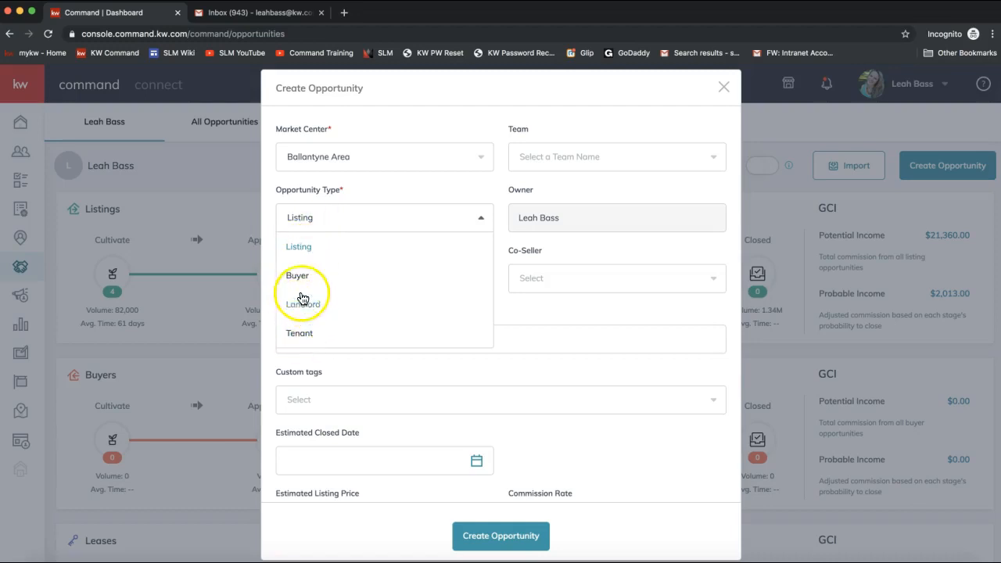
{"action": "left_click", "coordinate": [303, 250]}
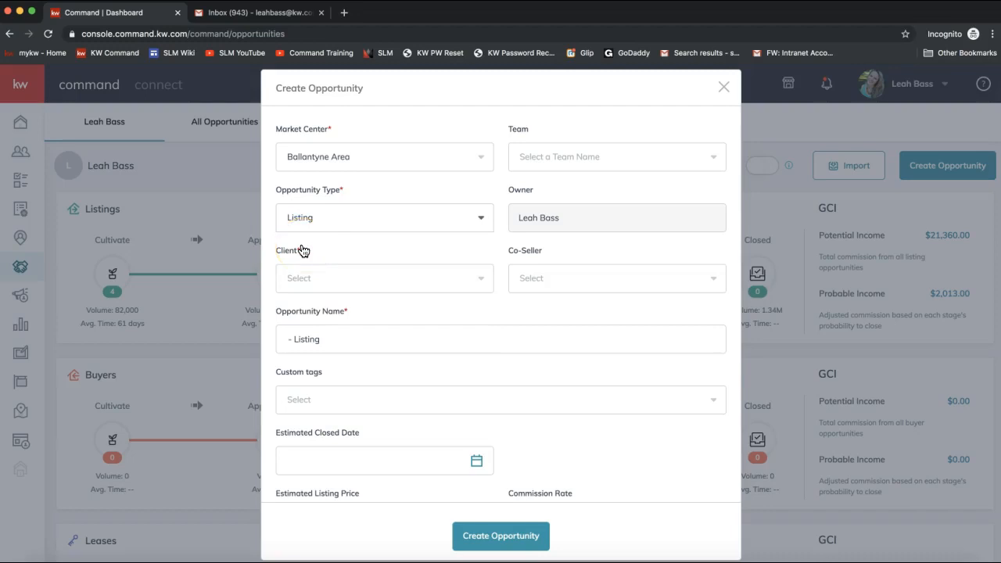
- Search contacts and pick the seller as client, auto-filling the opportunity name
{"action": "left_click", "coordinate": [534, 224]}
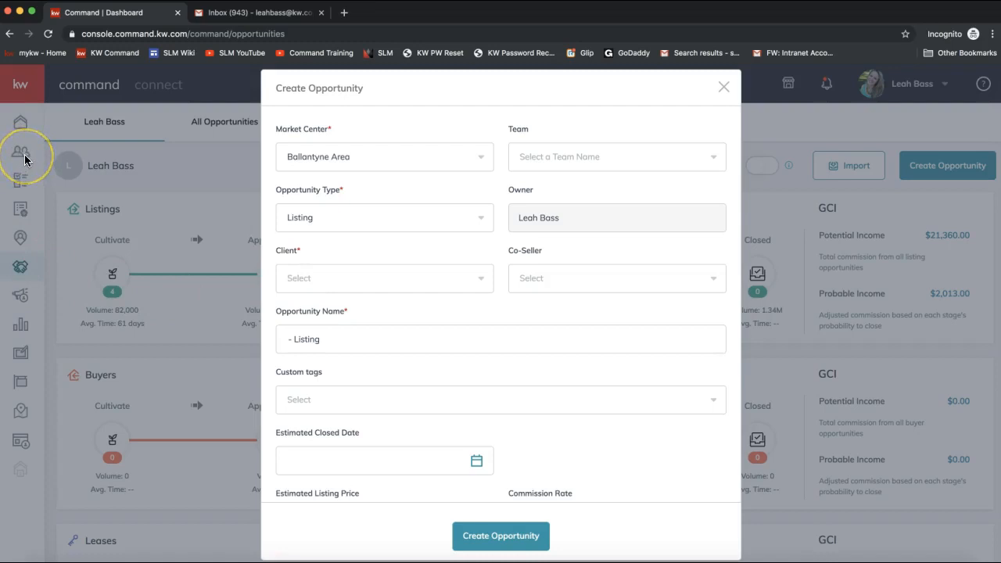
{"action": "left_click", "coordinate": [314, 281]}
{"action": "type", "text": "Hermion"}
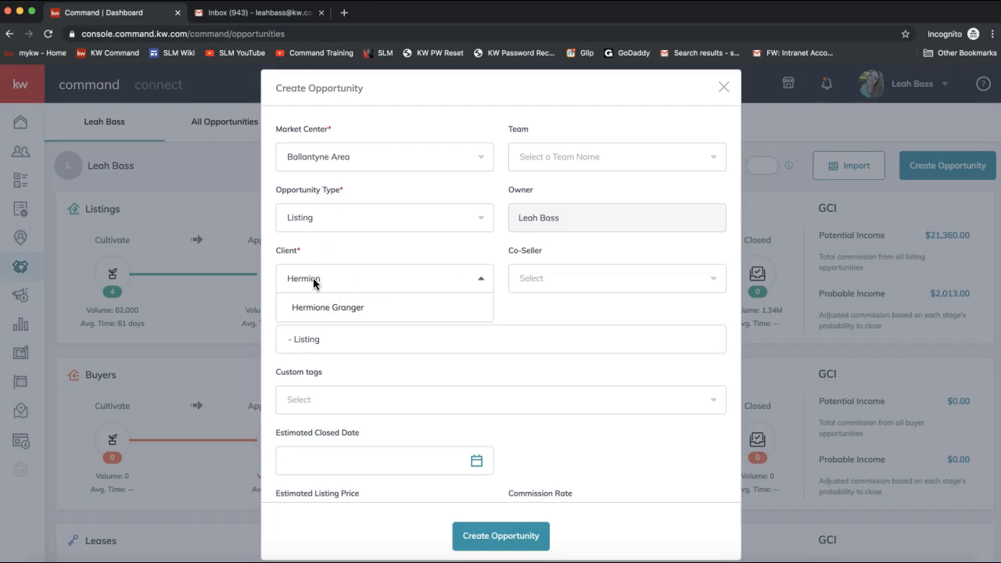
{"action": "left_click", "coordinate": [321, 307]}
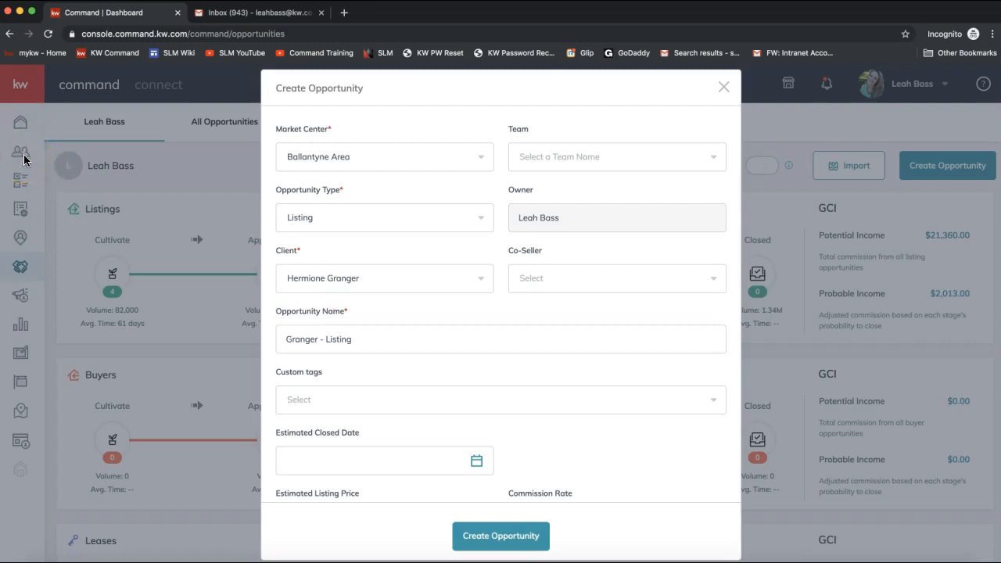
{"action": "left_click", "coordinate": [321, 287]}
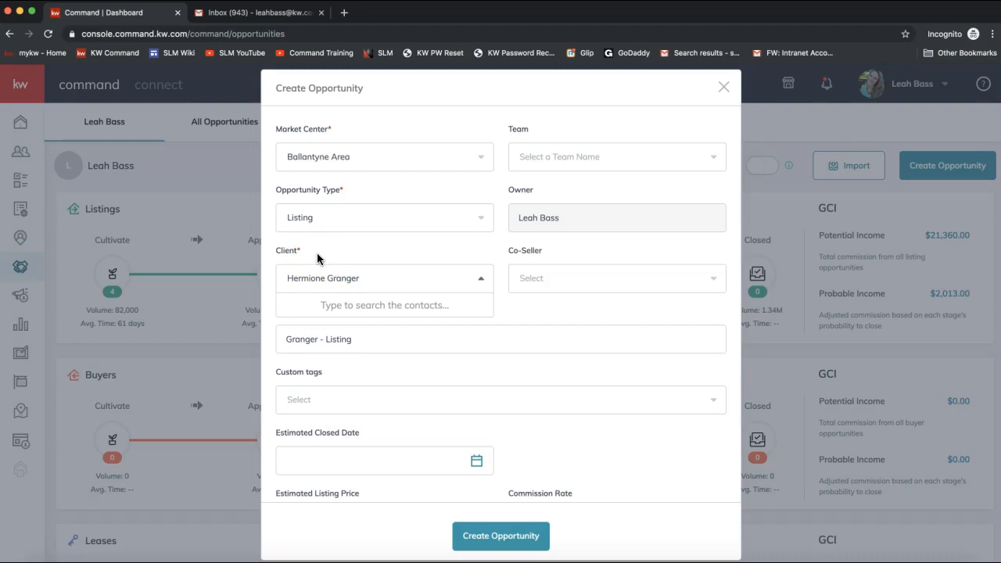
{"action": "left_click", "coordinate": [317, 258]}
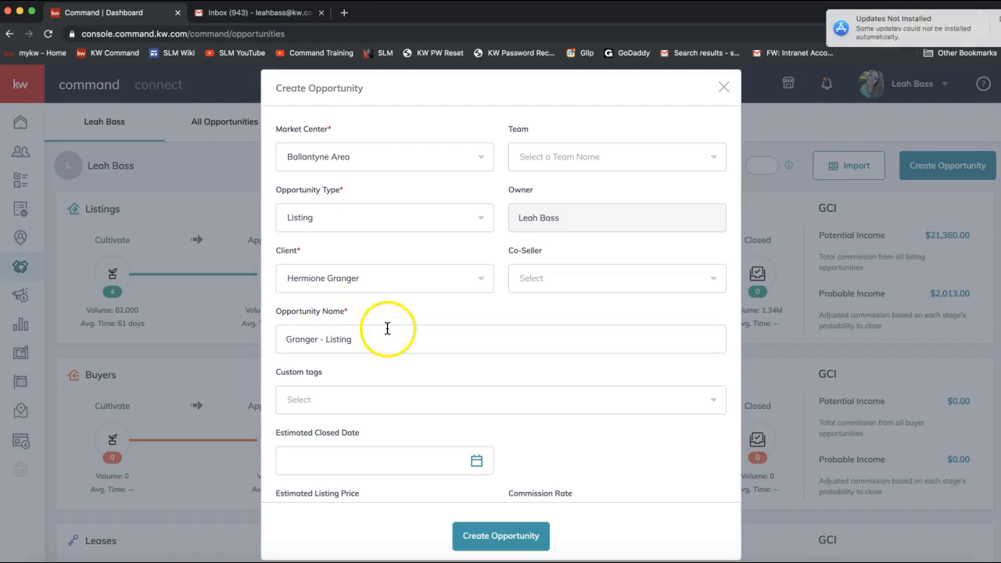
- Replace the surname so the name reads '222 DocuSign Drive - Listing', leaving Co-Seller empty
{"action": "left_click_drag", "start_coordinate": [972, 38], "coordinate": [907, 92]}
{"action": "left_click", "coordinate": [306, 337]}
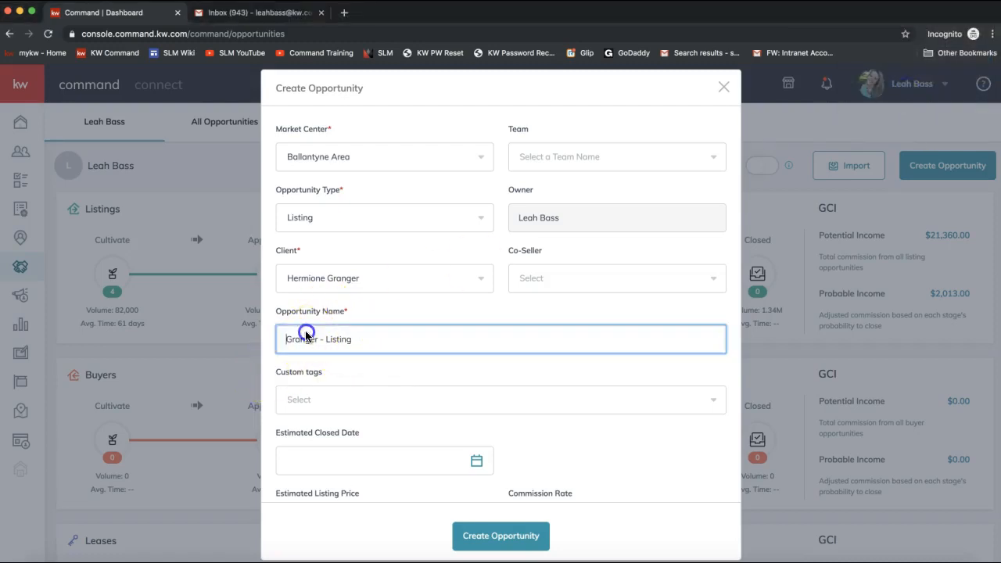
{"action": "double_click", "coordinate": [301, 341]}
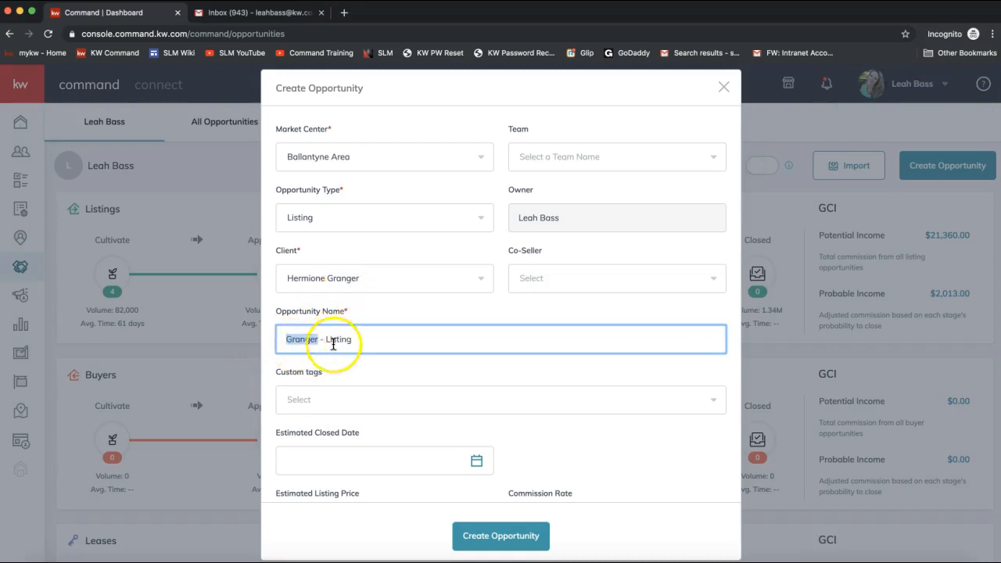
{"action": "double_click", "coordinate": [334, 341]}
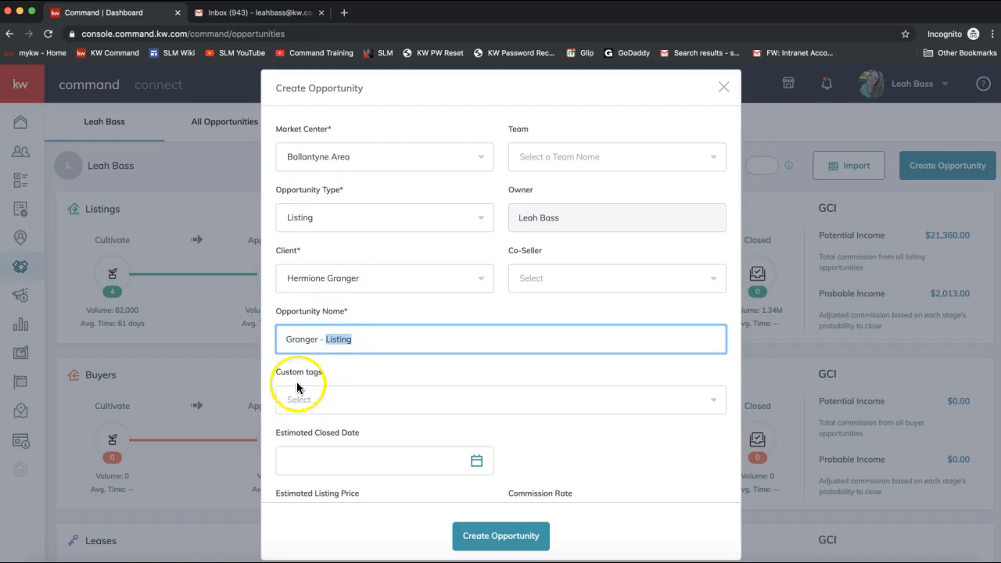
{"action": "double_click", "coordinate": [296, 342]}
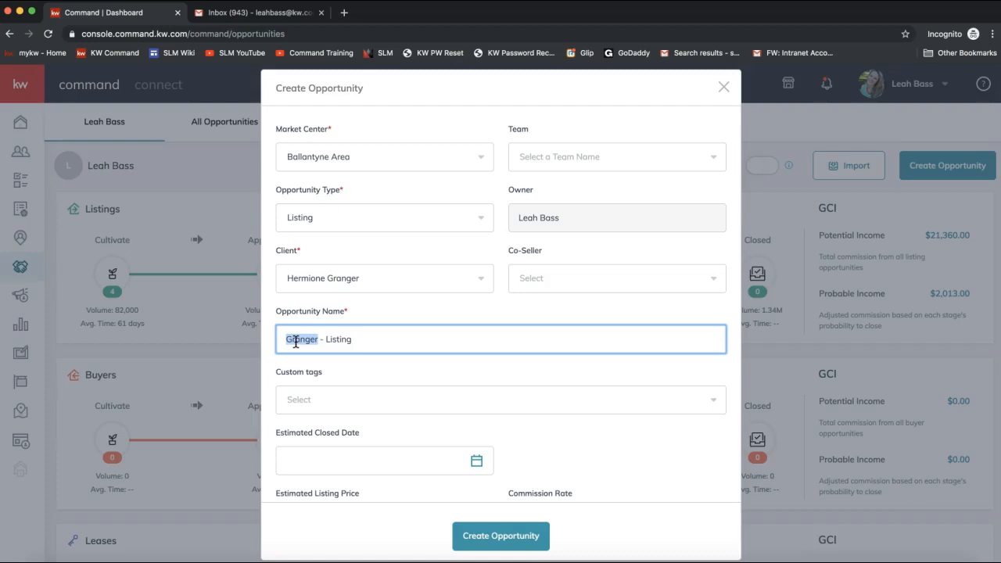
{"action": "type", "text": "22 DocuSign"}
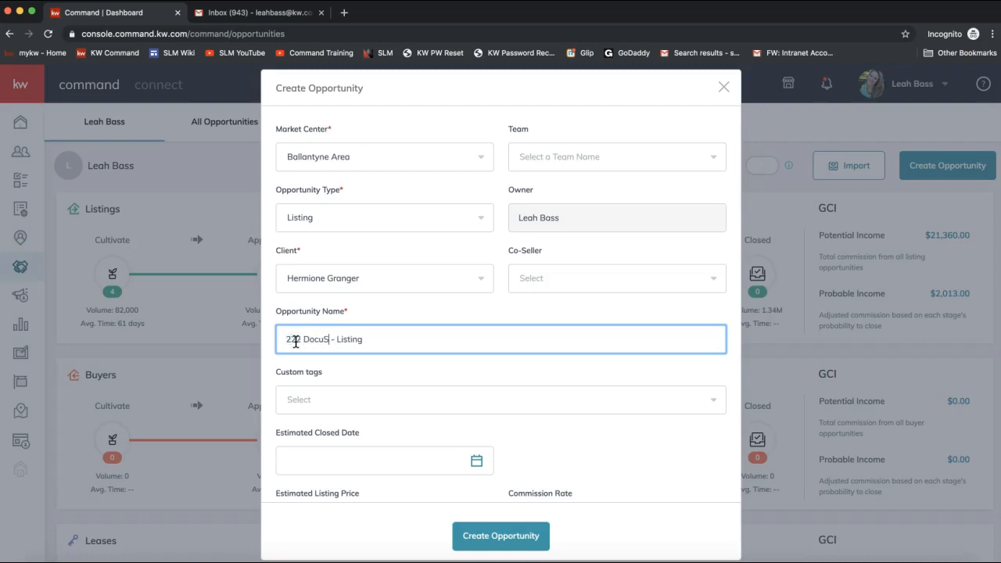
{"action": "type", "text": " Drive"}
{"action": "left_click", "coordinate": [315, 330]}
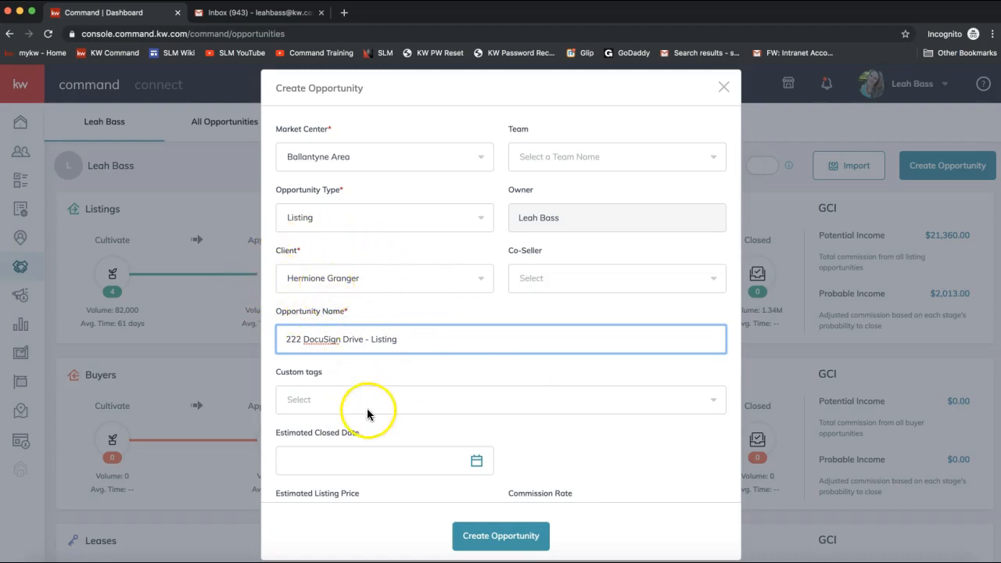
{"action": "left_click", "coordinate": [554, 279]}
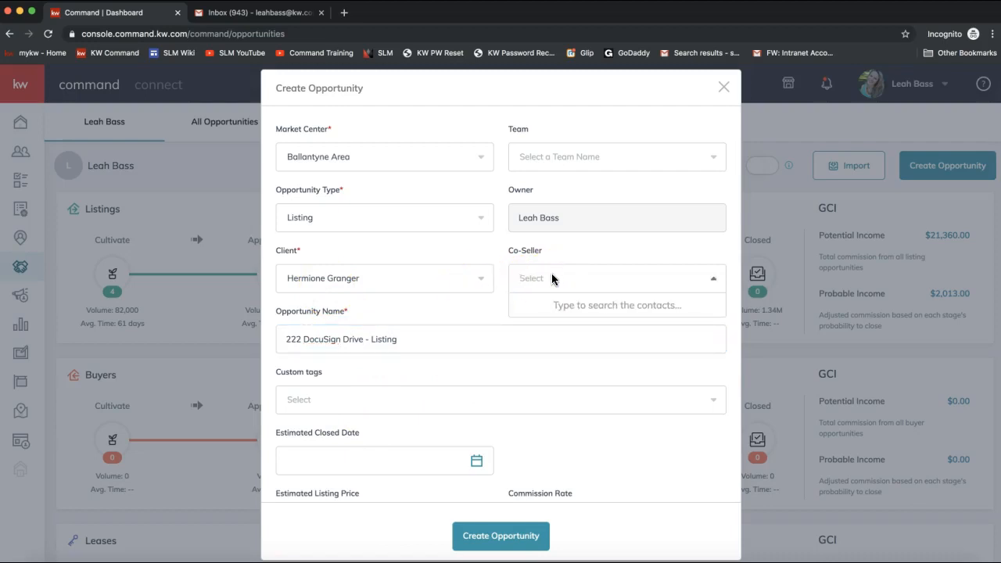
{"action": "left_click", "coordinate": [416, 380]}
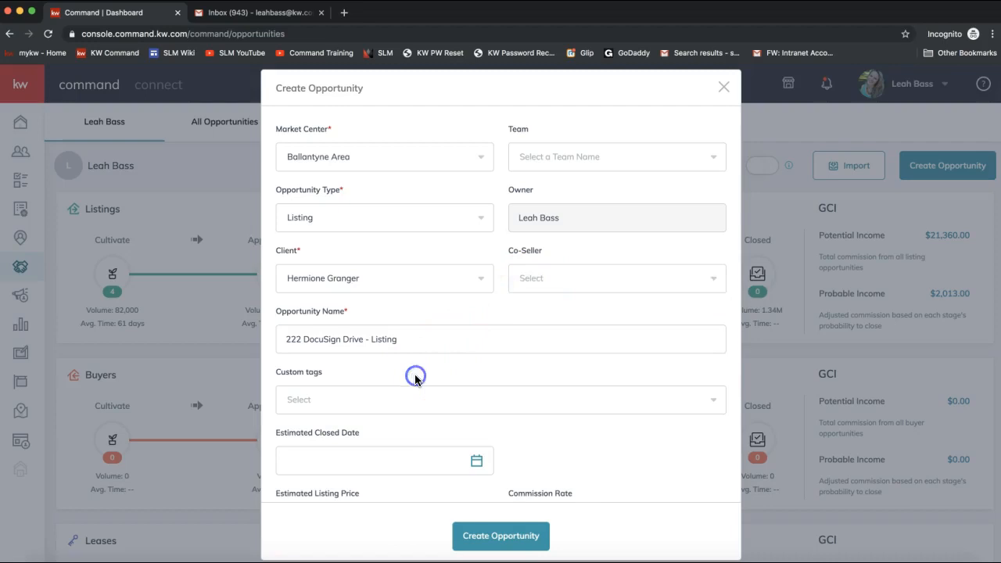
{"action": "scroll", "coordinate": [416, 380], "scroll_direction": "down", "scroll_amount": 3}
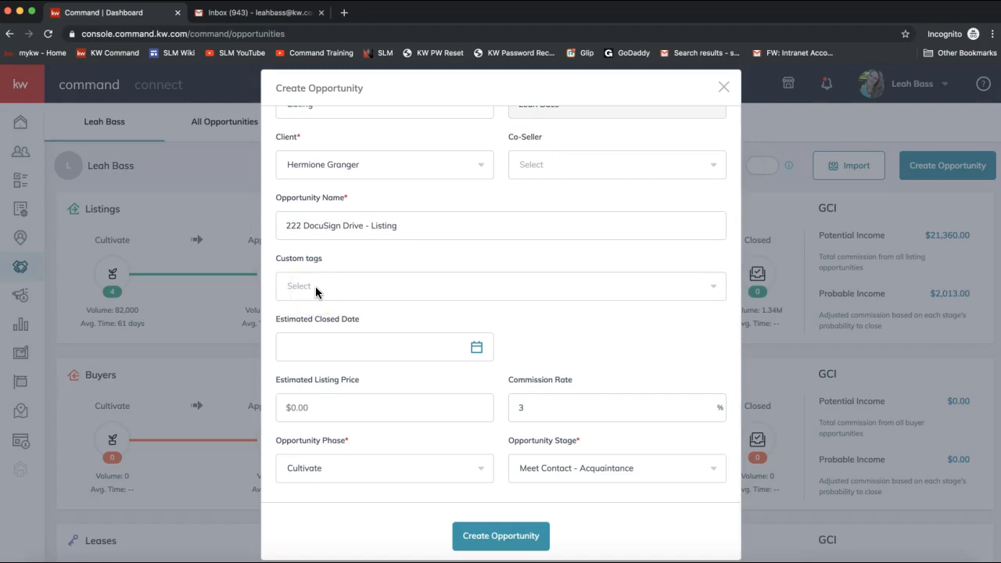
- Enter a $250,000 estimated listing price
{"action": "left_click", "coordinate": [313, 289]}
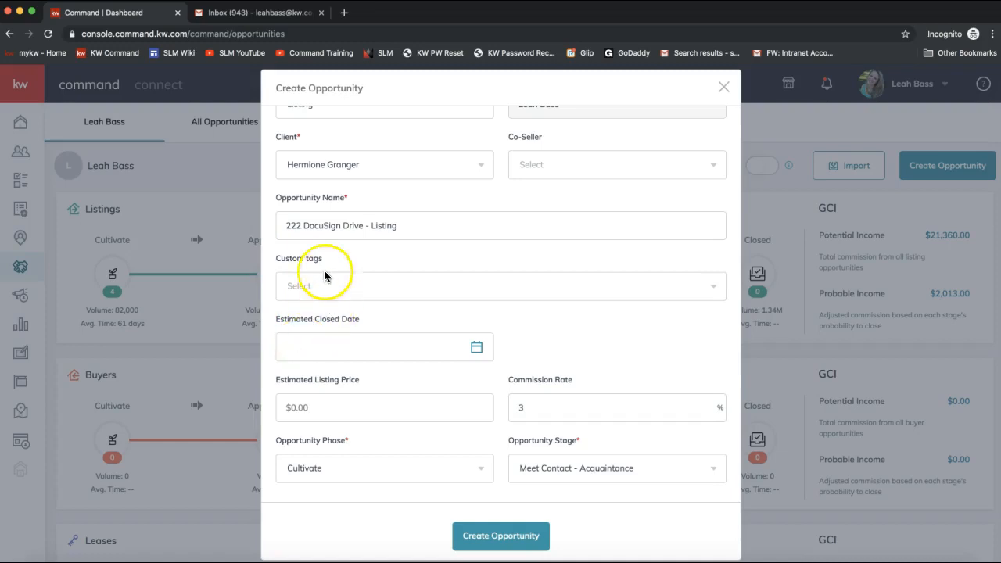
{"action": "scroll", "coordinate": [331, 329], "scroll_direction": "down", "scroll_amount": 2}
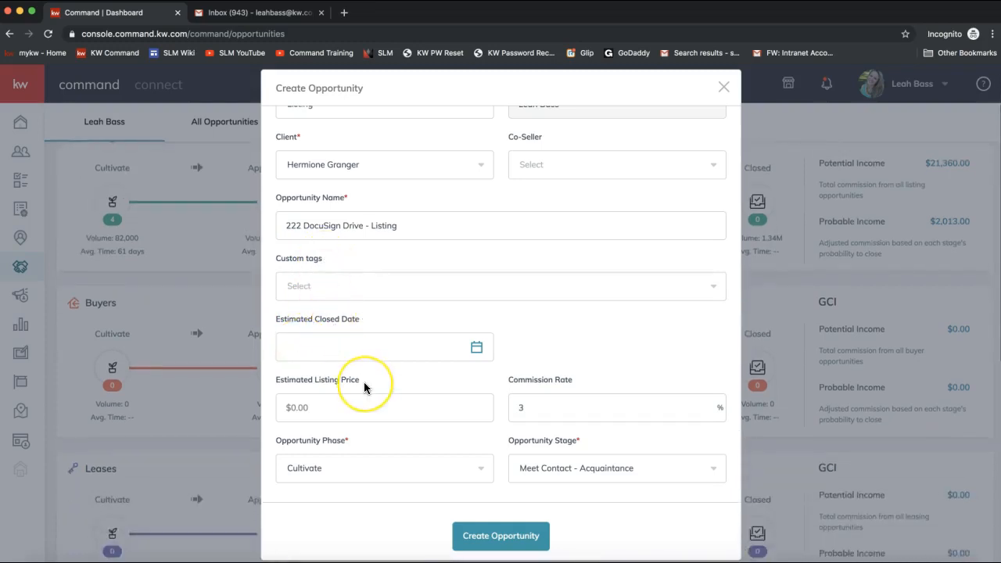
{"action": "left_click", "coordinate": [345, 413]}
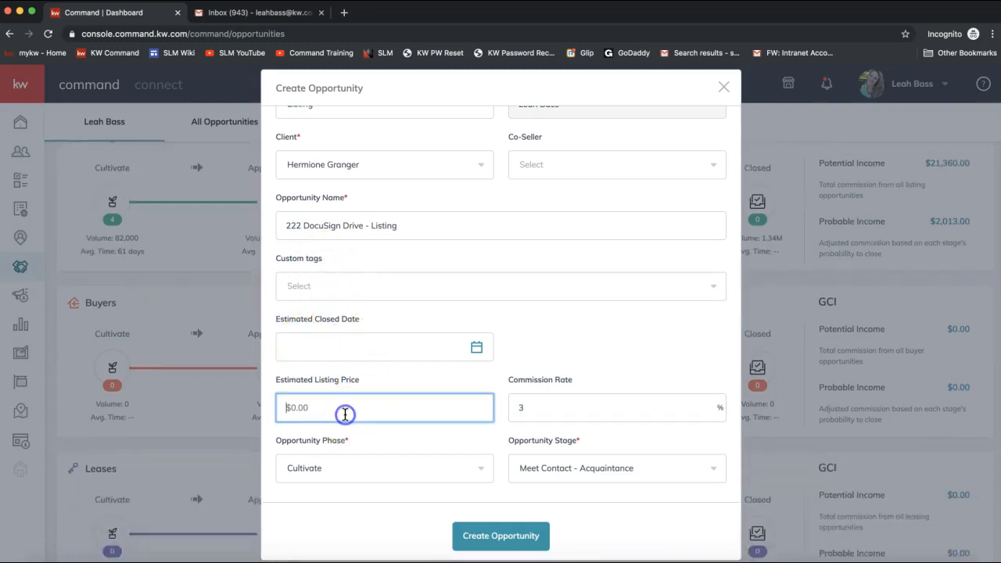
{"action": "type", "text": "250,000"}
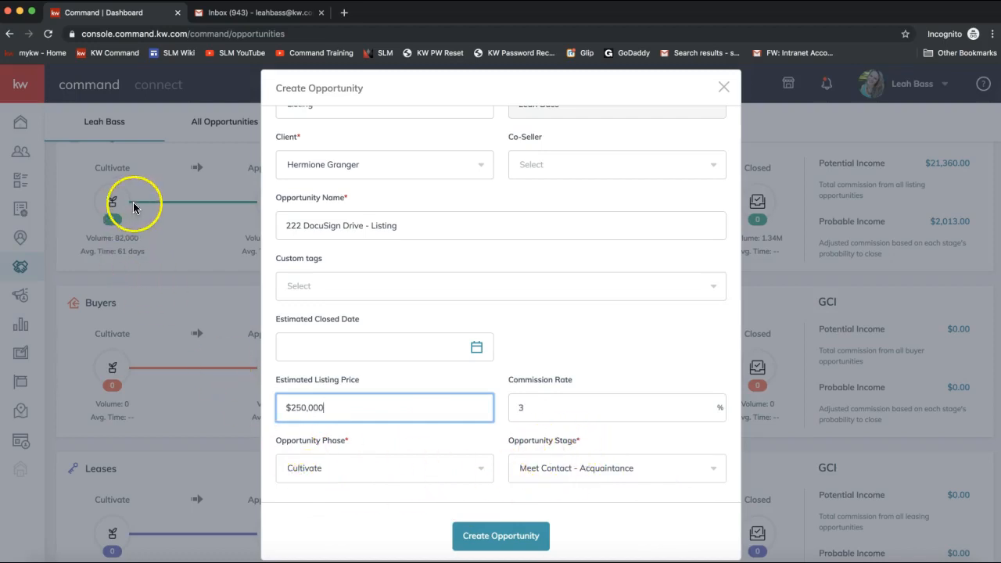
{"action": "scroll", "coordinate": [112, 205], "scroll_direction": "up", "scroll_amount": 1}
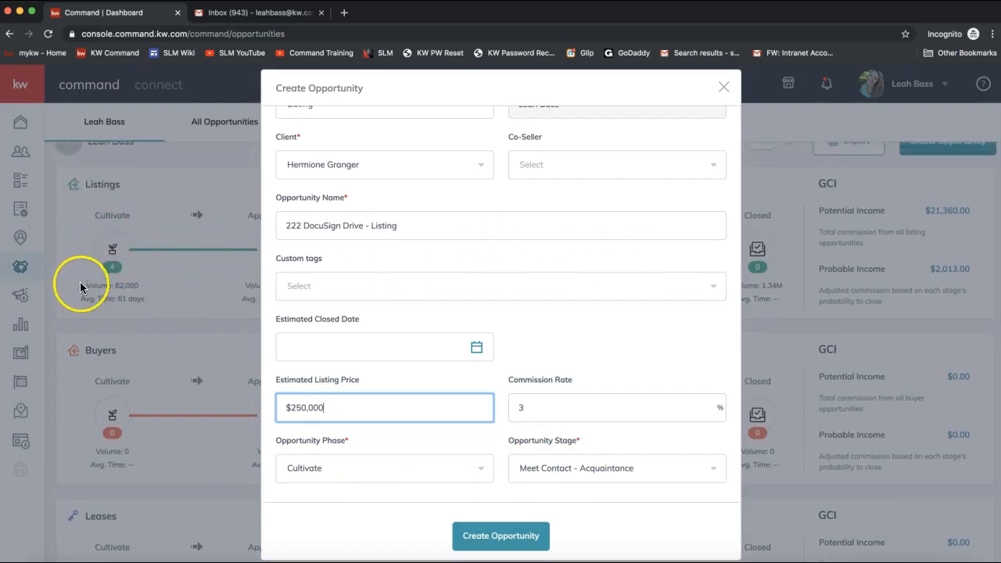
- Set the opportunity phase to Appointment and the stage to Scheduled
{"action": "left_click", "coordinate": [328, 461]}
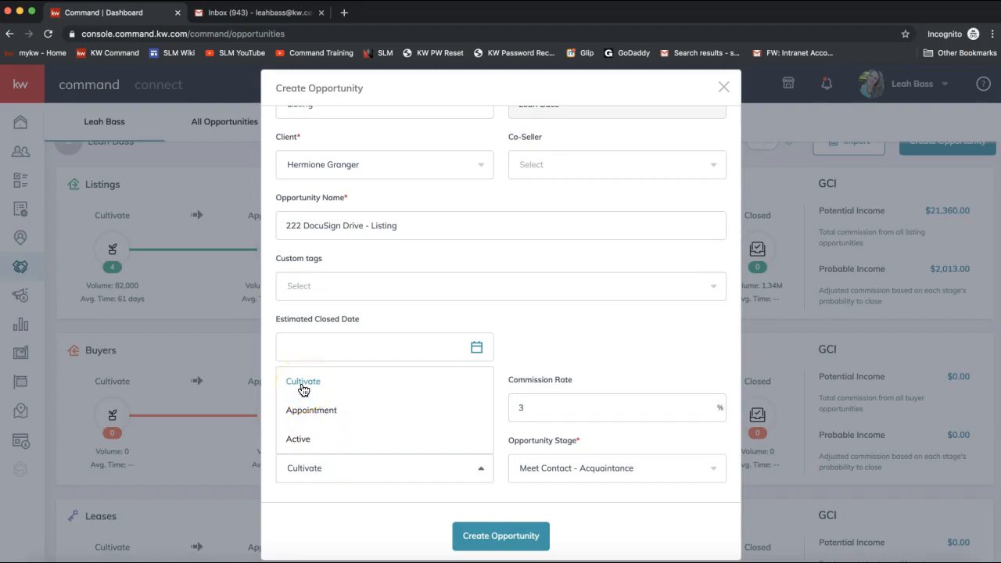
{"action": "left_click", "coordinate": [308, 440]}
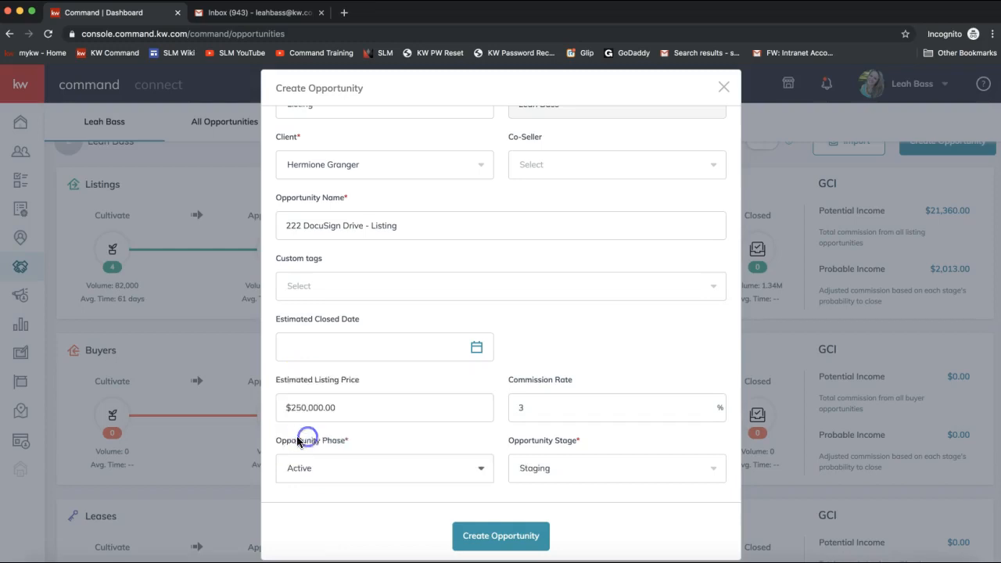
{"action": "left_click", "coordinate": [302, 468]}
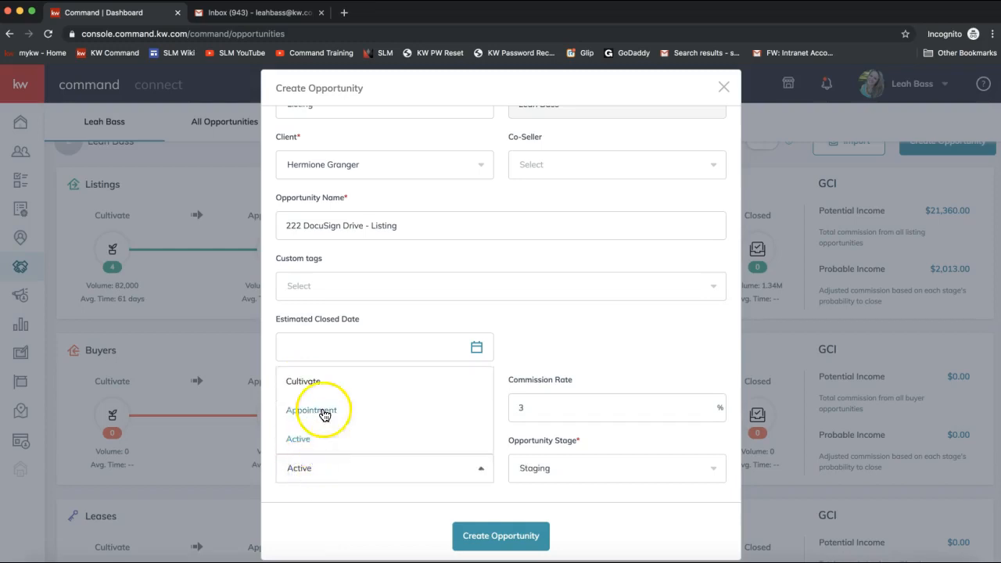
{"action": "left_click", "coordinate": [291, 382]}
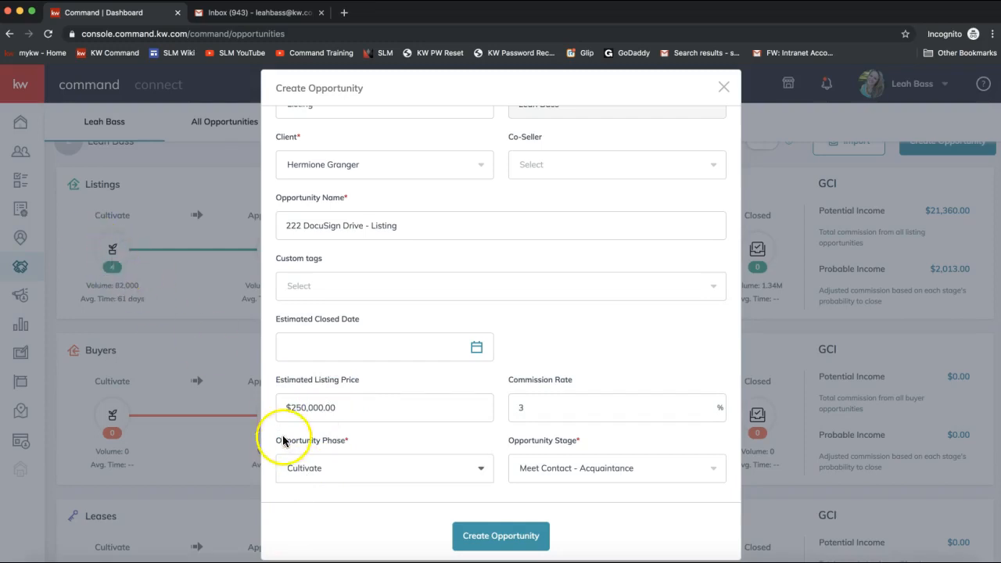
{"action": "left_click", "coordinate": [324, 468]}
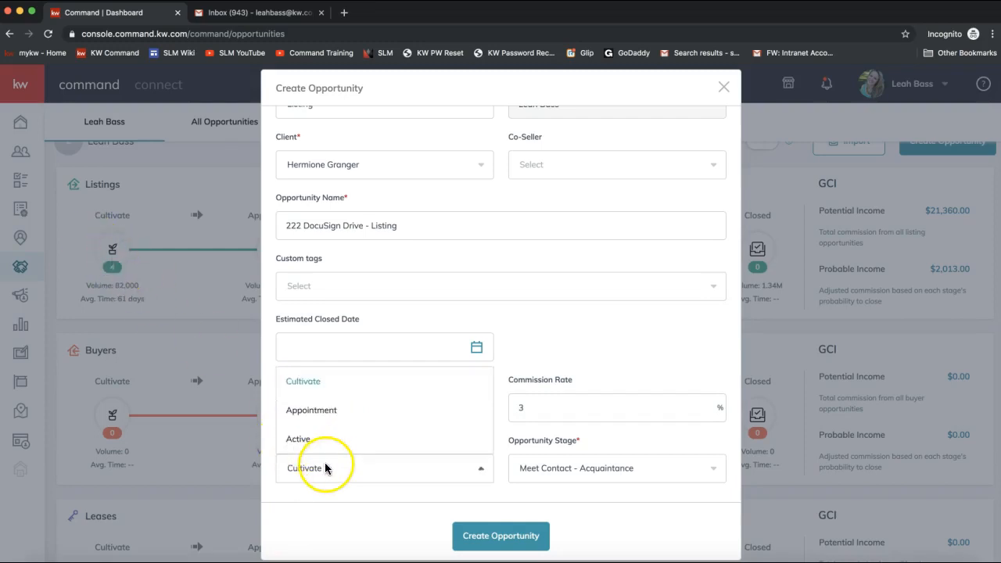
{"action": "left_click", "coordinate": [323, 413]}
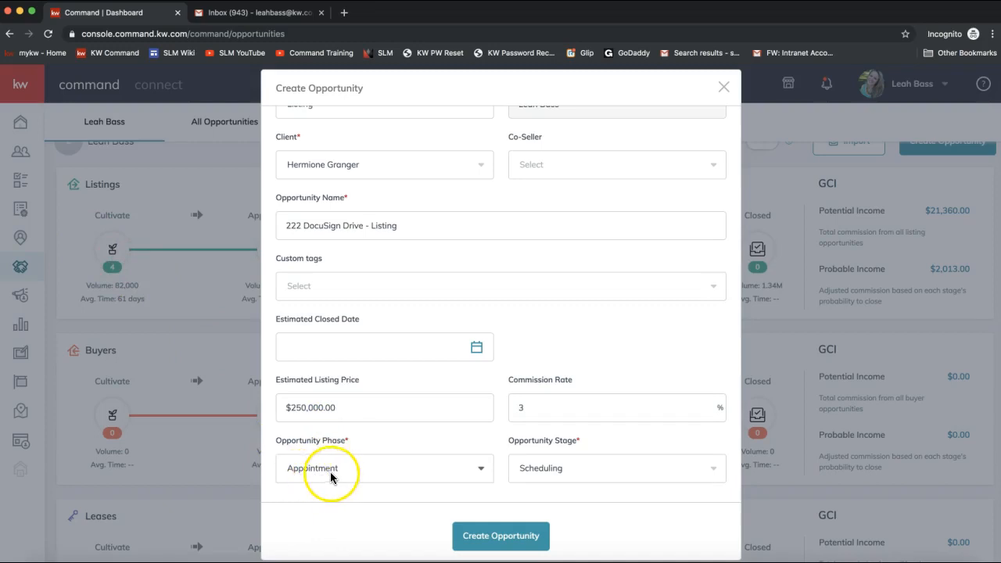
{"action": "left_click", "coordinate": [558, 474]}
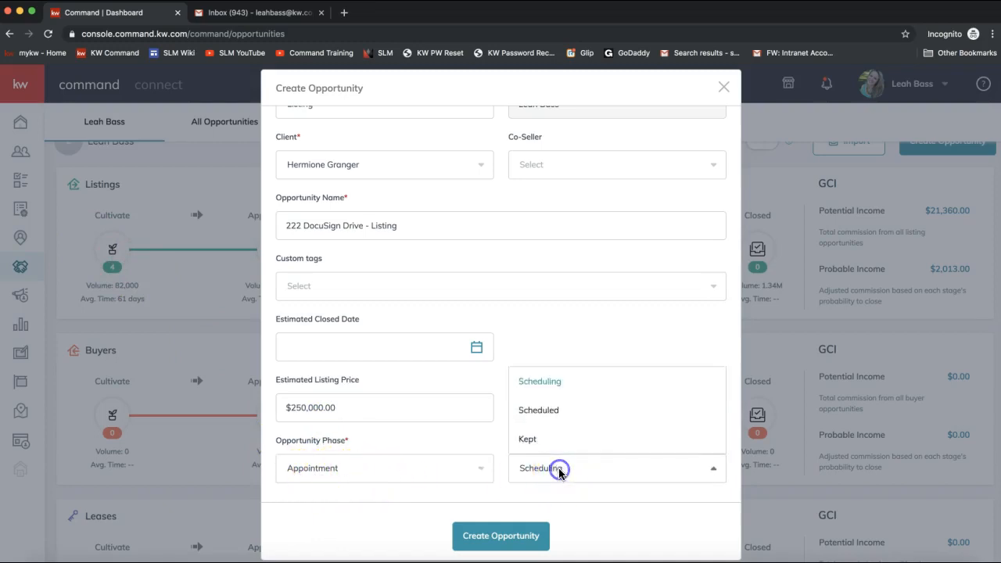
{"action": "left_click", "coordinate": [529, 501]}
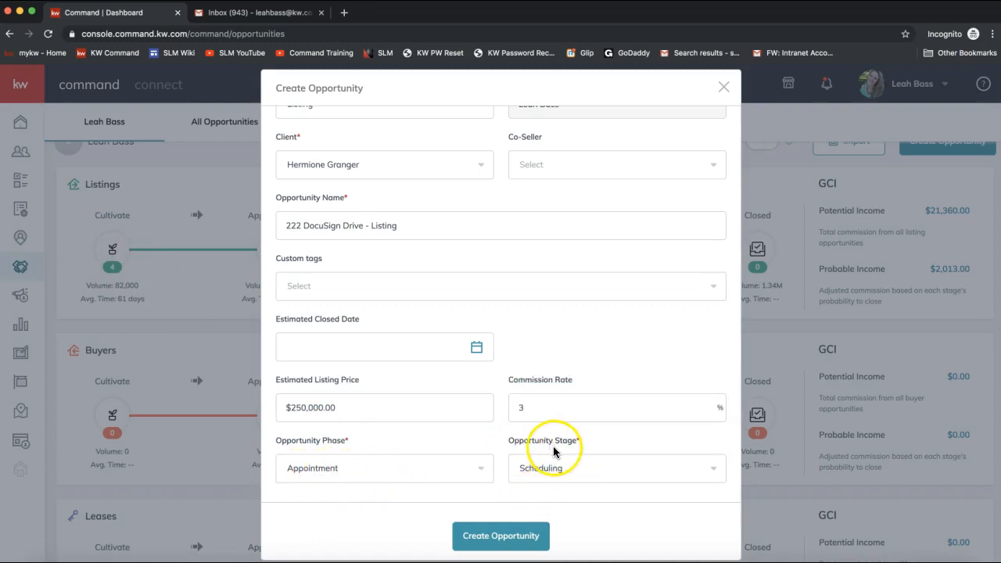
{"action": "left_click", "coordinate": [545, 472]}
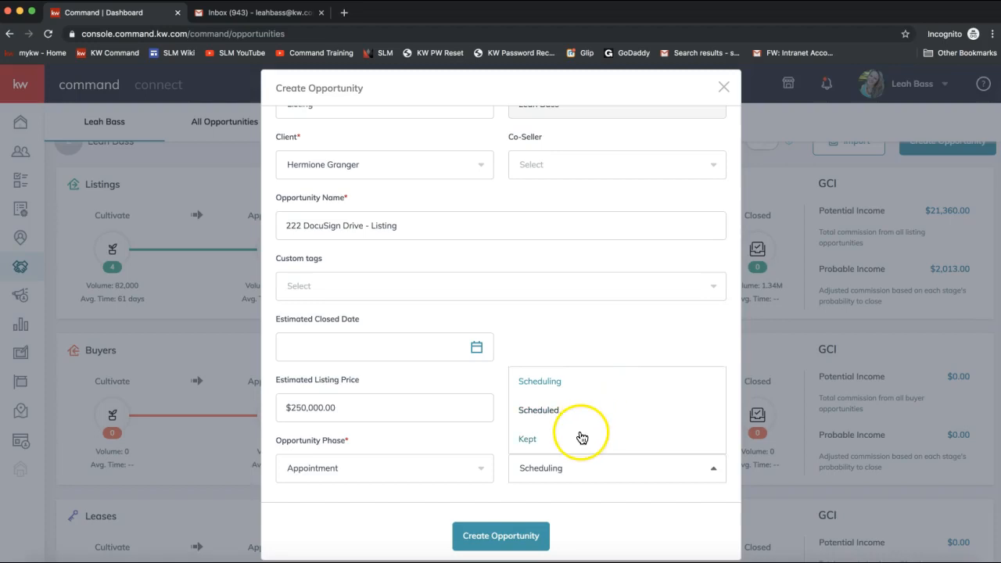
{"action": "left_click", "coordinate": [538, 411]}
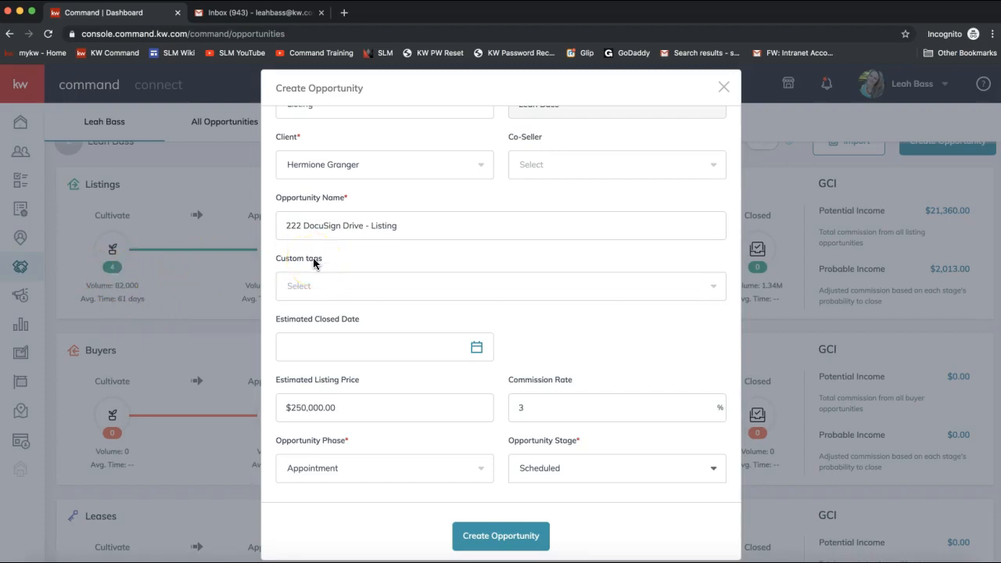
- Create the 222 DocuSign Drive - Listing opportunity and go to its documents
{"action": "left_click", "coordinate": [486, 541]}
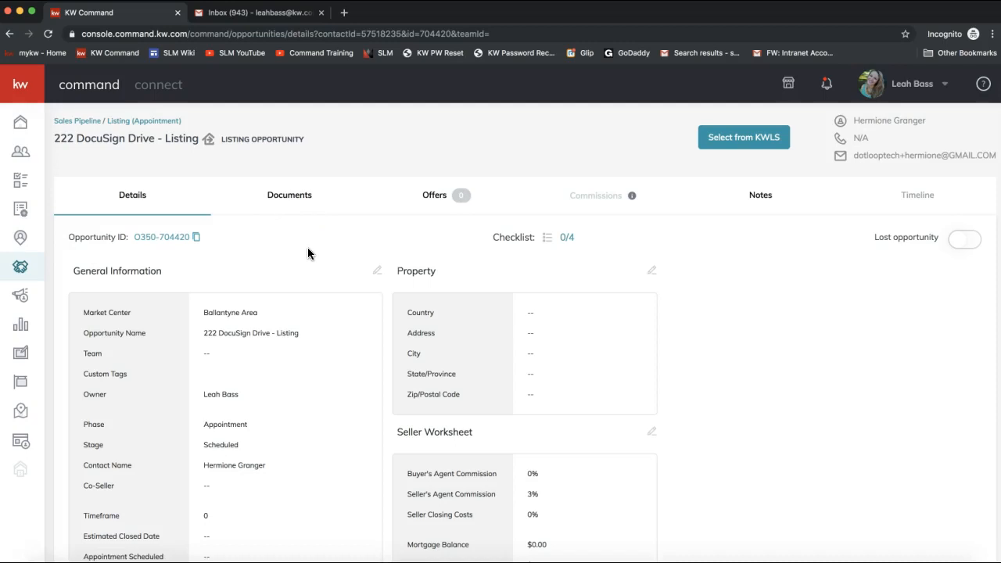
{"action": "left_click", "coordinate": [287, 202]}
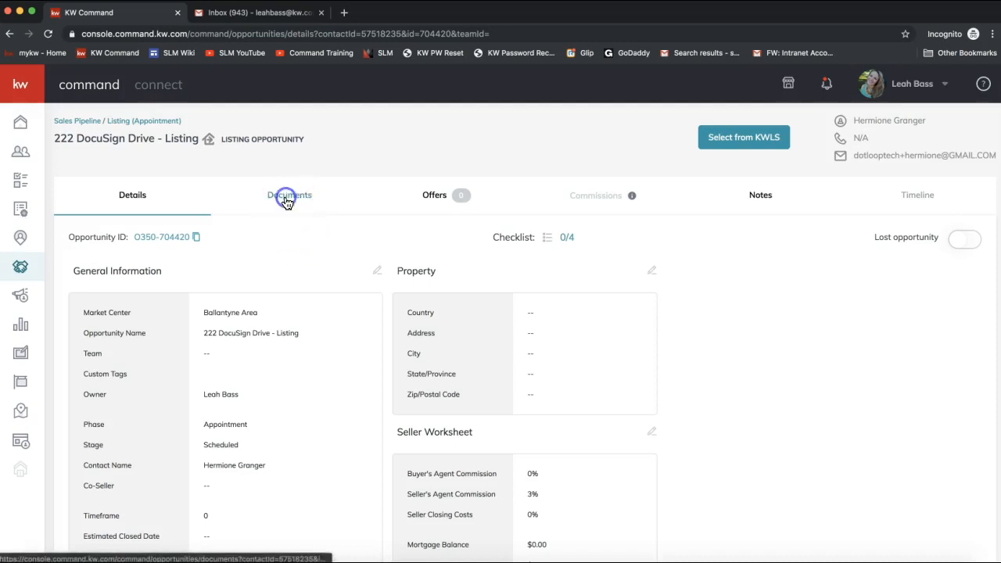
- On the Documents page, choose the NC - Listing Checklist as checklist type and confirm the change
{"action": "left_click", "coordinate": [293, 204]}
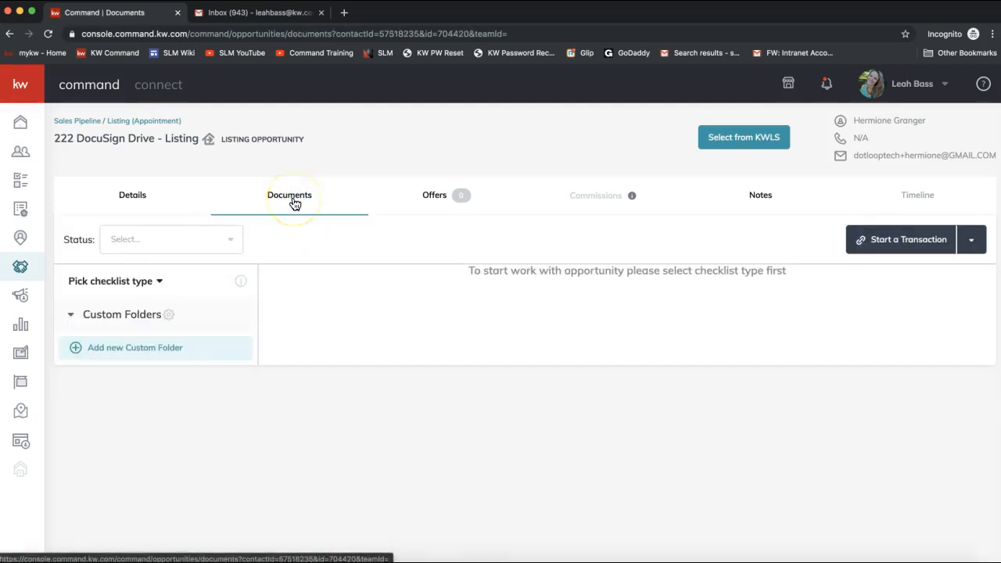
{"action": "left_click", "coordinate": [271, 205]}
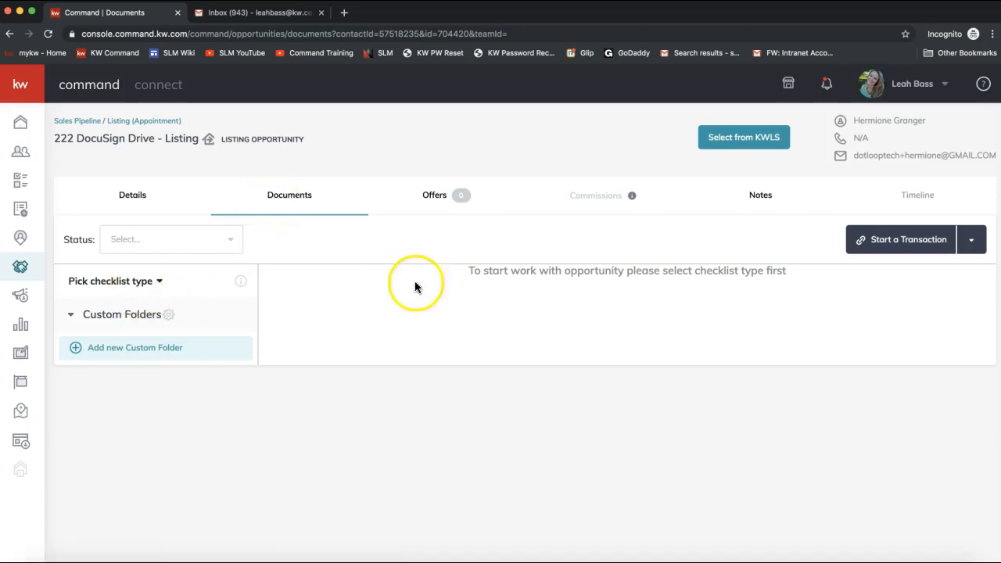
{"action": "left_click", "coordinate": [128, 283]}
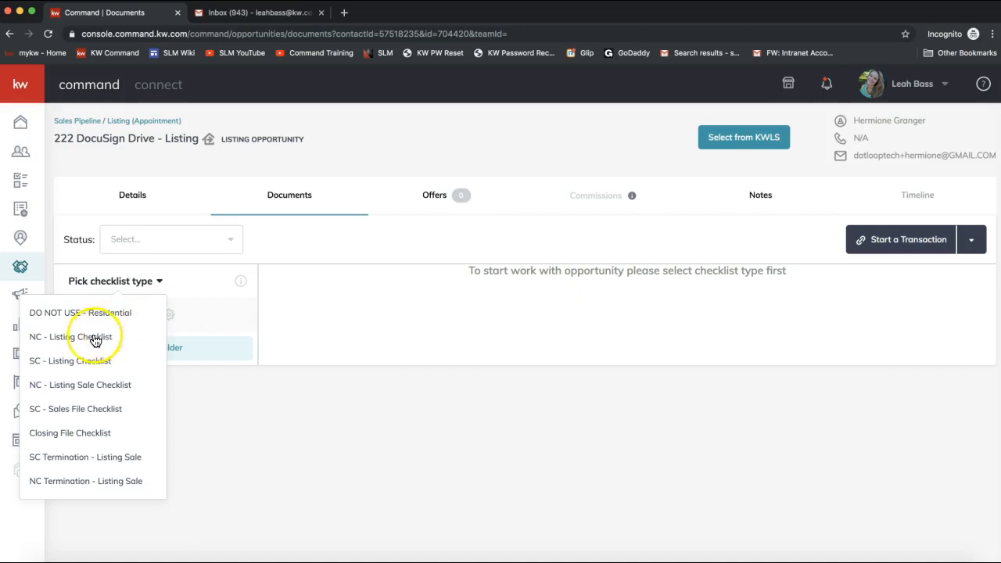
{"action": "left_click", "coordinate": [195, 289]}
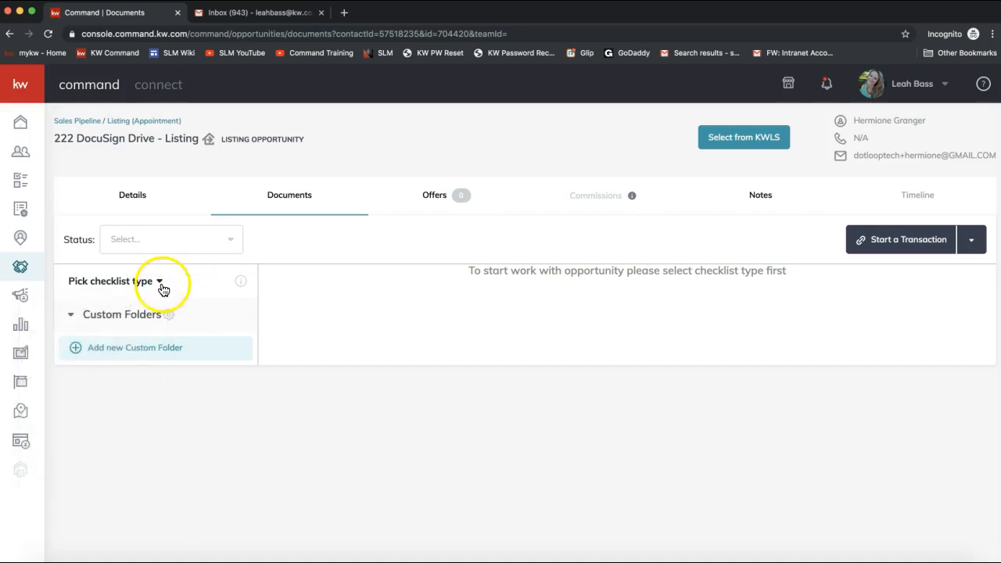
{"action": "left_click_drag", "start_coordinate": [457, 279], "coordinate": [726, 268]}
{"action": "triple_click", "coordinate": [708, 269]}
{"action": "left_click", "coordinate": [117, 280]}
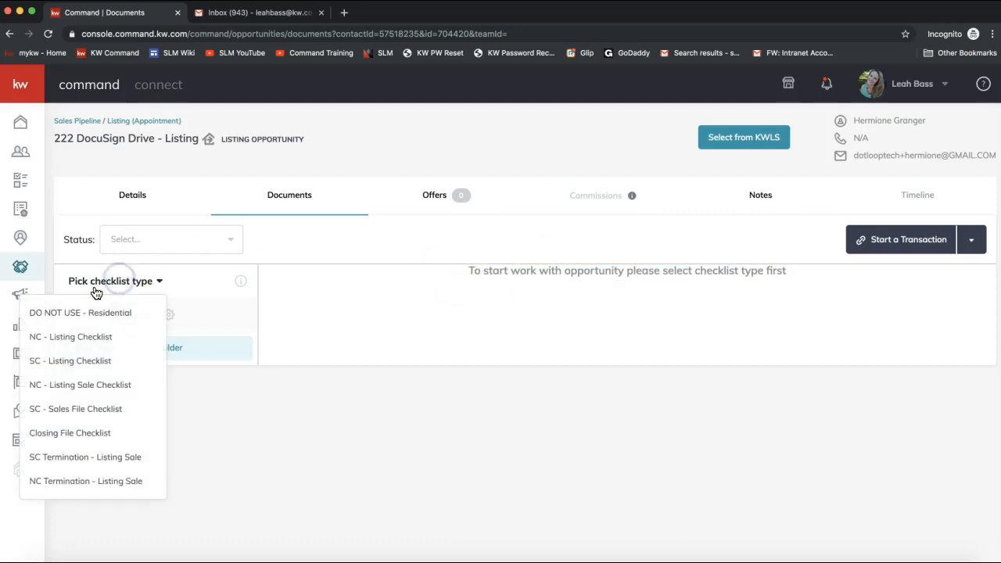
{"action": "left_click", "coordinate": [74, 338]}
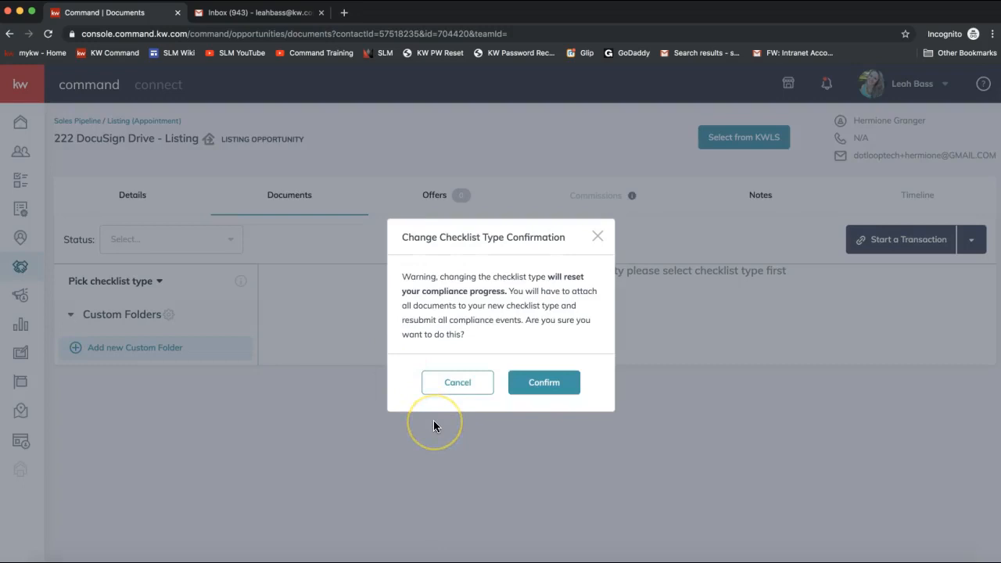
{"action": "left_click", "coordinate": [549, 390]}
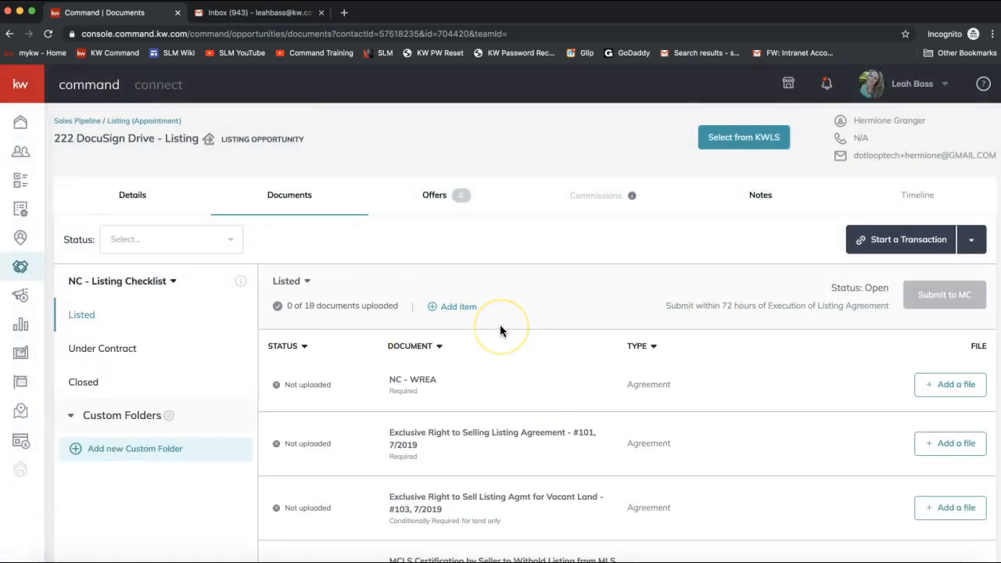
{"action": "scroll", "coordinate": [500, 325], "scroll_direction": "down", "scroll_amount": 2}
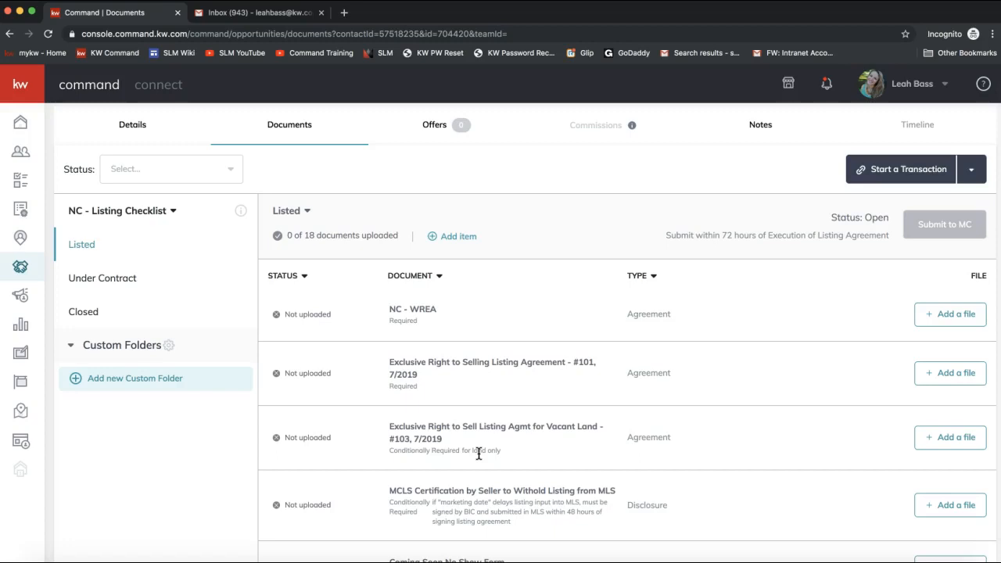
{"action": "scroll", "coordinate": [479, 453], "scroll_direction": "up", "scroll_amount": 3}
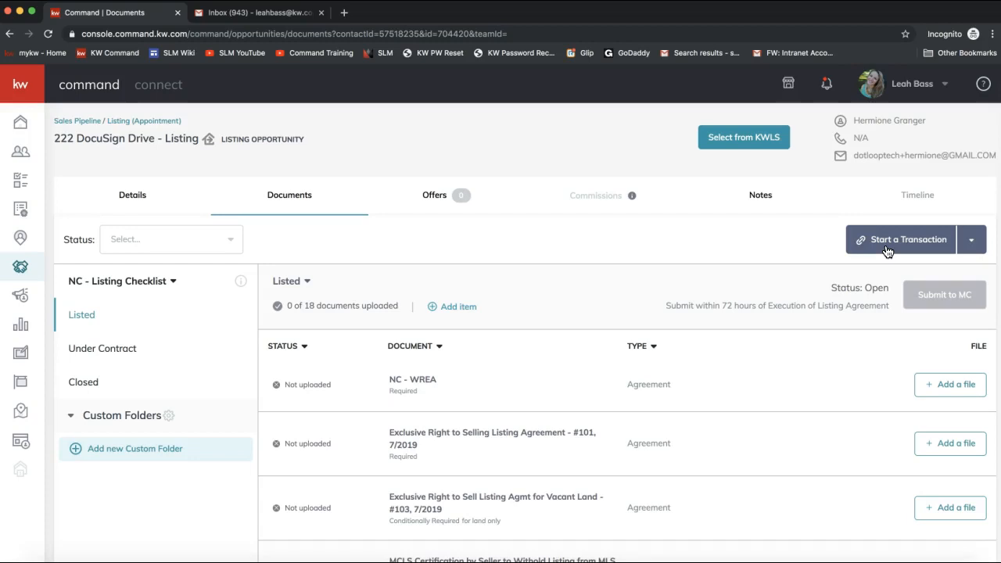
- Start a transaction for this listing opportunity in DocuSign
{"action": "left_click", "coordinate": [935, 249]}
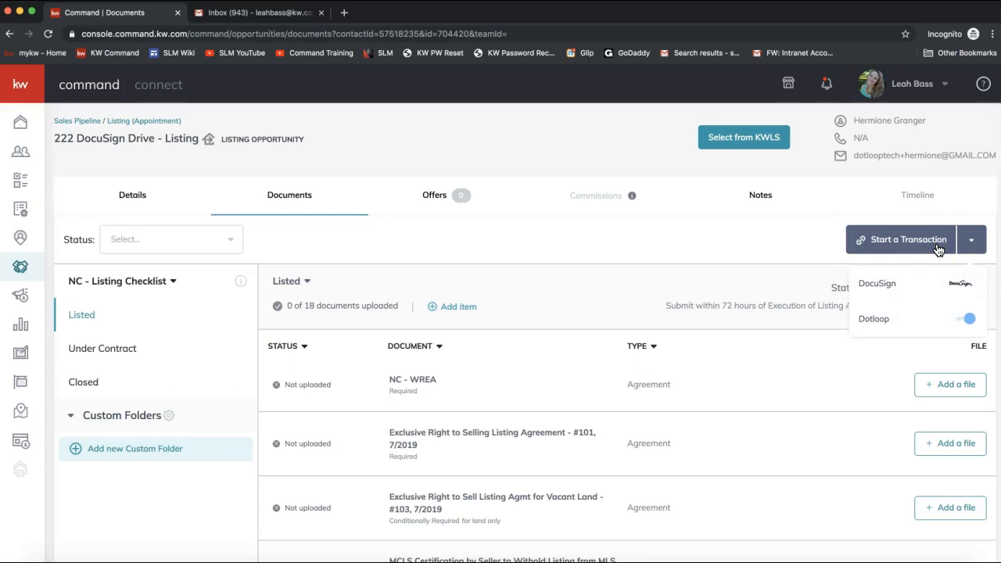
{"action": "left_click", "coordinate": [877, 284]}
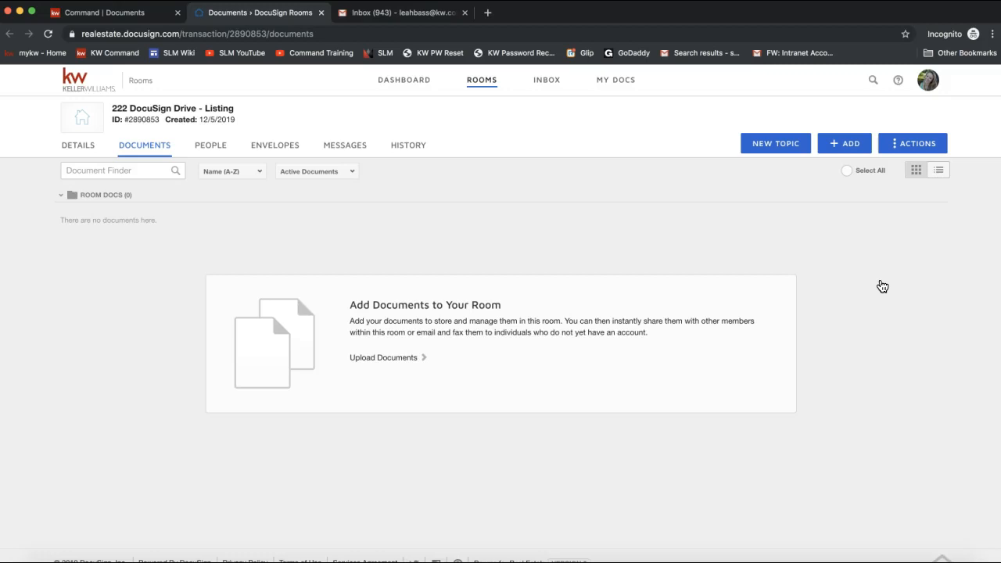
- Copy the DocuSign Rooms web address and send it in the join.me chat
{"action": "left_click", "coordinate": [175, 33]}
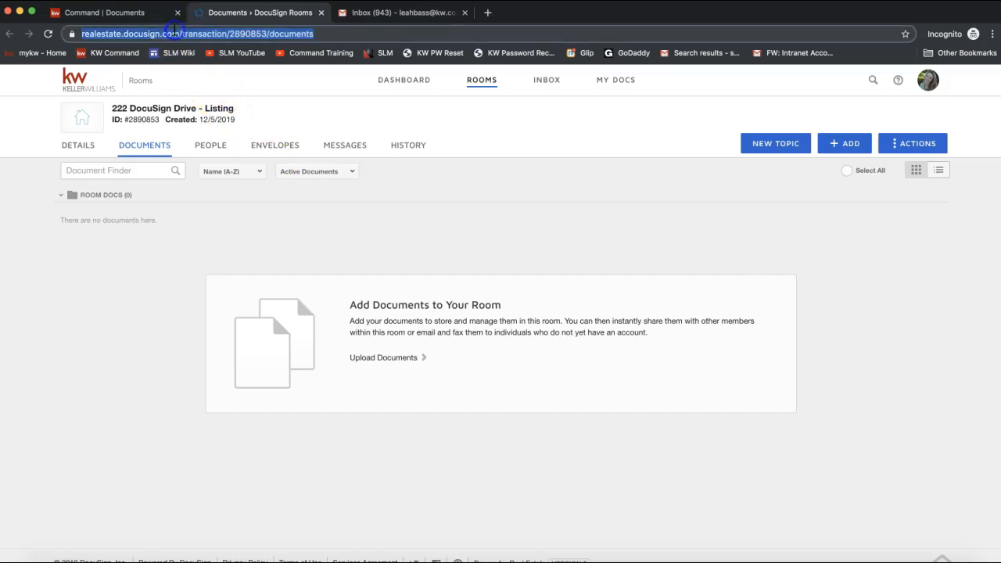
{"action": "left_click", "coordinate": [185, 34]}
{"action": "left_click_drag", "start_coordinate": [209, 36], "coordinate": [82, 36]}
{"action": "key", "text": "super+c"}
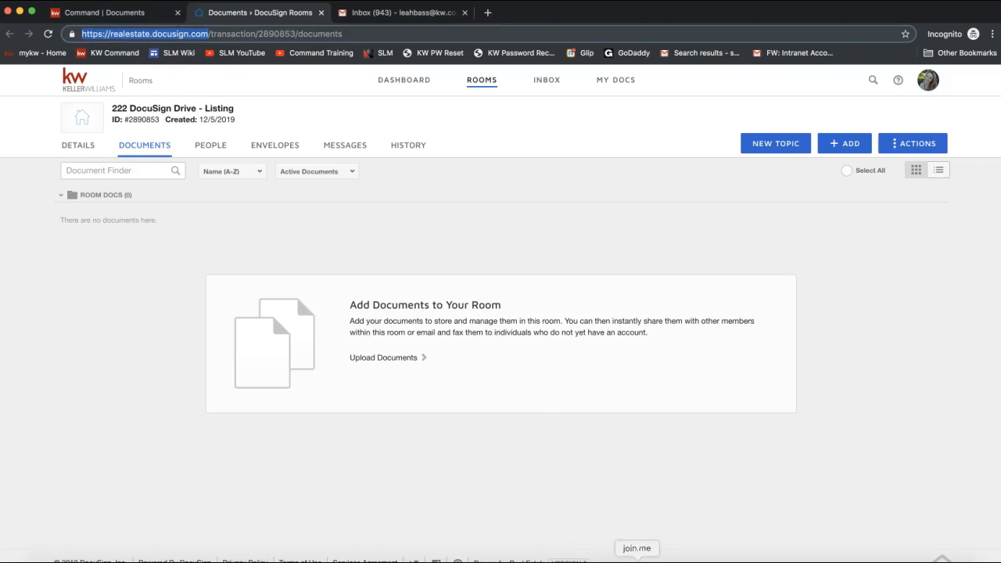
{"action": "mouse_move", "coordinate": [430, 43]}
{"action": "left_click", "coordinate": [469, 34]}
{"action": "key", "text": "super+v"}
{"action": "key", "text": "Return"}
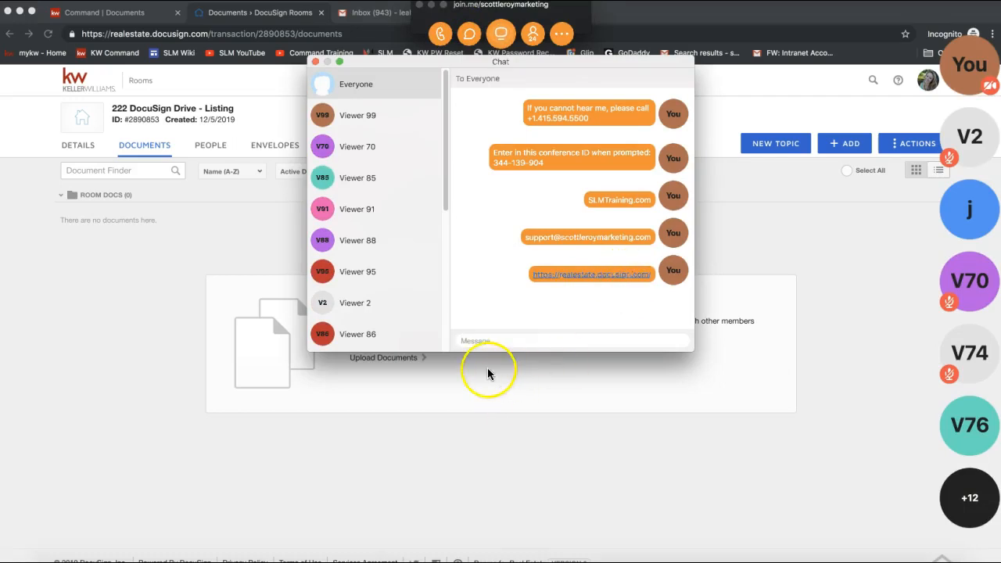
{"action": "left_click", "coordinate": [316, 63]}
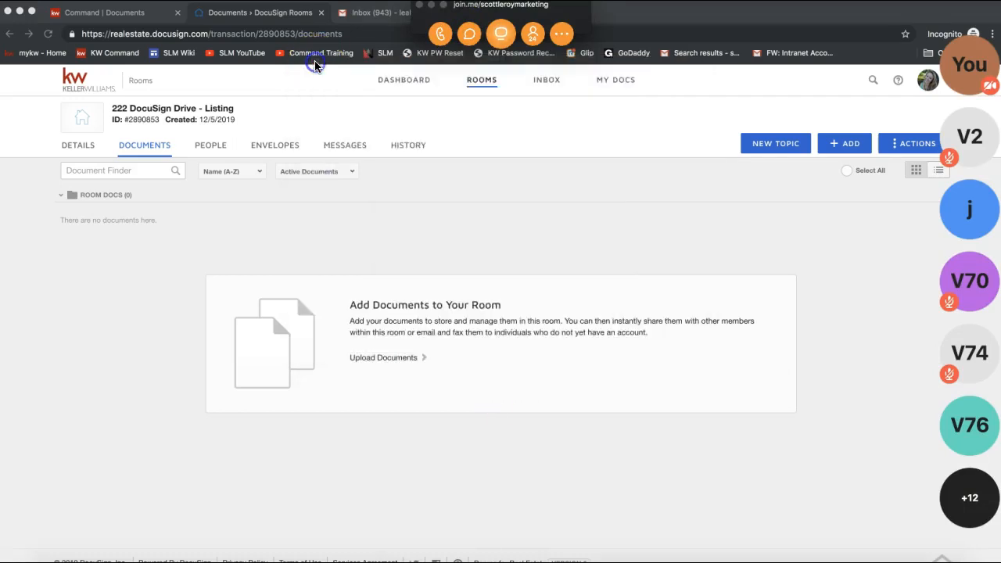
{"action": "left_click", "coordinate": [431, 6]}
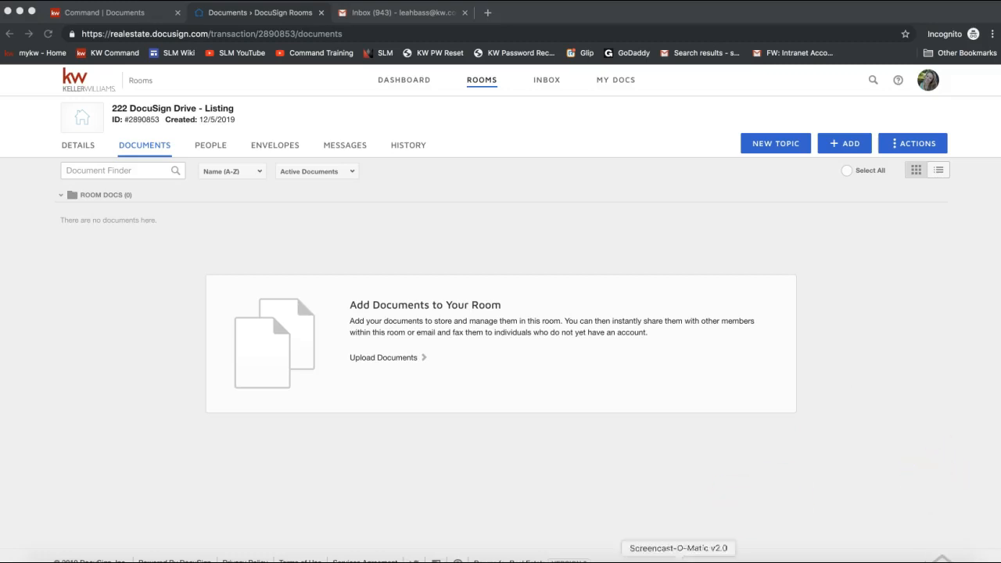
- Send the Google Drive link in the join.me chat, then close the chat
{"action": "left_click", "coordinate": [636, 560]}
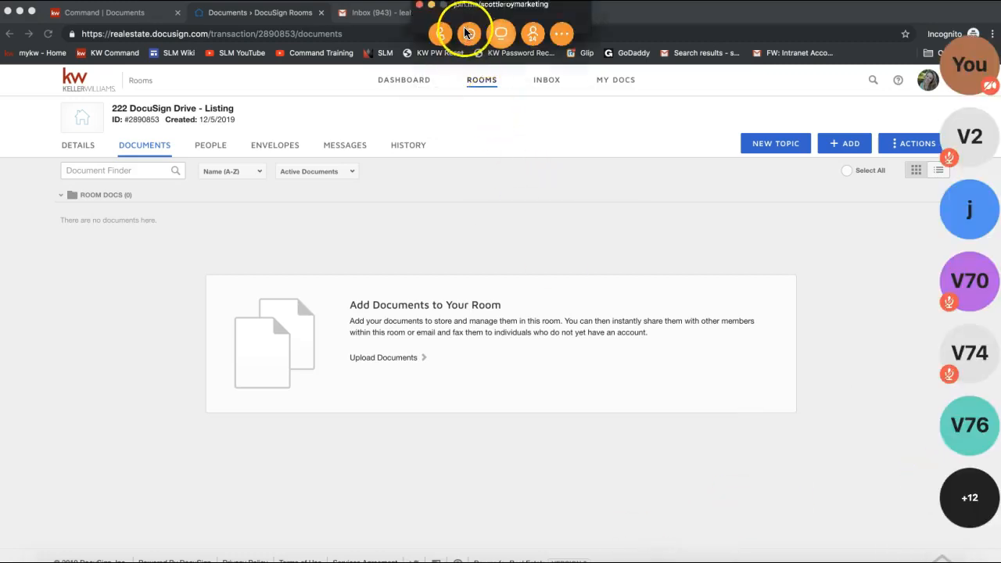
{"action": "left_click", "coordinate": [468, 34]}
{"action": "key", "text": "Return"}
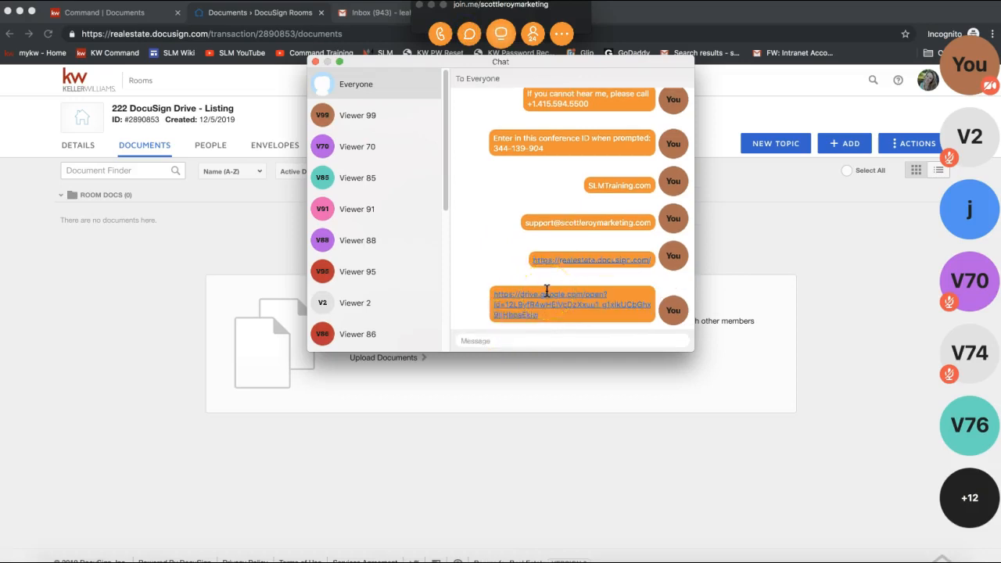
{"action": "left_click", "coordinate": [315, 62]}
{"action": "left_click", "coordinate": [433, 7]}
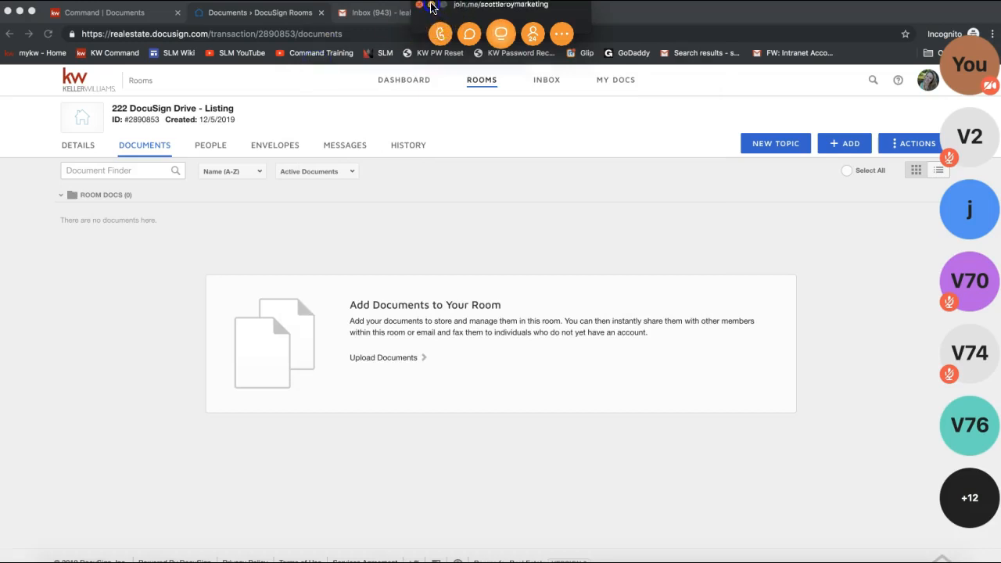
{"action": "left_click", "coordinate": [423, 271]}
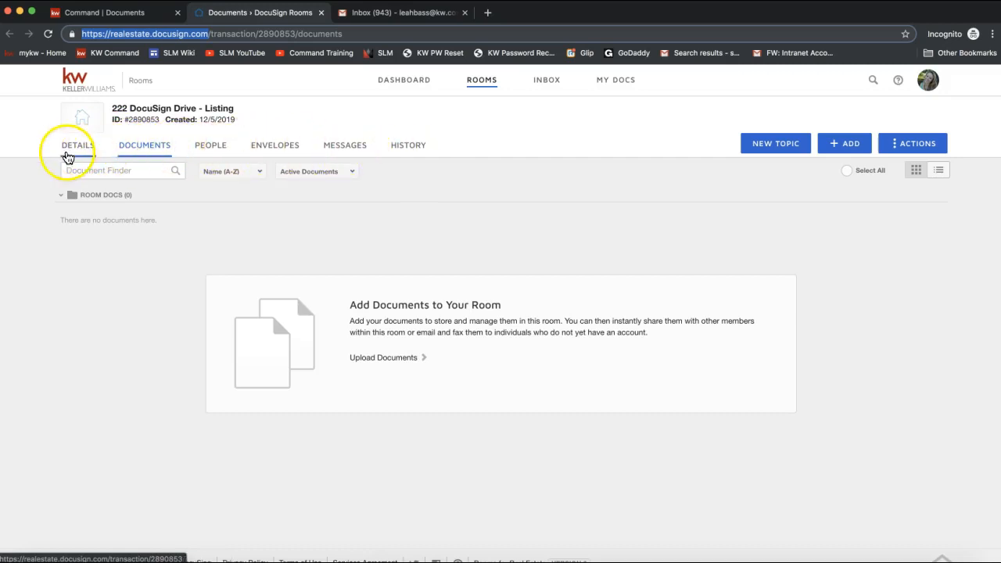
- Switch the room to its Details tab showing List Side, Active status and empty seller fields
{"action": "left_click", "coordinate": [70, 151]}
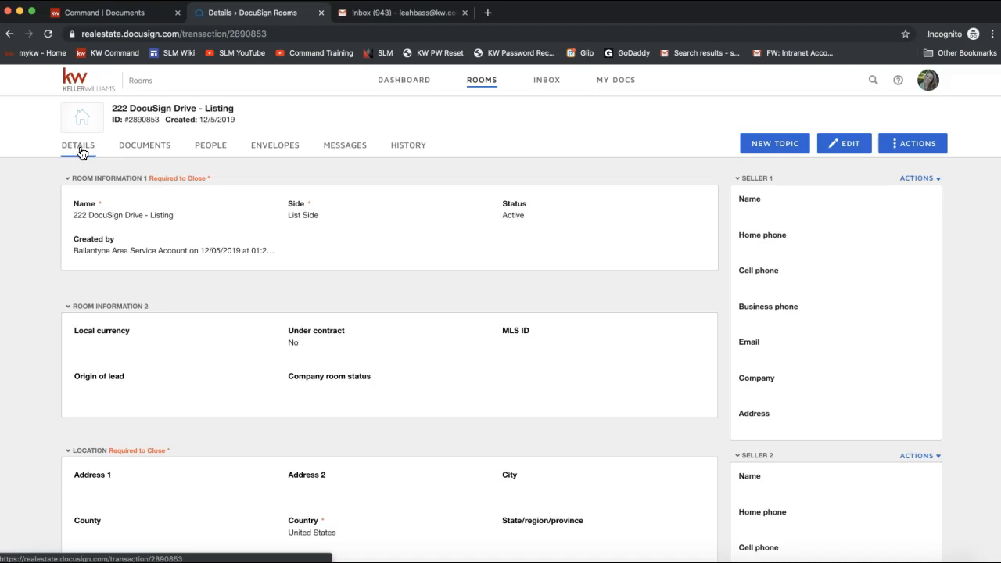
{"action": "left_click", "coordinate": [74, 152]}
{"action": "left_click", "coordinate": [464, 268]}
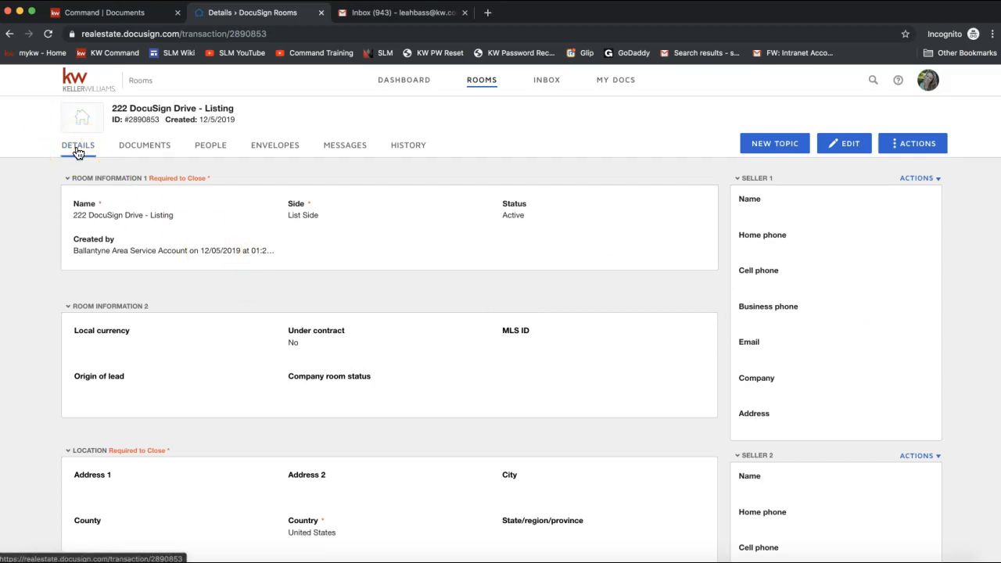
{"action": "left_click", "coordinate": [850, 150]}
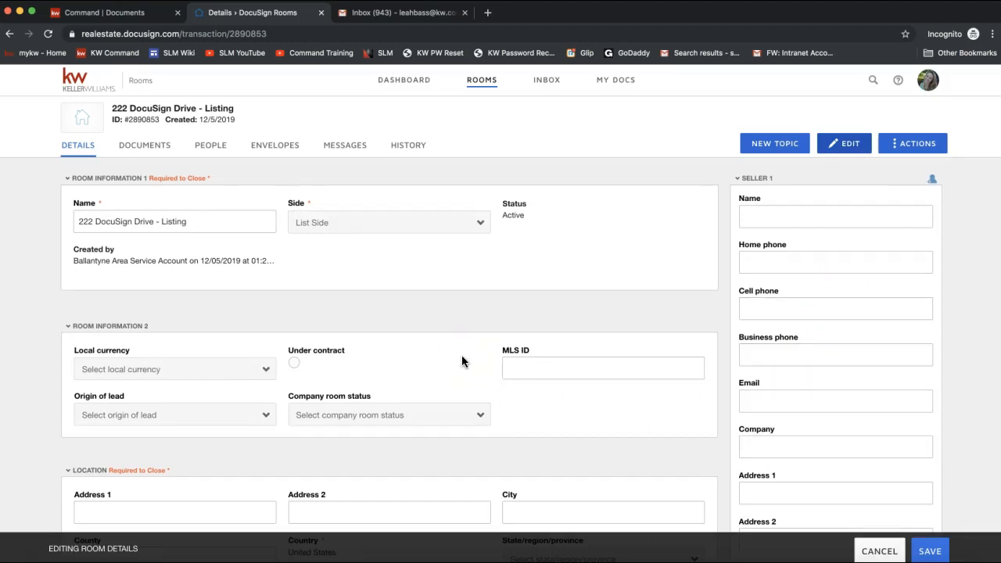
{"action": "scroll", "coordinate": [462, 361], "scroll_direction": "down", "scroll_amount": 3}
{"action": "scroll", "coordinate": [462, 361], "scroll_direction": "up", "scroll_amount": 2}
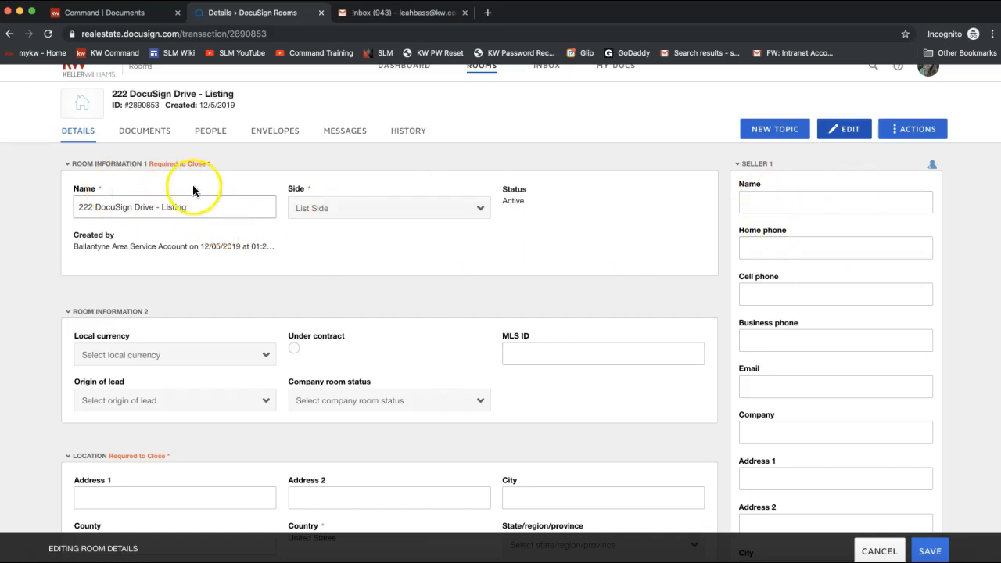
{"action": "left_click", "coordinate": [219, 208]}
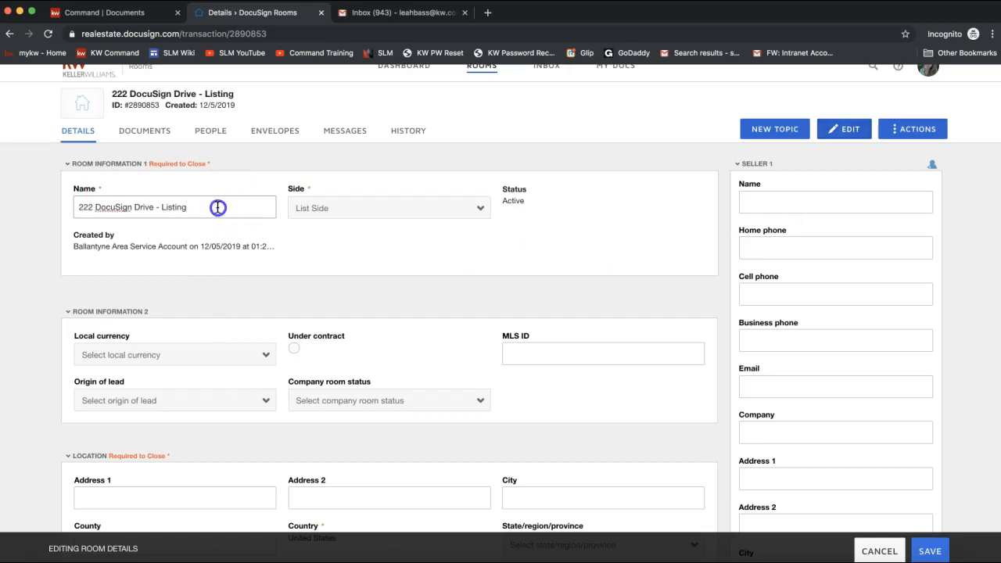
{"action": "left_click_drag", "start_coordinate": [218, 207], "coordinate": [40, 215]}
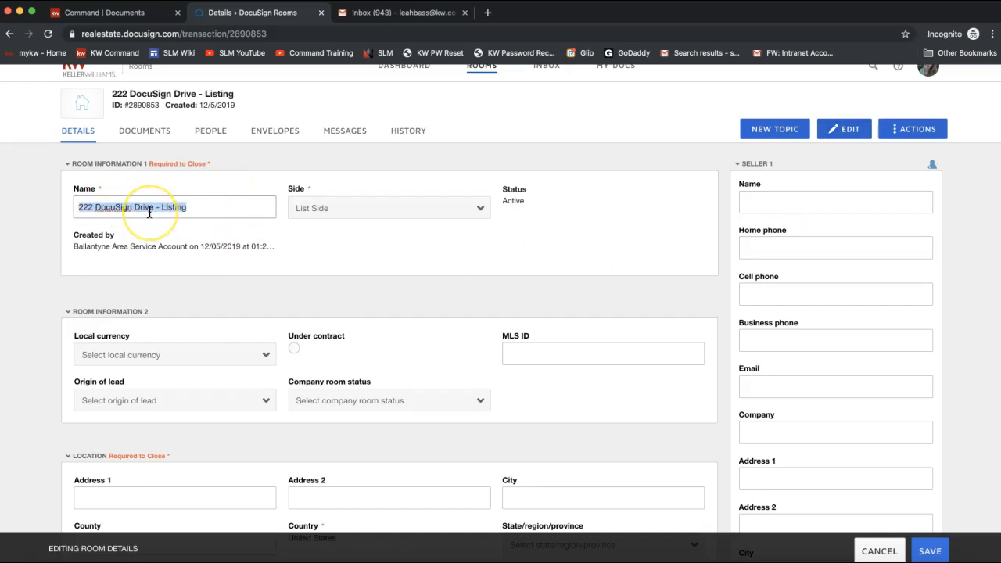
{"action": "left_click", "coordinate": [301, 207]}
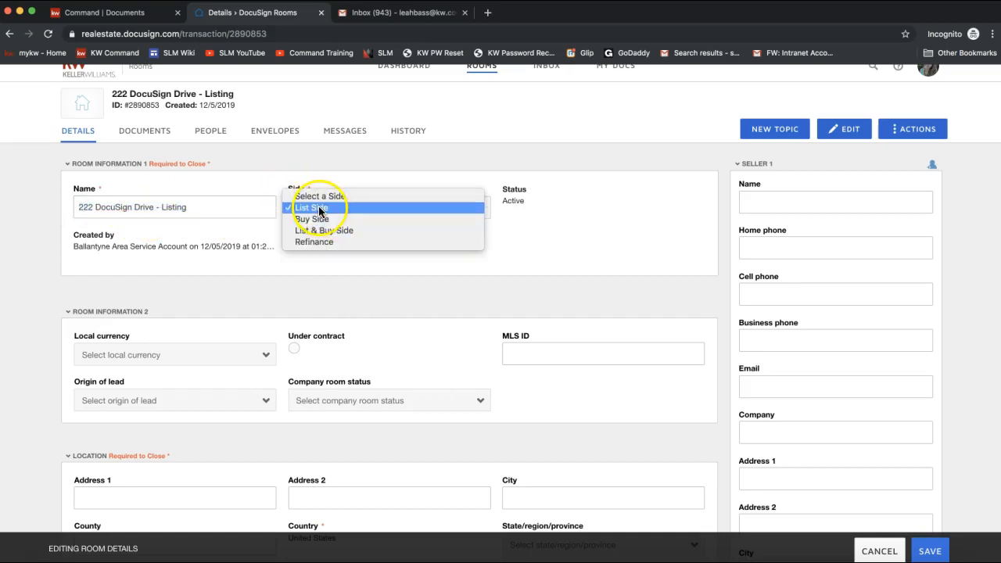
{"action": "left_click", "coordinate": [325, 231]}
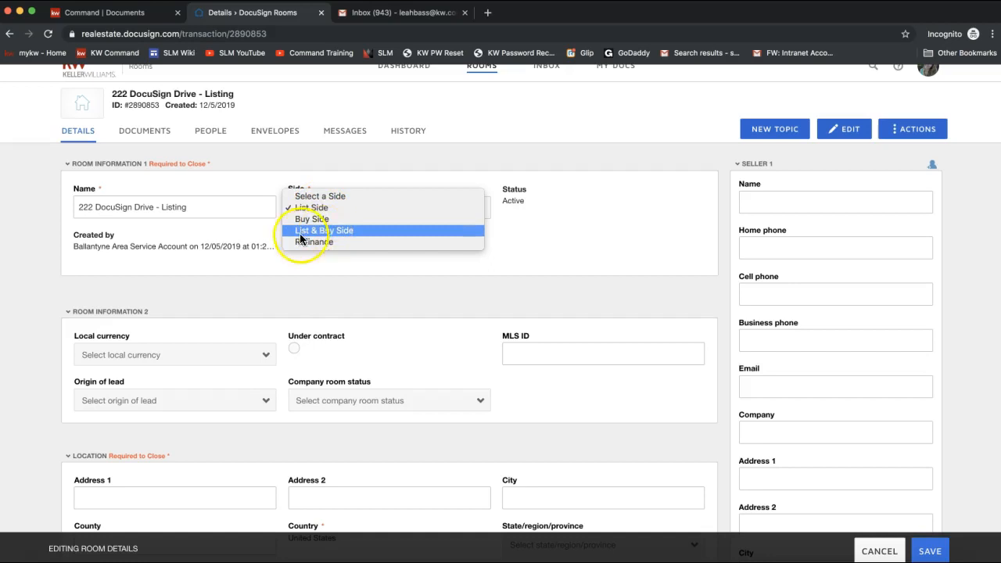
{"action": "left_click", "coordinate": [521, 221]}
{"action": "scroll", "coordinate": [545, 239], "scroll_direction": "down", "scroll_amount": 2}
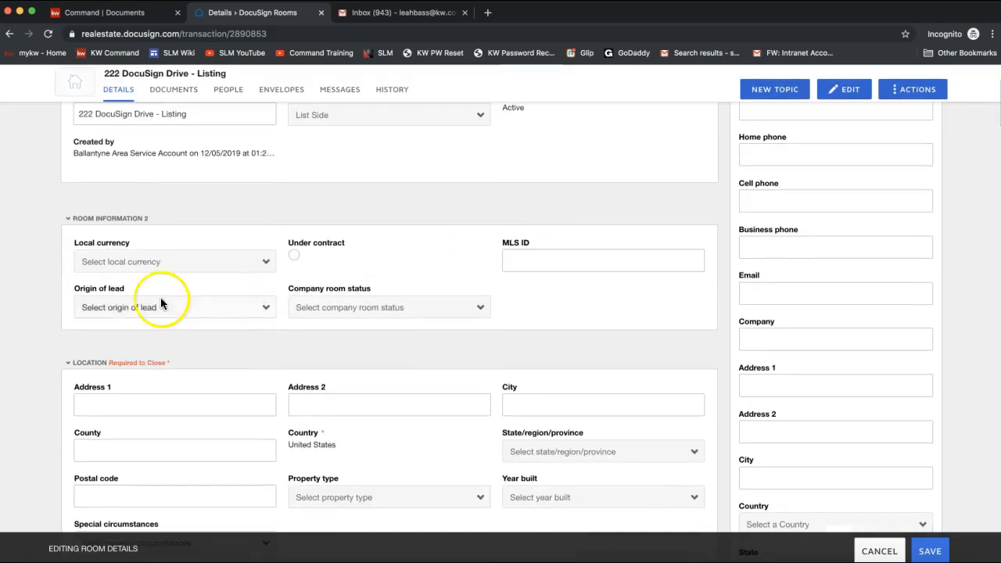
{"action": "scroll", "coordinate": [181, 364], "scroll_direction": "down", "scroll_amount": 1}
{"action": "left_click", "coordinate": [550, 225]}
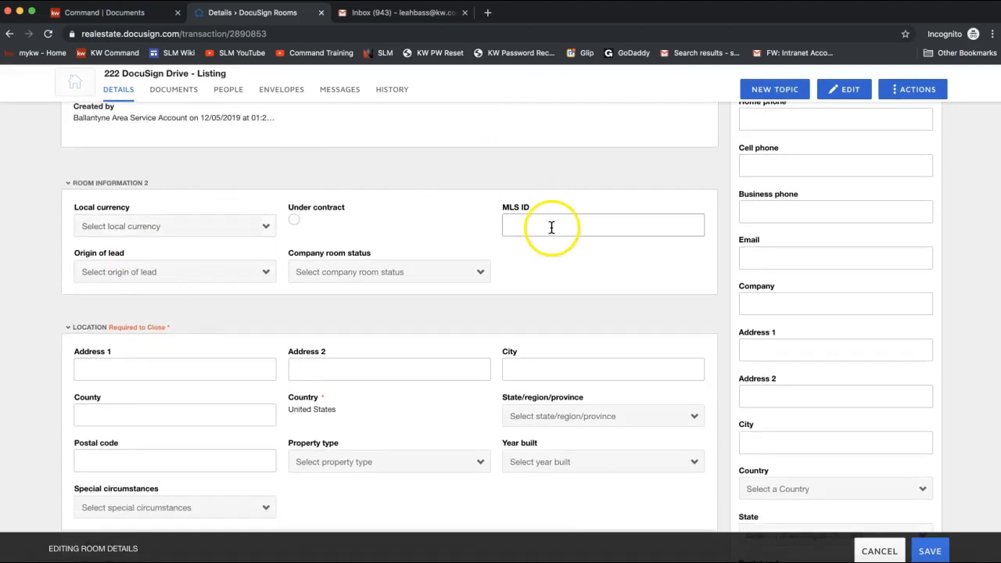
{"action": "scroll", "coordinate": [520, 274], "scroll_direction": "down", "scroll_amount": 1}
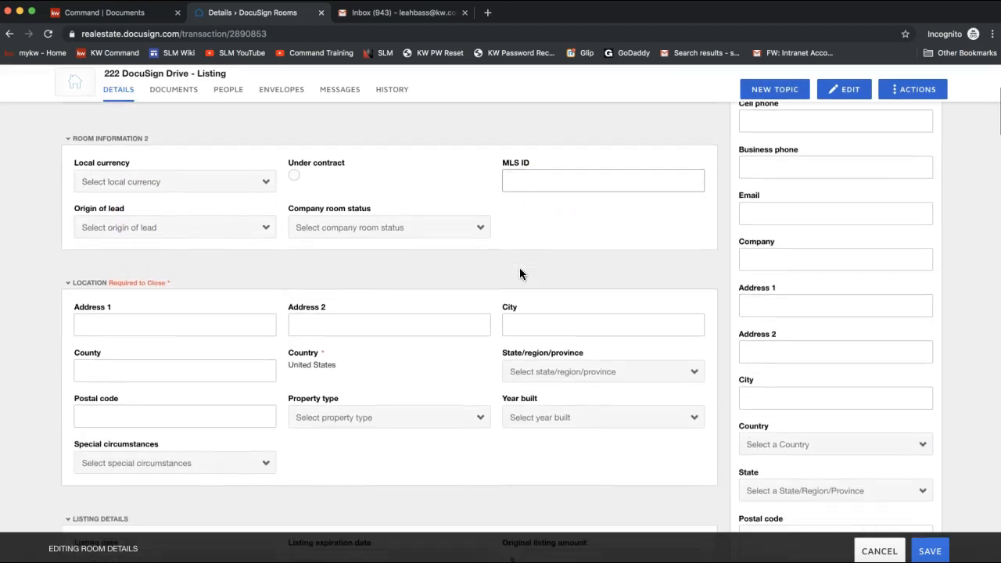
- Enter the property's street address, city and county in the Location section
{"action": "left_click", "coordinate": [140, 322]}
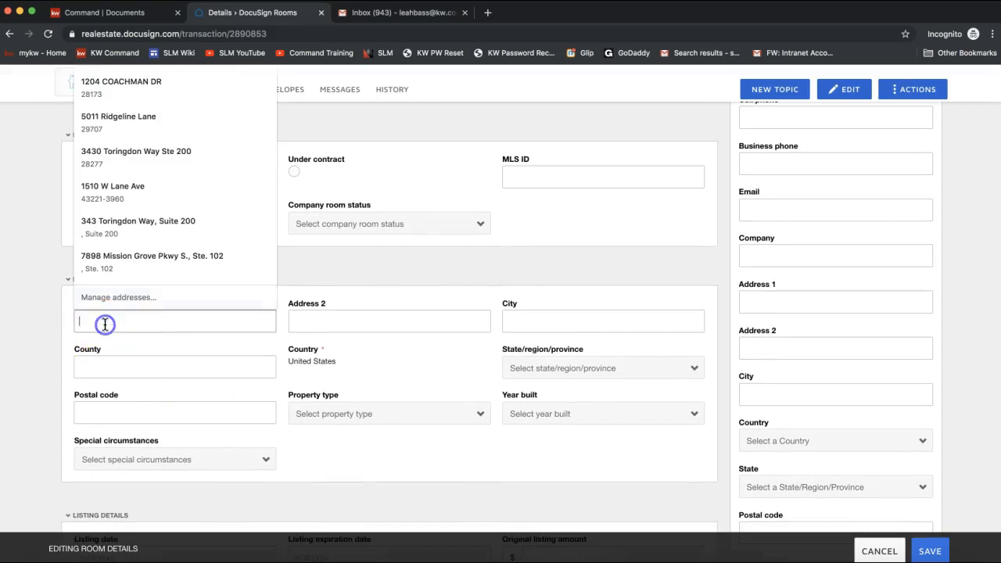
{"action": "type", "text": "222"}
{"action": "type", "text": " SoxyA"}
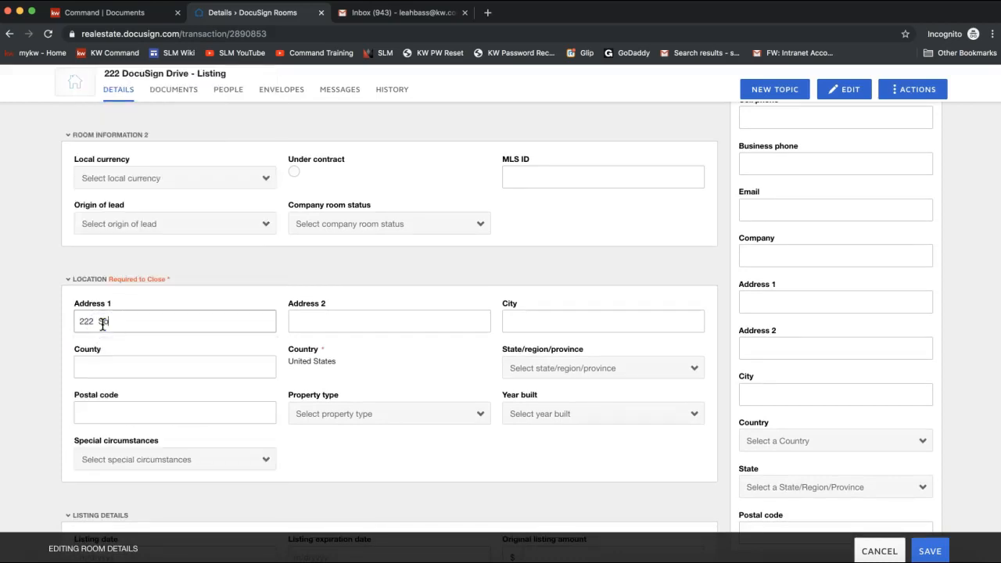
{"action": "key", "text": "BackSpace"}
{"action": "key", "text": "BackSpace"}
{"action": "key", "text": "BackSpace"}
{"action": "key", "text": "BackSpace"}
{"action": "key", "text": "BackSpace"}
{"action": "type", "text": "Sox"}
{"action": "key", "text": "BackSpace"}
{"action": "key", "text": "BackSpace"}
{"action": "key", "text": "BackSpace"}
{"action": "type", "text": "Docus"}
{"action": "key", "text": "BackSpace"}
{"action": "type", "text": "Sign Drive"}
{"action": "left_click", "coordinate": [537, 320]}
{"action": "type", "text": "Charlotte"}
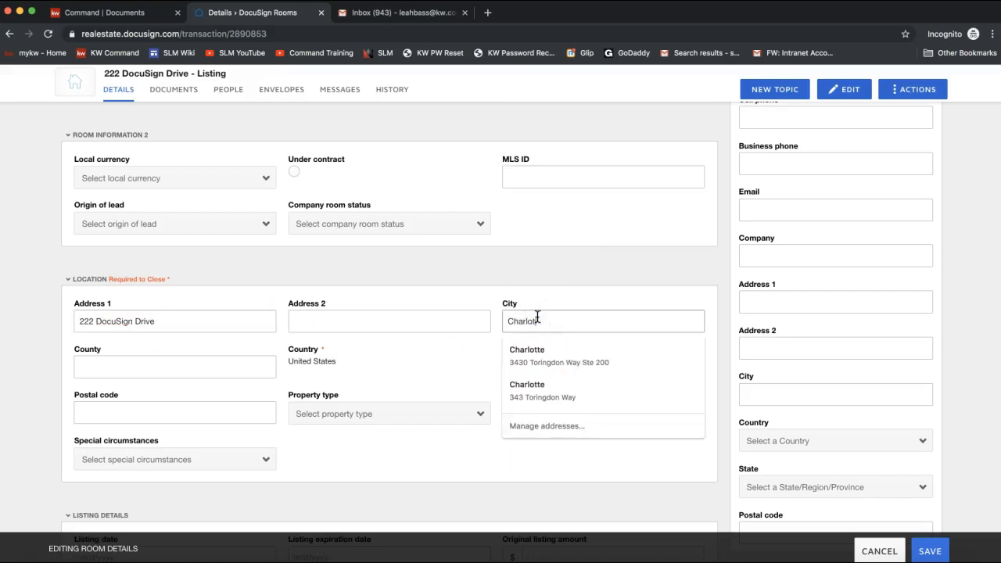
{"action": "left_click", "coordinate": [185, 361]}
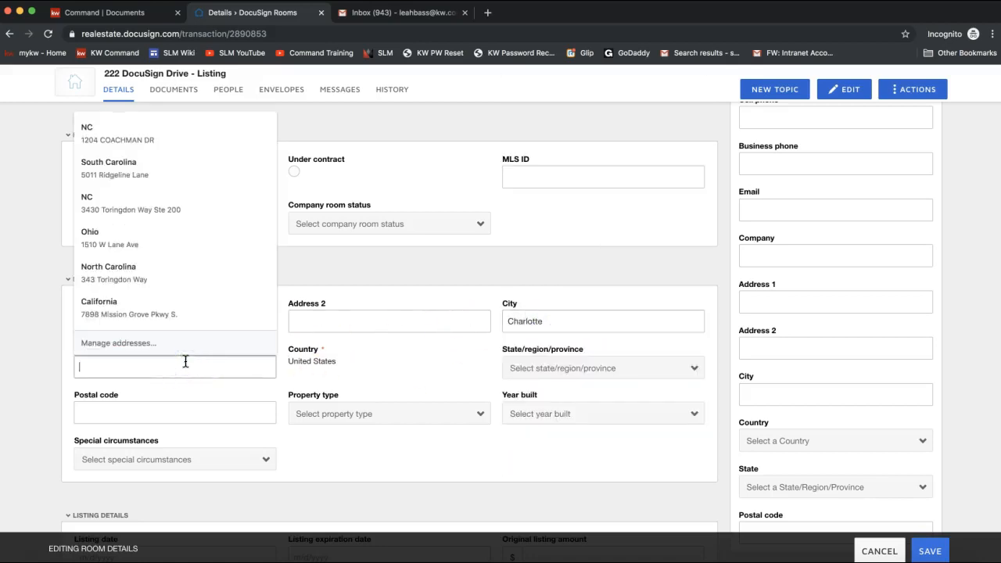
{"action": "left_click", "coordinate": [429, 364]}
{"action": "left_click", "coordinate": [161, 369]}
{"action": "type", "text": "M"}
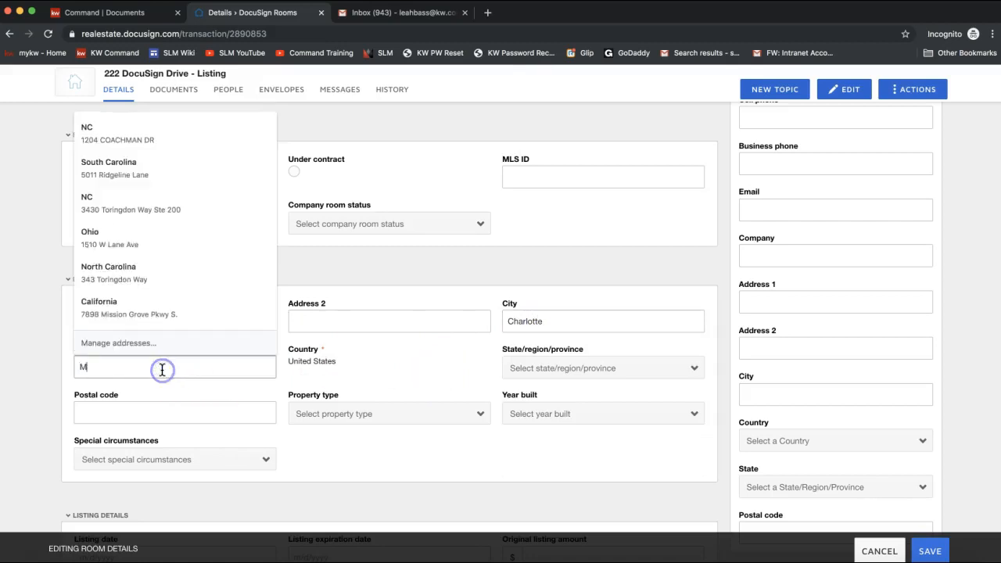
{"action": "type", "text": "ecklenbrurg"}
- Set state to North Carolina, enter the postal code, and choose Residential Attached property type
{"action": "left_click", "coordinate": [545, 371]}
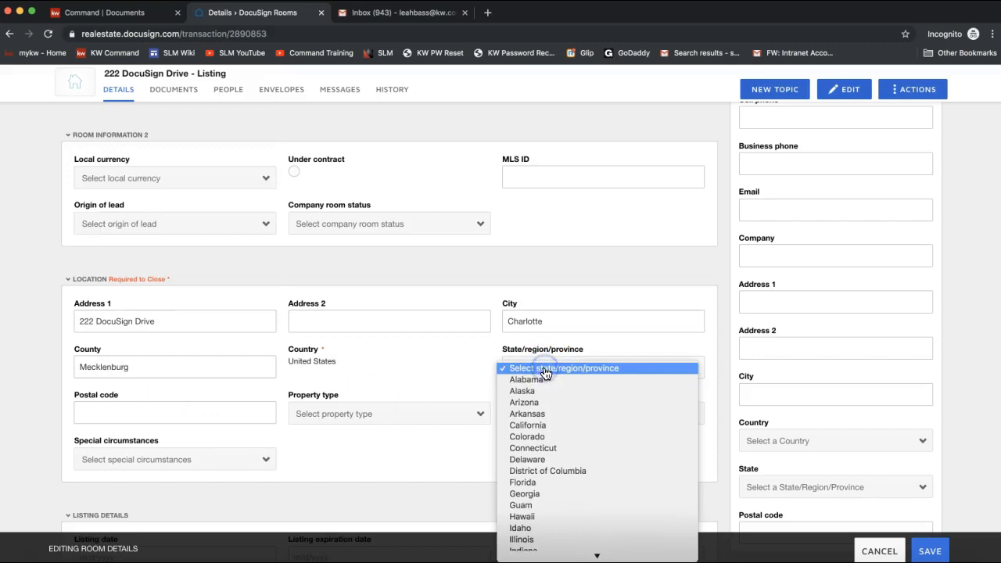
{"action": "key", "text": "n"}
{"action": "scroll", "coordinate": [544, 517], "scroll_direction": "down", "scroll_amount": 3}
{"action": "left_click", "coordinate": [538, 499]}
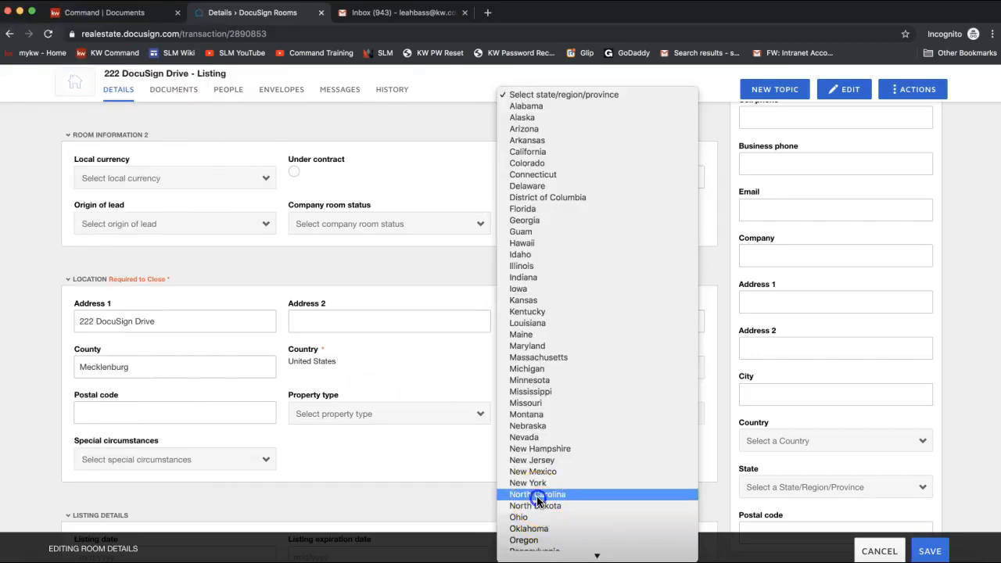
{"action": "left_click", "coordinate": [129, 408]}
{"action": "left_click", "coordinate": [370, 365]}
{"action": "left_click", "coordinate": [170, 414]}
{"action": "type", "text": "2828"}
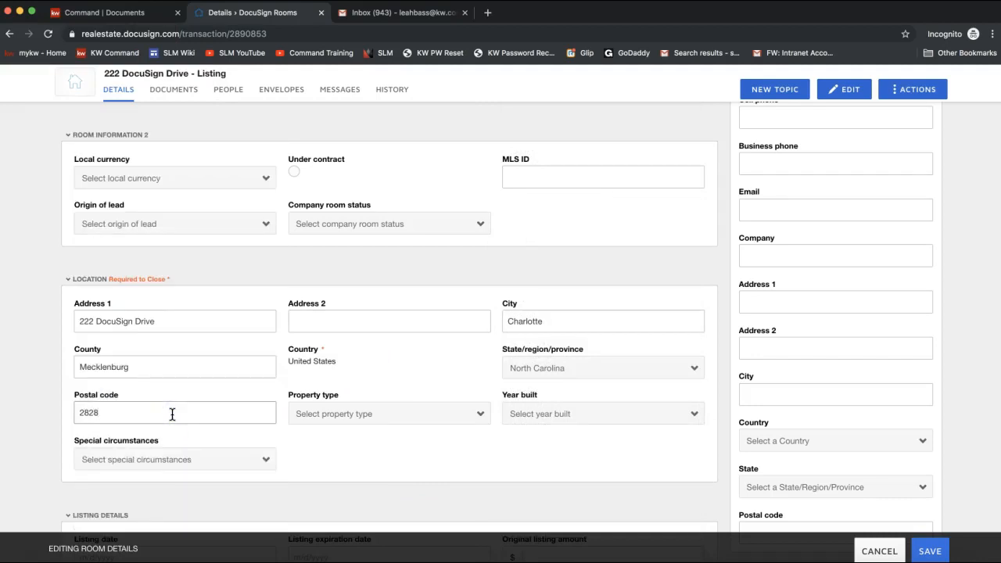
{"action": "key", "text": "BackSpace"}
{"action": "type", "text": "77"}
{"action": "left_click", "coordinate": [364, 443]}
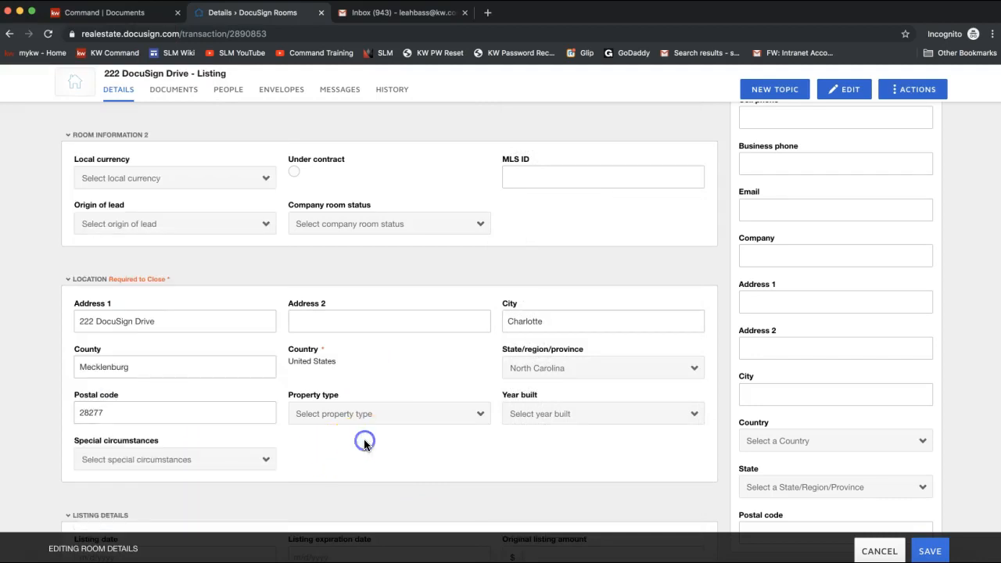
{"action": "left_click", "coordinate": [357, 417]}
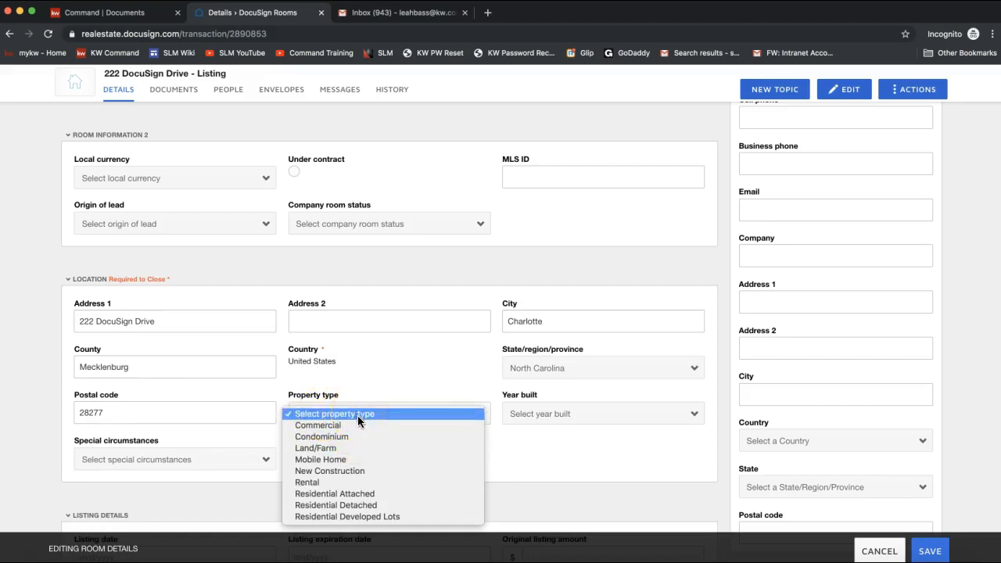
{"action": "left_click", "coordinate": [357, 496]}
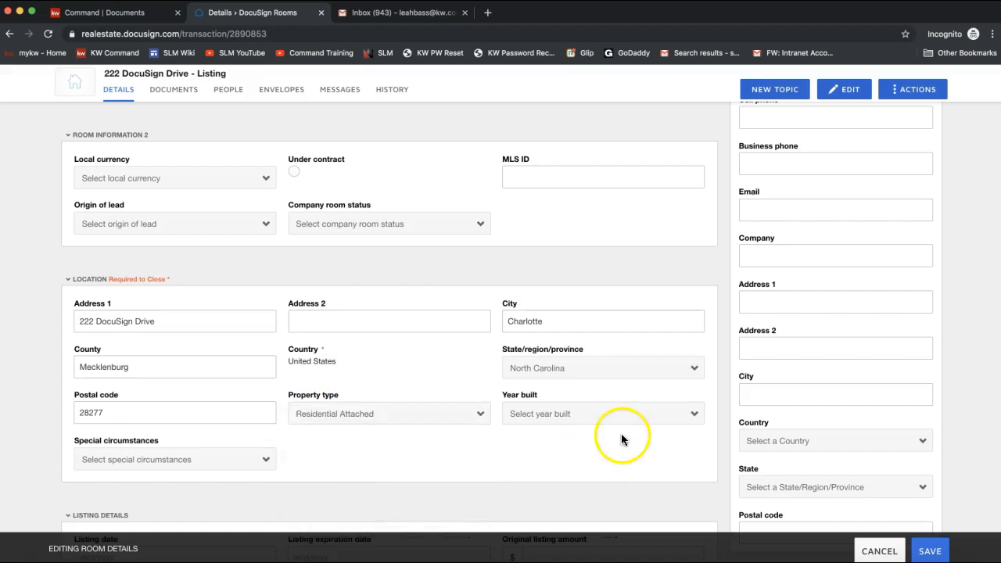
- Review the room details form, highlighting the Created by line
{"action": "scroll", "coordinate": [428, 459], "scroll_direction": "down", "scroll_amount": 3}
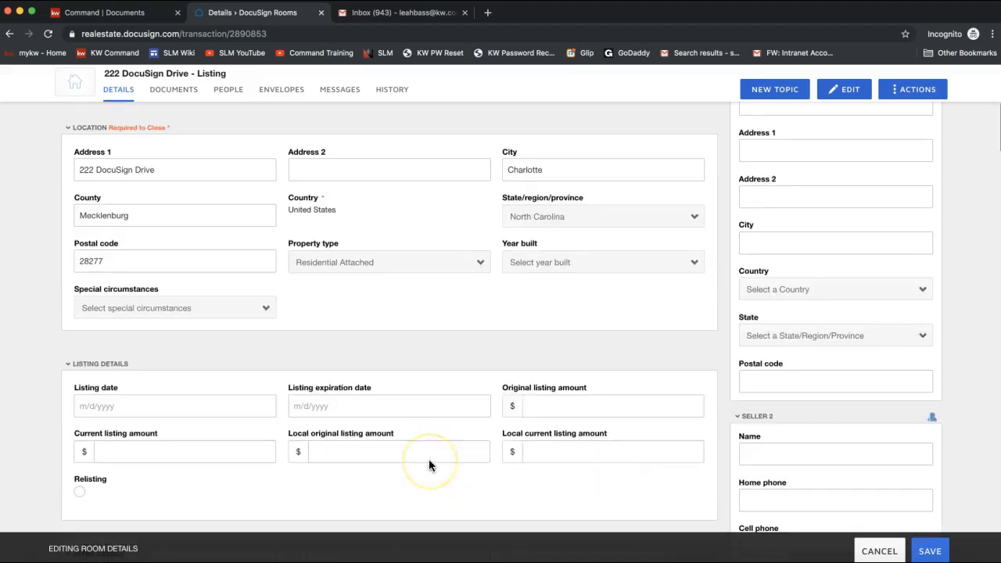
{"action": "scroll", "coordinate": [429, 459], "scroll_direction": "down", "scroll_amount": 2}
{"action": "scroll", "coordinate": [429, 465], "scroll_direction": "down", "scroll_amount": 1}
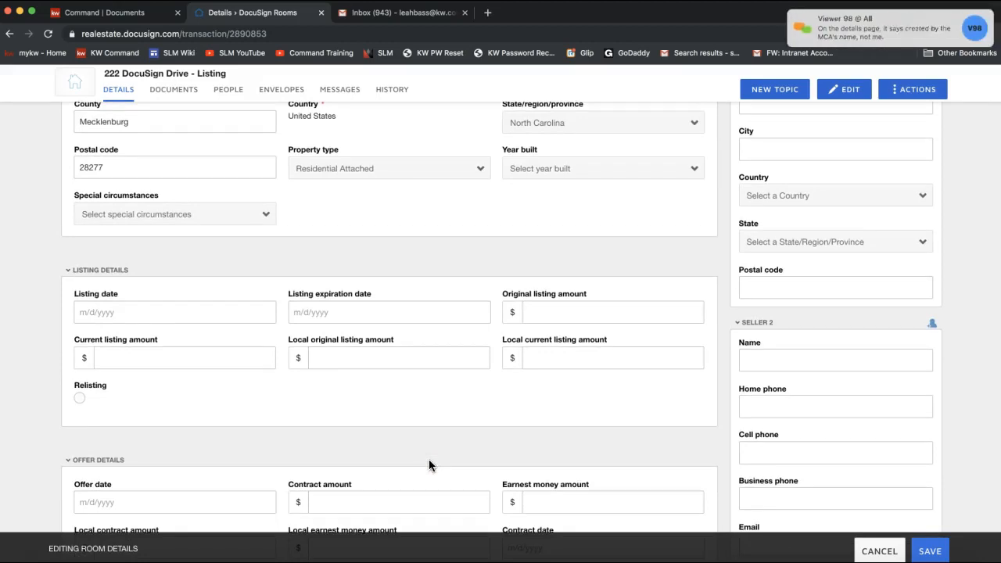
{"action": "scroll", "coordinate": [429, 465], "scroll_direction": "up", "scroll_amount": 6}
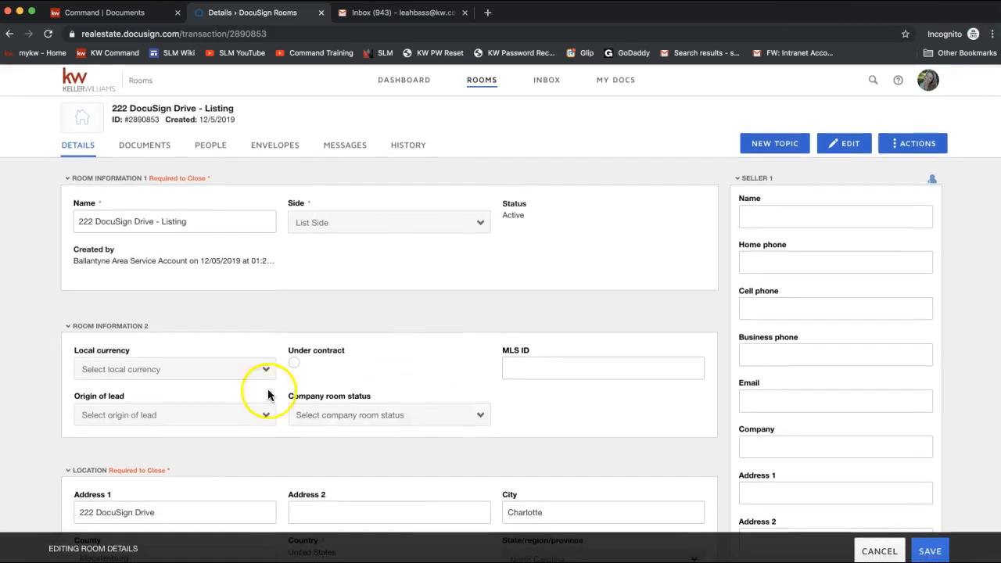
{"action": "triple_click", "coordinate": [123, 261]}
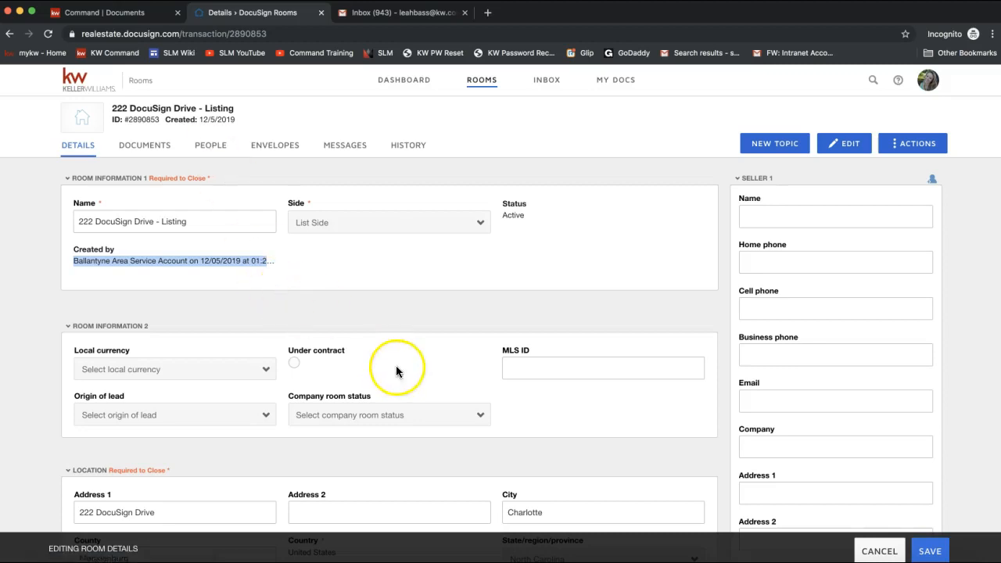
{"action": "scroll", "coordinate": [396, 368], "scroll_direction": "down", "scroll_amount": 3}
{"action": "scroll", "coordinate": [396, 368], "scroll_direction": "down", "scroll_amount": 6}
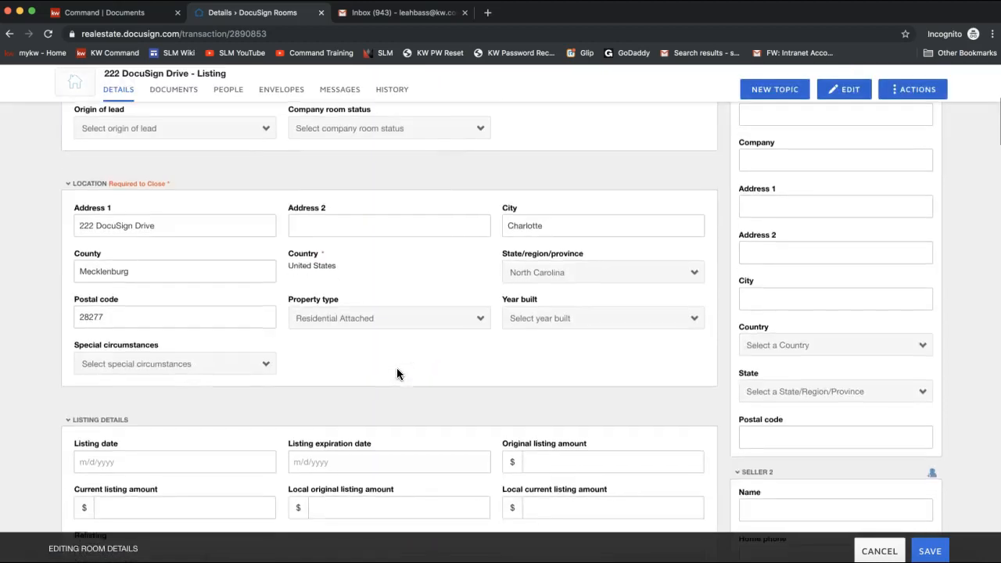
{"action": "scroll", "coordinate": [396, 367], "scroll_direction": "down", "scroll_amount": 2}
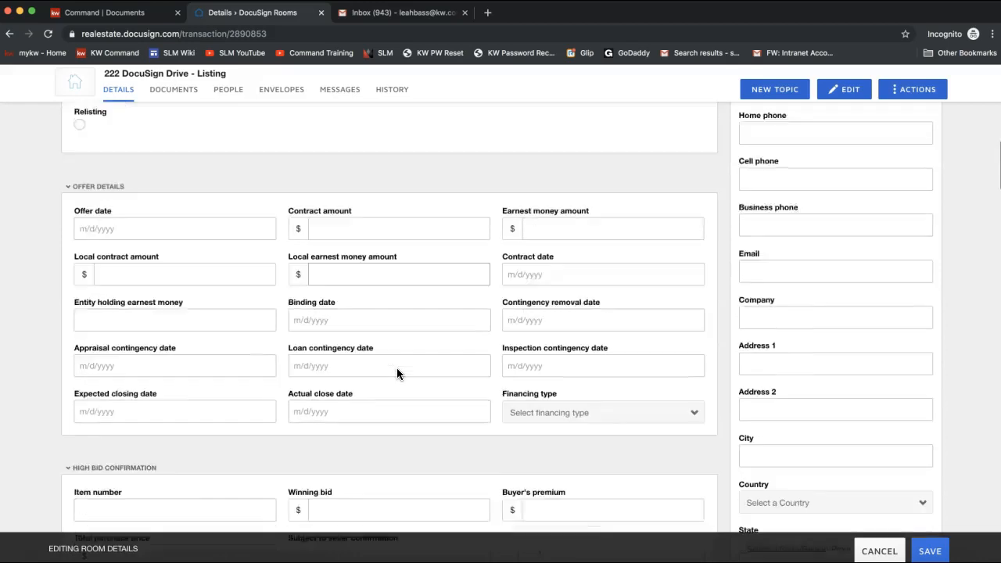
{"action": "left_click", "coordinate": [248, 232]}
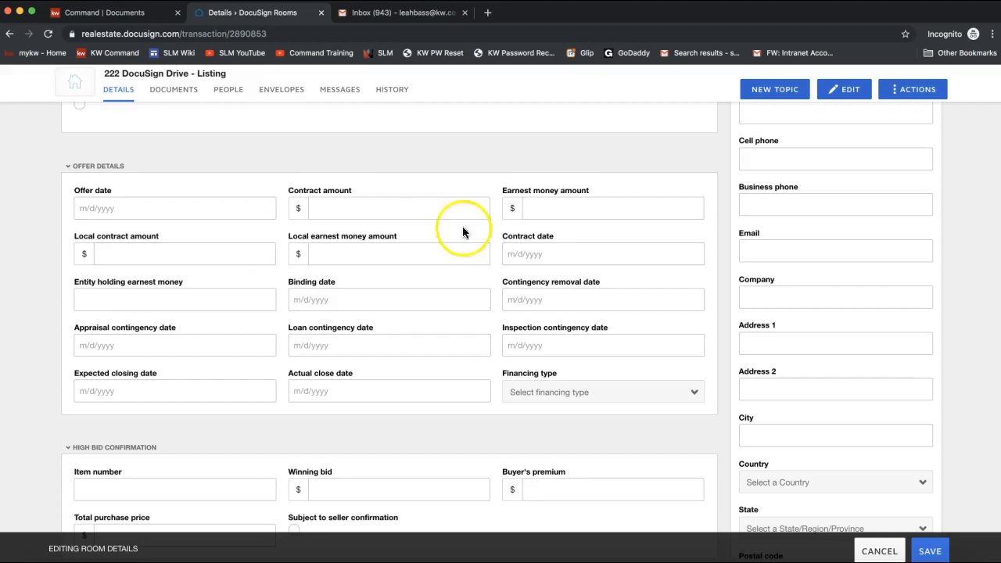
{"action": "scroll", "coordinate": [808, 278], "scroll_direction": "up", "scroll_amount": 15}
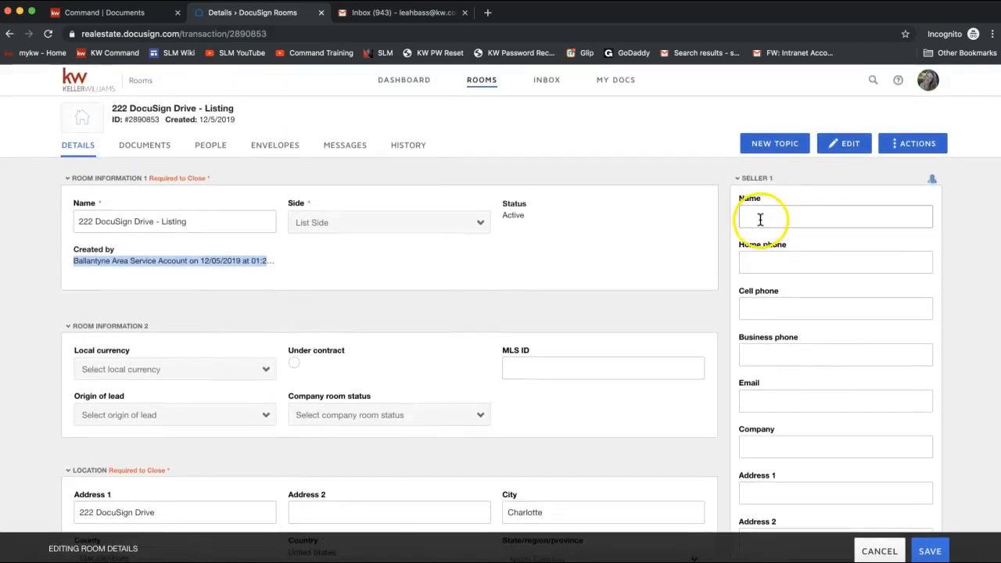
- Enter the first seller's full name and e-mail address
{"action": "left_click", "coordinate": [757, 216]}
{"action": "type", "text": "Hermione Granger"}
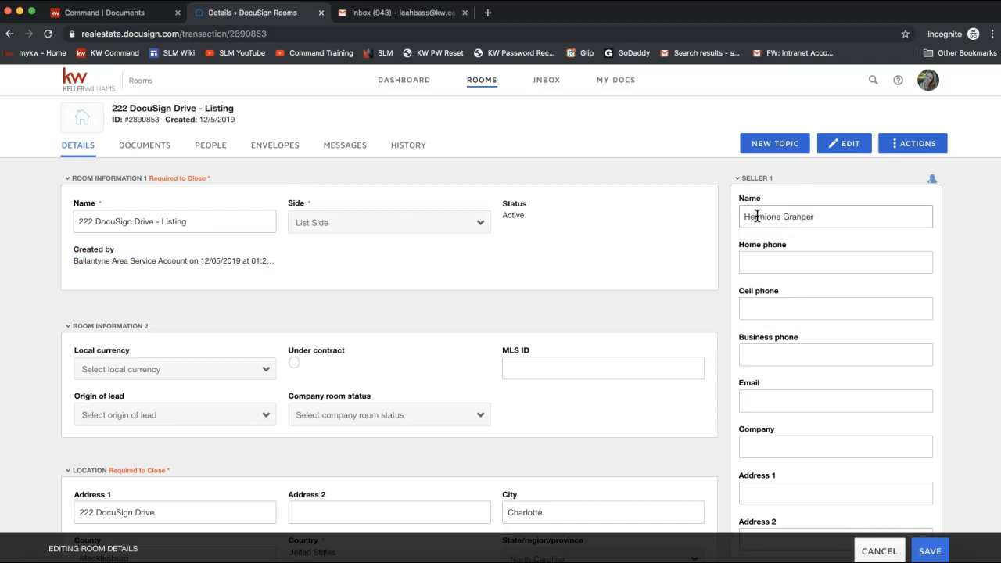
{"action": "key", "text": "Tab"}
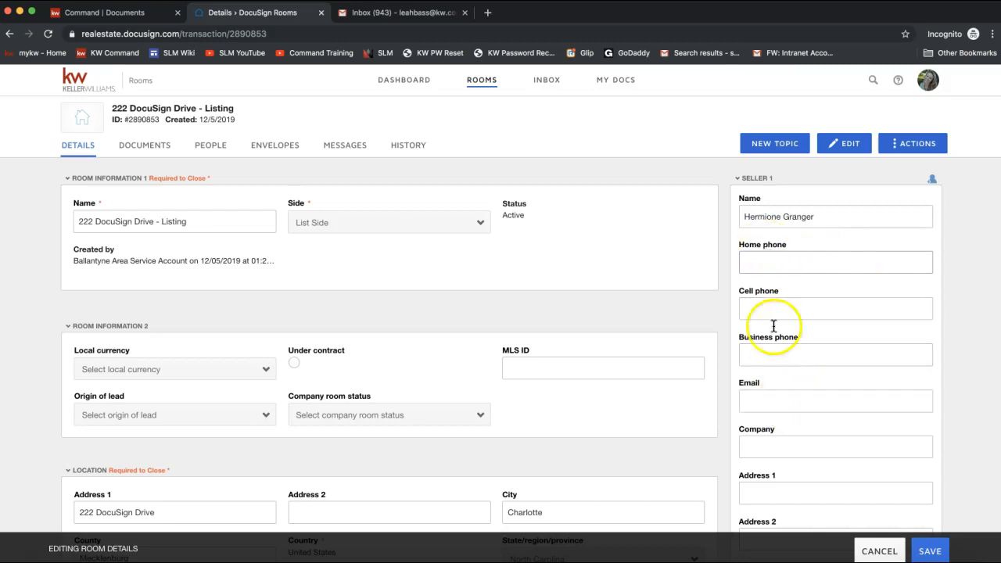
{"action": "left_click", "coordinate": [767, 402]}
{"action": "type", "text": "hermi"}
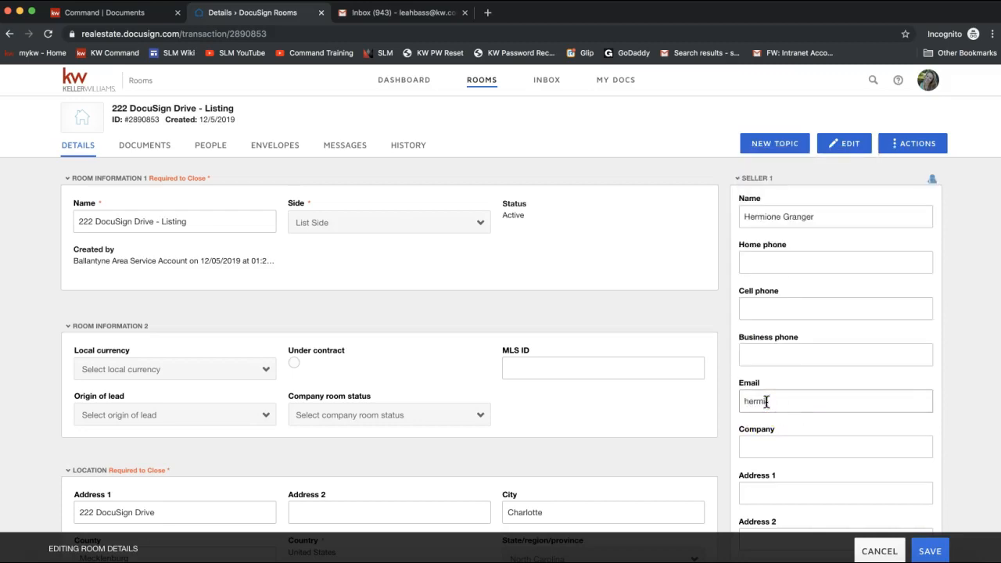
{"action": "type", "text": "one@hogwarts.edu"}
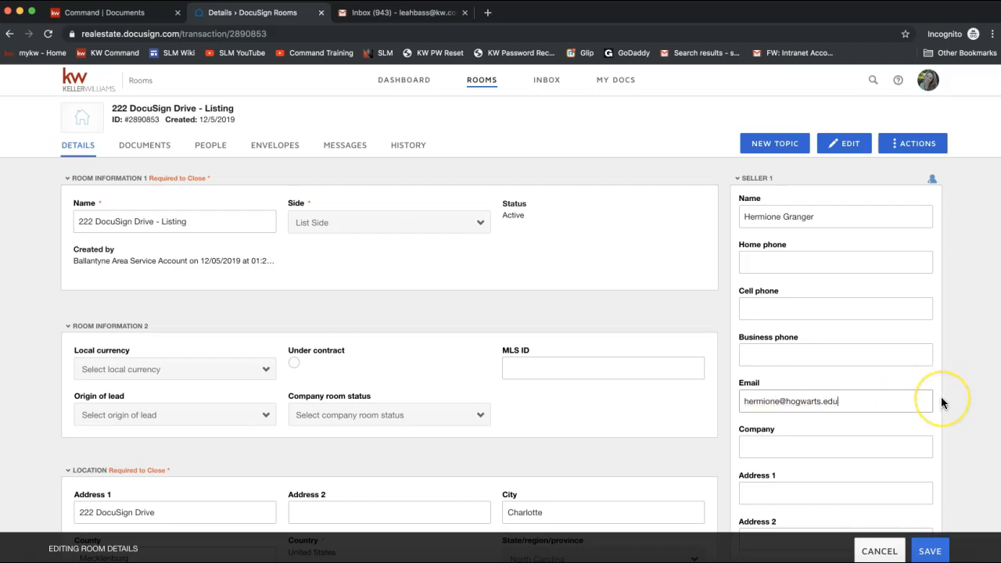
- Enter the second seller's full name and e-mail address in the Seller 2 section
{"action": "scroll", "coordinate": [941, 396], "scroll_direction": "down", "scroll_amount": 1}
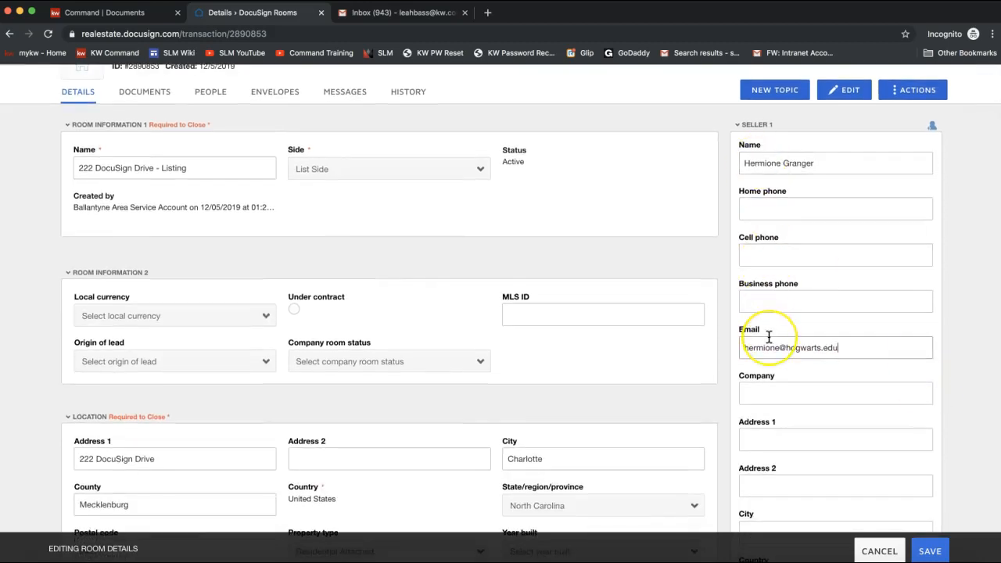
{"action": "scroll", "coordinate": [770, 336], "scroll_direction": "down", "scroll_amount": 2}
{"action": "scroll", "coordinate": [768, 336], "scroll_direction": "down", "scroll_amount": 7}
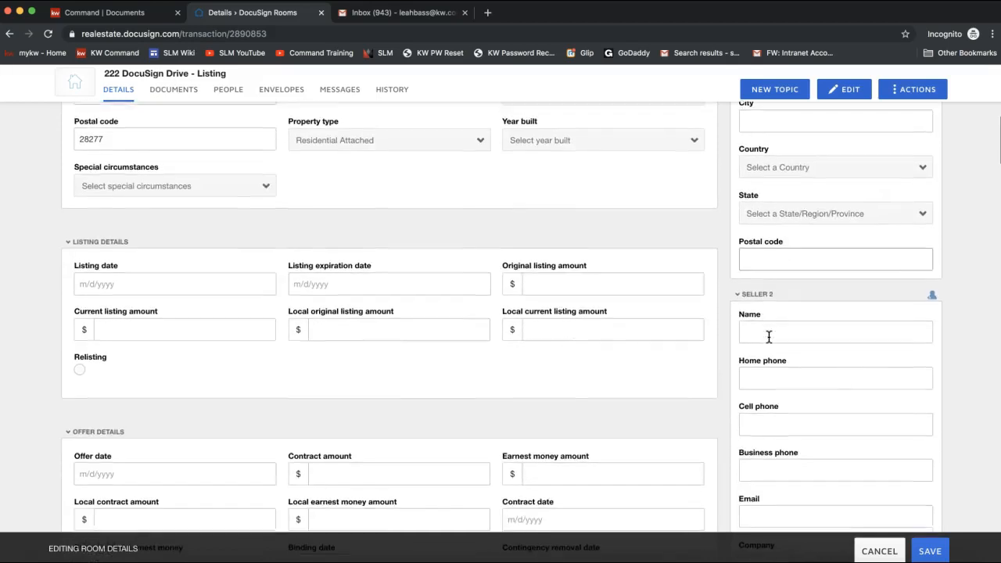
{"action": "left_click", "coordinate": [831, 331]}
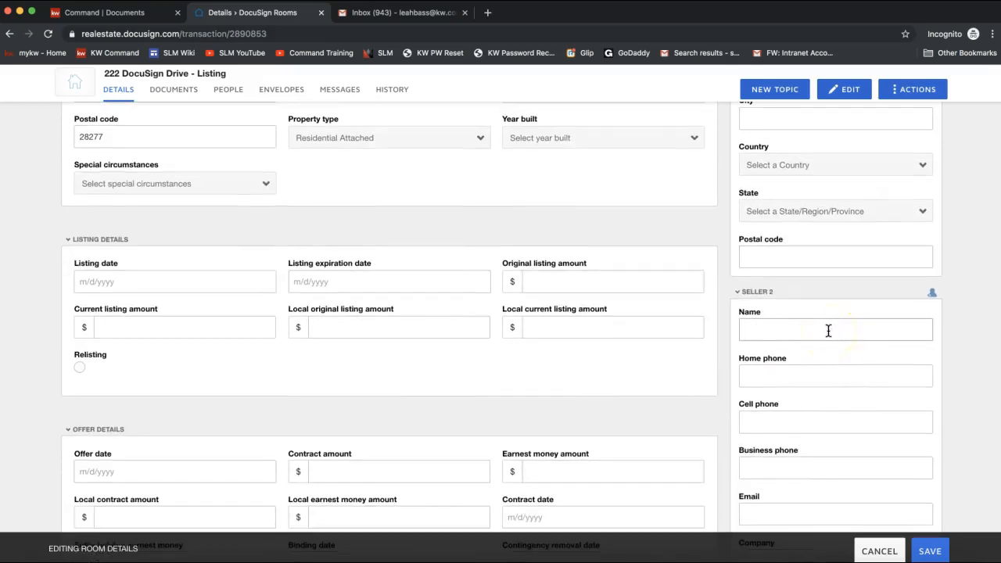
{"action": "left_click", "coordinate": [801, 335]}
{"action": "type", "text": "Ronald Weasley"}
{"action": "scroll", "coordinate": [864, 397], "scroll_direction": "down", "scroll_amount": 3}
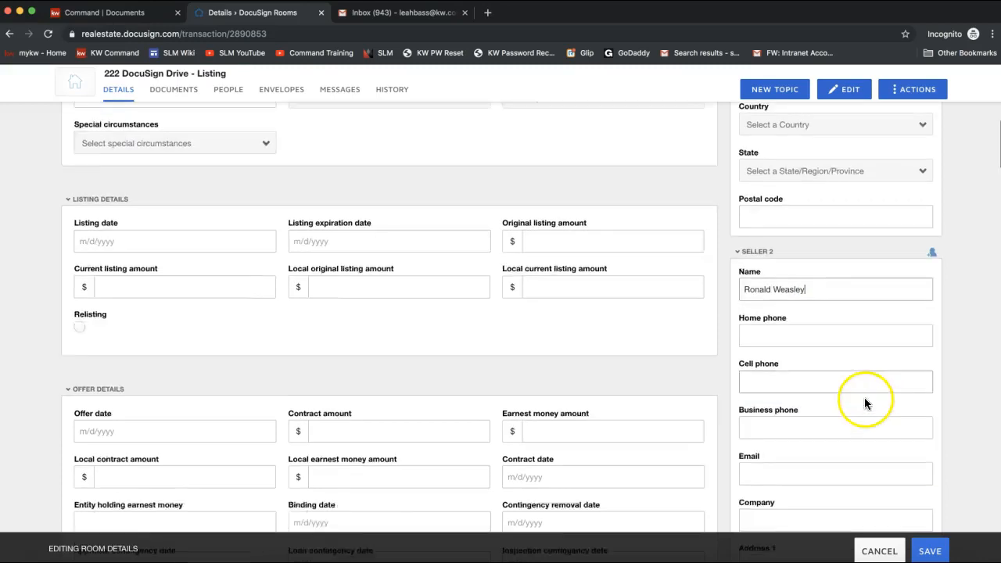
{"action": "left_click", "coordinate": [780, 394]}
{"action": "type", "text": "ronald@hogwarts.edu"}
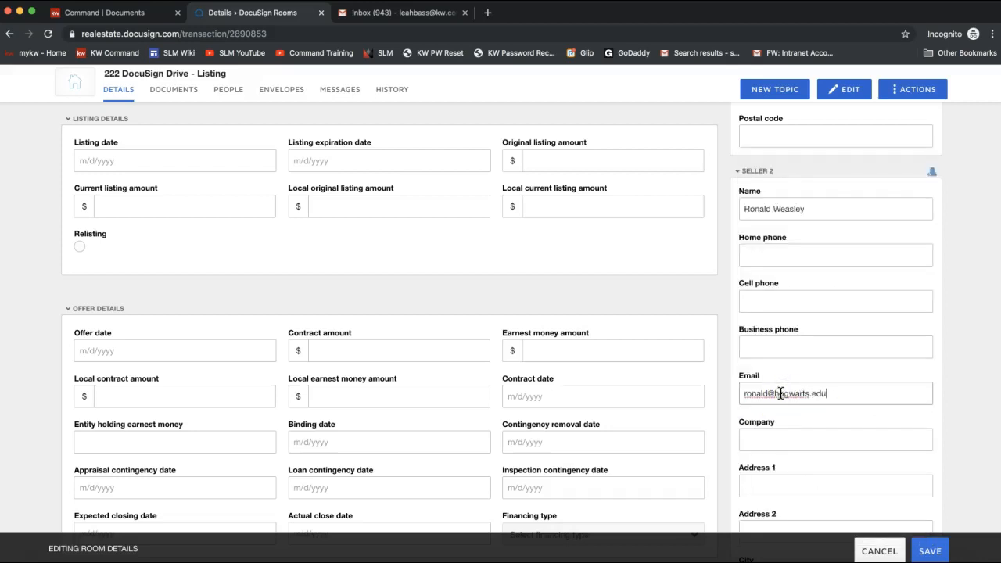
- Scroll back up the form and highlight the Required to Close note
{"action": "scroll", "coordinate": [858, 418], "scroll_direction": "up", "scroll_amount": 10}
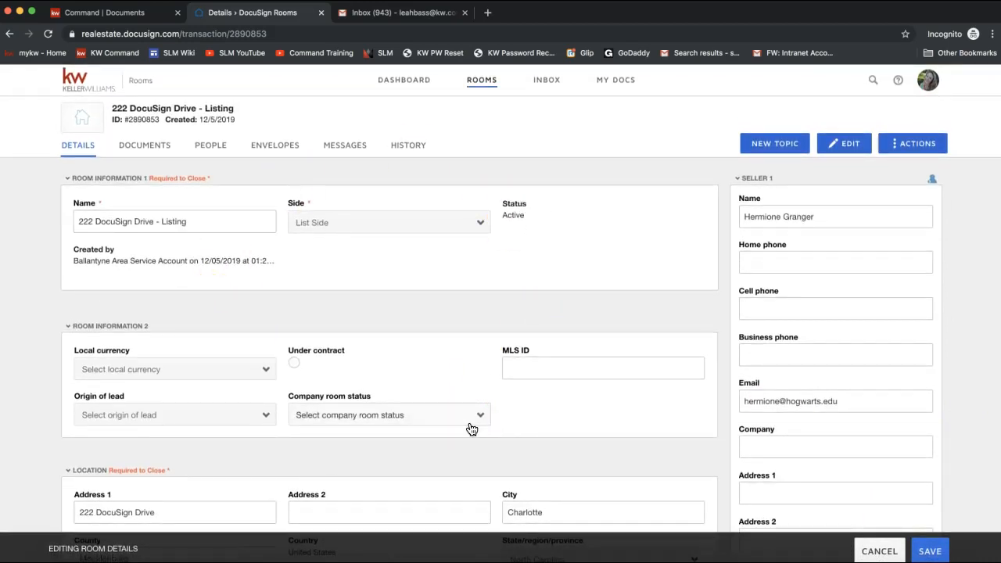
{"action": "left_click", "coordinate": [257, 321]}
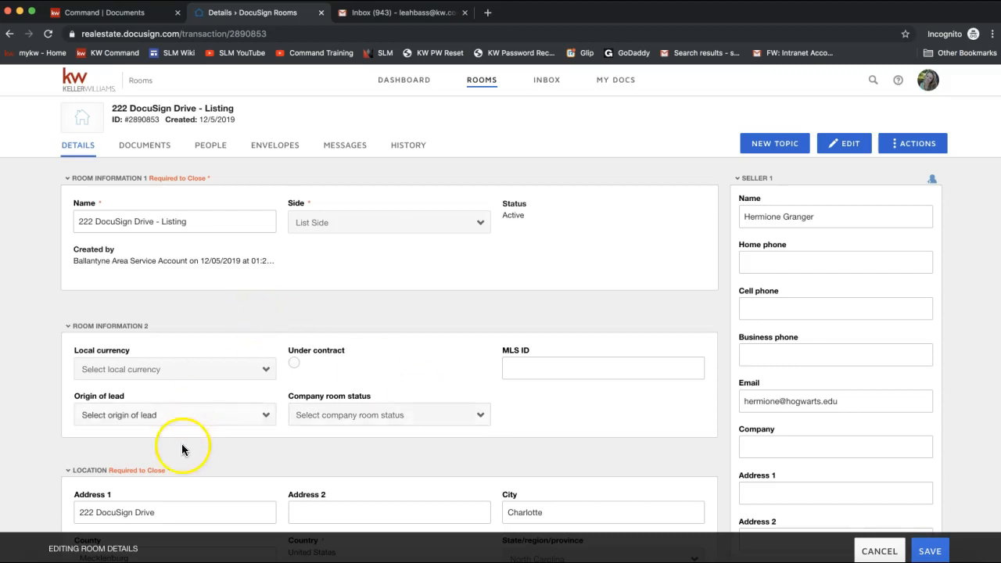
{"action": "left_click_drag", "start_coordinate": [218, 177], "coordinate": [148, 178]}
{"action": "scroll", "coordinate": [201, 215], "scroll_direction": "down", "scroll_amount": 3}
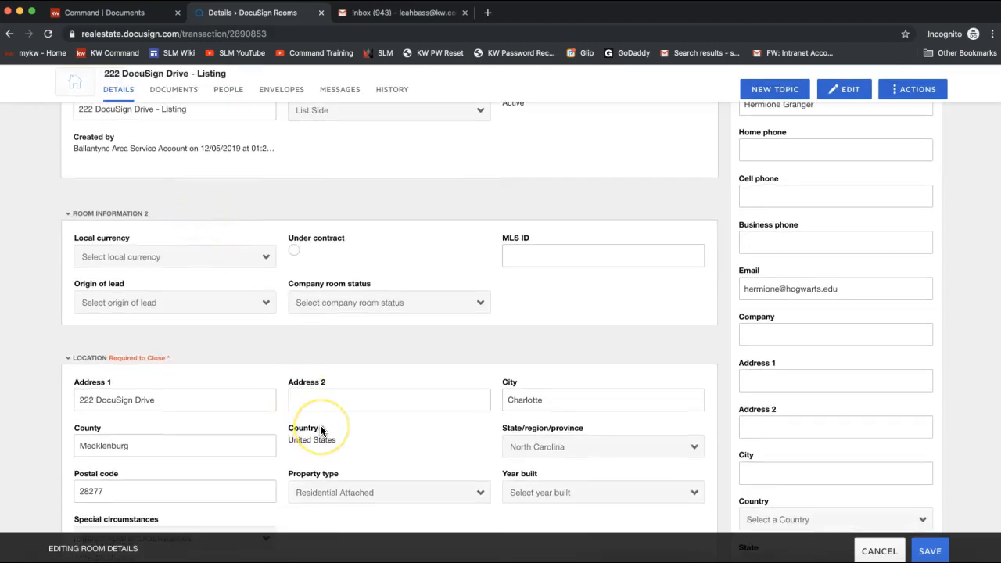
{"action": "scroll", "coordinate": [322, 429], "scroll_direction": "up", "scroll_amount": 3}
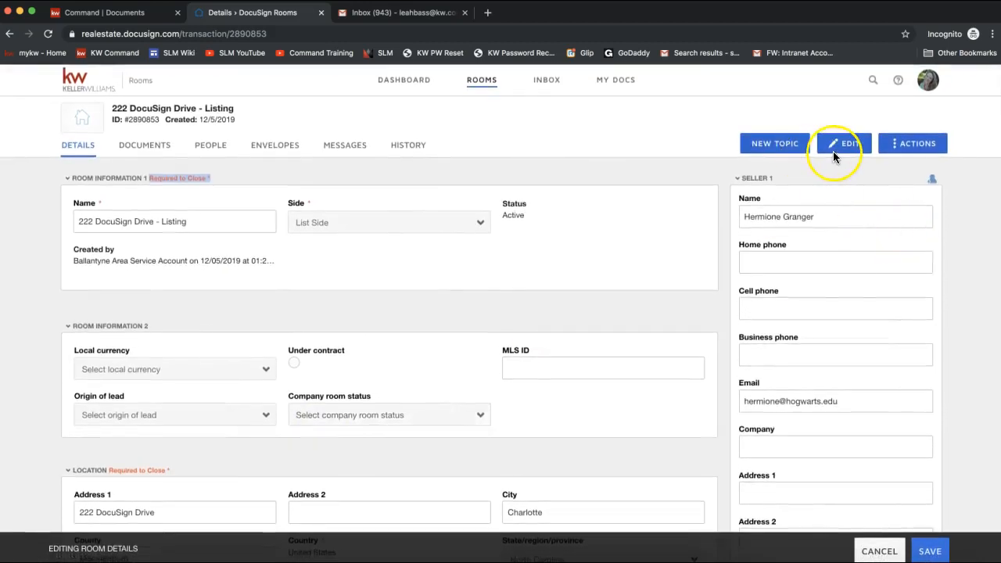
- Save the room details and dismiss the 'room has been updated' notice
{"action": "left_click", "coordinate": [931, 553]}
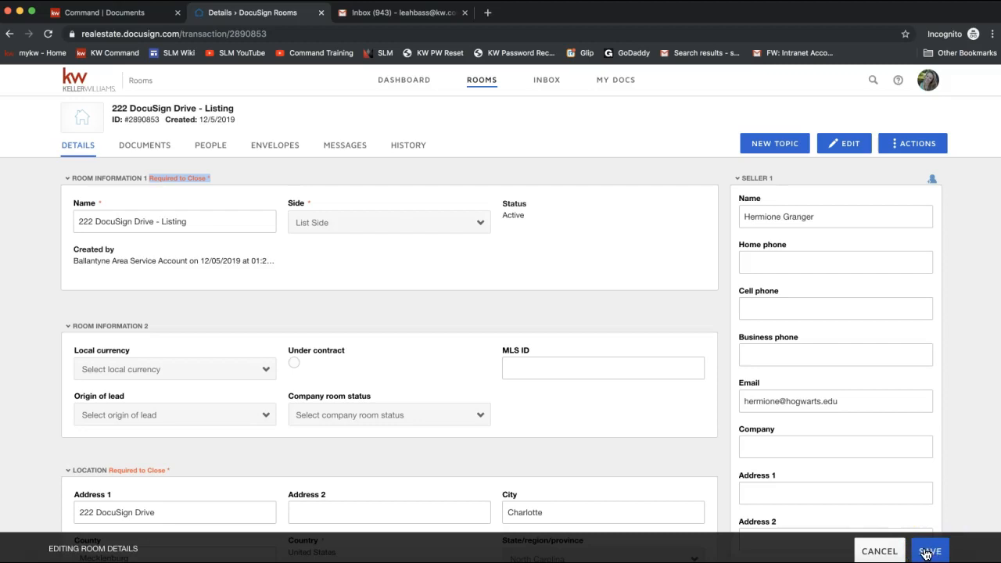
{"action": "left_click", "coordinate": [931, 554]}
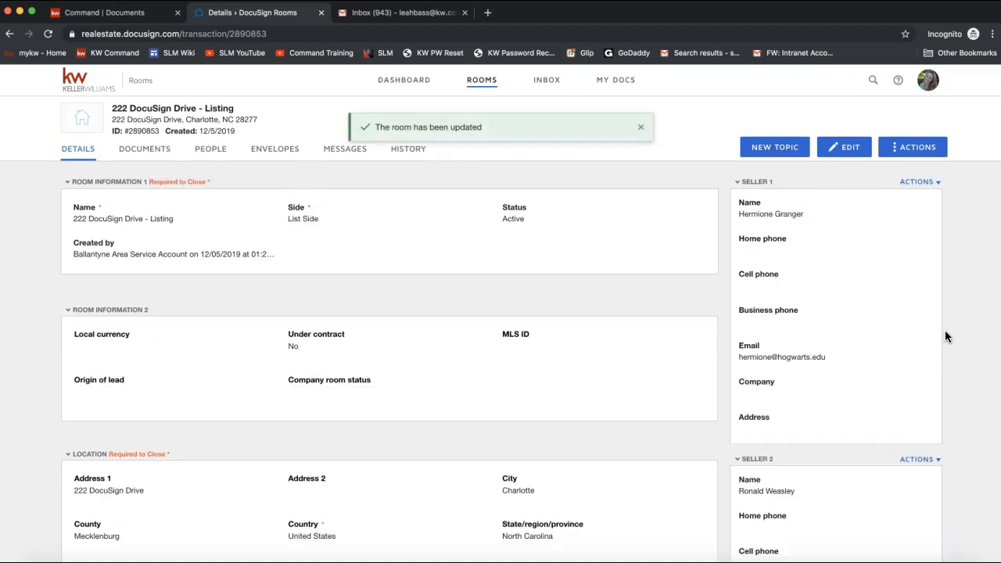
{"action": "left_click", "coordinate": [639, 127]}
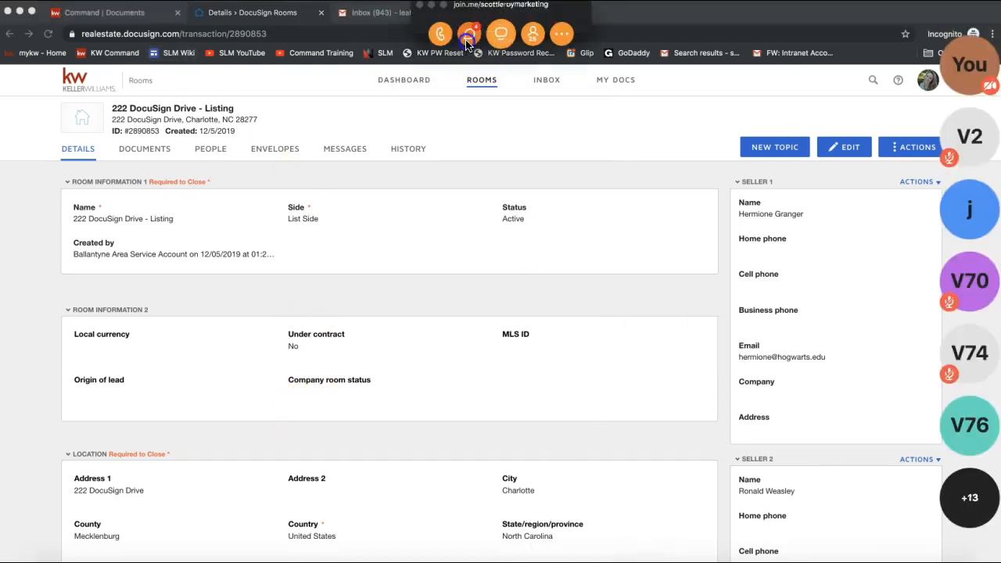
- Check the join.me chat for questions, then close it and minimize the meeting toolbar
{"action": "left_click", "coordinate": [468, 36]}
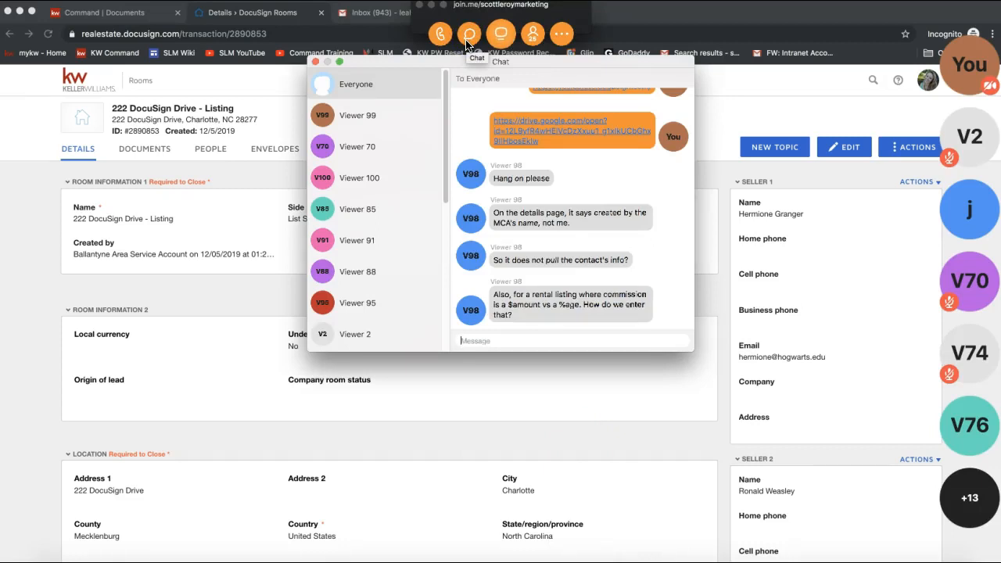
{"action": "left_click", "coordinate": [315, 62]}
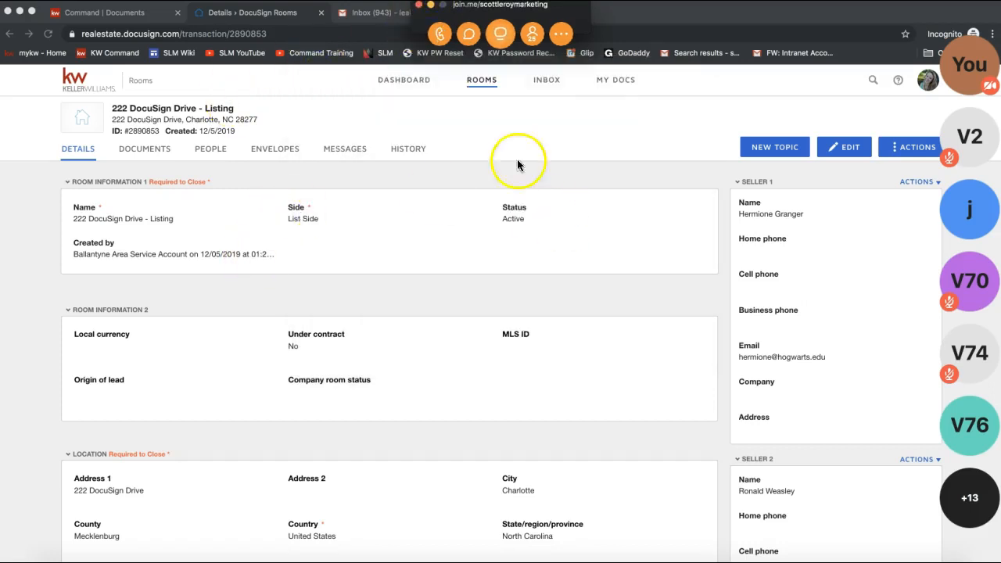
{"action": "left_click", "coordinate": [430, 5]}
{"action": "left_click", "coordinate": [844, 147]}
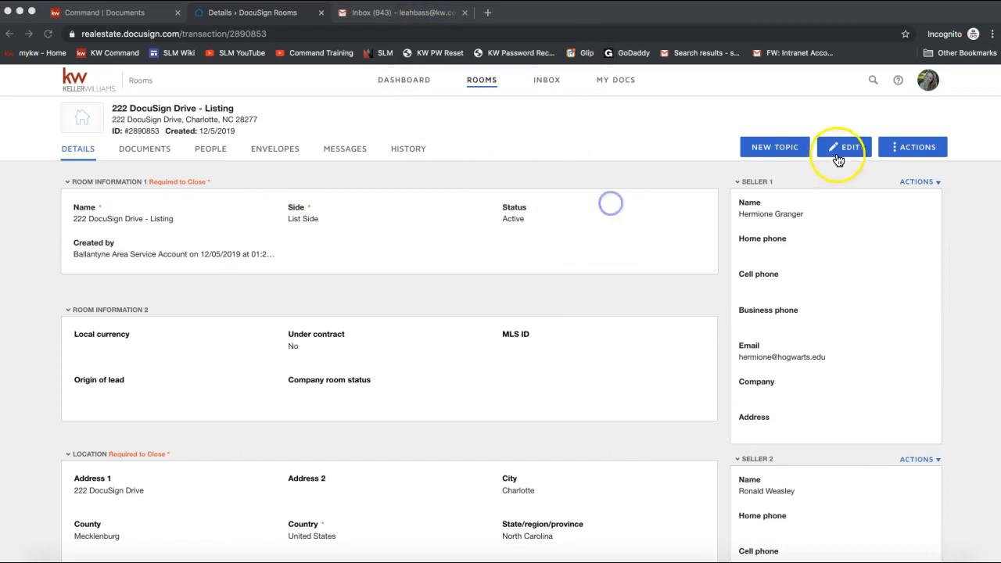
{"action": "scroll", "coordinate": [450, 254], "scroll_direction": "down", "scroll_amount": 8}
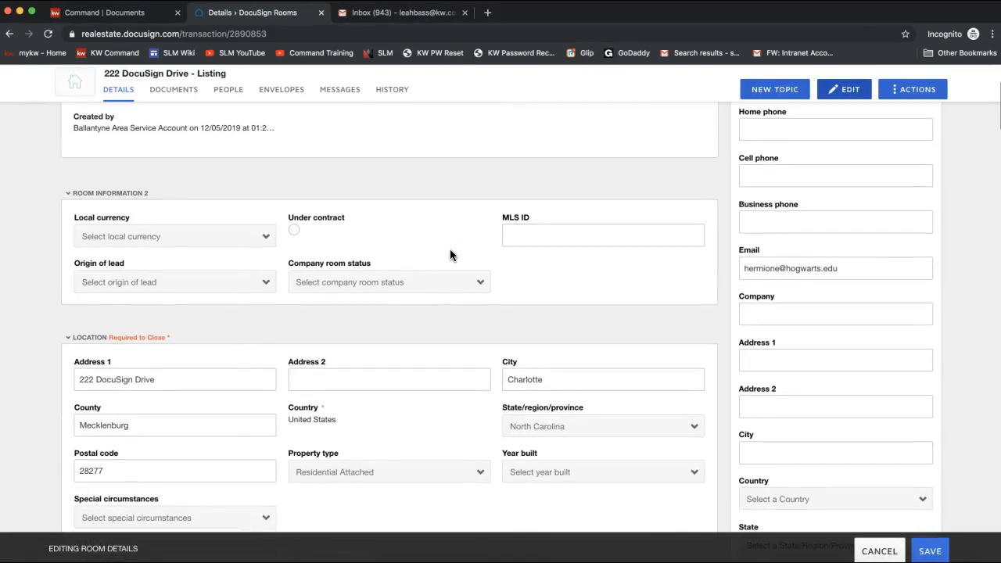
{"action": "scroll", "coordinate": [450, 255], "scroll_direction": "down", "scroll_amount": 2}
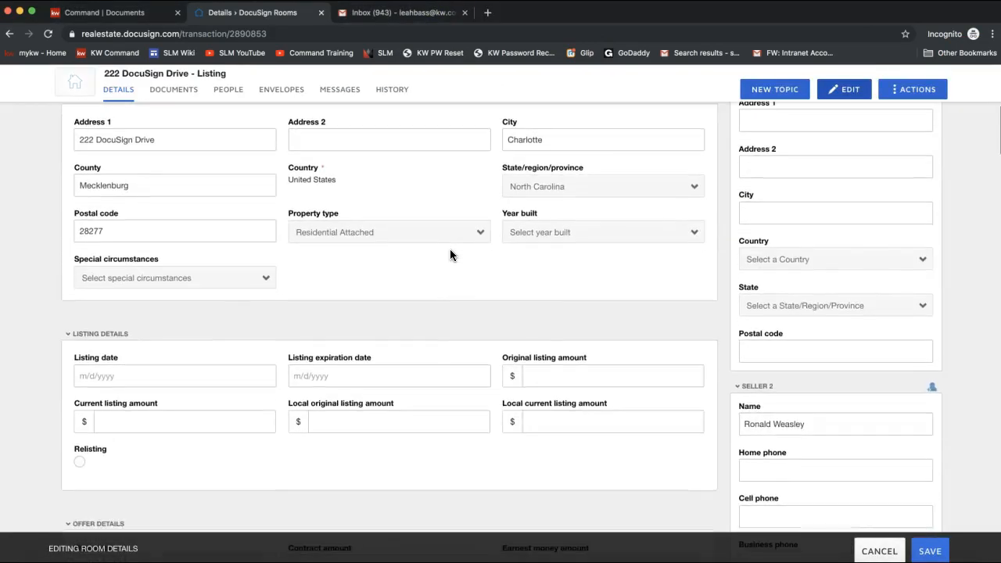
{"action": "scroll", "coordinate": [450, 254], "scroll_direction": "down", "scroll_amount": 3}
{"action": "scroll", "coordinate": [449, 255], "scroll_direction": "down", "scroll_amount": 5}
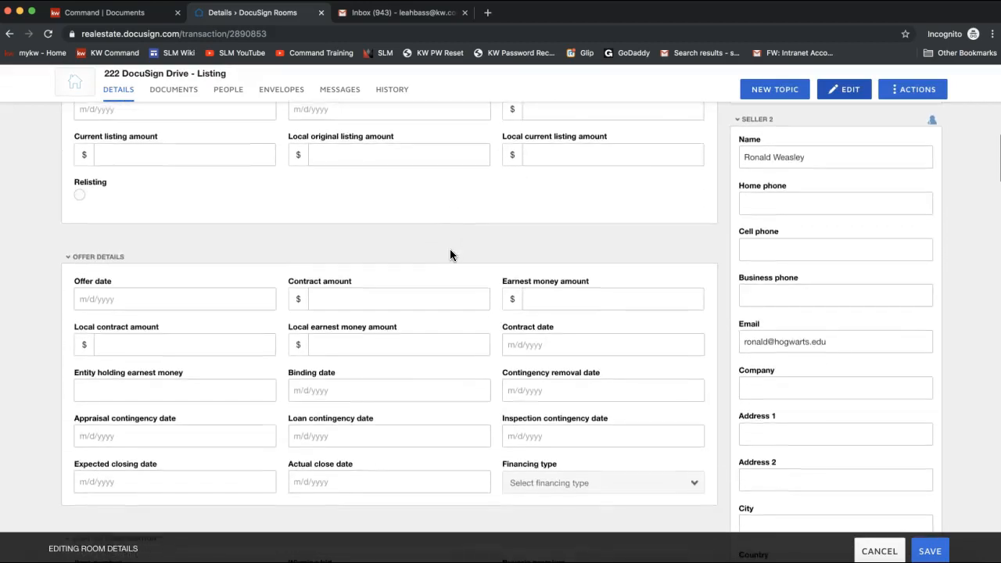
{"action": "scroll", "coordinate": [449, 255], "scroll_direction": "down", "scroll_amount": 3}
{"action": "scroll", "coordinate": [450, 252], "scroll_direction": "down", "scroll_amount": 3}
{"action": "left_click", "coordinate": [441, 357]}
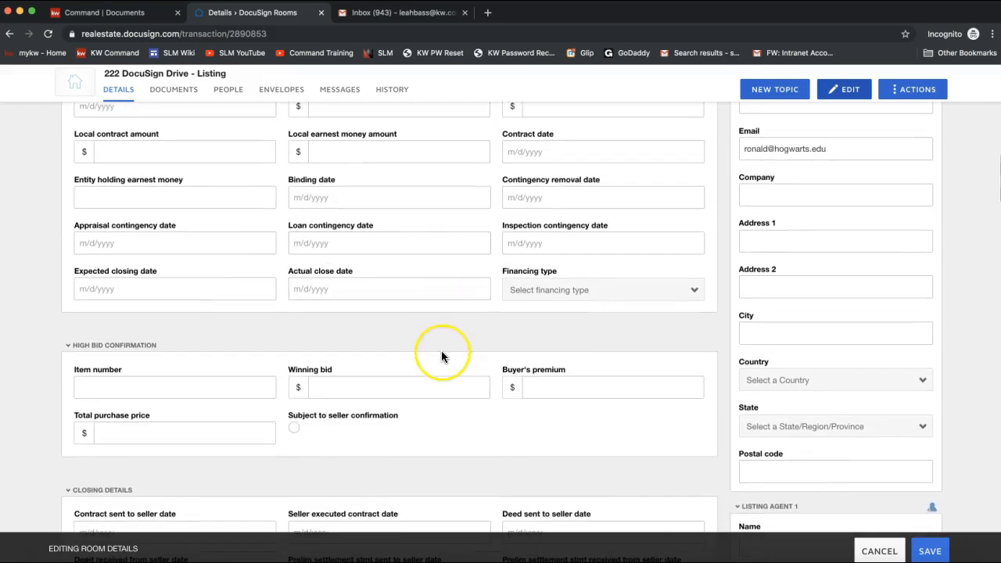
{"action": "scroll", "coordinate": [441, 357], "scroll_direction": "down", "scroll_amount": 3}
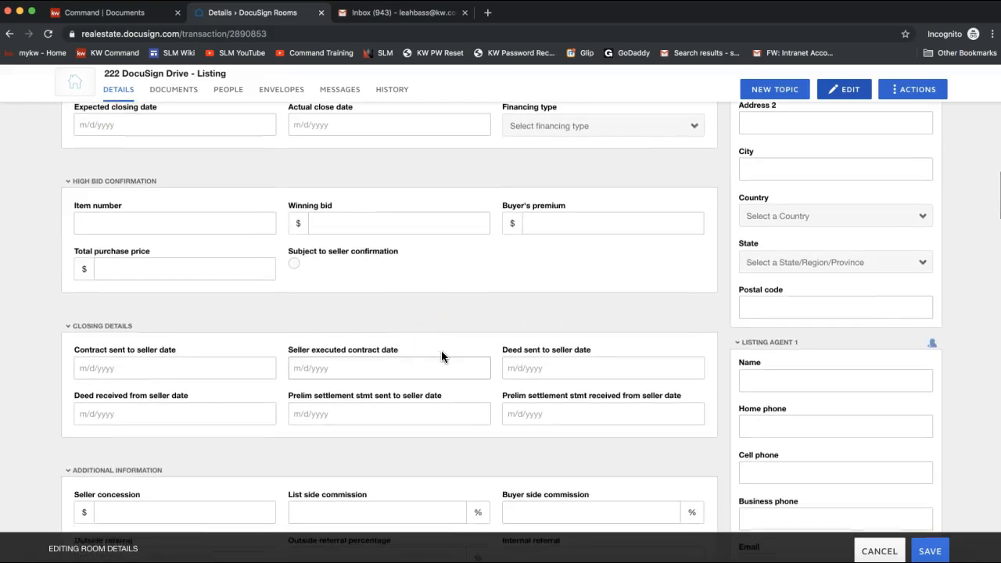
{"action": "scroll", "coordinate": [441, 357], "scroll_direction": "down", "scroll_amount": 5}
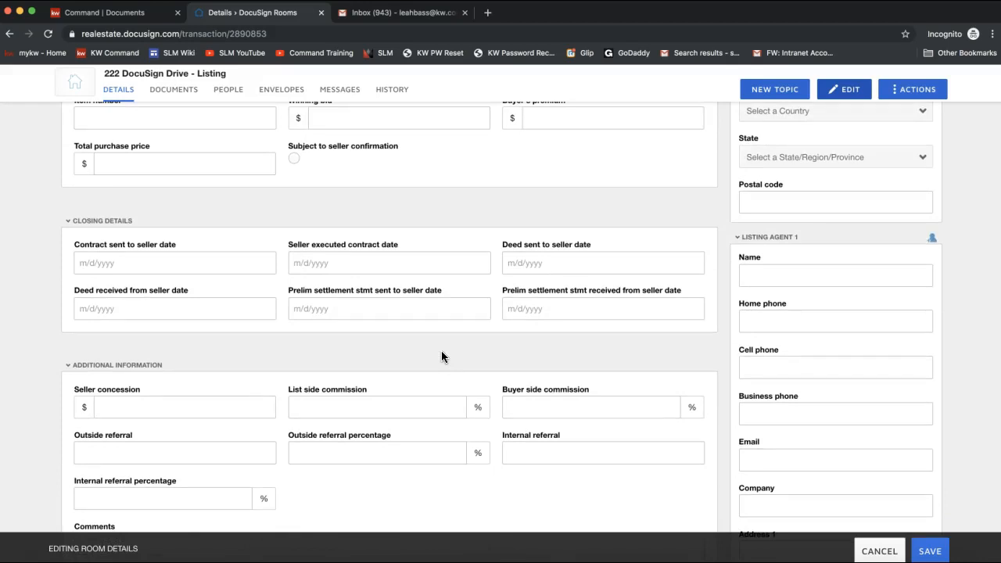
{"action": "scroll", "coordinate": [441, 357], "scroll_direction": "up", "scroll_amount": 20}
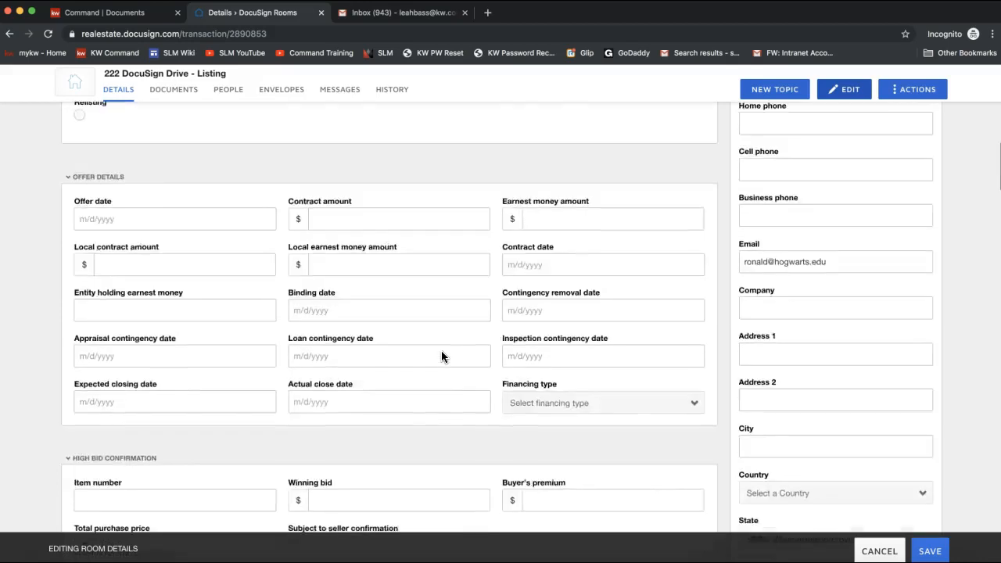
{"action": "left_click", "coordinate": [749, 246]}
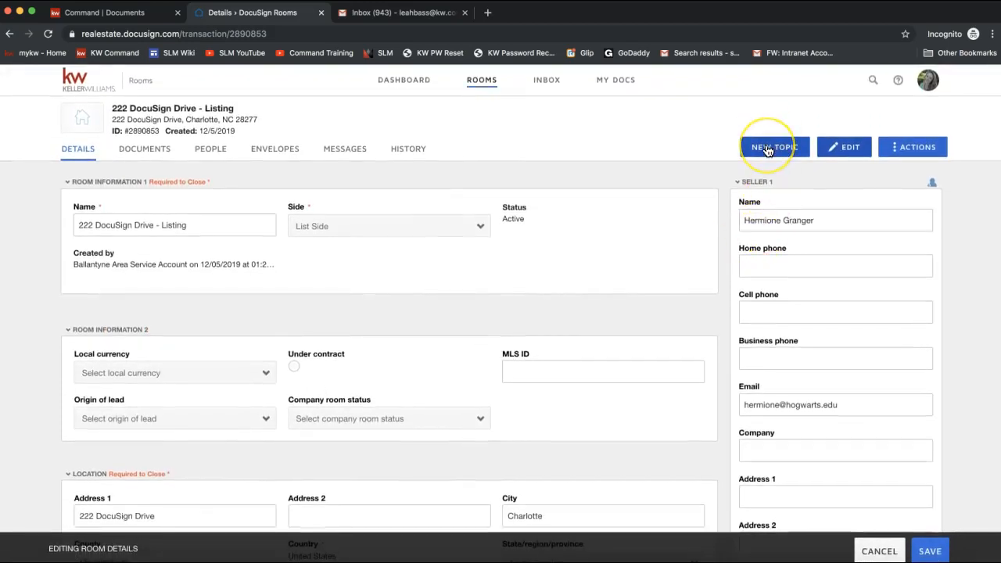
{"action": "left_click", "coordinate": [811, 403]}
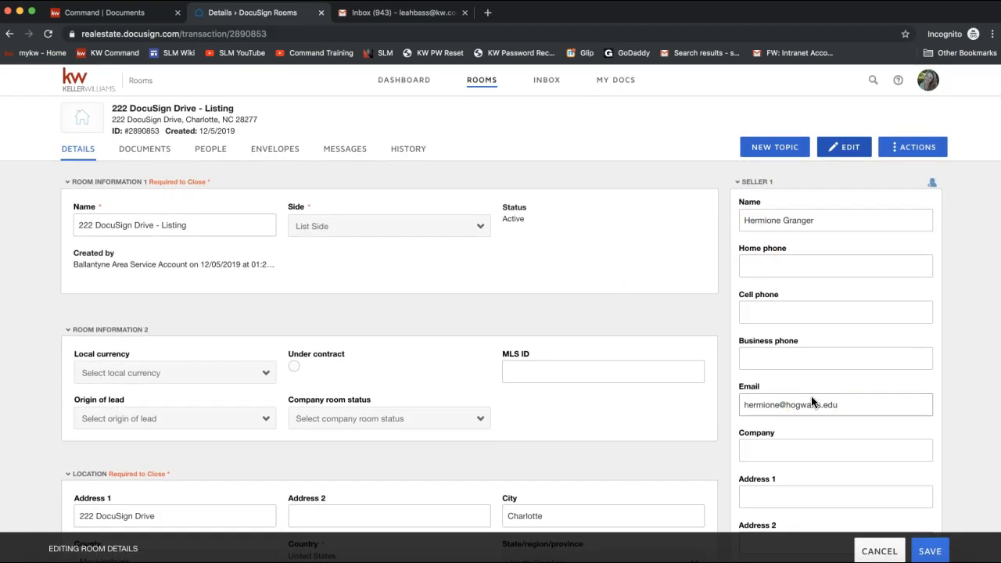
{"action": "left_click", "coordinate": [931, 550]}
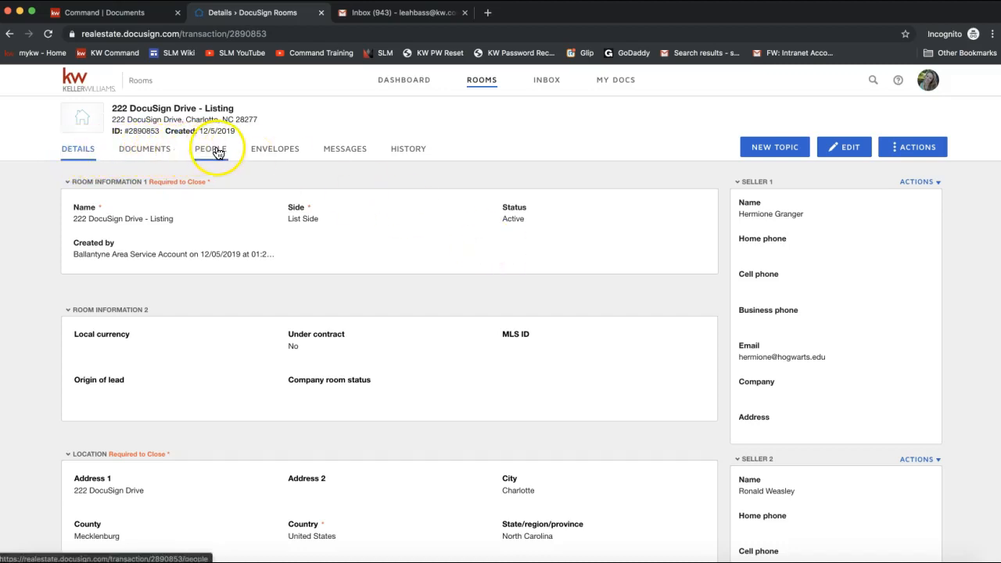
- View the room's Documents tab, then its People tab listing the three current members
{"action": "left_click", "coordinate": [156, 156]}
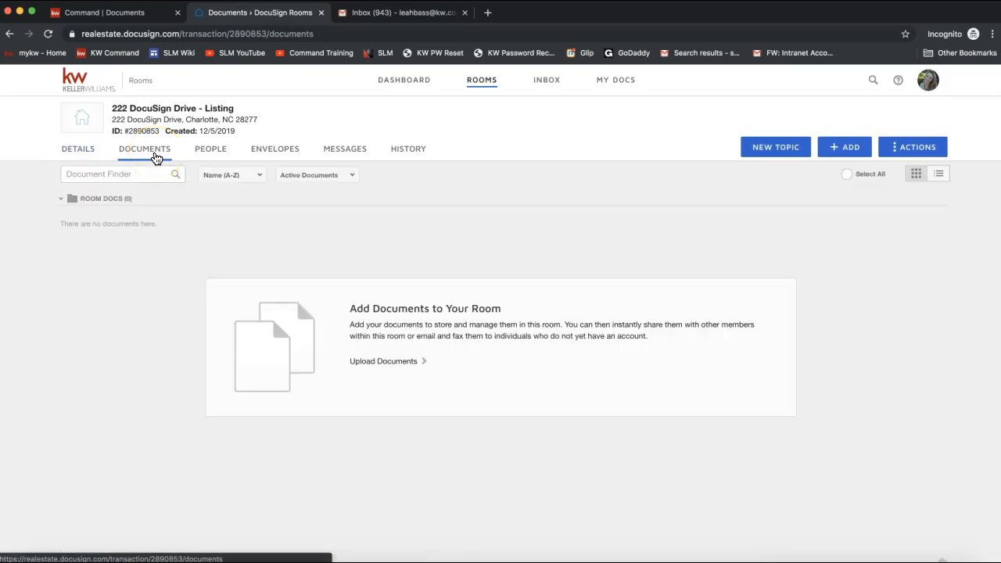
{"action": "left_click", "coordinate": [137, 157]}
{"action": "left_click", "coordinate": [140, 158]}
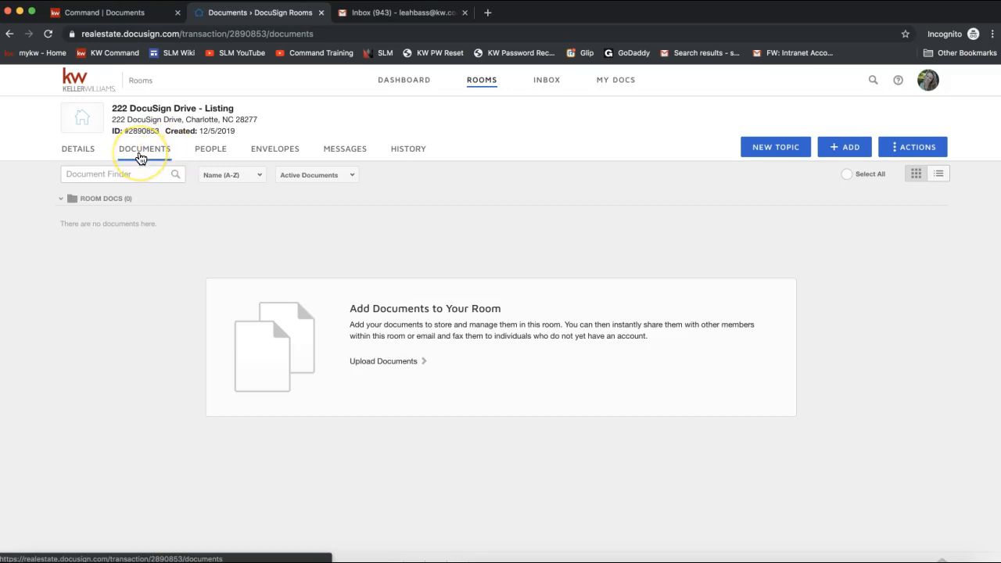
{"action": "left_click", "coordinate": [213, 156]}
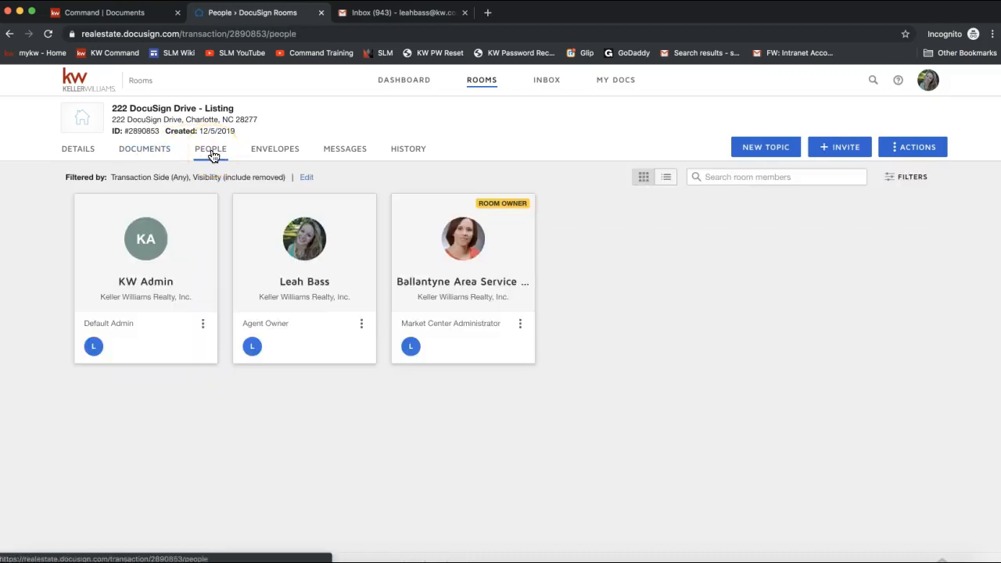
{"action": "left_click", "coordinate": [211, 156]}
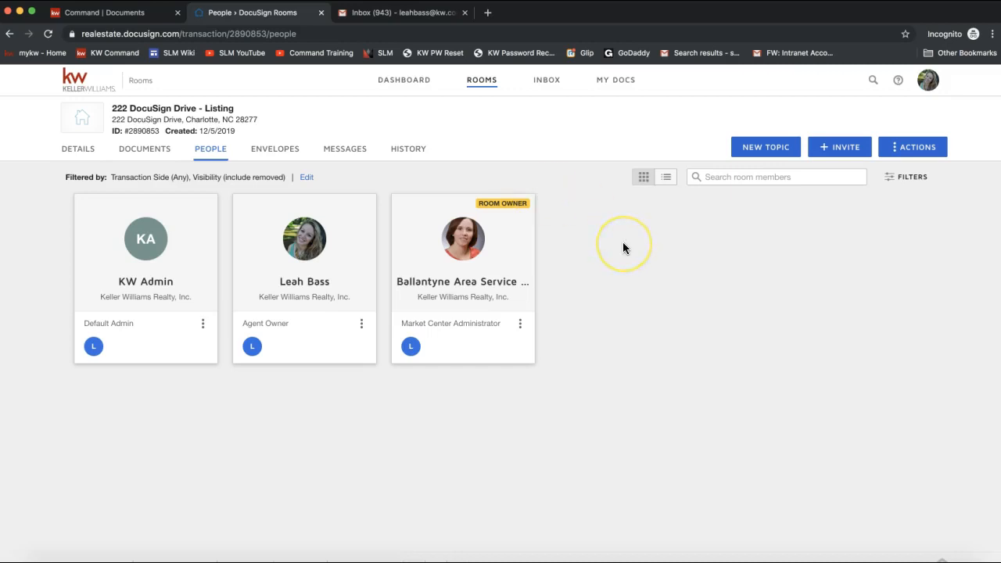
- Start an invitation and fill in the first seller's e-mail, first name and last name
{"action": "left_click", "coordinate": [836, 156]}
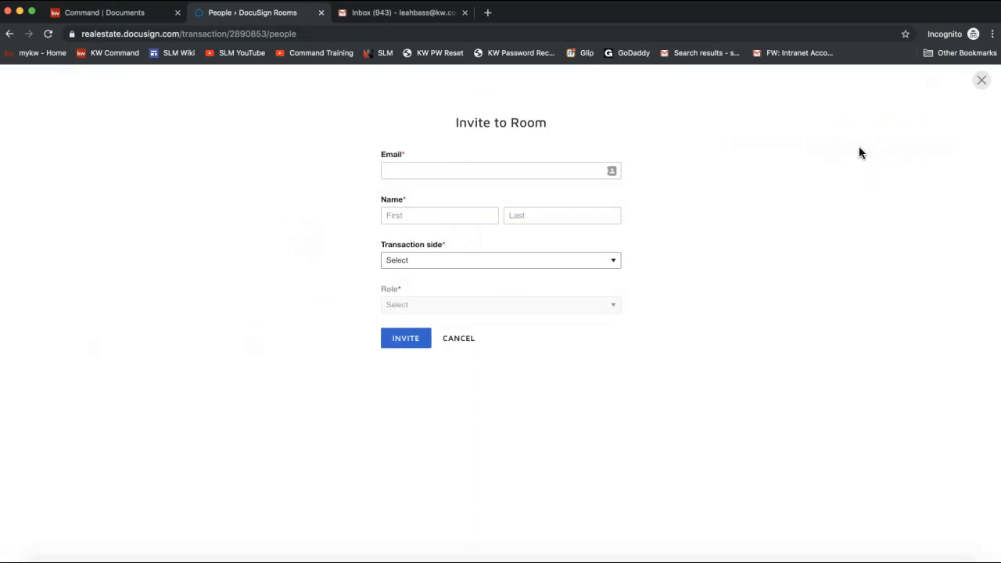
{"action": "left_click", "coordinate": [493, 169]}
{"action": "type", "text": "hermion"}
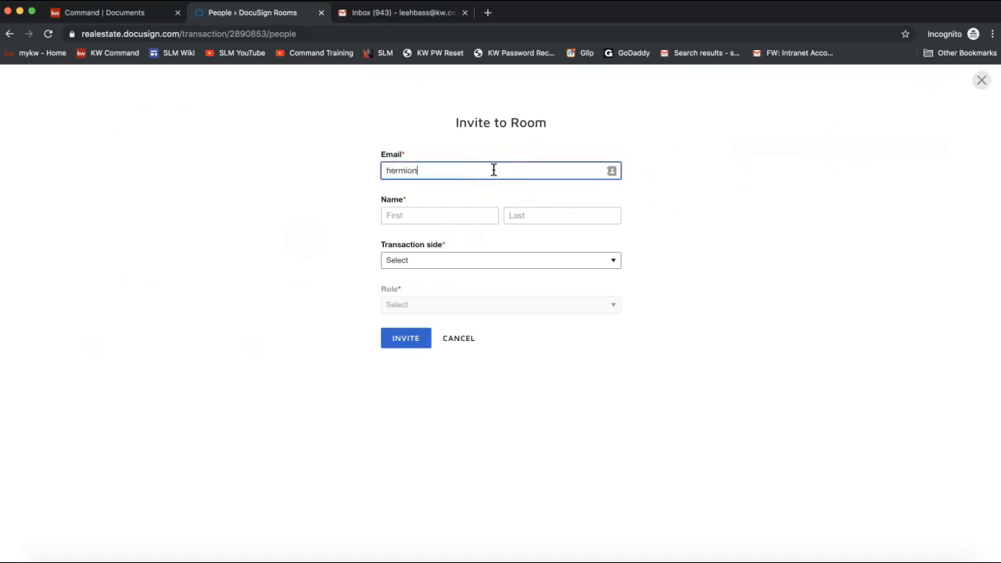
{"action": "type", "text": "e@hogwarts.edu"}
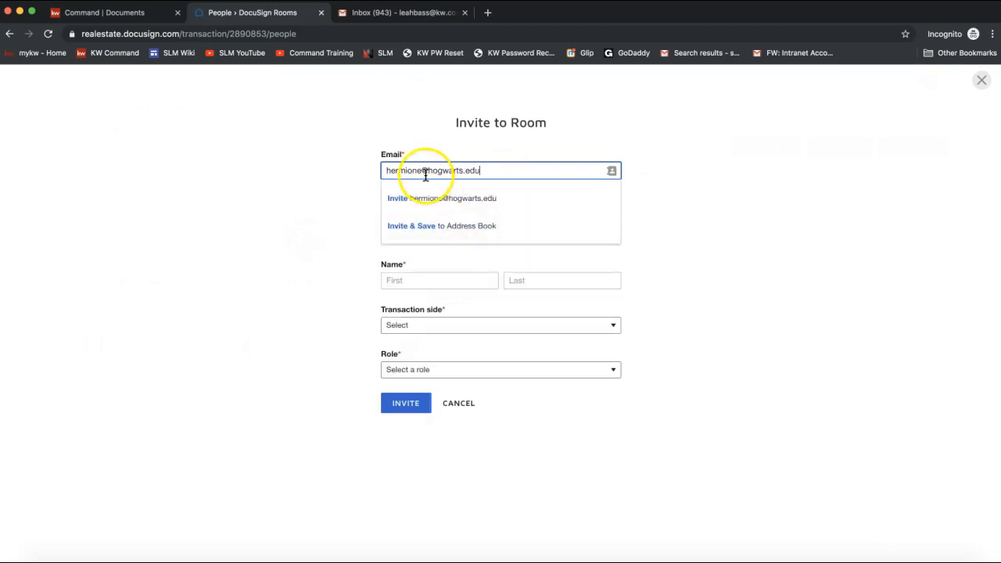
{"action": "left_click", "coordinate": [336, 194]}
{"action": "left_click", "coordinate": [415, 217]}
{"action": "type", "text": "Hermione"}
{"action": "key", "text": "Tab"}
{"action": "type", "text": "Granger"}
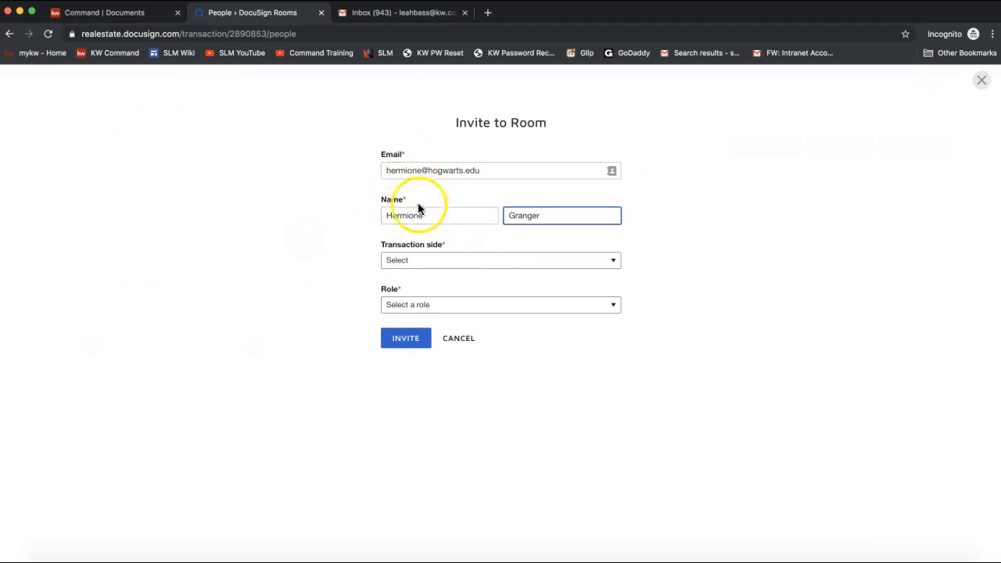
- Set transaction side to List Side and role to Client, then send the invitation
{"action": "left_click", "coordinate": [411, 266]}
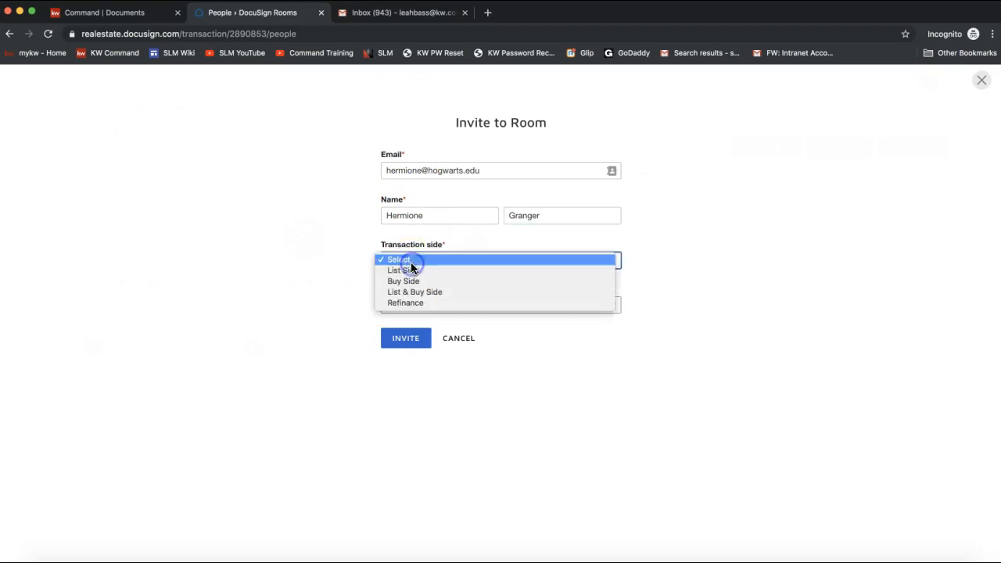
{"action": "left_click", "coordinate": [436, 271]}
{"action": "left_click", "coordinate": [416, 266]}
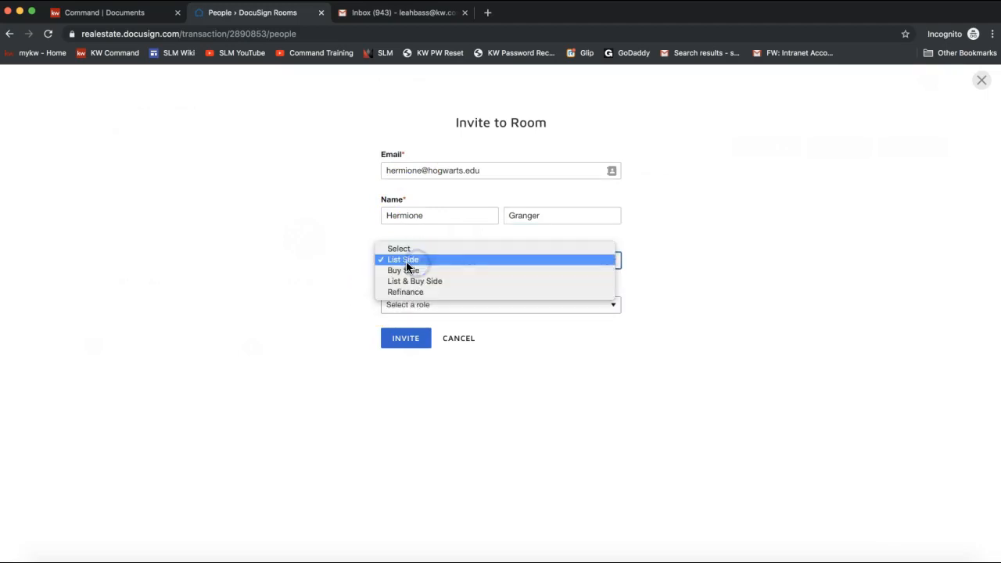
{"action": "left_click", "coordinate": [336, 263]}
{"action": "left_click", "coordinate": [404, 305]}
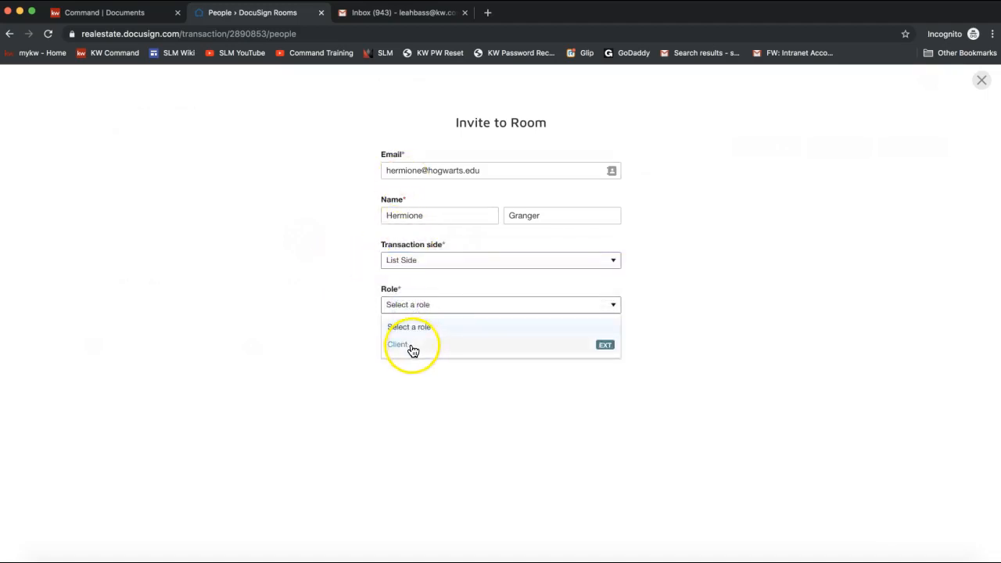
{"action": "left_click", "coordinate": [406, 345]}
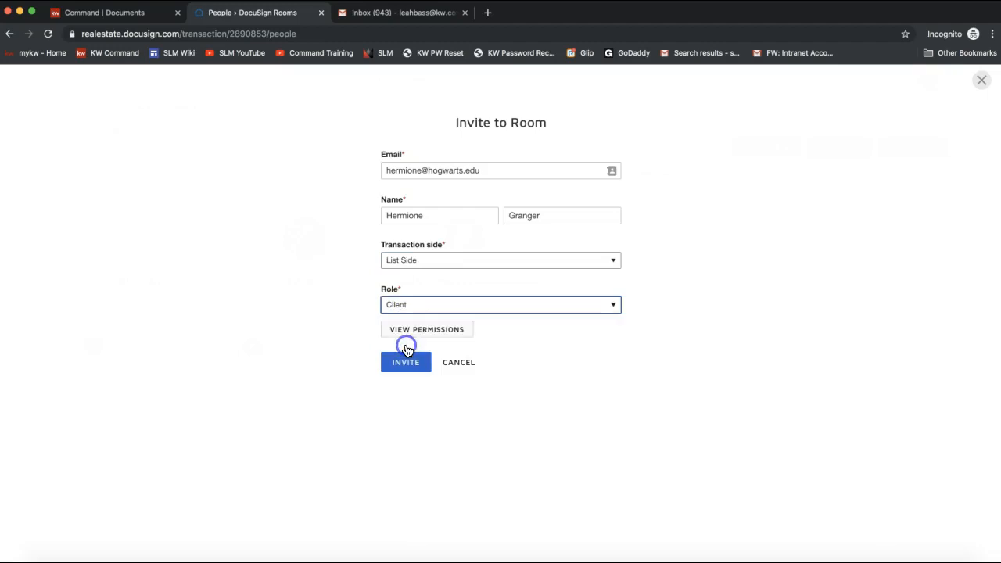
{"action": "left_click", "coordinate": [403, 306]}
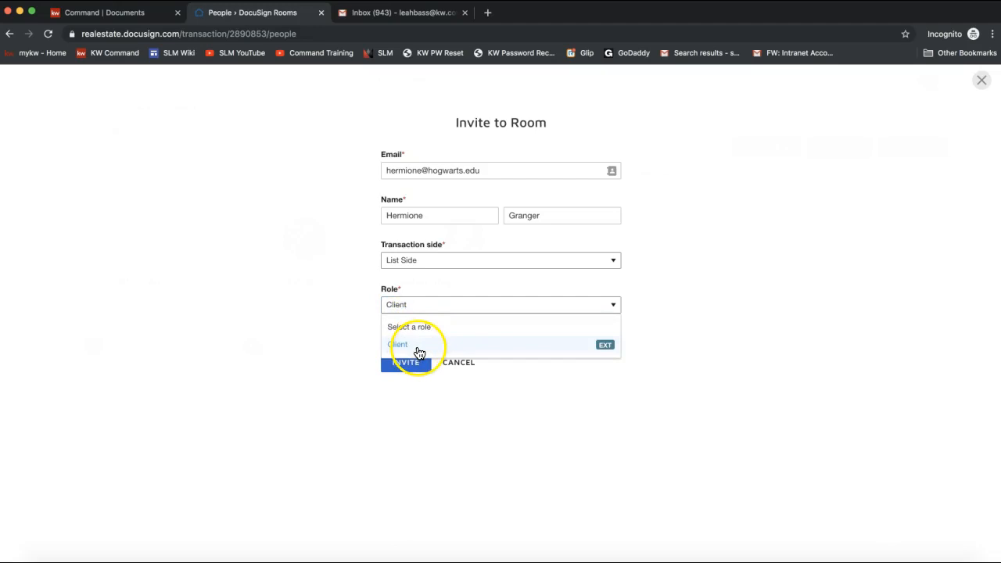
{"action": "left_click", "coordinate": [419, 348]}
{"action": "left_click", "coordinate": [469, 211]}
{"action": "left_click", "coordinate": [167, 293]}
{"action": "left_click", "coordinate": [406, 364]}
{"action": "left_click", "coordinate": [408, 367]}
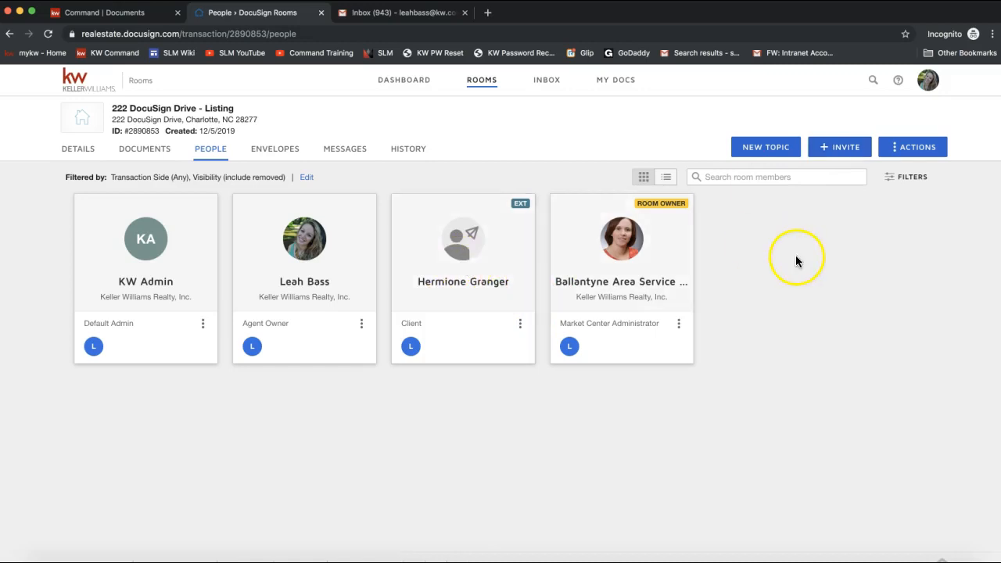
- Start a new invitation and fill in the second seller from their saved contact
{"action": "left_click", "coordinate": [836, 147]}
{"action": "left_click", "coordinate": [454, 166]}
{"action": "type", "text": "Ronald "}
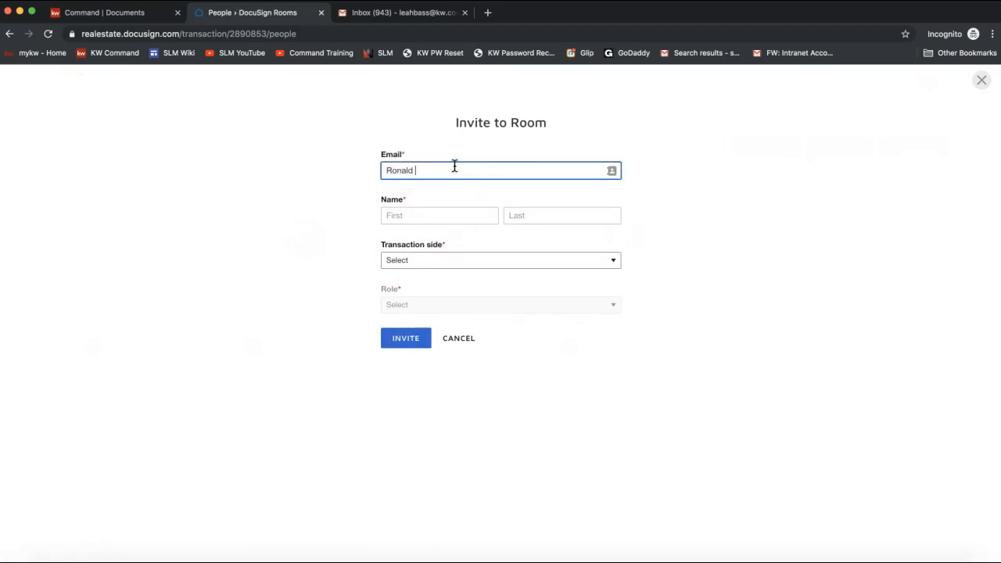
{"action": "type", "text": "Weasley"}
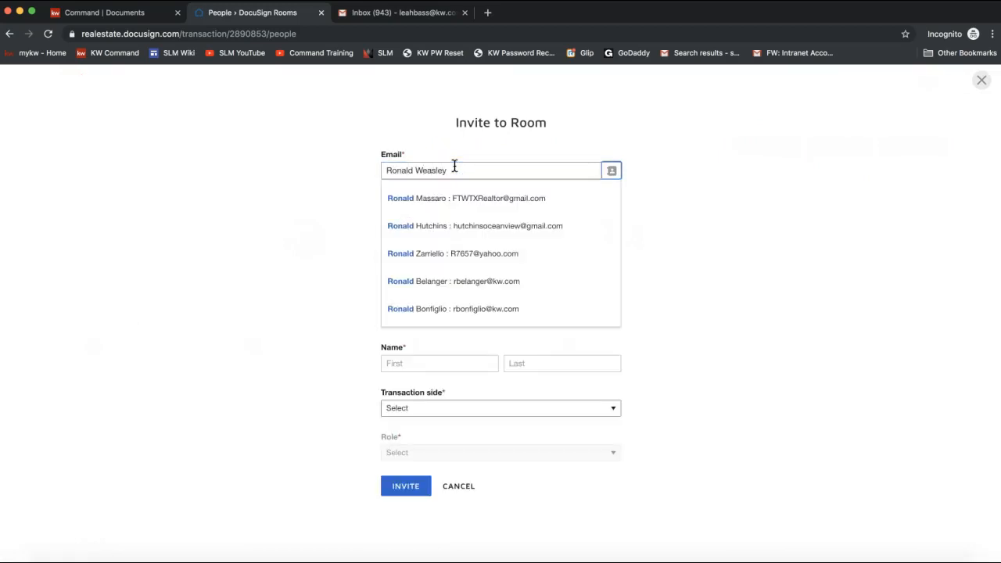
{"action": "left_click", "coordinate": [266, 255]}
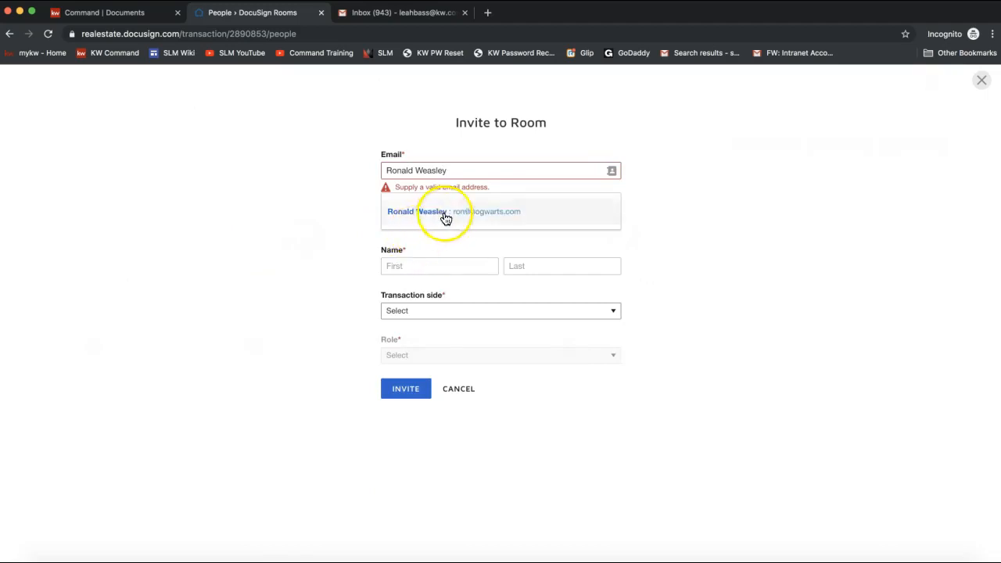
{"action": "left_click", "coordinate": [445, 217]}
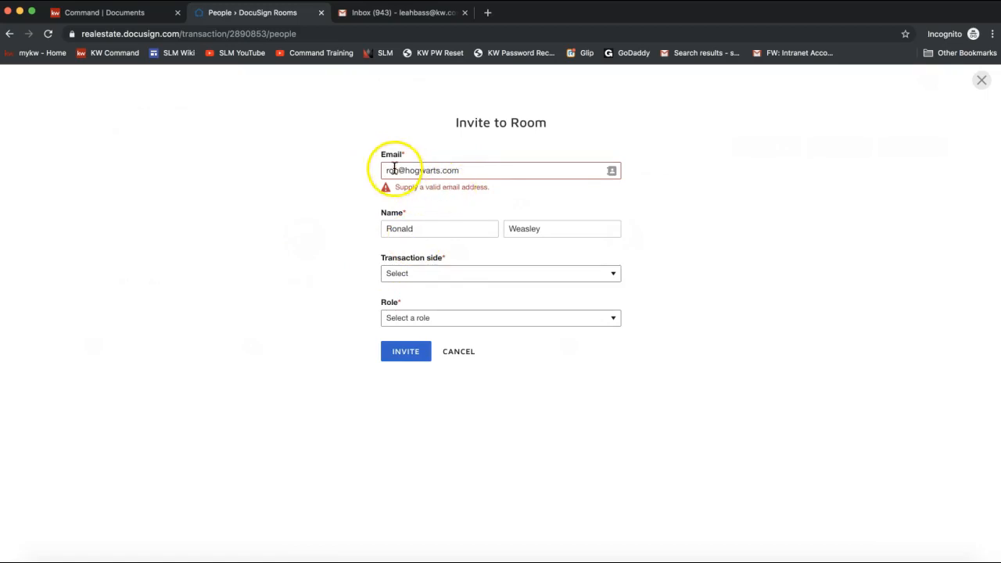
{"action": "left_click", "coordinate": [407, 228]}
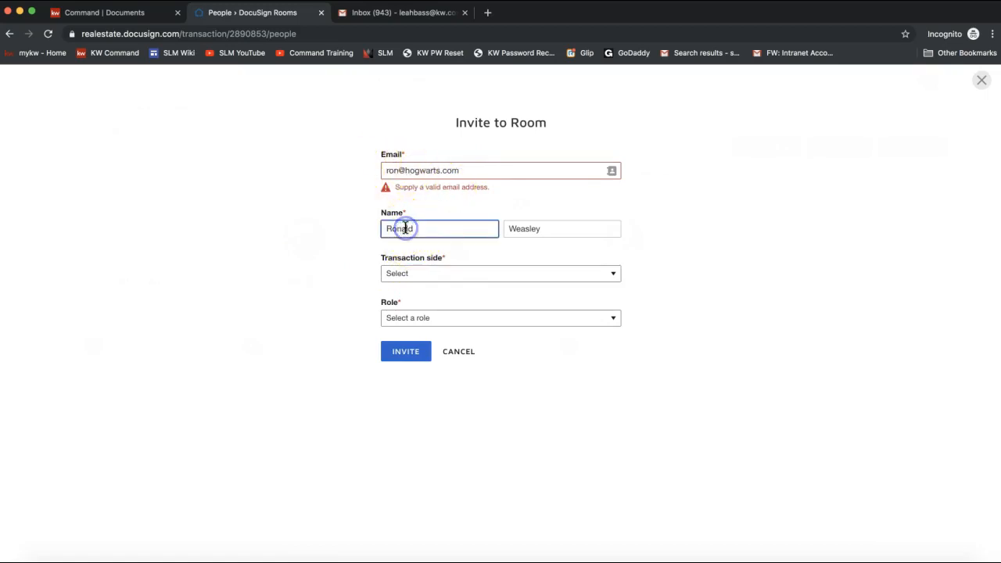
- Set transaction side to List Side and role to Client, then send the invitation
{"action": "left_click", "coordinate": [402, 275]}
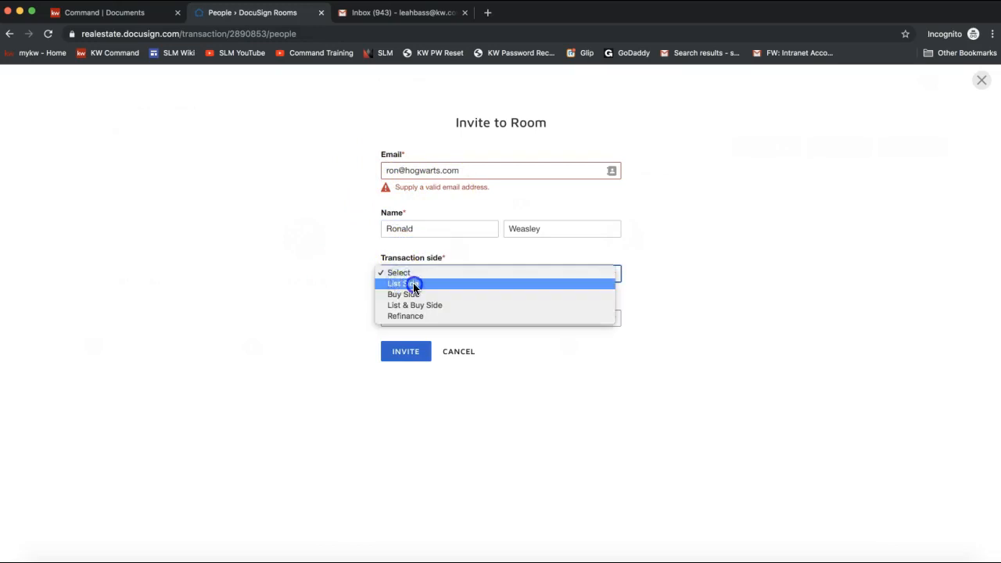
{"action": "left_click", "coordinate": [410, 283]}
{"action": "left_click", "coordinate": [404, 275]}
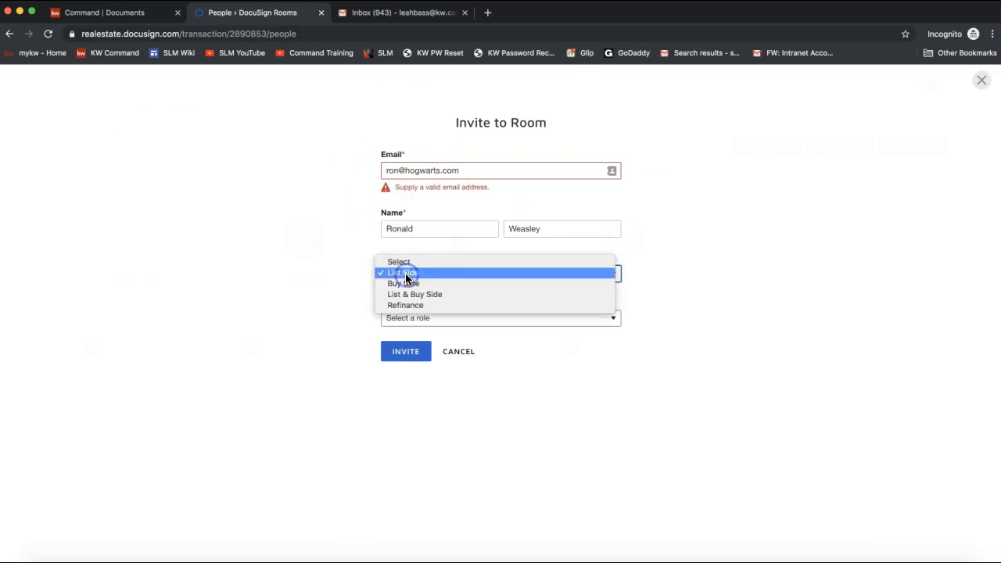
{"action": "left_click", "coordinate": [323, 275]}
{"action": "left_click", "coordinate": [437, 317]}
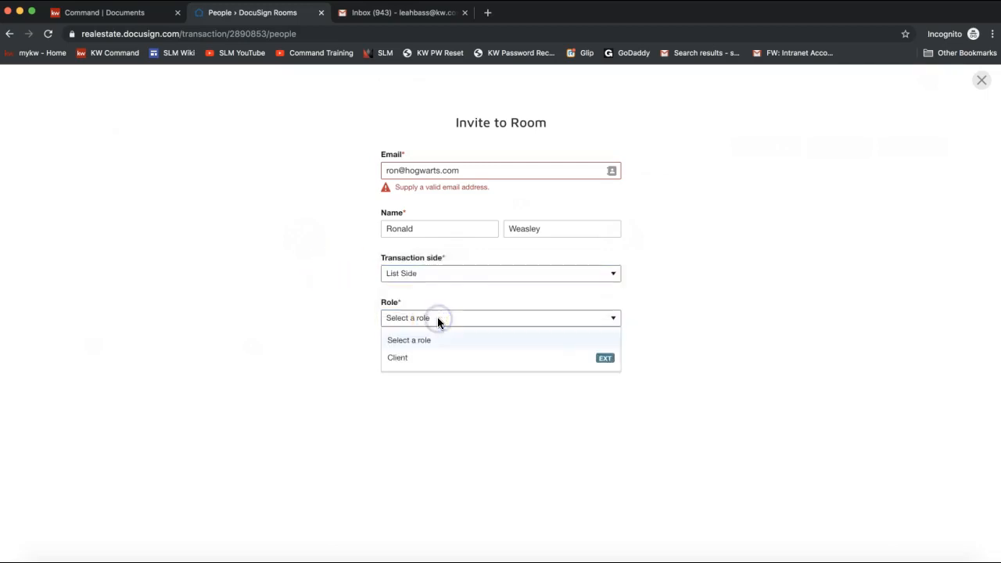
{"action": "left_click", "coordinate": [418, 364]}
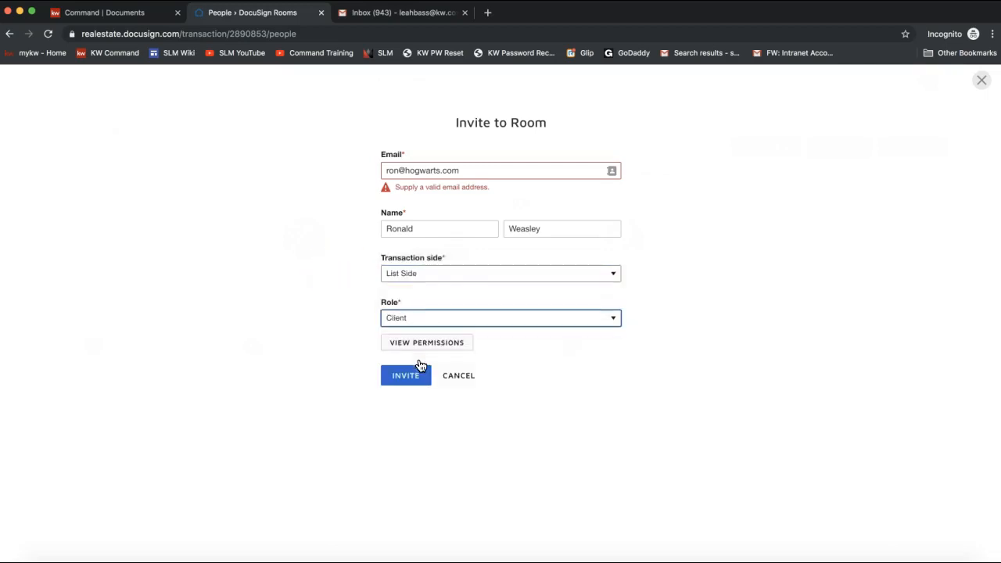
{"action": "left_click", "coordinate": [406, 378]}
{"action": "left_click", "coordinate": [407, 383]}
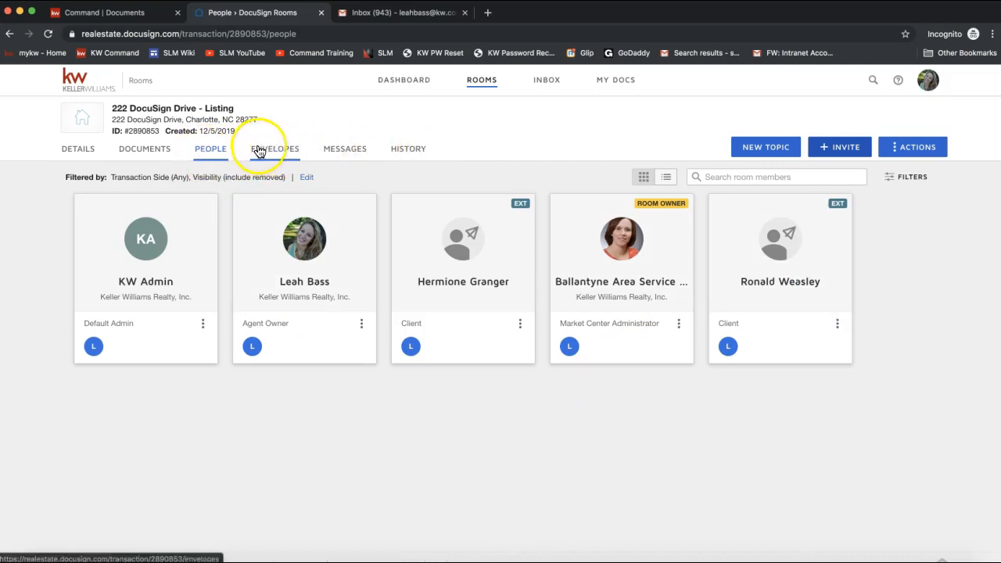
{"action": "left_click", "coordinate": [143, 153]}
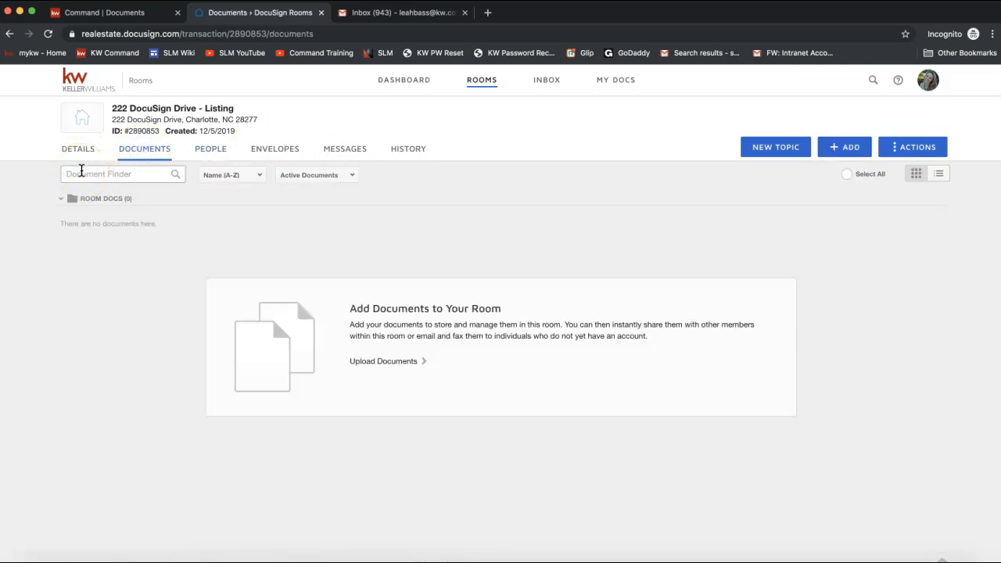
{"action": "left_click", "coordinate": [75, 157]}
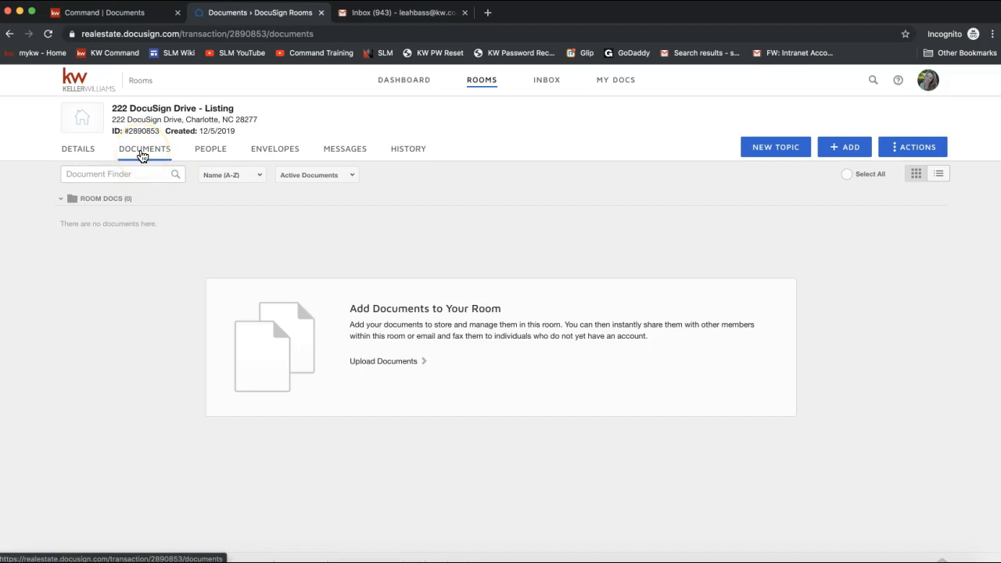
{"action": "left_click", "coordinate": [845, 154]}
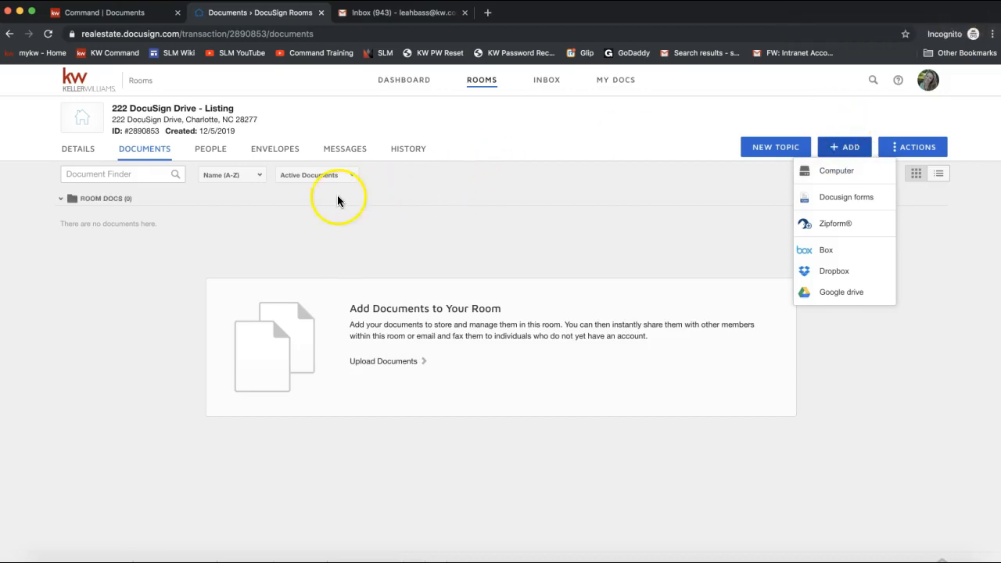
{"action": "left_click", "coordinate": [212, 150]}
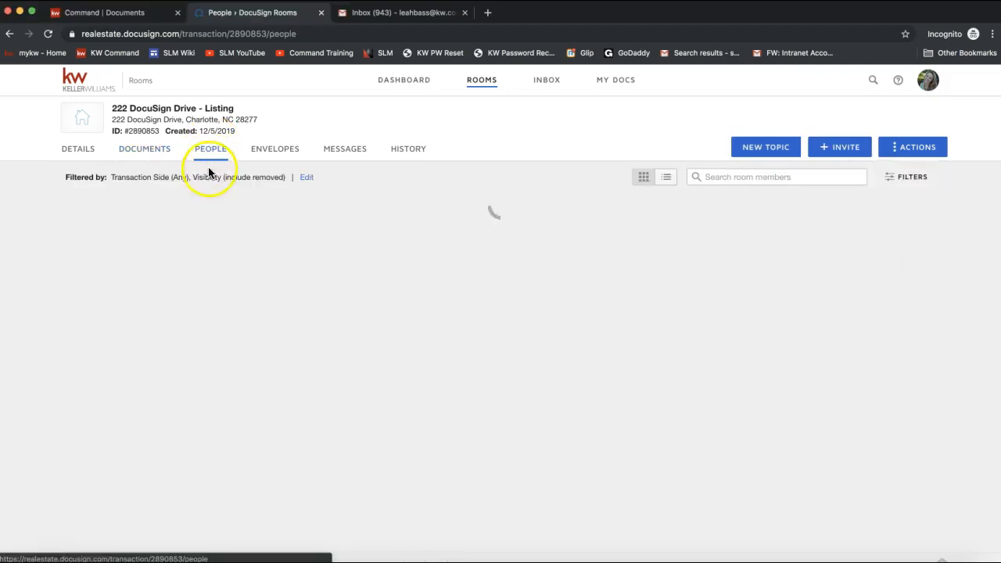
{"action": "left_click", "coordinate": [863, 150]}
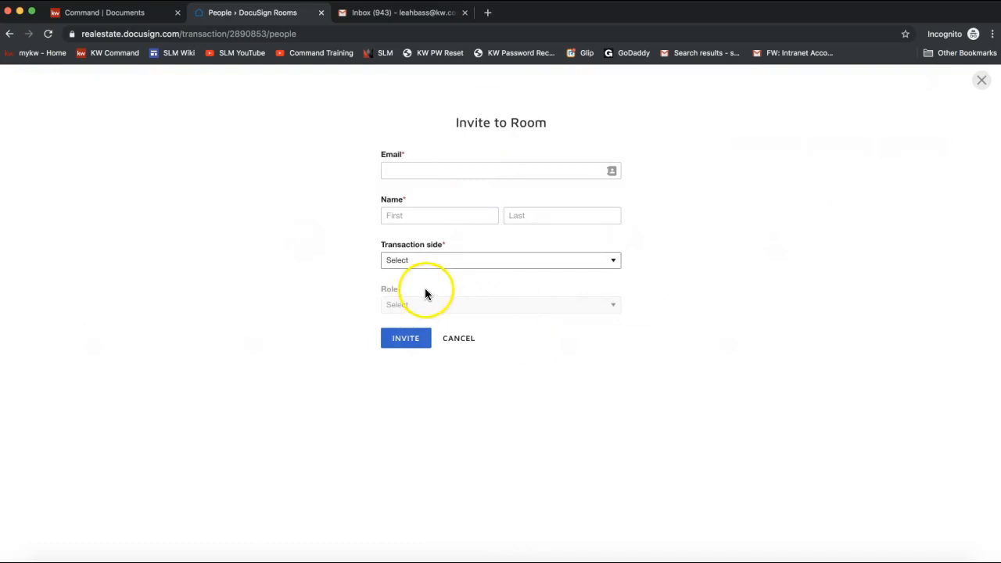
{"action": "left_click", "coordinate": [409, 261]}
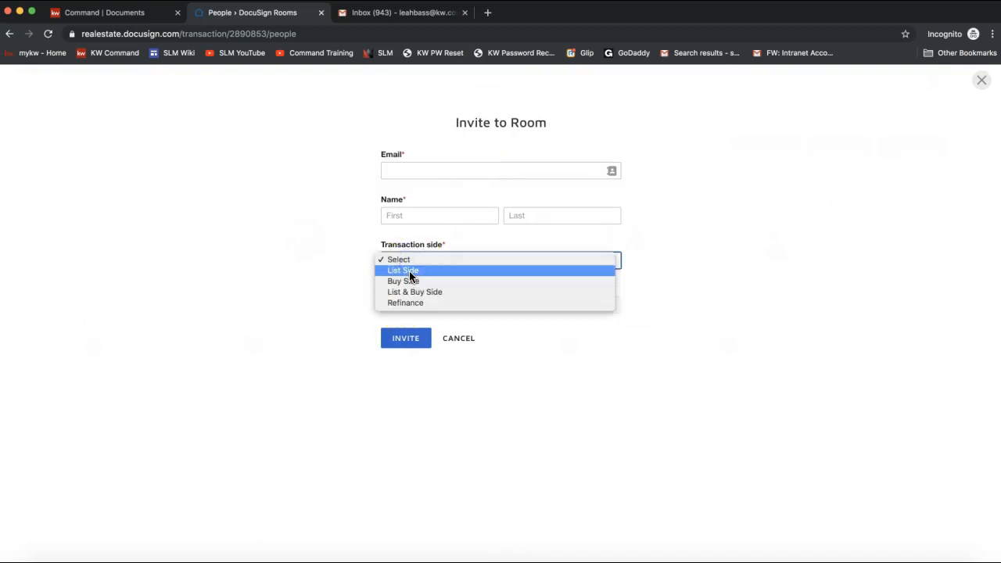
{"action": "left_click", "coordinate": [409, 271]}
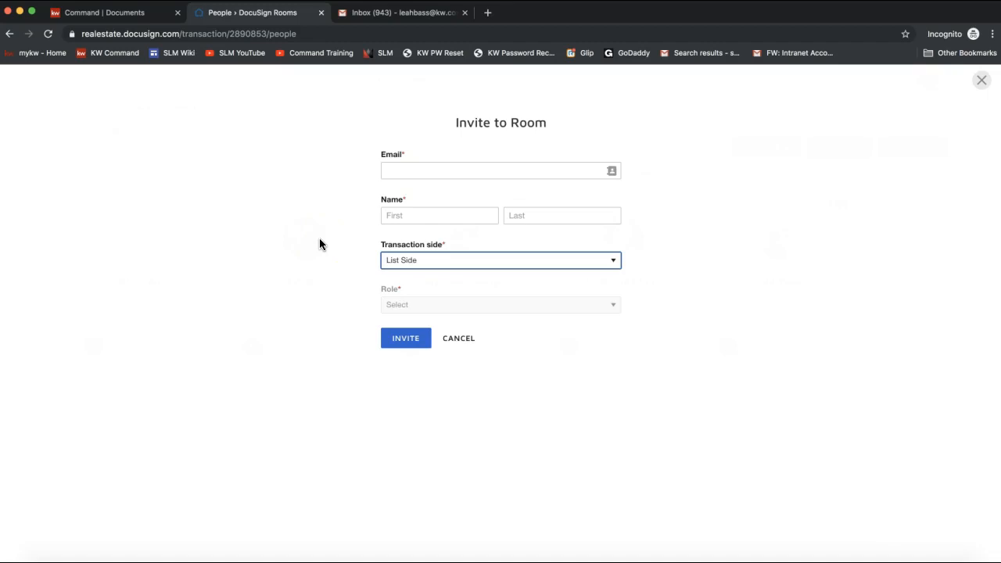
{"action": "left_click", "coordinate": [405, 176]}
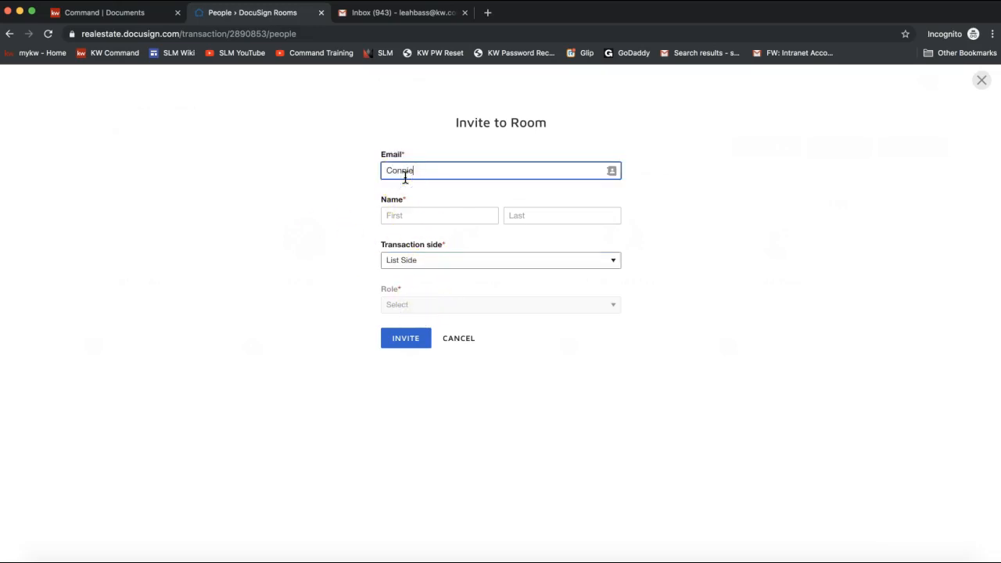
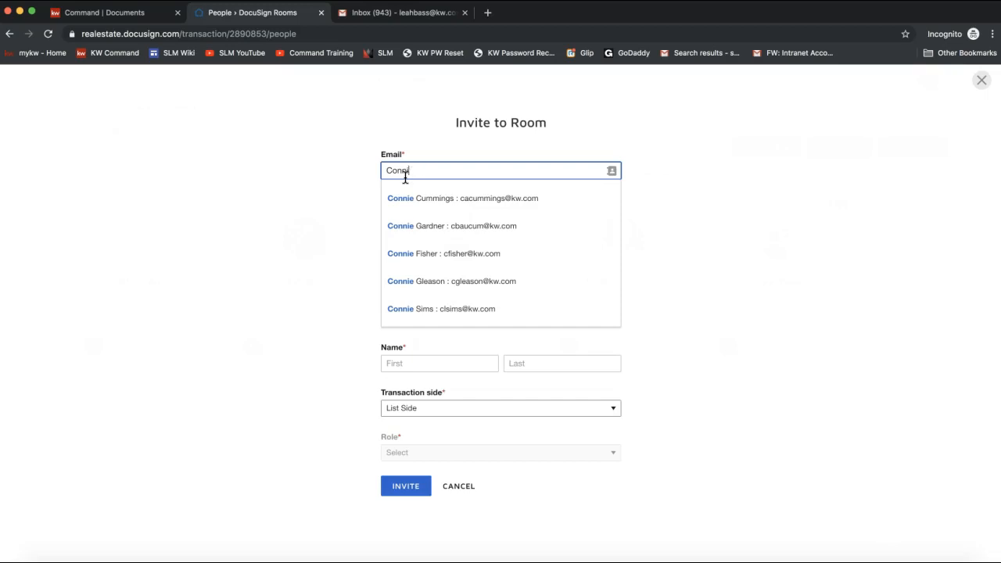
{"action": "left_click", "coordinate": [287, 240]}
{"action": "left_click", "coordinate": [430, 254]}
{"action": "key", "text": "Tab"}
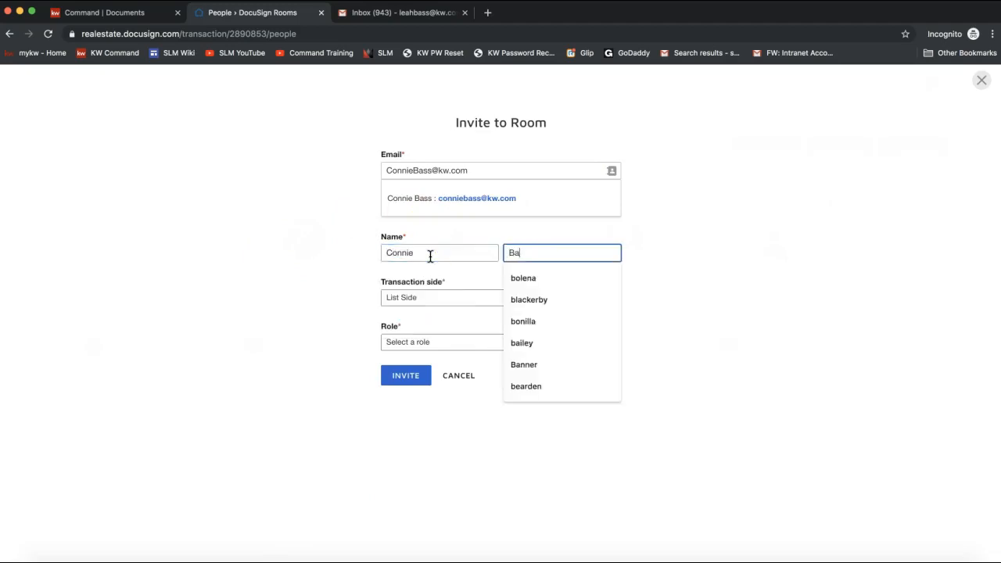
{"action": "left_click", "coordinate": [465, 342]}
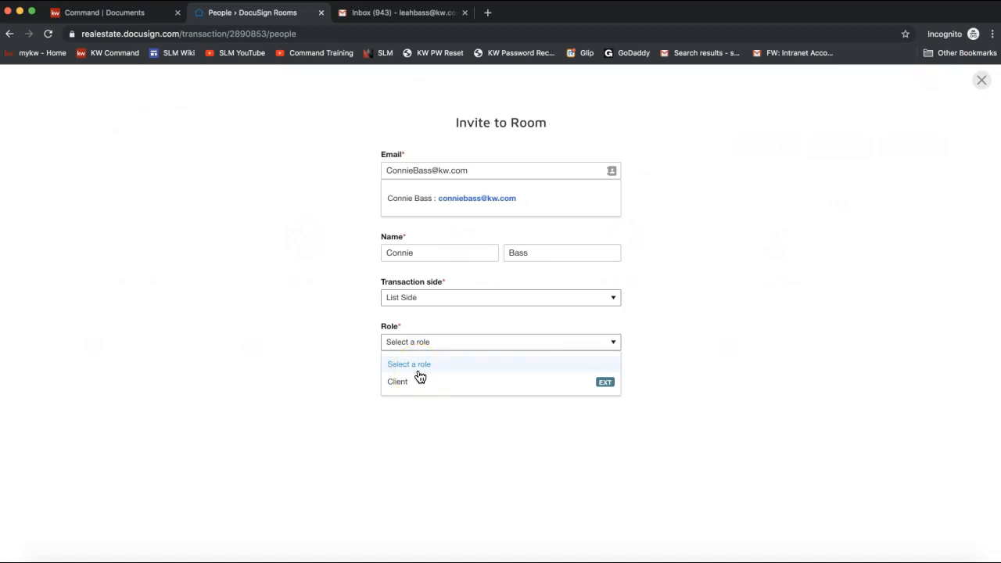
{"action": "left_click", "coordinate": [456, 391]}
{"action": "left_click", "coordinate": [724, 271]}
{"action": "left_click", "coordinate": [463, 347]}
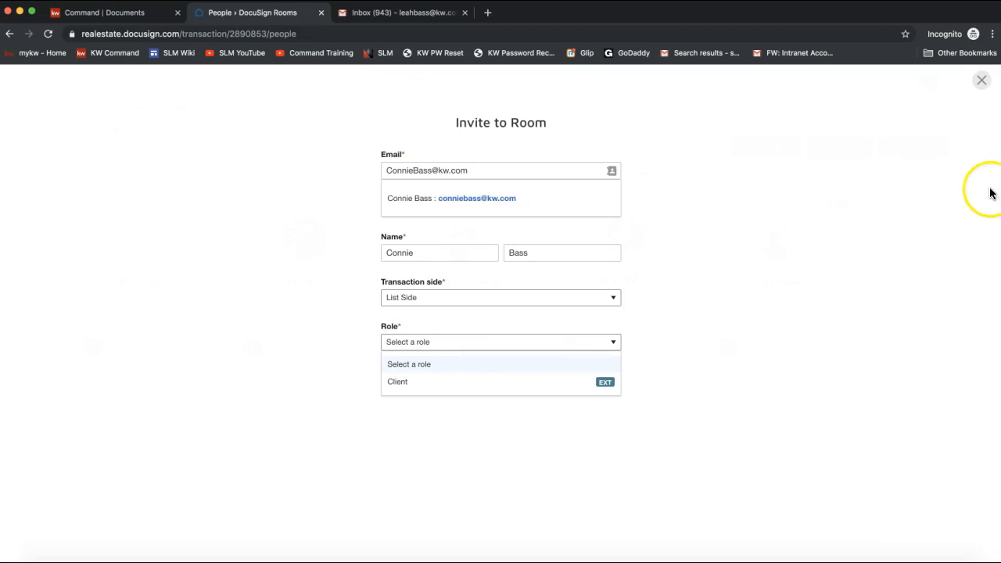
{"action": "left_click", "coordinate": [941, 188]}
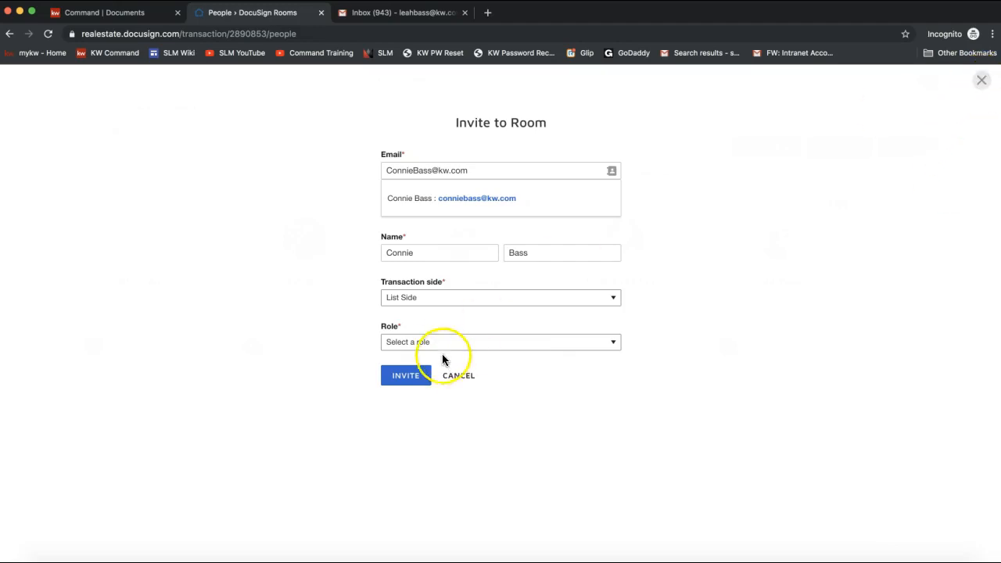
{"action": "left_click", "coordinate": [982, 83]}
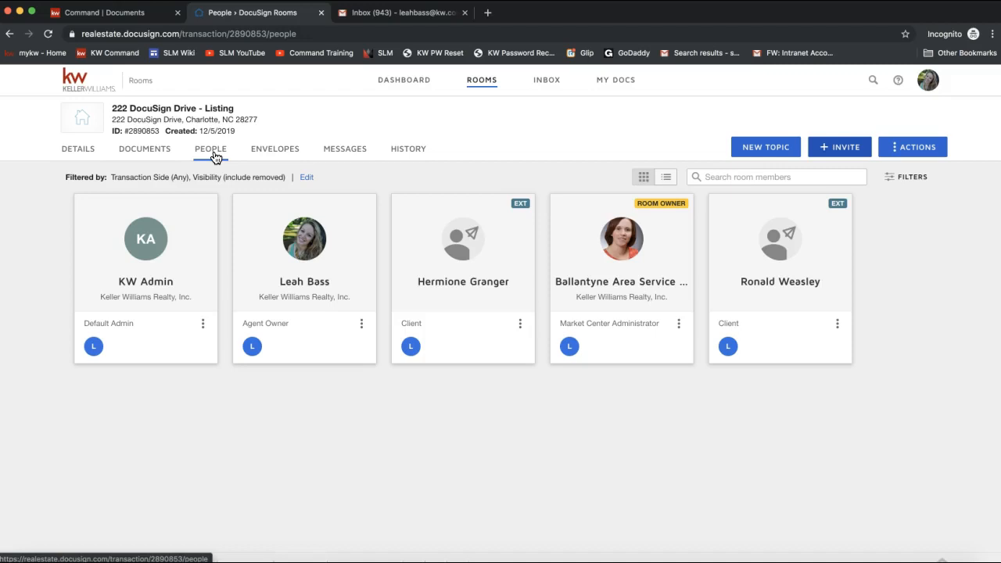
- Go to the listing room's empty Documents page and open the + ADD dropdown of document sources
{"action": "left_click", "coordinate": [148, 154]}
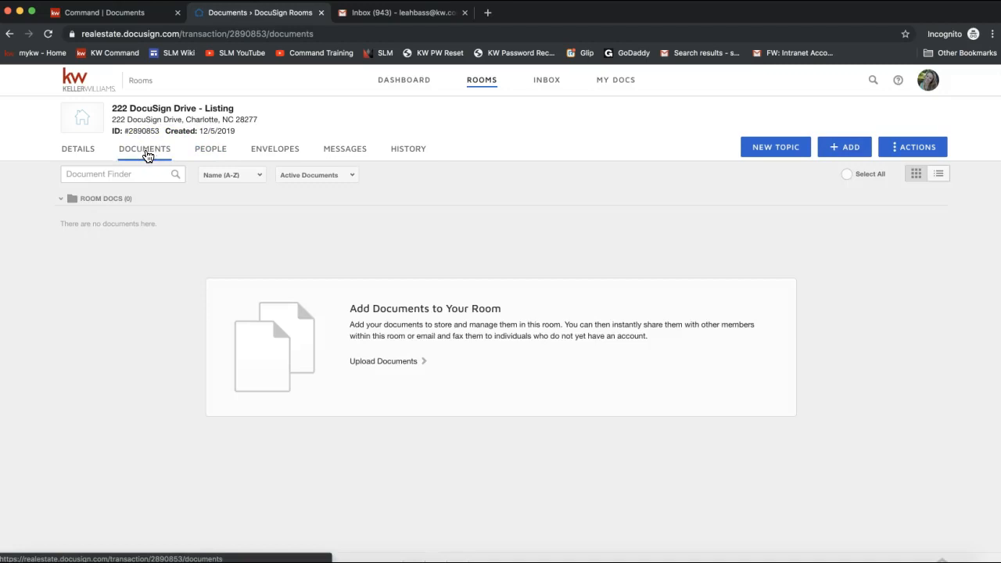
{"action": "left_click", "coordinate": [596, 231]}
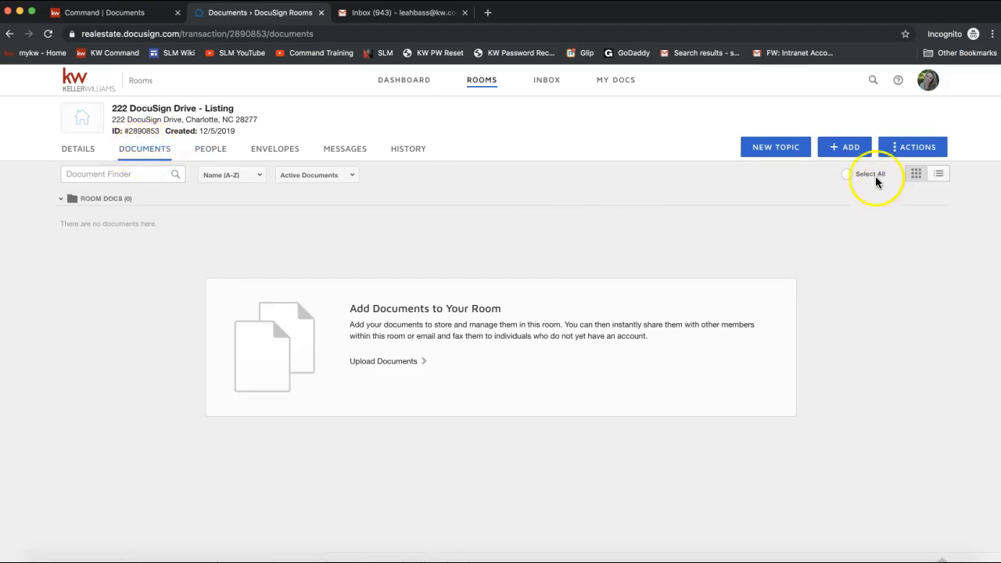
{"action": "left_click", "coordinate": [851, 148]}
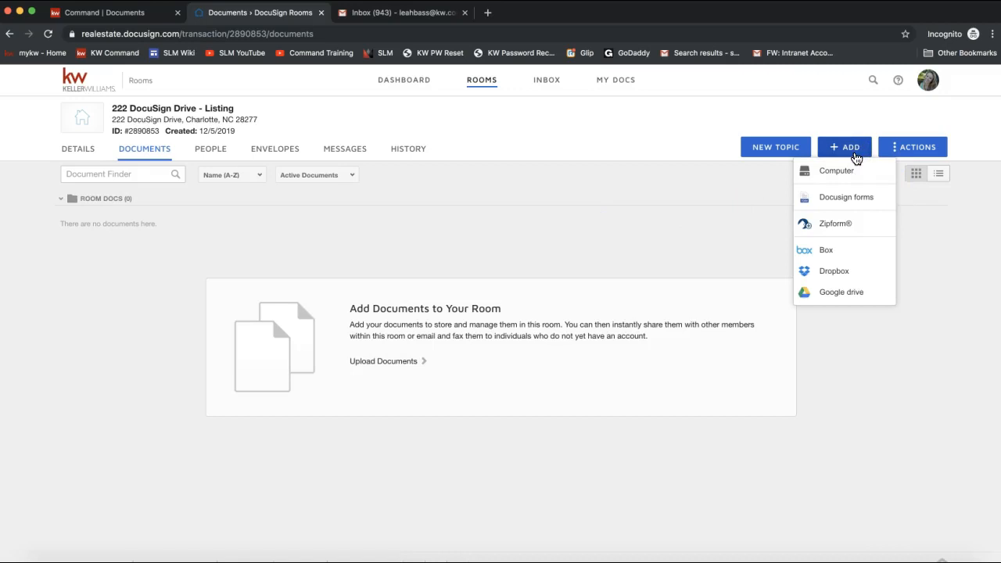
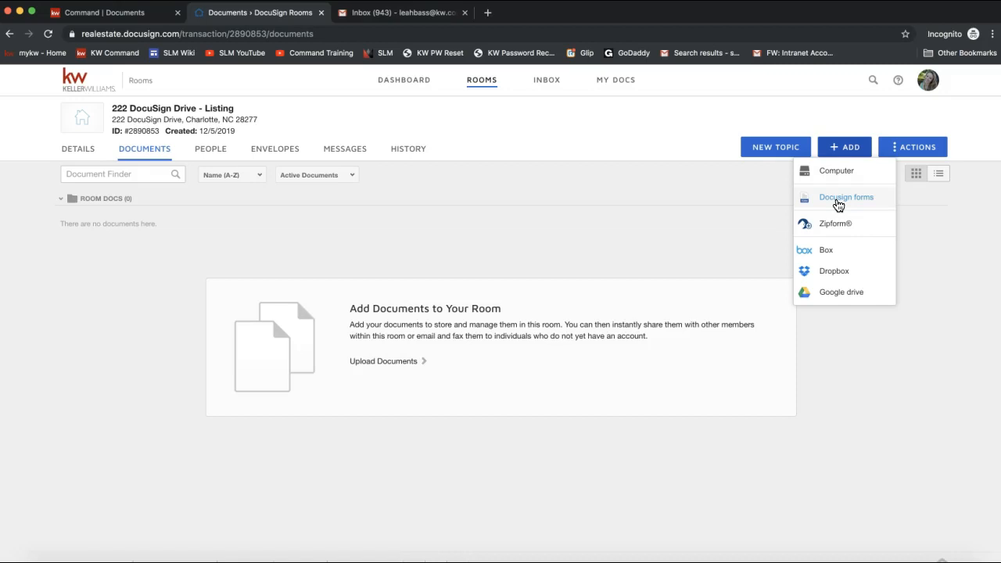
- Choose Docusign forms from the ADD menu and browse the NRDS Association list without choosing one
{"action": "left_click", "coordinate": [835, 227]}
{"action": "left_click", "coordinate": [840, 210]}
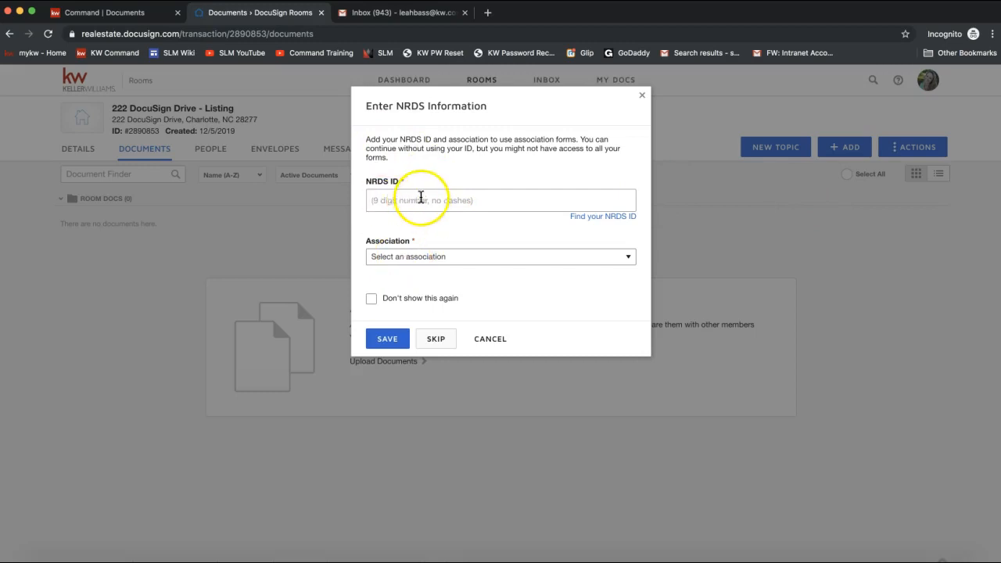
{"action": "left_click", "coordinate": [411, 258]}
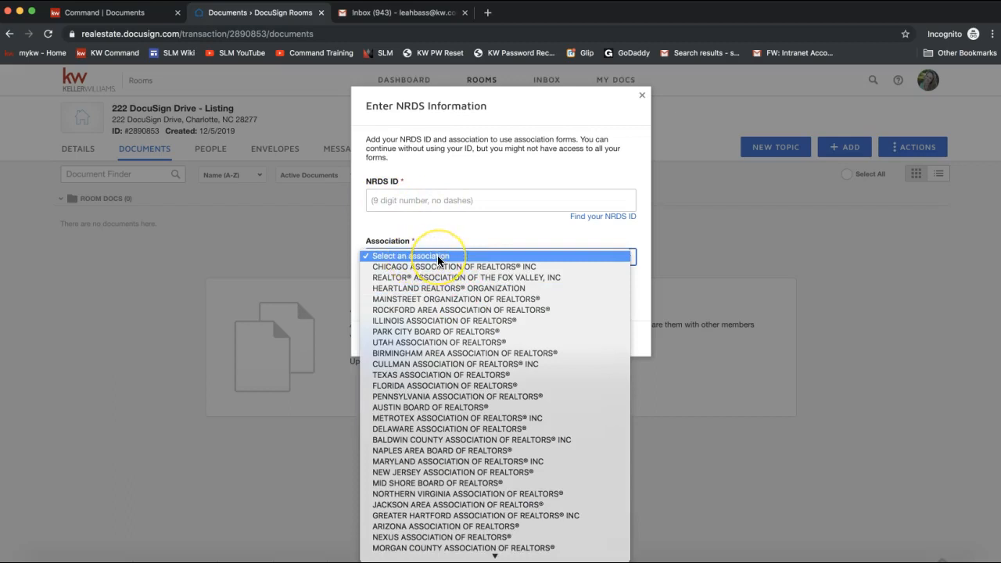
{"action": "scroll", "coordinate": [437, 255], "scroll_direction": "down", "scroll_amount": 4}
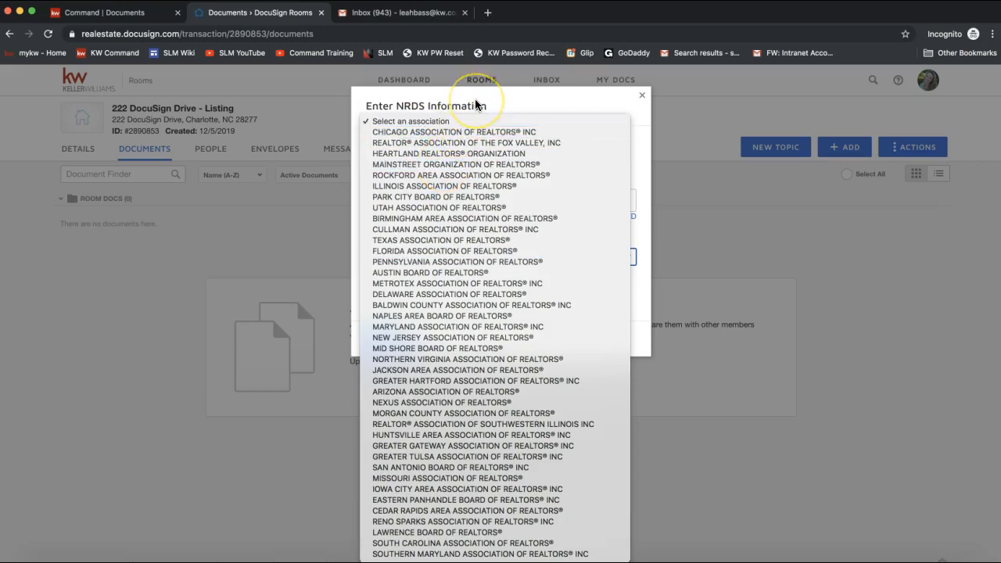
{"action": "left_click", "coordinate": [429, 200]}
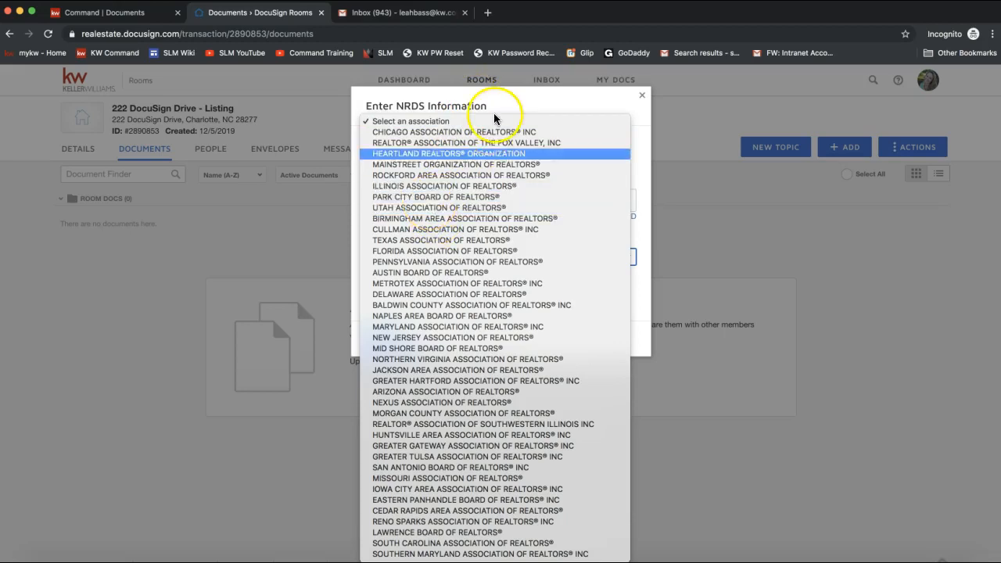
{"action": "left_click", "coordinate": [489, 102]}
{"action": "left_click", "coordinate": [407, 201]}
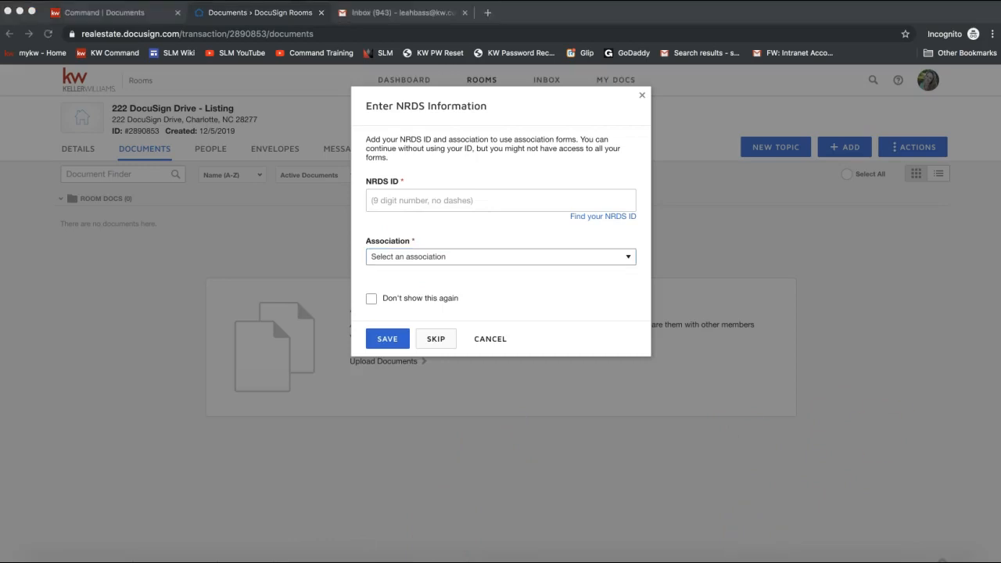
- Share the NRDS help video link in the join.me meeting chat, then return to the NRDS prompt
{"action": "left_click", "coordinate": [637, 557]}
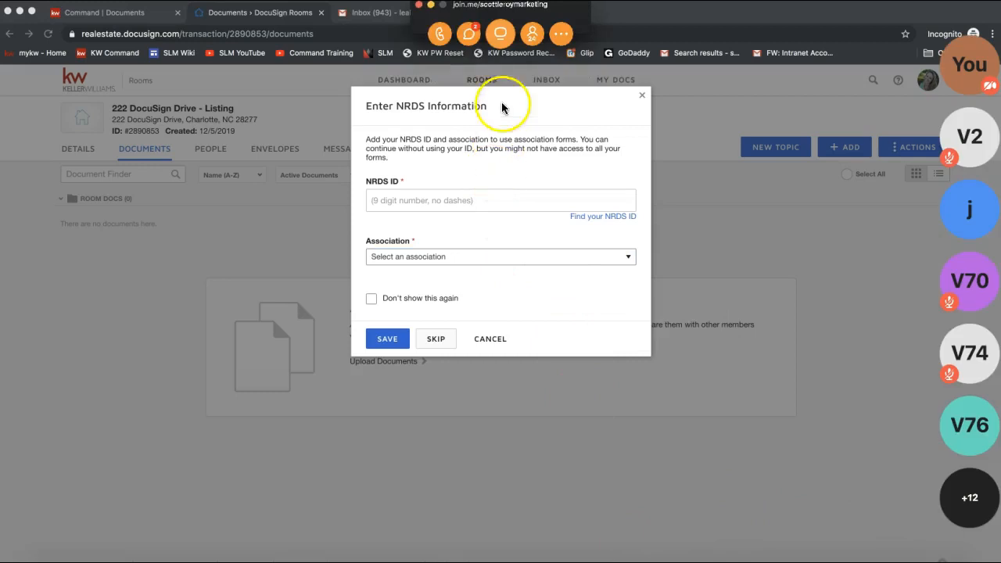
{"action": "left_click", "coordinate": [469, 34]}
{"action": "left_click", "coordinate": [477, 338]}
{"action": "type", "text": "NRDS file https://www.youtube.com/watch?v=4Hdo4-afmkbs"}
{"action": "key", "text": "Return"}
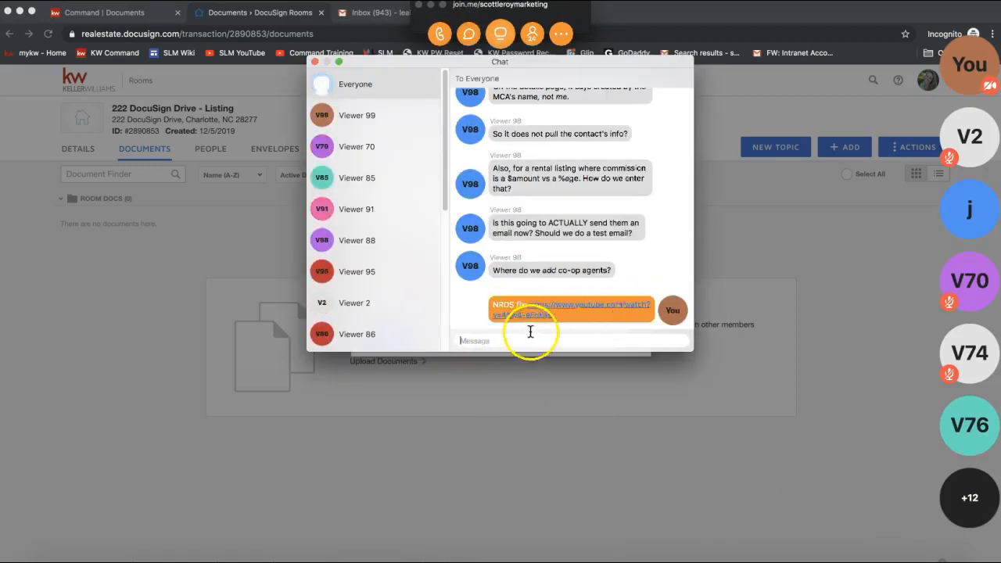
{"action": "left_click", "coordinate": [314, 61]}
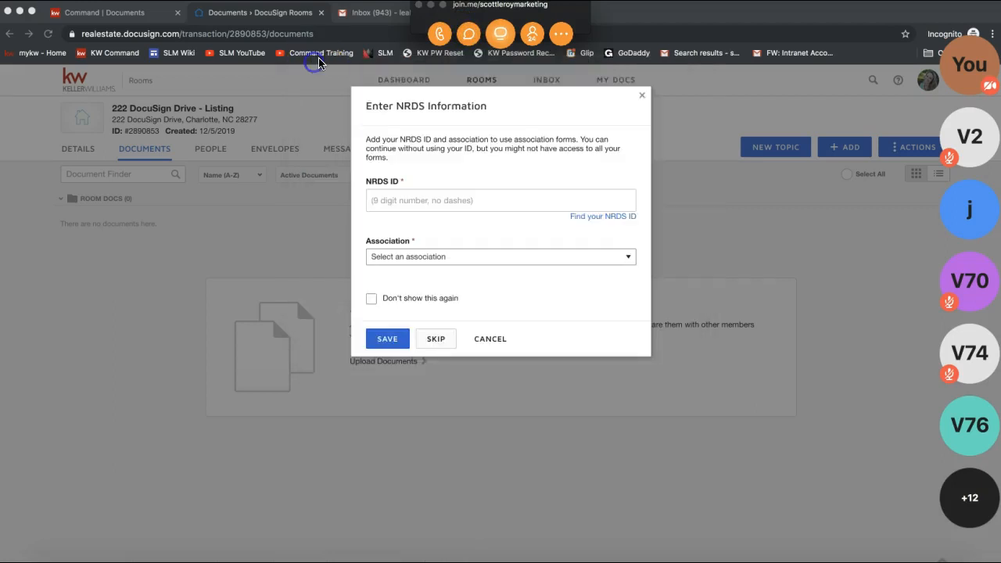
{"action": "left_click", "coordinate": [430, 5]}
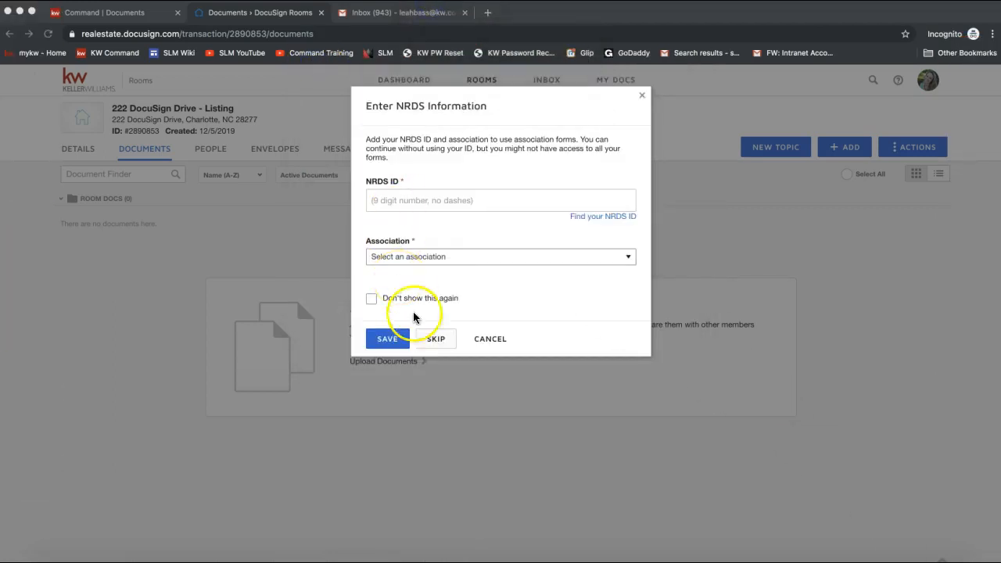
{"action": "left_click", "coordinate": [469, 290]}
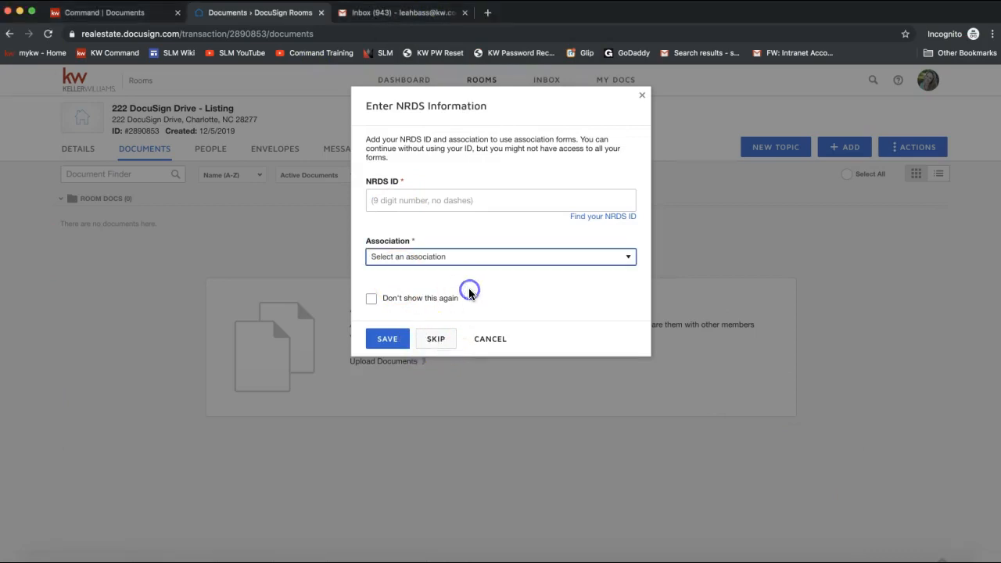
{"action": "left_click", "coordinate": [441, 344]}
- Skip the NRDS prompt and switch the form source to DocuSign Forms Group
{"action": "left_click", "coordinate": [441, 344]}
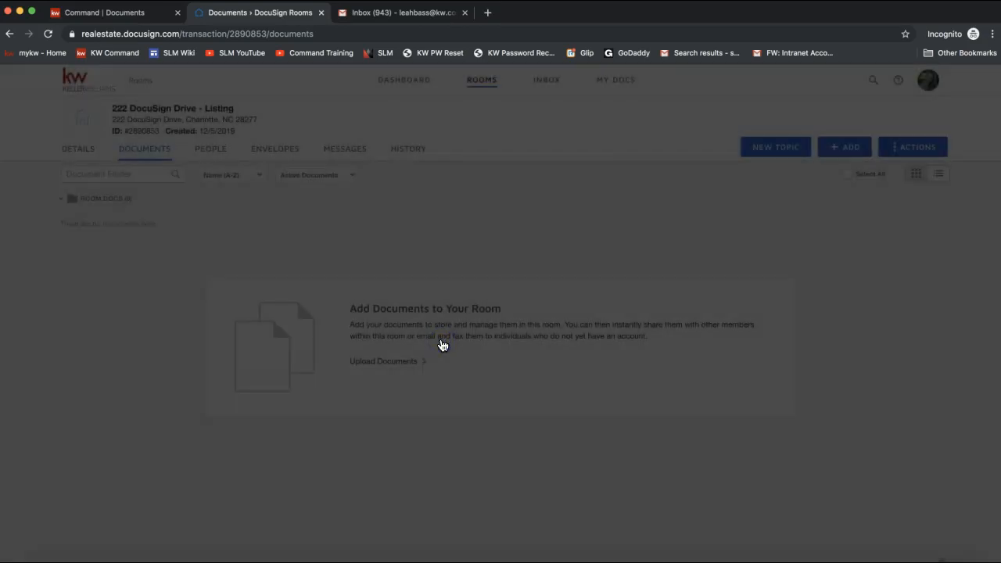
{"action": "left_click", "coordinate": [346, 101]}
{"action": "double_click", "coordinate": [378, 104]}
{"action": "triple_click", "coordinate": [378, 104]}
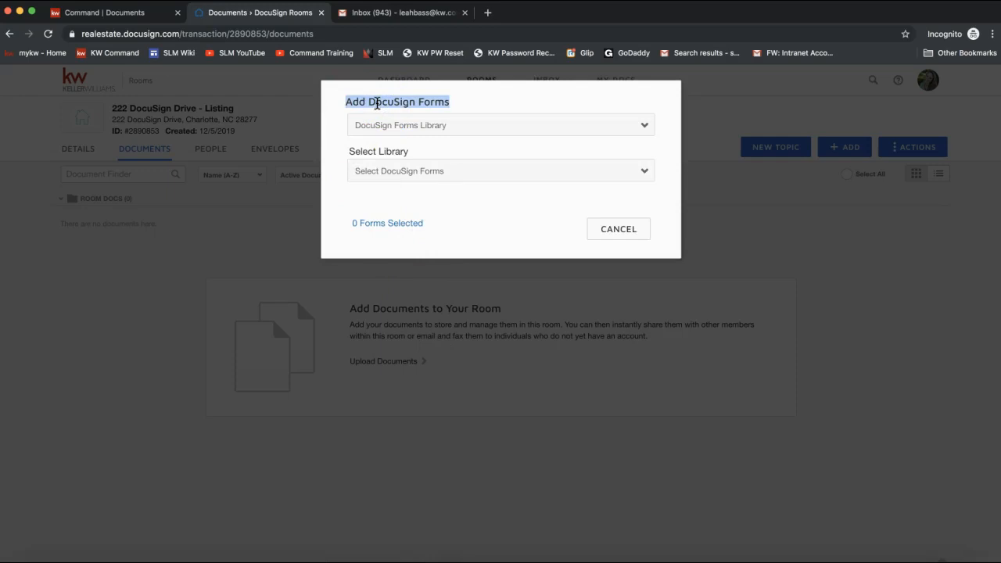
{"action": "left_click", "coordinate": [424, 127]}
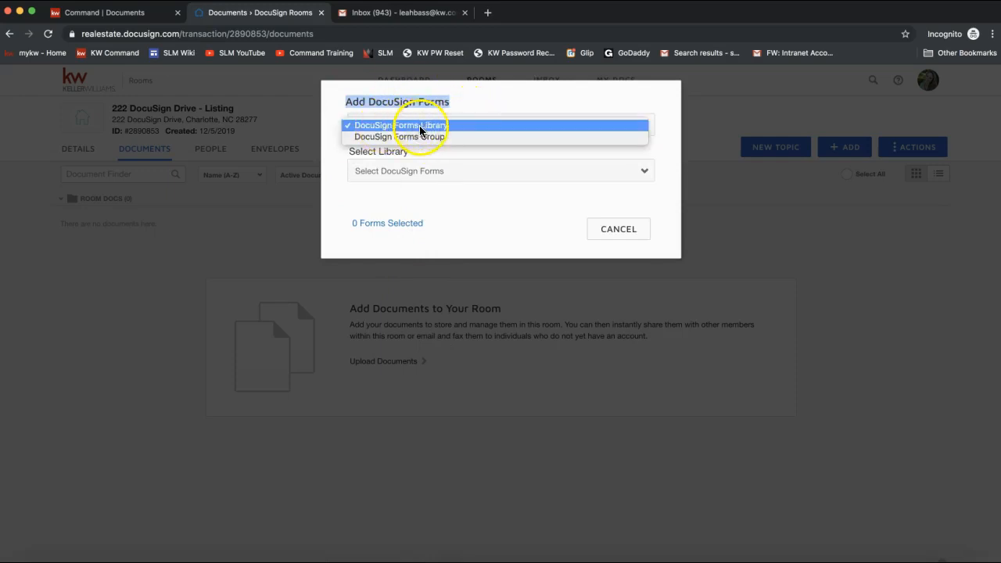
{"action": "left_click", "coordinate": [419, 125]}
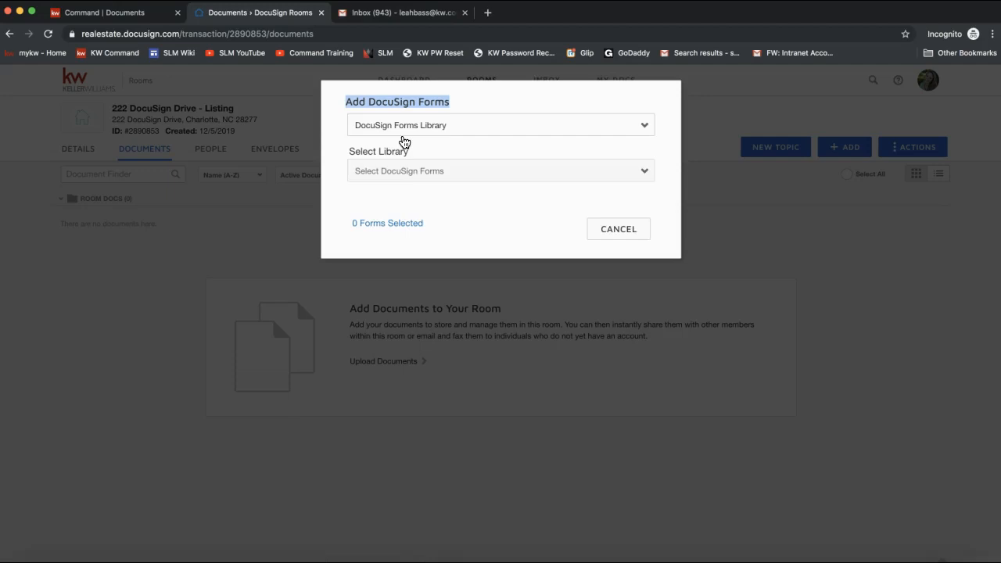
{"action": "left_click", "coordinate": [401, 125]}
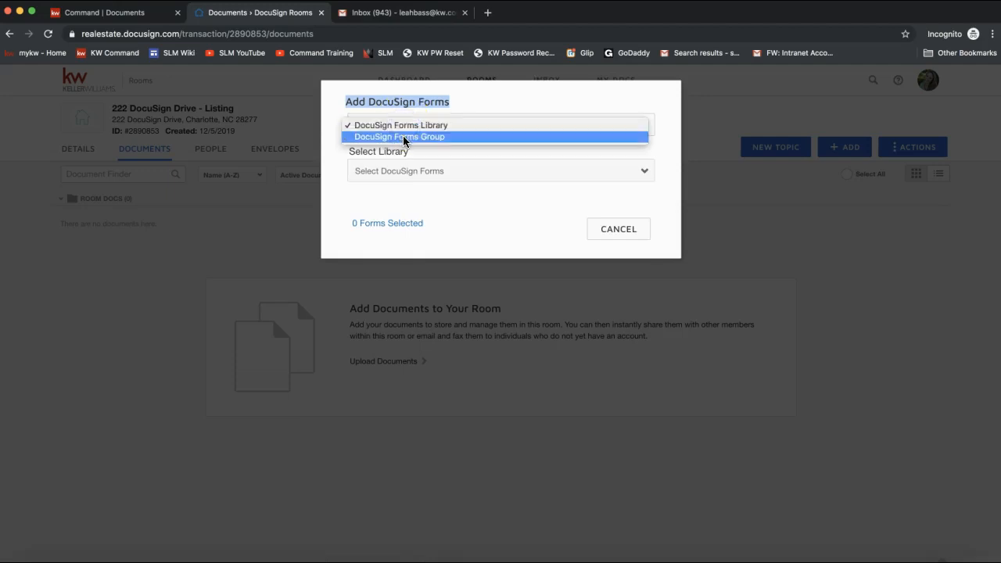
{"action": "left_click", "coordinate": [403, 136]}
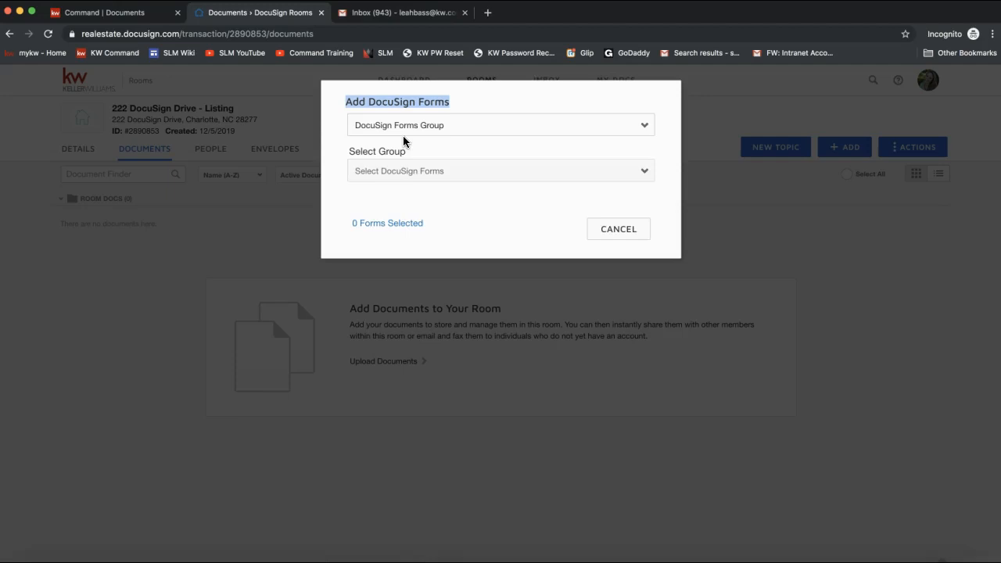
- Choose NC Listing File from the Select Group list
{"action": "left_click", "coordinate": [408, 172]}
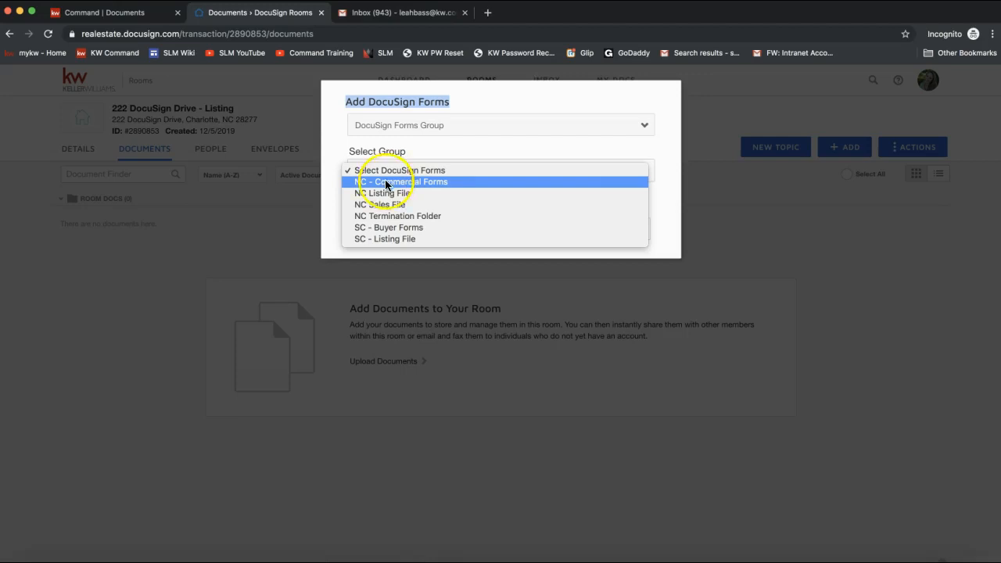
{"action": "left_click", "coordinate": [379, 126]}
{"action": "left_click", "coordinate": [367, 125]}
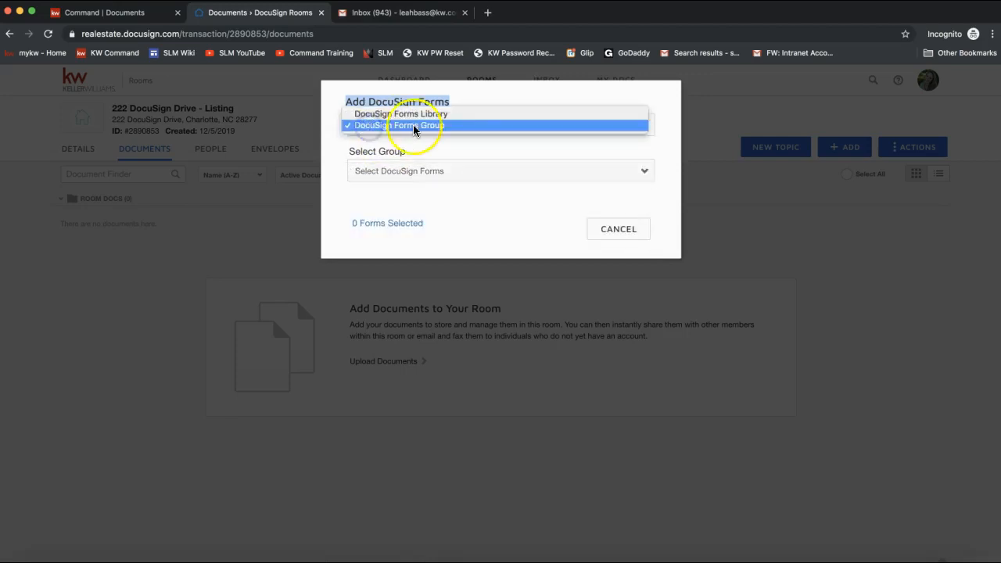
{"action": "left_click", "coordinate": [415, 125]}
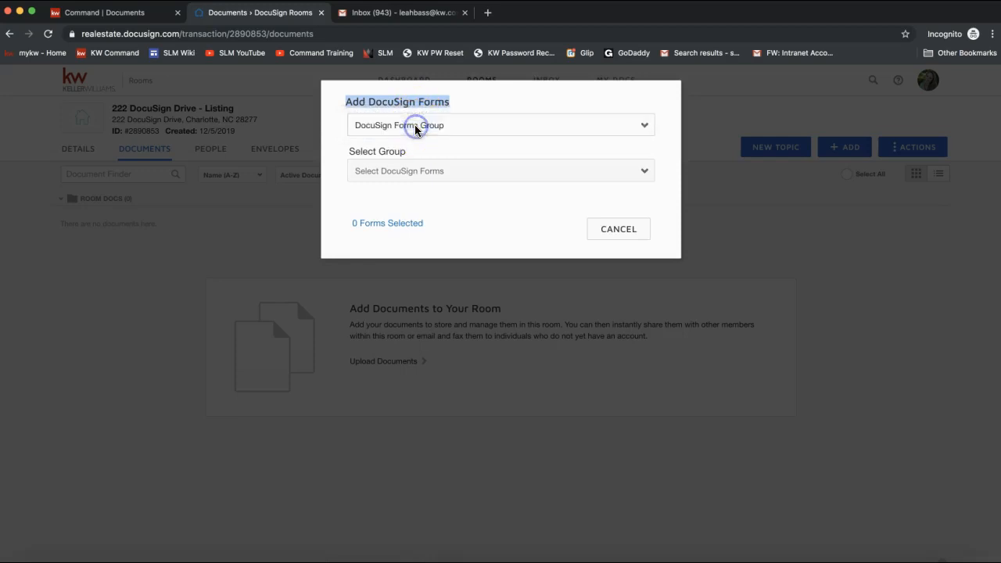
{"action": "left_click", "coordinate": [413, 178]}
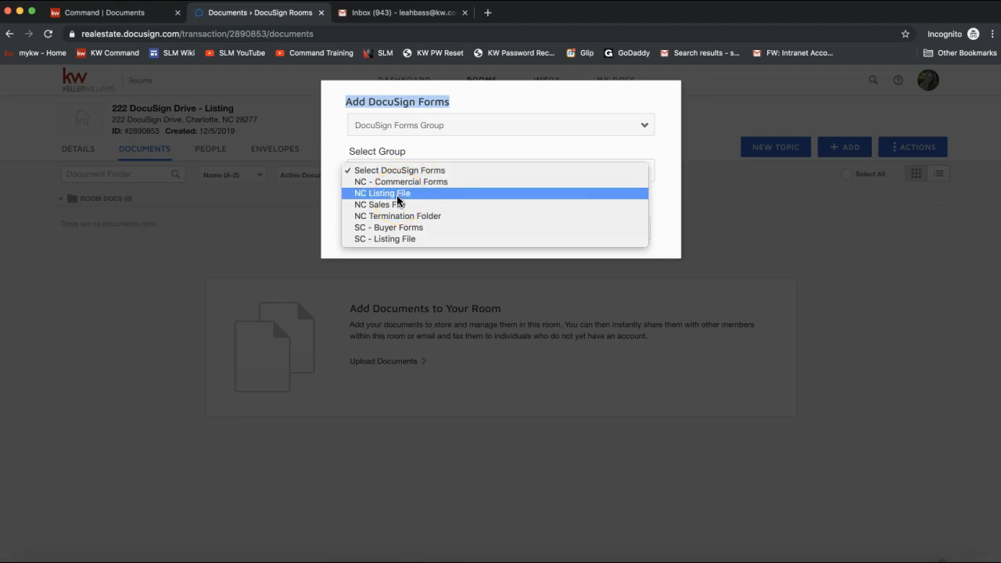
{"action": "left_click", "coordinate": [382, 196]}
{"action": "left_click", "coordinate": [383, 196]}
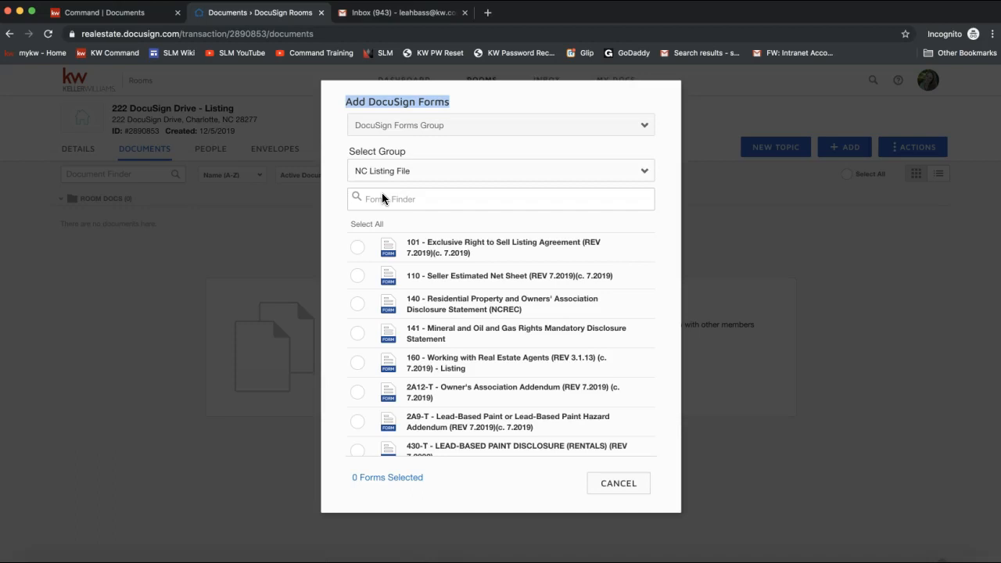
- Search Forms Finder for 'listing' and add forms 101 and 160 to the room
{"action": "left_click", "coordinate": [380, 199]}
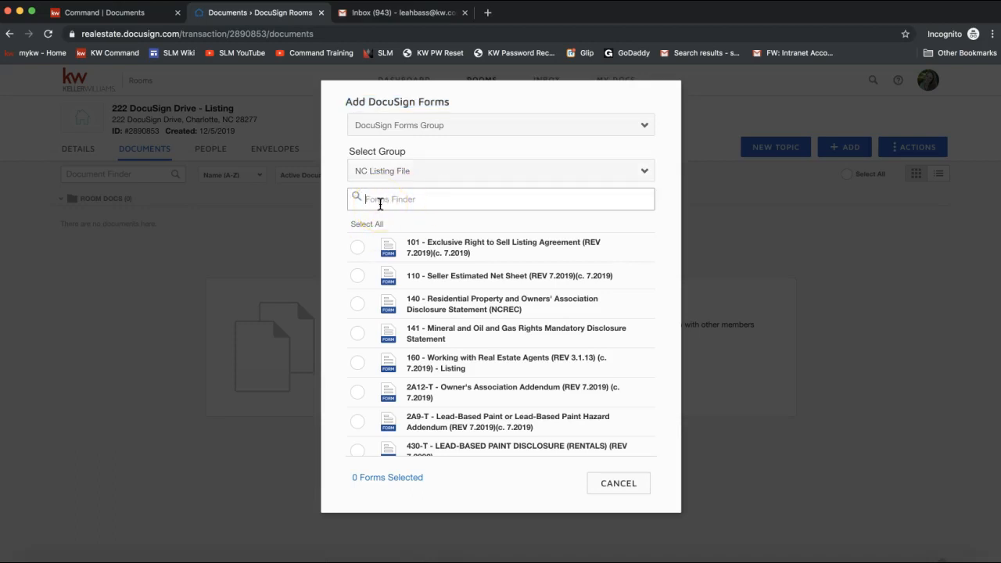
{"action": "type", "text": "listing"}
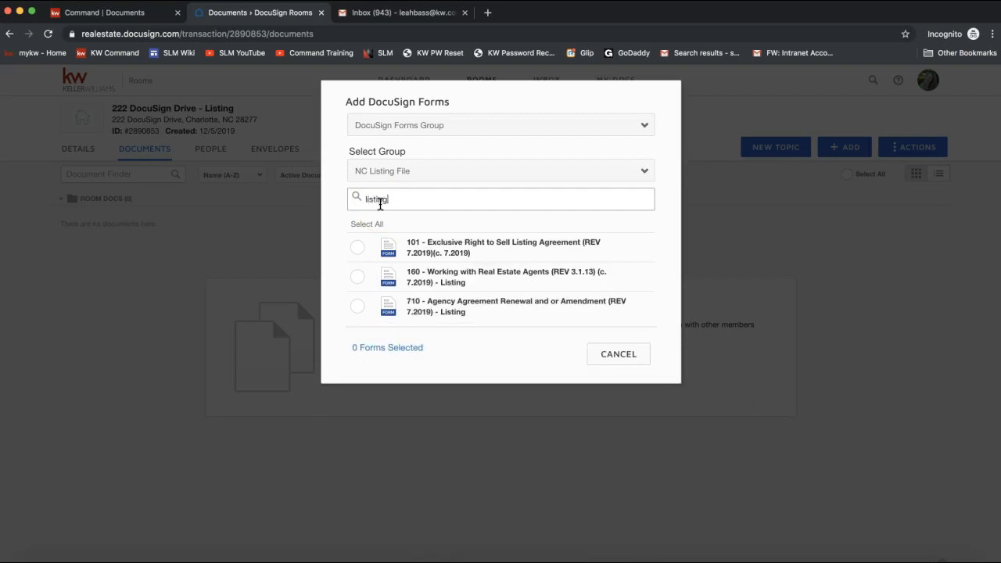
{"action": "left_click", "coordinate": [357, 248]}
{"action": "left_click", "coordinate": [357, 278]}
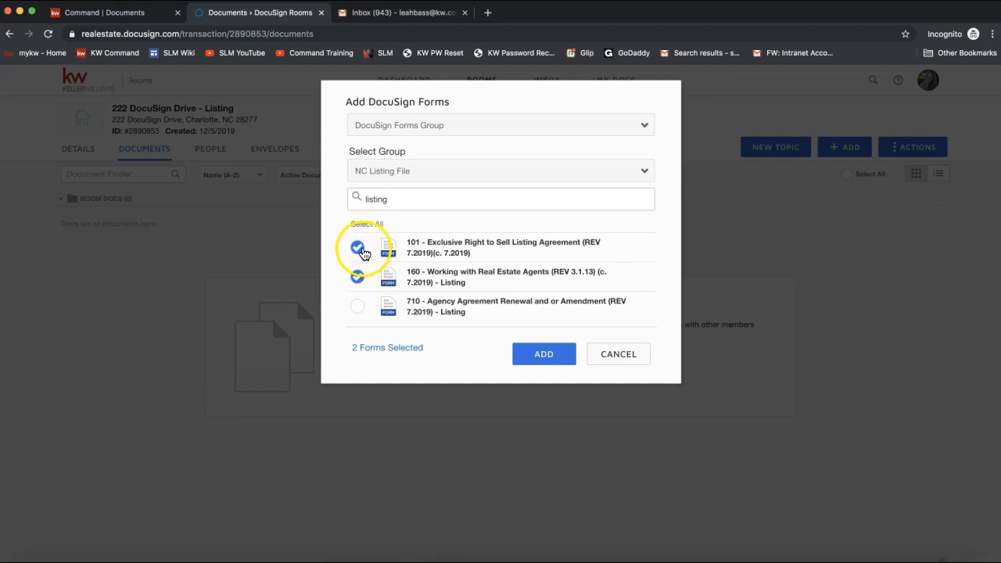
{"action": "left_click", "coordinate": [545, 361]}
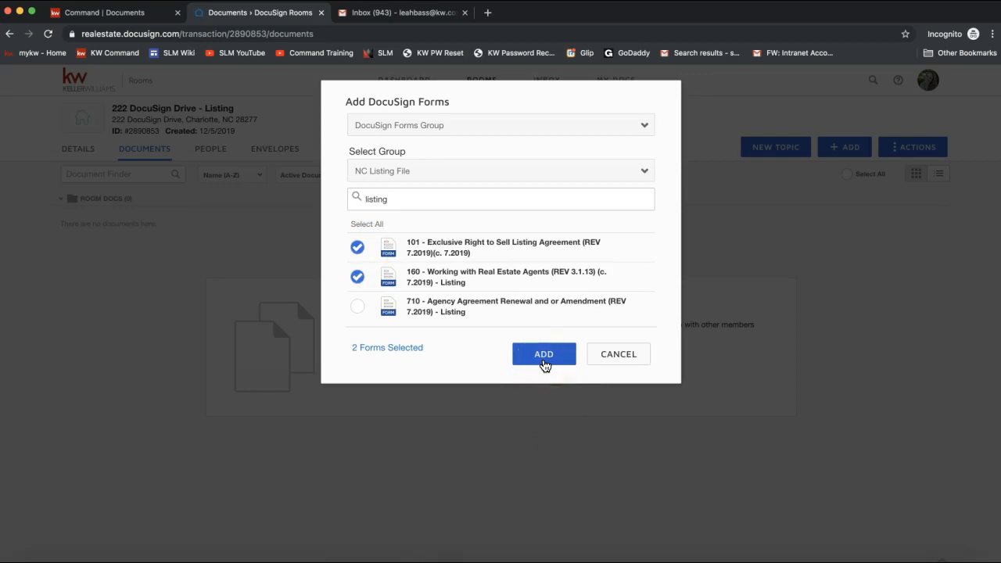
{"action": "left_click", "coordinate": [545, 363]}
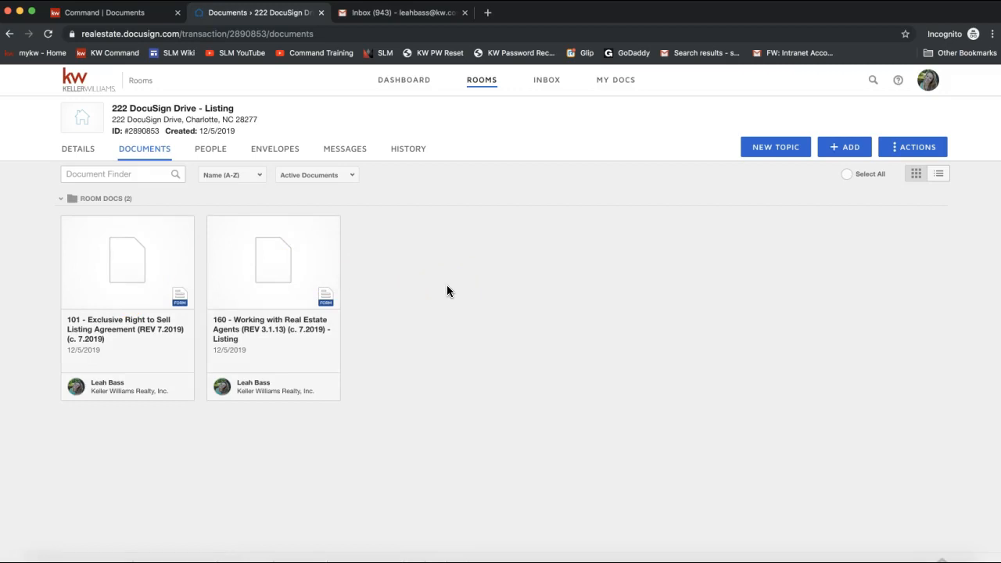
- Open the 101 Exclusive Right to Sell Listing Agreement document card in Room Docs
{"action": "left_click", "coordinate": [100, 285]}
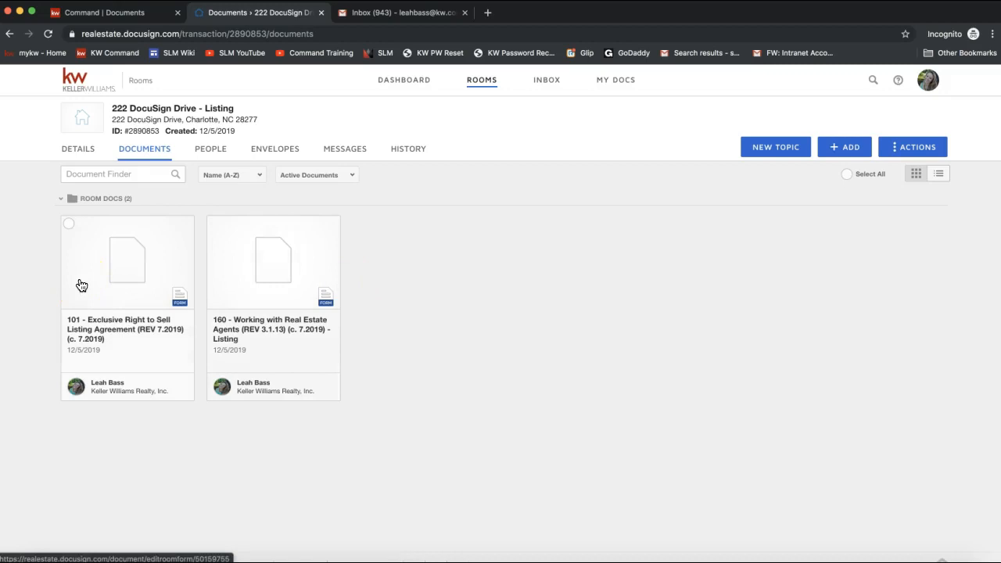
{"action": "left_click", "coordinate": [101, 251]}
{"action": "left_click", "coordinate": [104, 248]}
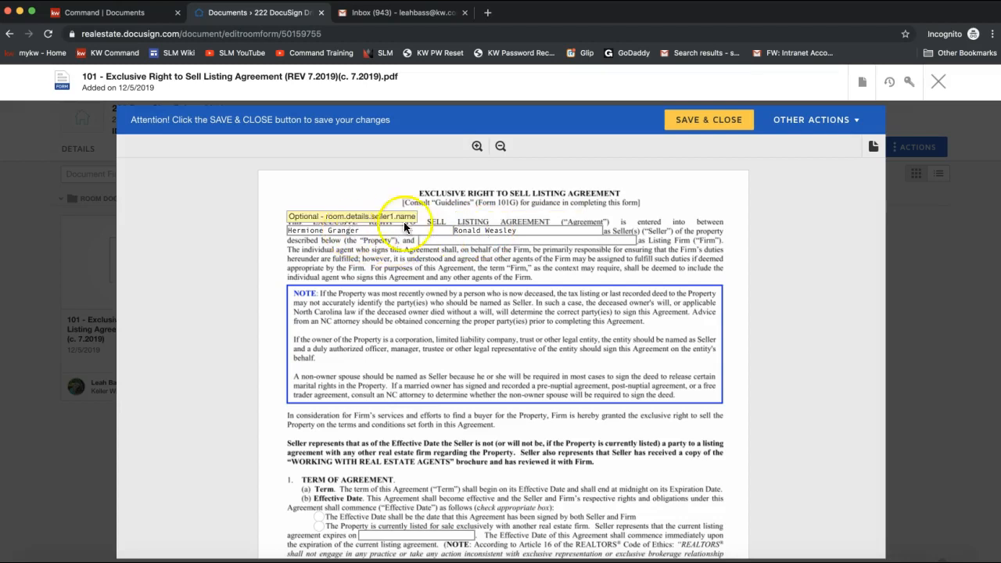
- Enter 'Keller Williams Realty' as the listing firm name in the agreement
{"action": "scroll", "coordinate": [438, 235], "scroll_direction": "down", "scroll_amount": 5}
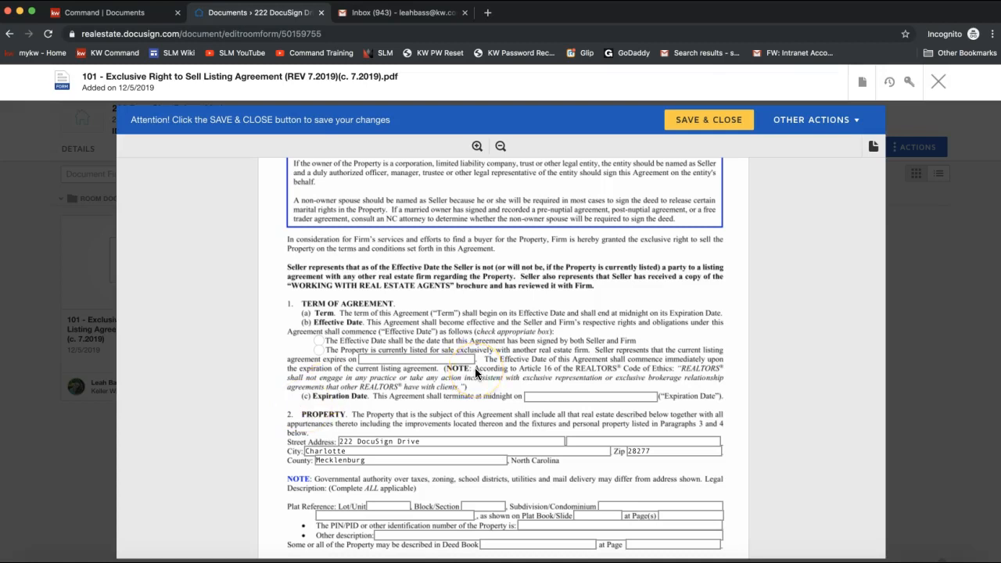
{"action": "scroll", "coordinate": [474, 367], "scroll_direction": "up", "scroll_amount": 3}
{"action": "left_click", "coordinate": [435, 228]}
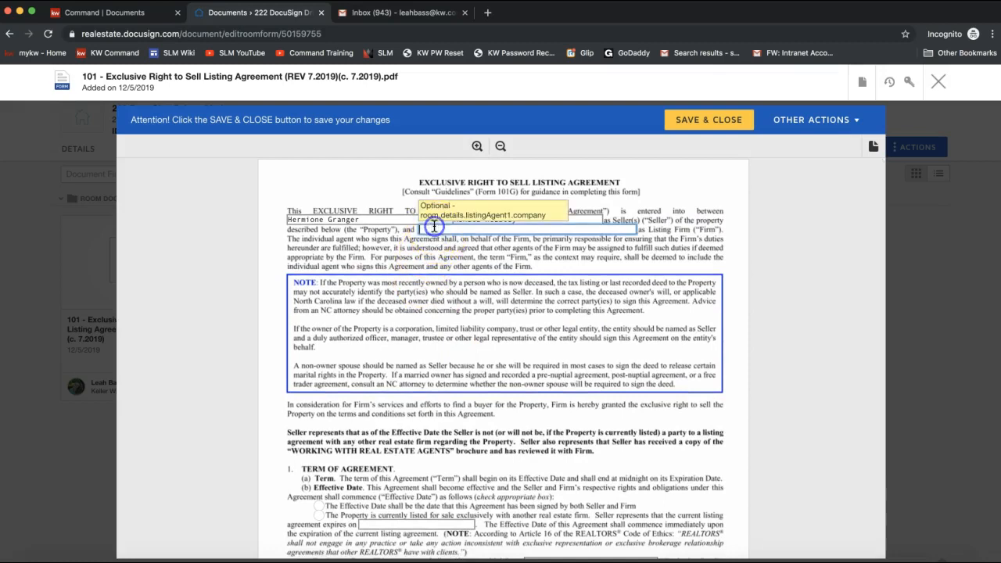
{"action": "type", "text": "Keller Williams Realty"}
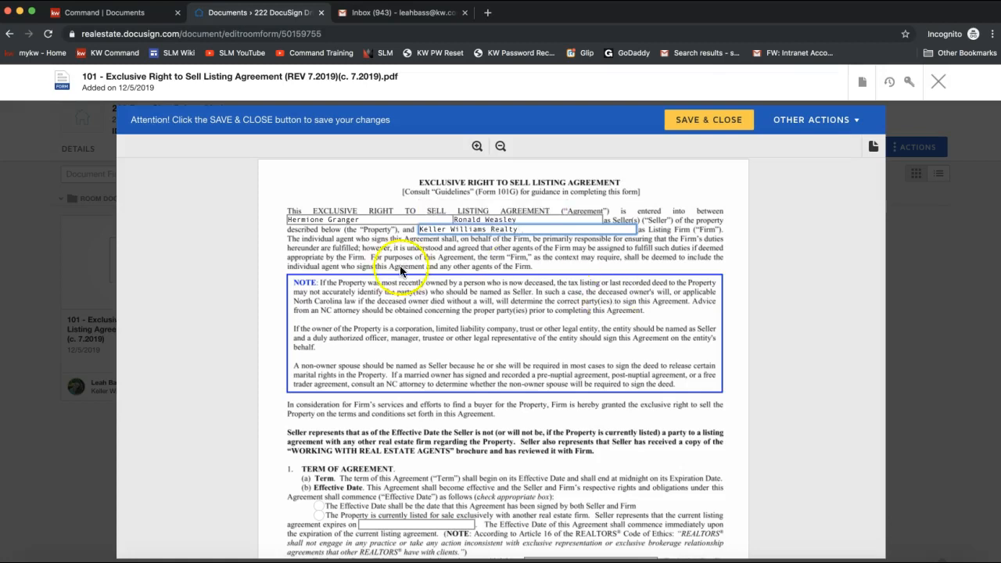
- Select the 'Property is currently listed' Term option and move to the expiration date field
{"action": "scroll", "coordinate": [477, 241], "scroll_direction": "down", "scroll_amount": 5}
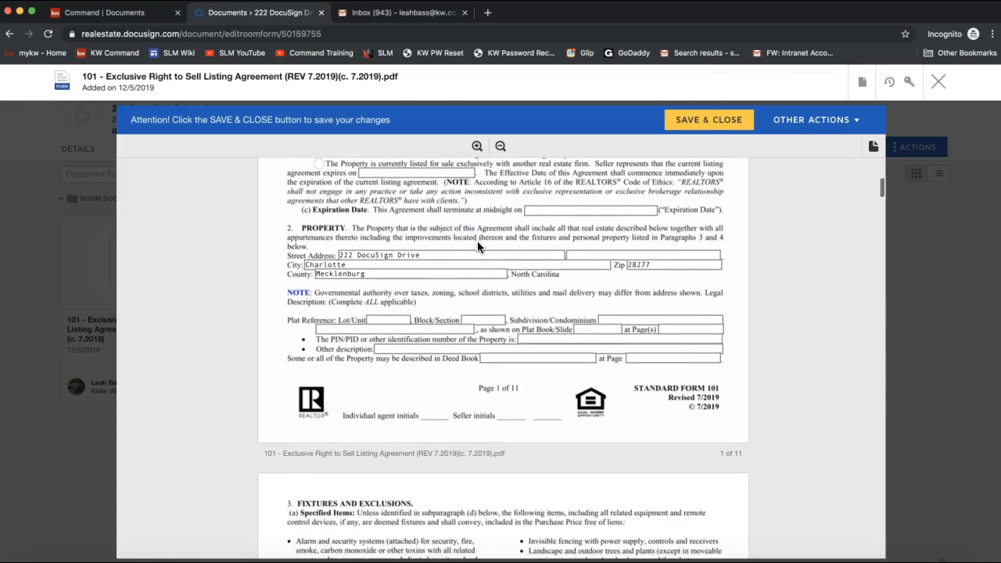
{"action": "scroll", "coordinate": [424, 419], "scroll_direction": "down", "scroll_amount": 4}
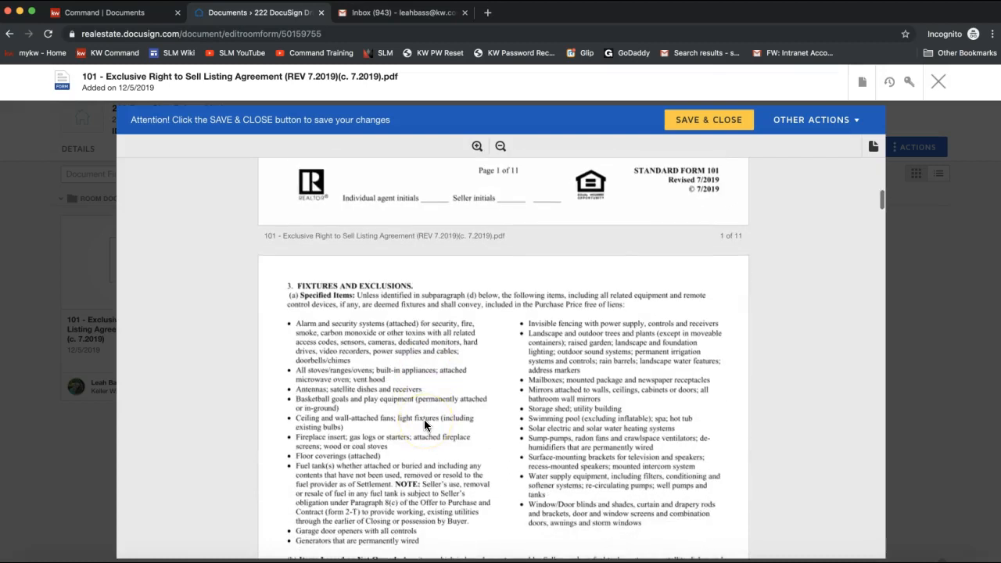
{"action": "scroll", "coordinate": [423, 419], "scroll_direction": "up", "scroll_amount": 3}
{"action": "left_click", "coordinate": [418, 295]}
{"action": "scroll", "coordinate": [516, 234], "scroll_direction": "down", "scroll_amount": 5}
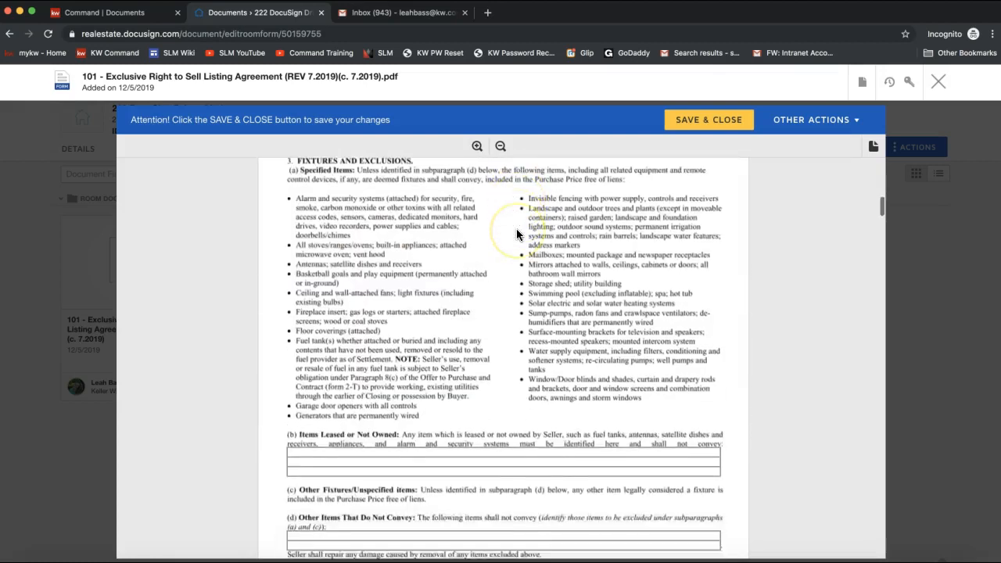
{"action": "scroll", "coordinate": [637, 228], "scroll_direction": "up", "scroll_amount": 15}
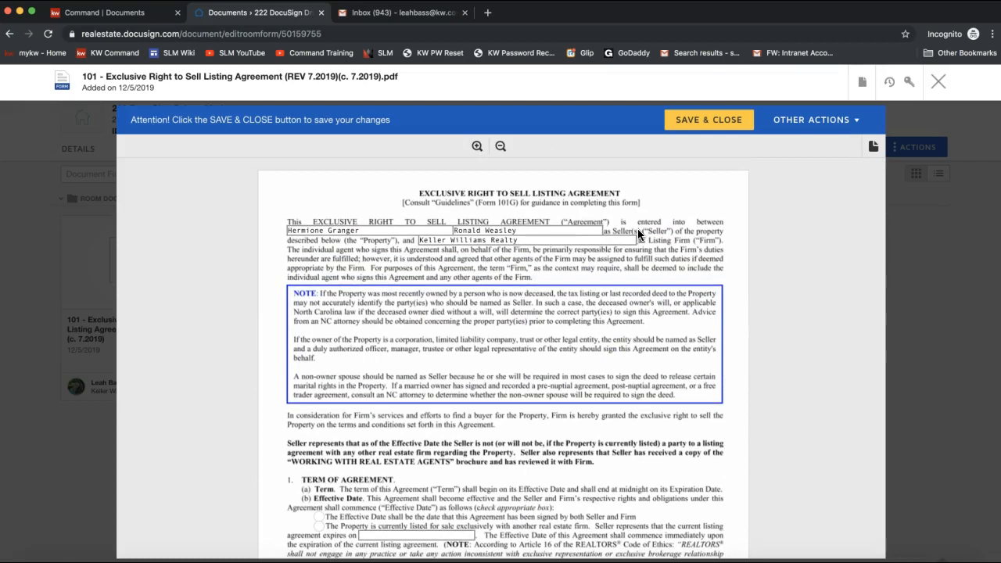
{"action": "scroll", "coordinate": [345, 482], "scroll_direction": "down", "scroll_amount": 3}
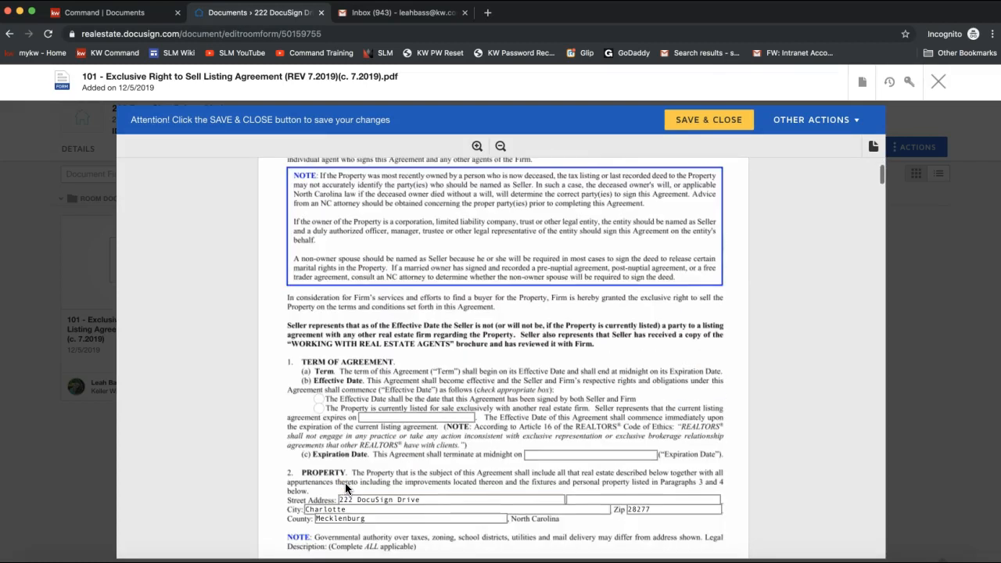
{"action": "left_click", "coordinate": [319, 409]}
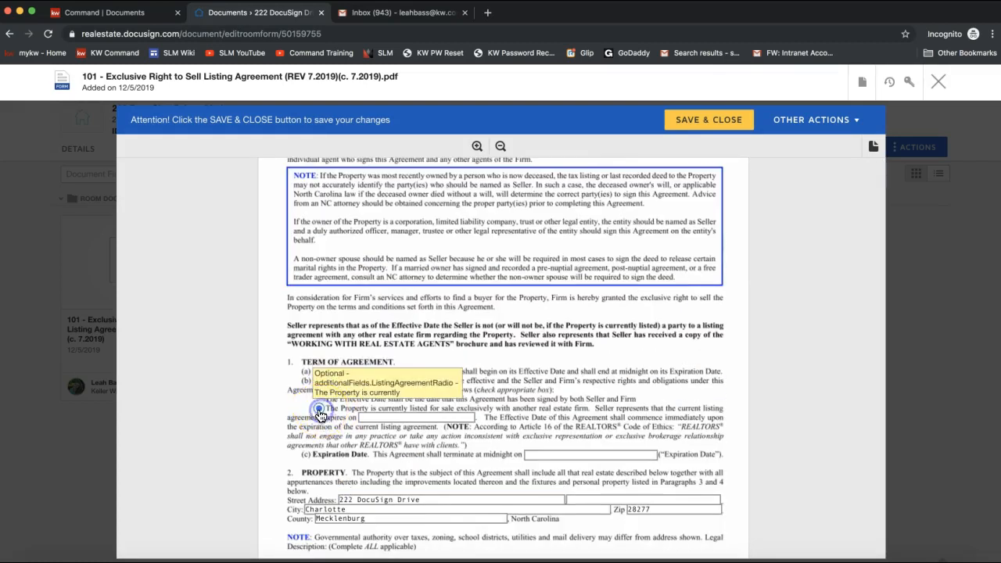
{"action": "left_click", "coordinate": [434, 417]}
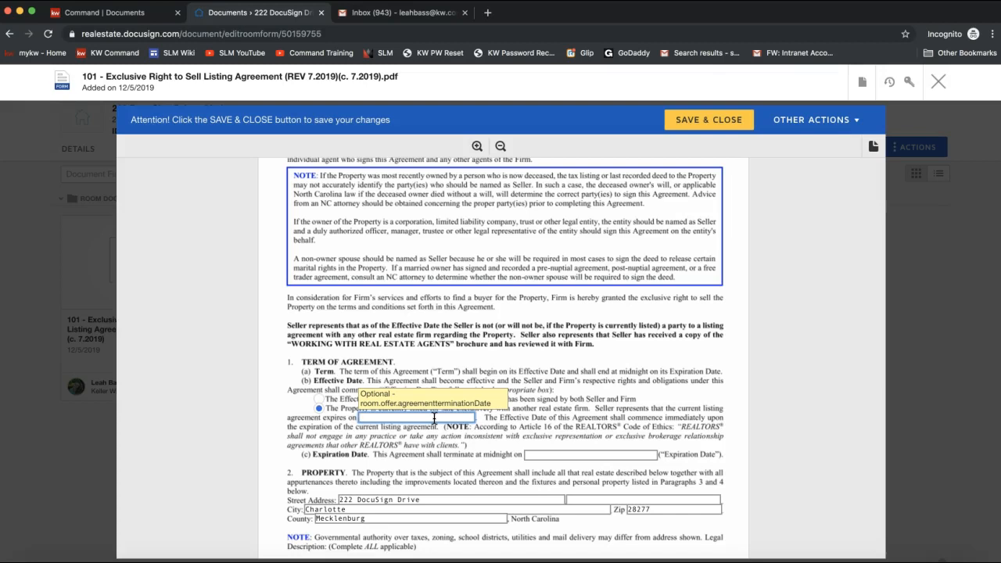
- Choose DocuSign from the 101 document's actions menu to start a signature envelope
{"action": "left_click", "coordinate": [864, 83]}
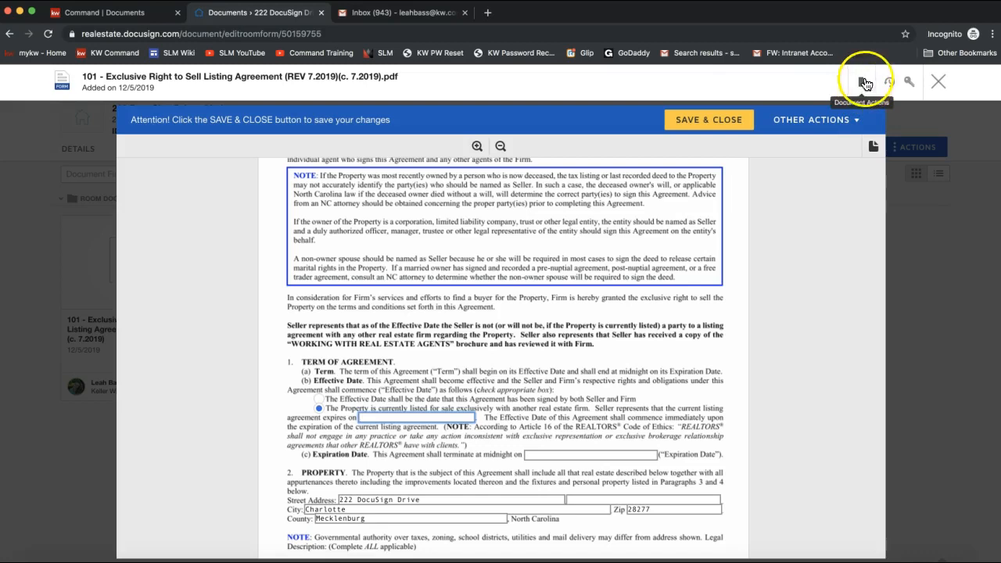
{"action": "left_click", "coordinate": [863, 84]}
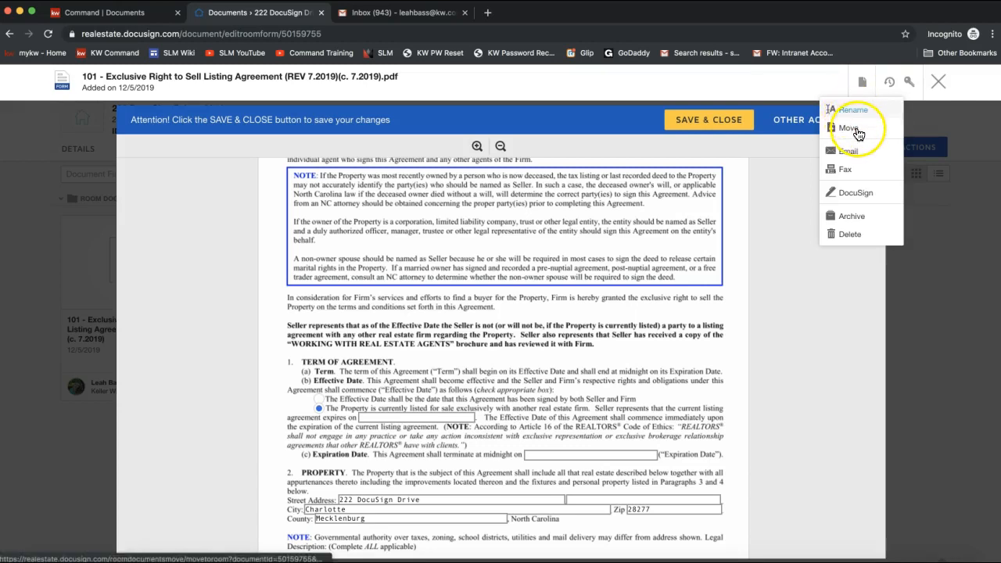
{"action": "left_click", "coordinate": [851, 201]}
{"action": "left_click", "coordinate": [849, 202]}
{"action": "left_click", "coordinate": [847, 196]}
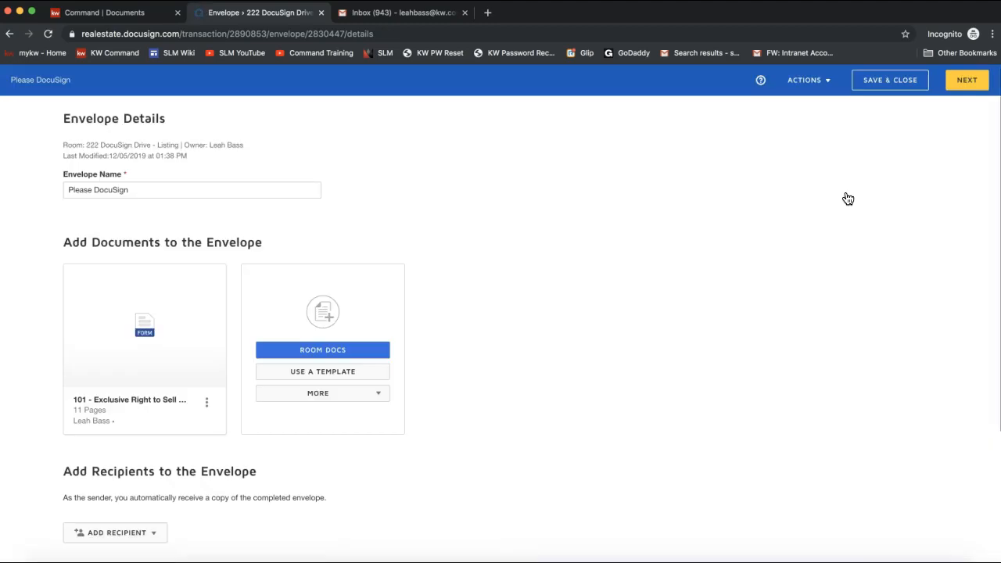
- Append '- Listing Agreement' to the 'Please DocuSign' envelope name
{"action": "left_click", "coordinate": [391, 171]}
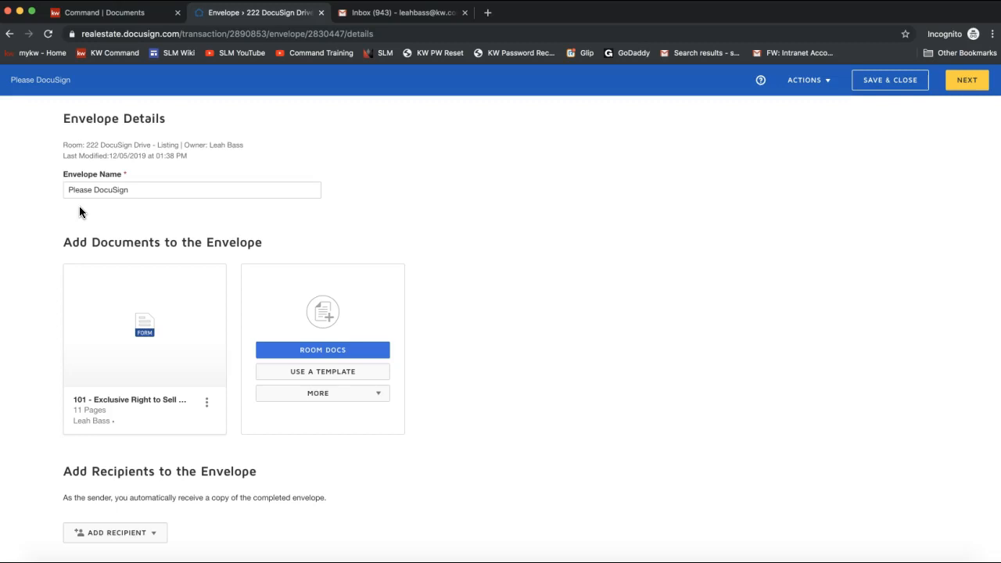
{"action": "double_click", "coordinate": [90, 118]}
{"action": "mouse_move", "coordinate": [145, 368]}
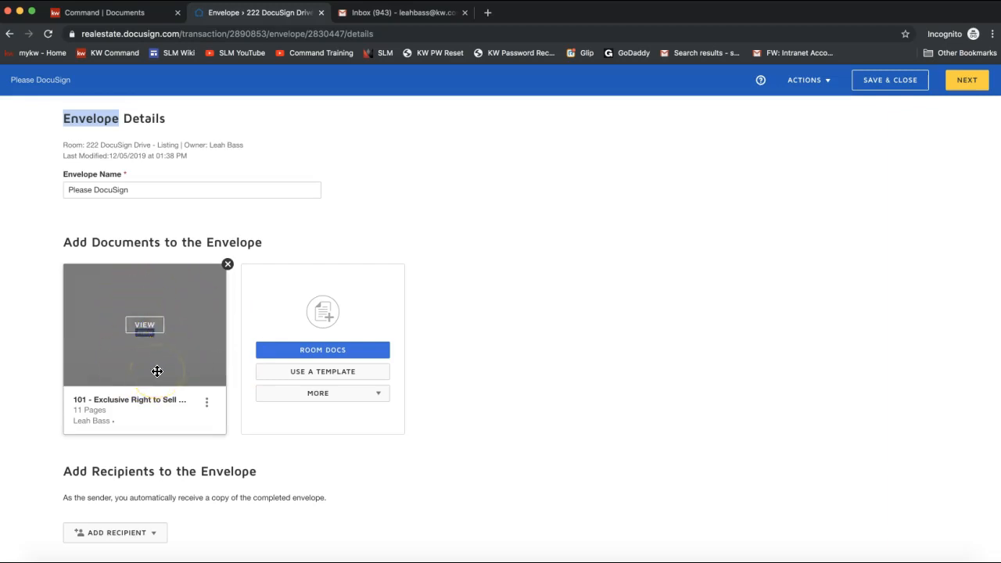
{"action": "scroll", "coordinate": [166, 361], "scroll_direction": "down", "scroll_amount": 1}
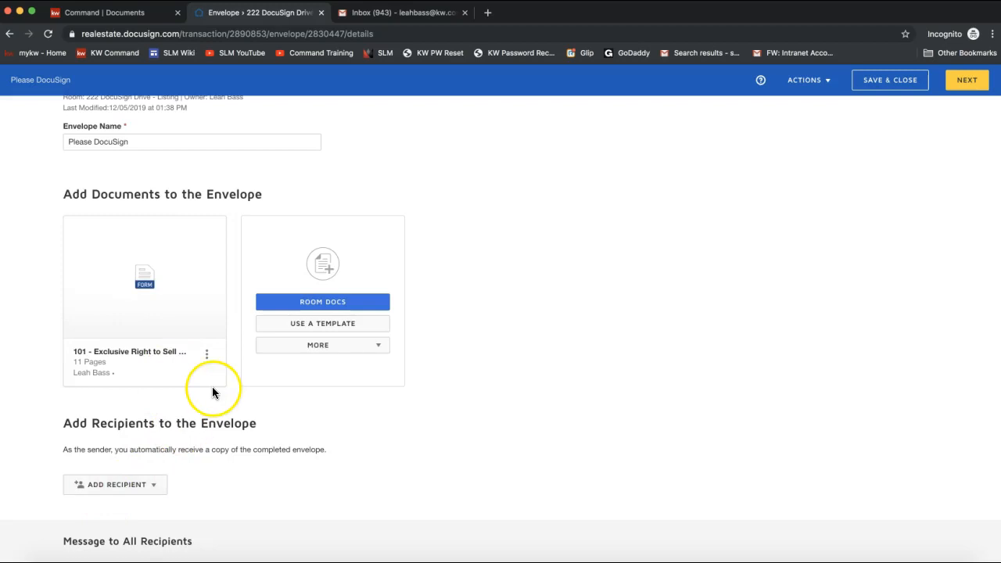
{"action": "left_click_drag", "start_coordinate": [62, 125], "coordinate": [140, 126]}
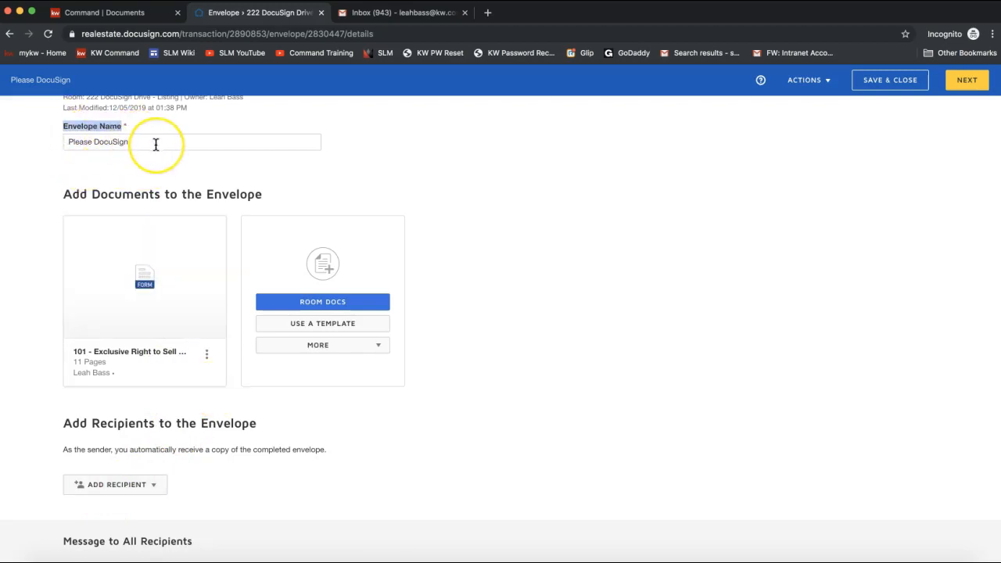
{"action": "left_click", "coordinate": [156, 144]}
{"action": "type", "text": "- "}
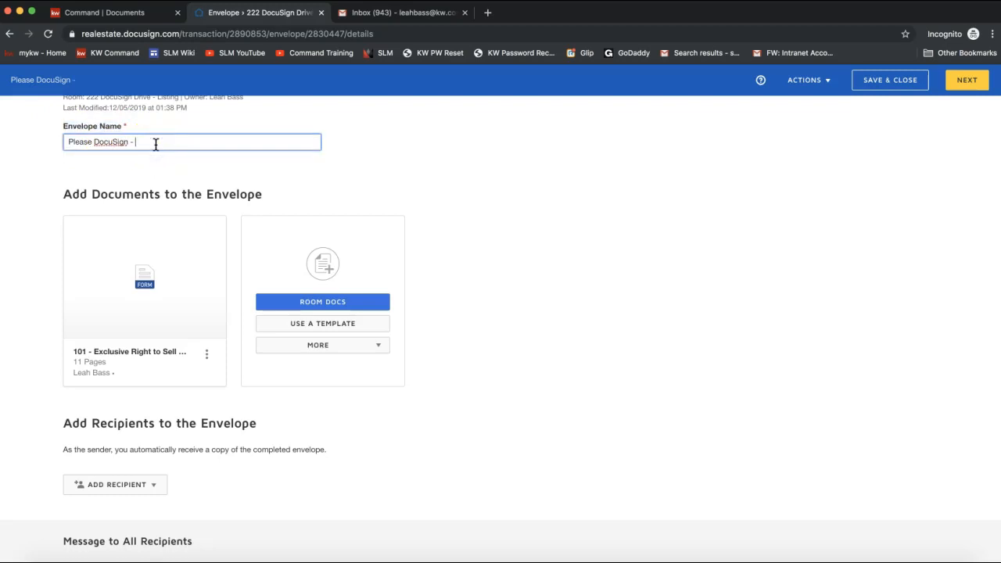
{"action": "type", "text": "Listing Agreement"}
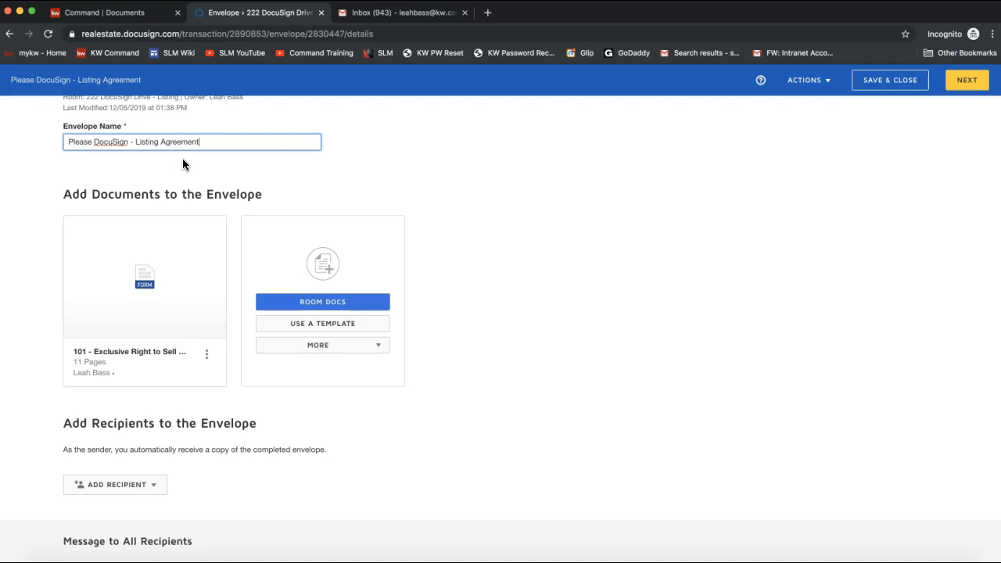
- Highlight the Add Recipients section and open the Add Recipient dropdown
{"action": "mouse_move", "coordinate": [139, 335]}
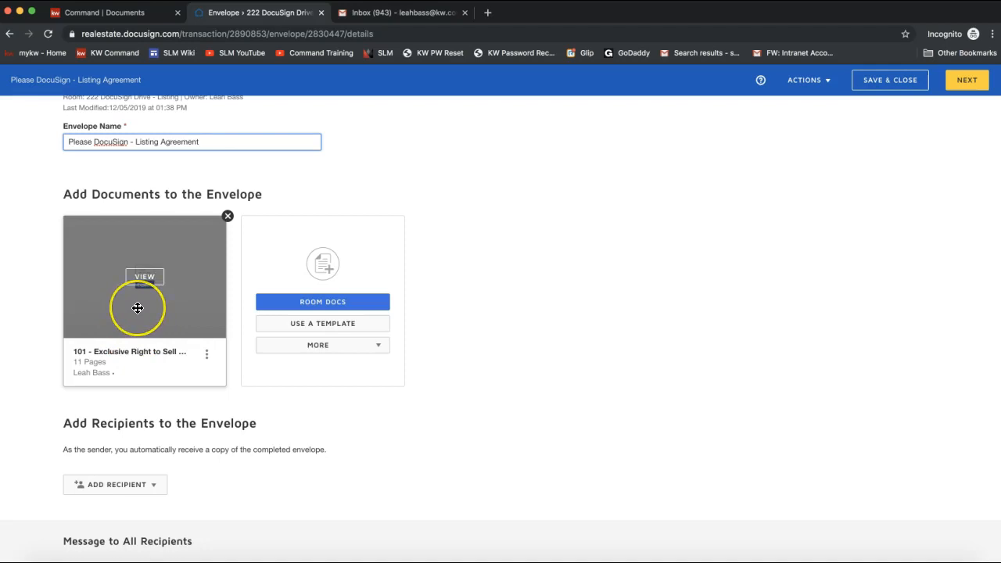
{"action": "scroll", "coordinate": [136, 308], "scroll_direction": "down", "scroll_amount": 4}
{"action": "left_click_drag", "start_coordinate": [67, 295], "coordinate": [283, 305]}
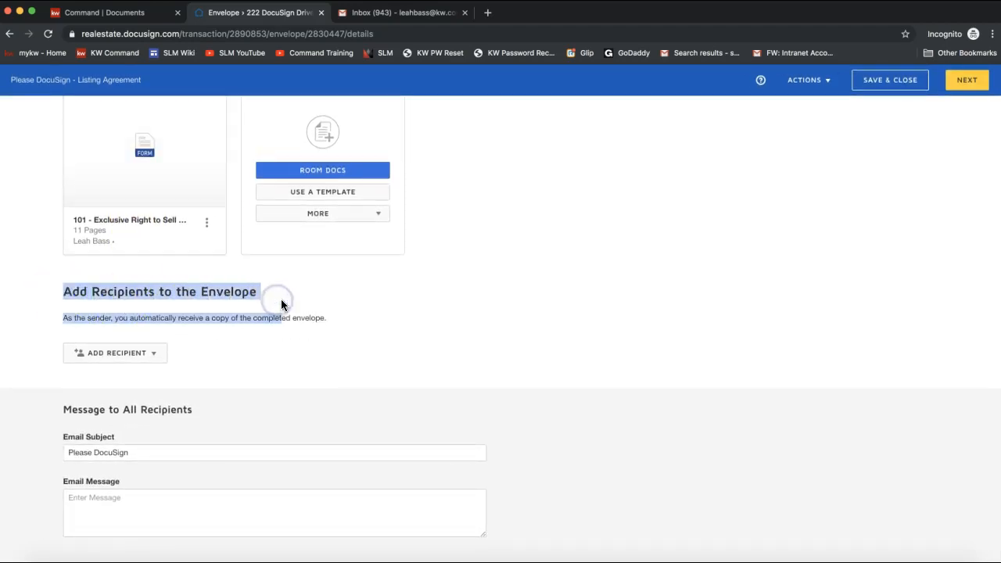
{"action": "double_click", "coordinate": [205, 321]}
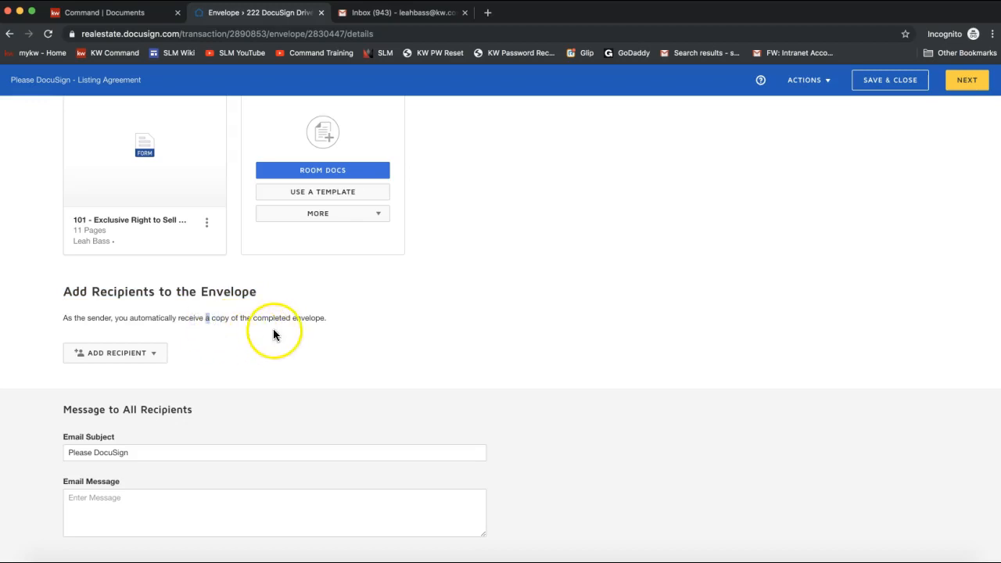
{"action": "left_click", "coordinate": [175, 310]}
{"action": "left_click", "coordinate": [124, 358]}
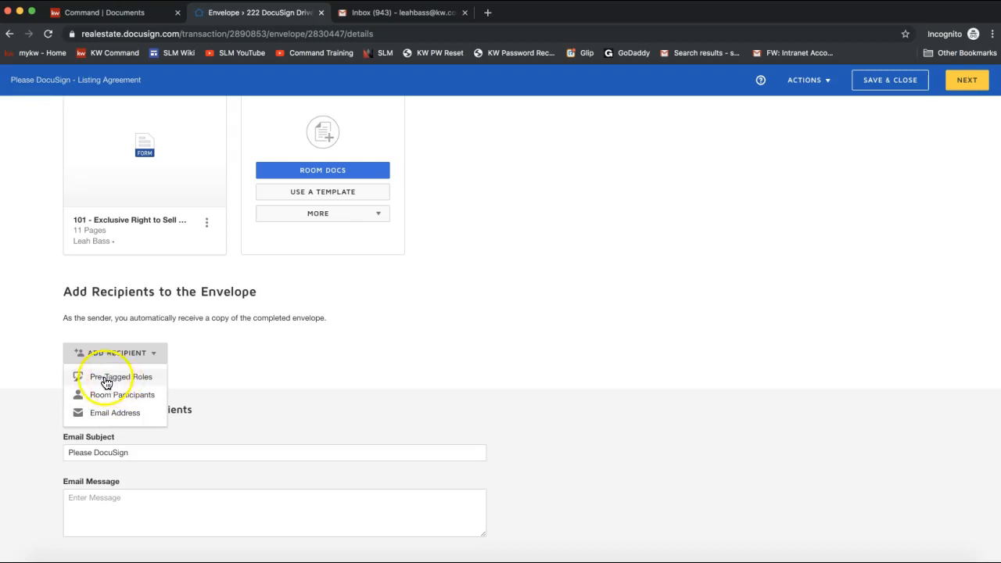
- Via Pre-Tagged Roles, assign the two sellers' contacts and the agent's own contact, then add them
{"action": "left_click", "coordinate": [113, 383]}
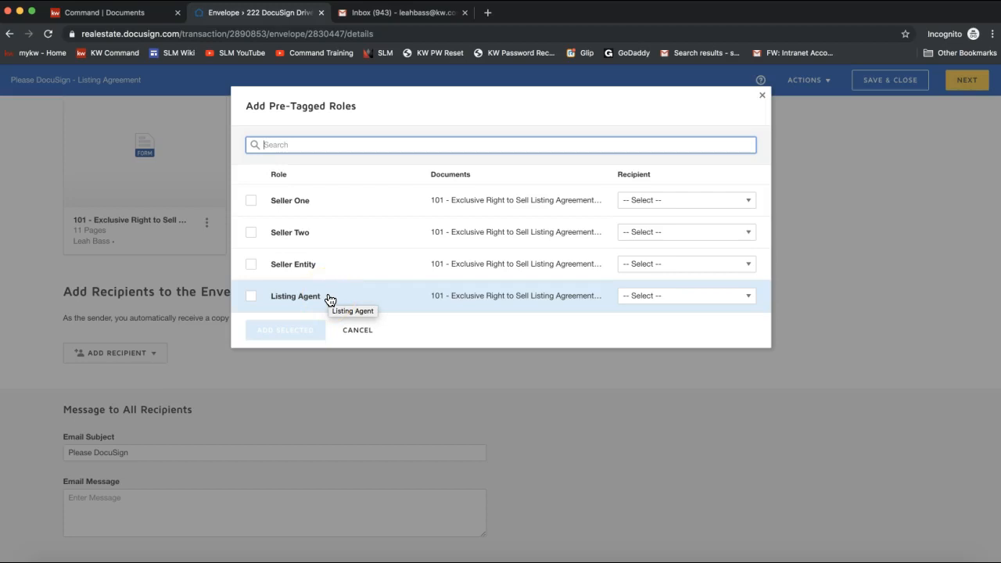
{"action": "left_click", "coordinate": [638, 201]}
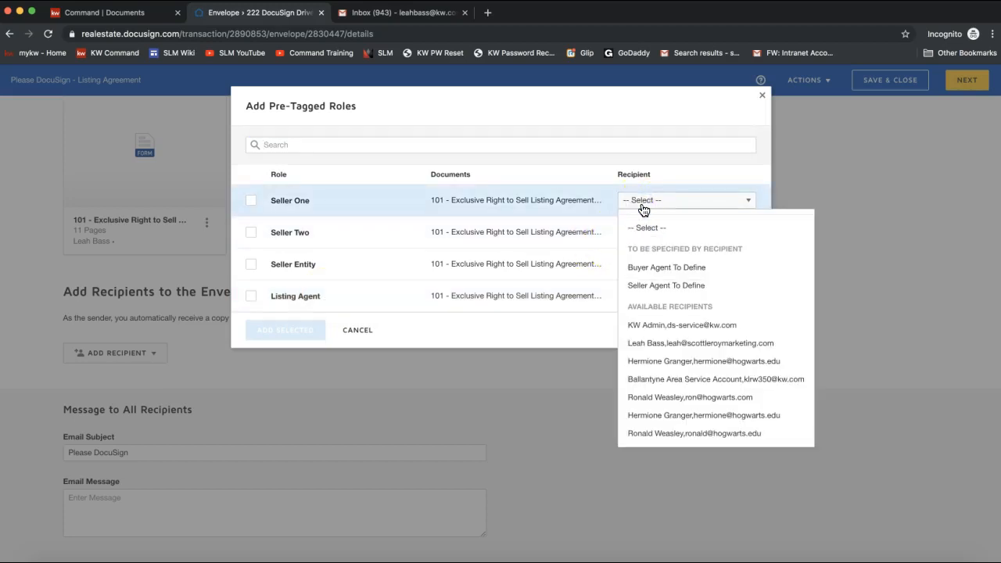
{"action": "left_click", "coordinate": [670, 380]}
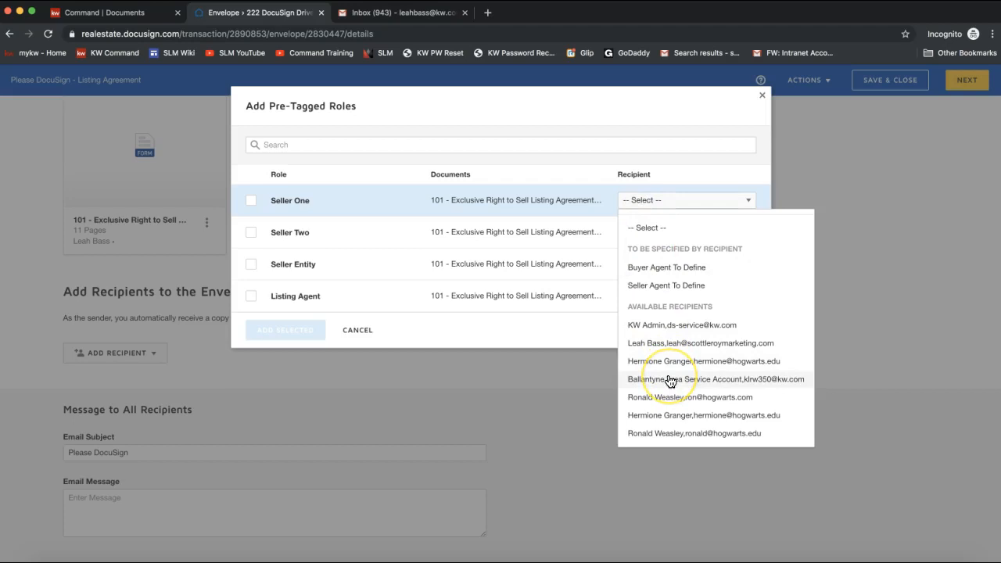
{"action": "left_click", "coordinate": [664, 418]}
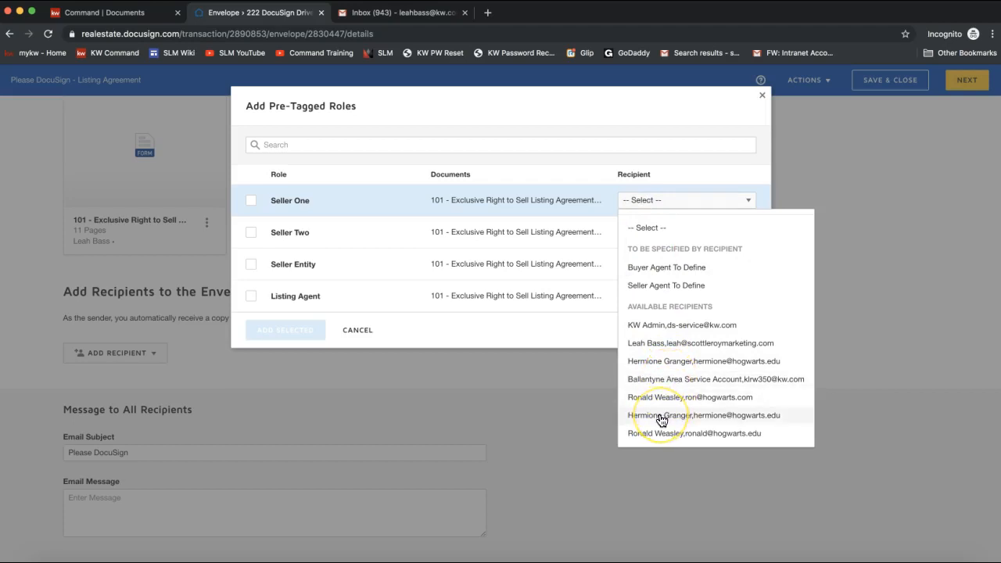
{"action": "left_click", "coordinate": [660, 419]}
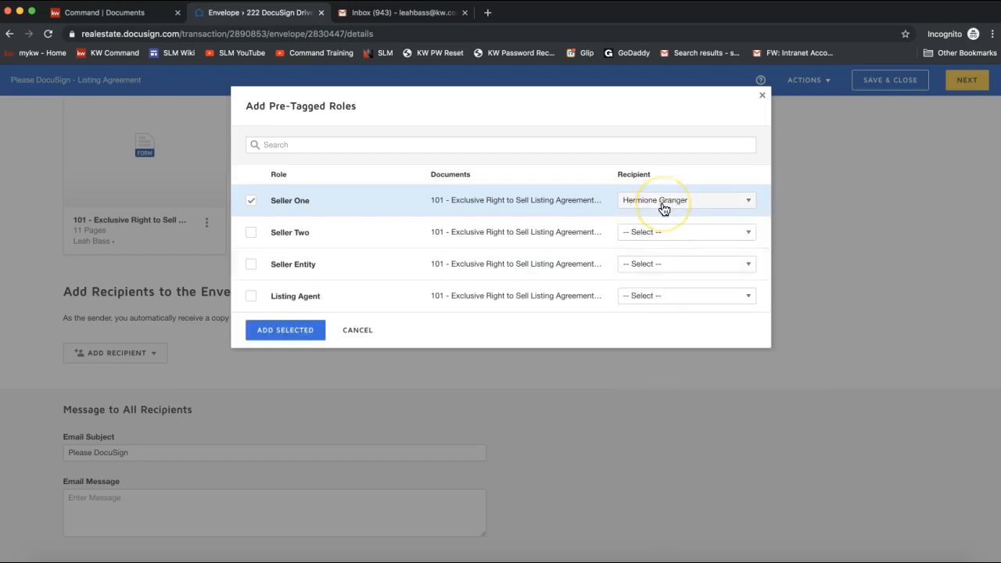
{"action": "left_click", "coordinate": [648, 234]}
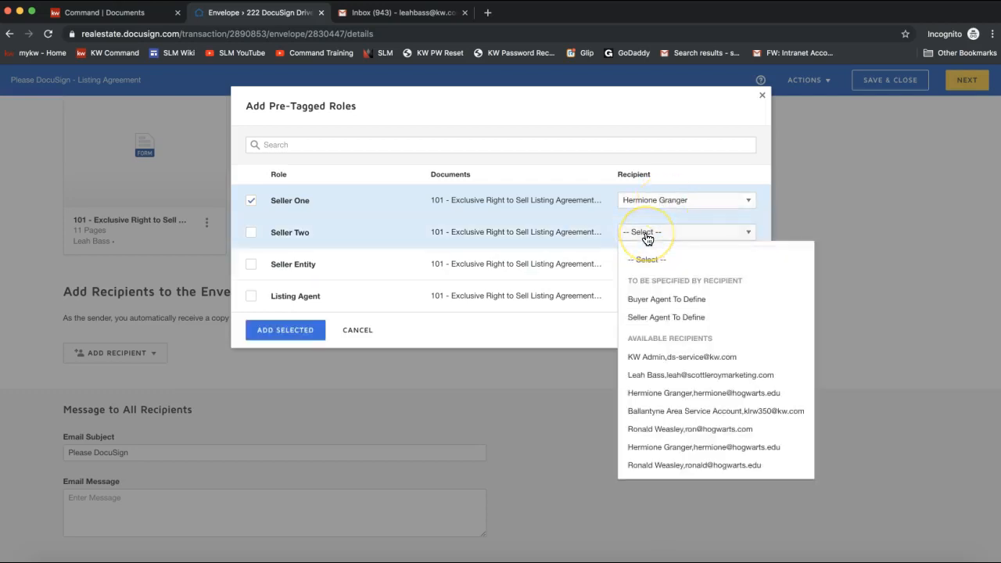
{"action": "left_click", "coordinate": [649, 428]}
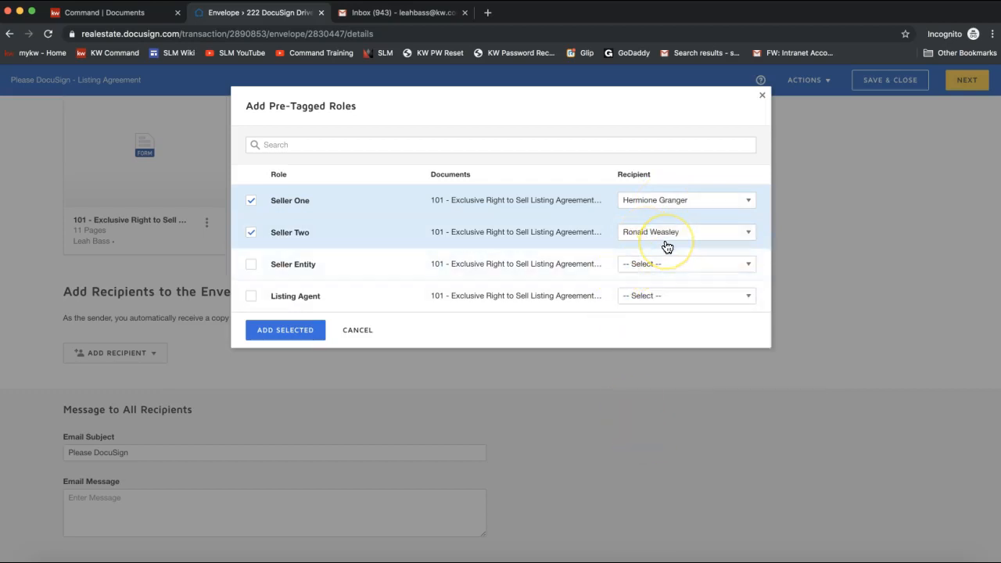
{"action": "left_click", "coordinate": [646, 297]}
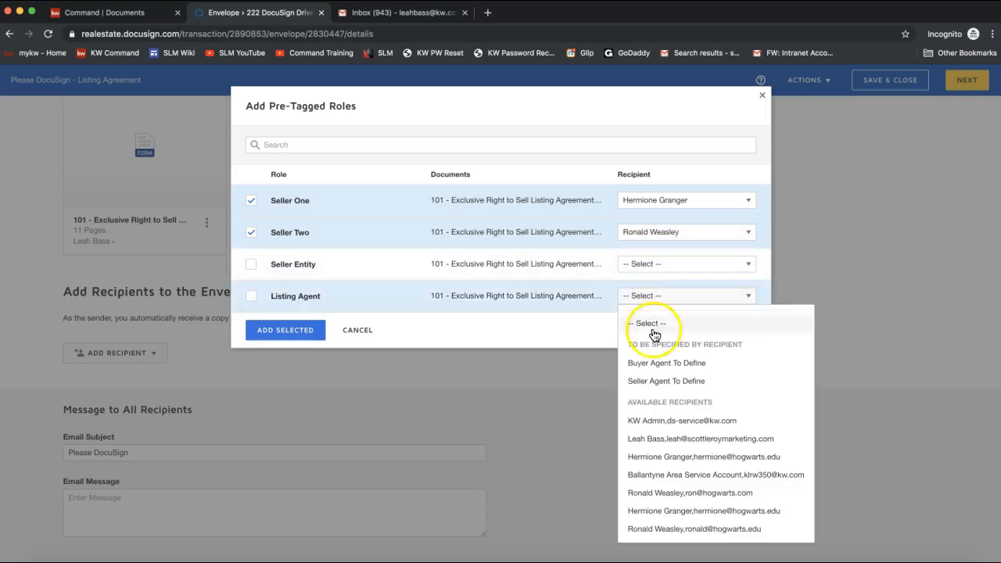
{"action": "left_click", "coordinate": [663, 443]}
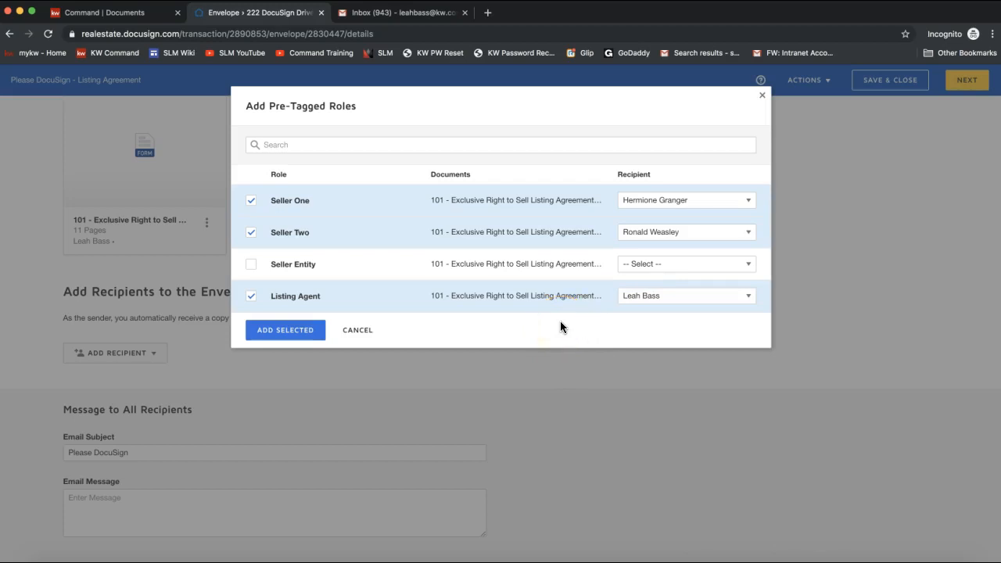
{"action": "left_click", "coordinate": [678, 207]}
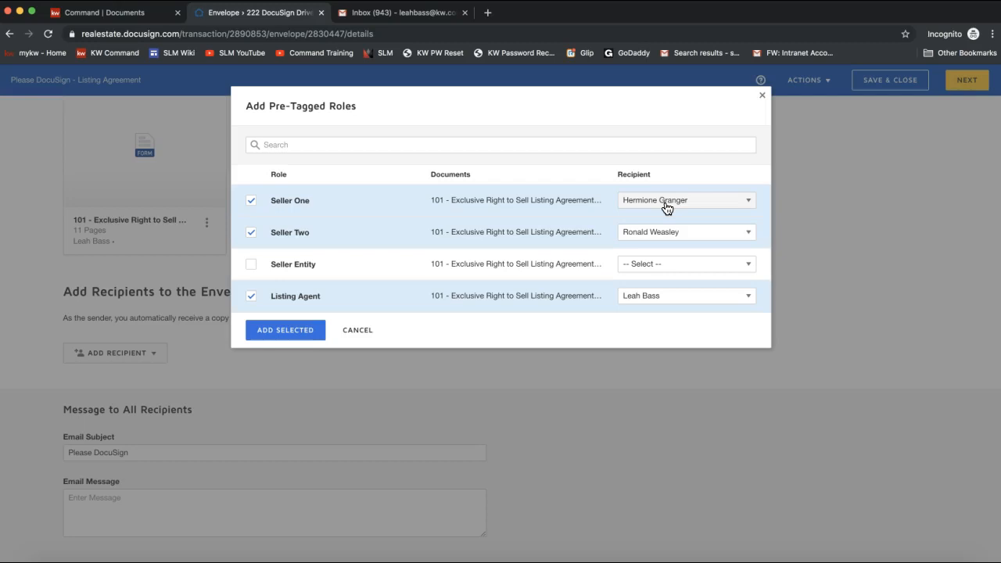
{"action": "left_click", "coordinate": [275, 336]}
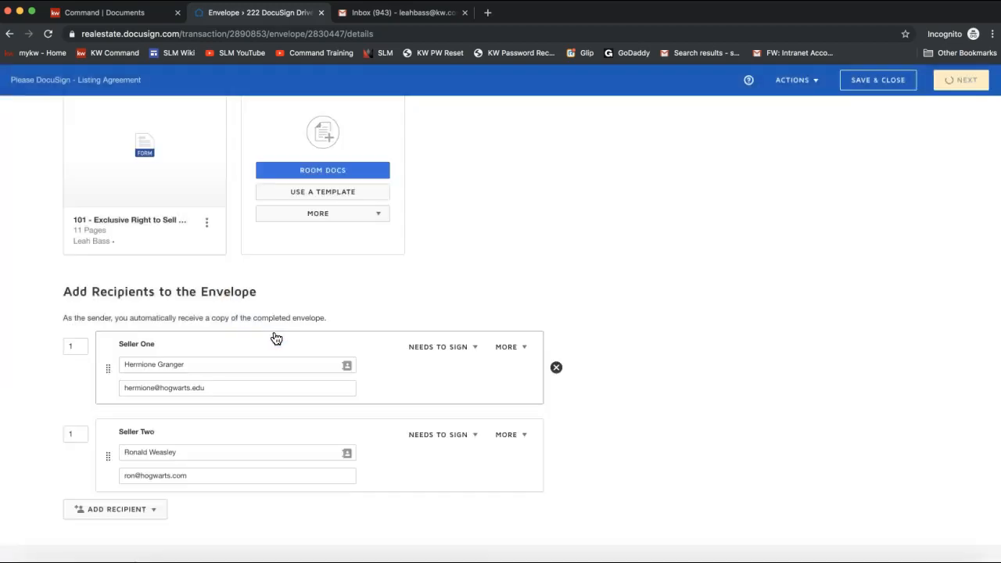
- Change Seller Two's routing order from 1 to 2, keeping Seller One and Listing Agent at 1
{"action": "scroll", "coordinate": [320, 252], "scroll_direction": "down", "scroll_amount": 2}
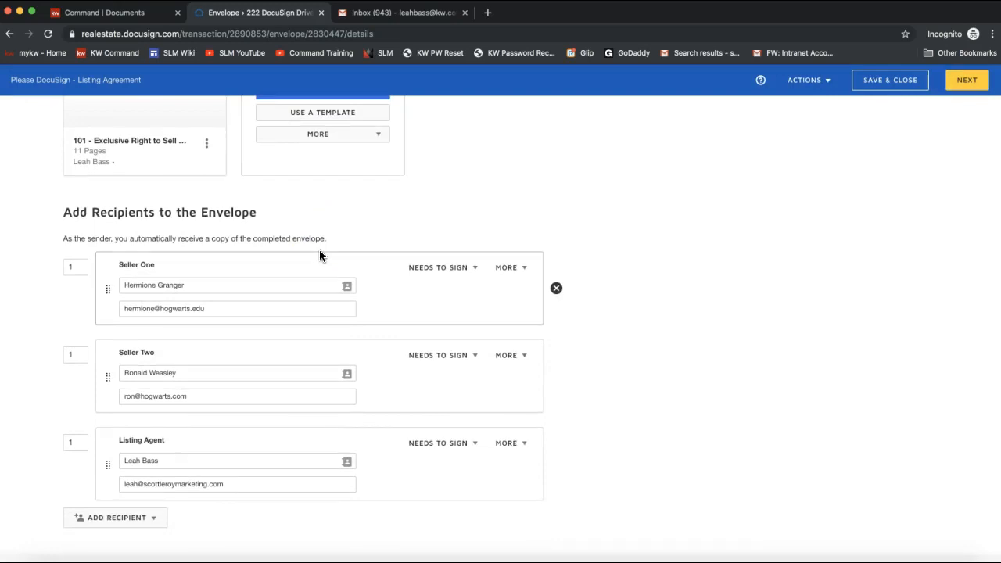
{"action": "left_click", "coordinate": [80, 267]}
{"action": "left_click", "coordinate": [79, 355]}
{"action": "left_click", "coordinate": [79, 442]}
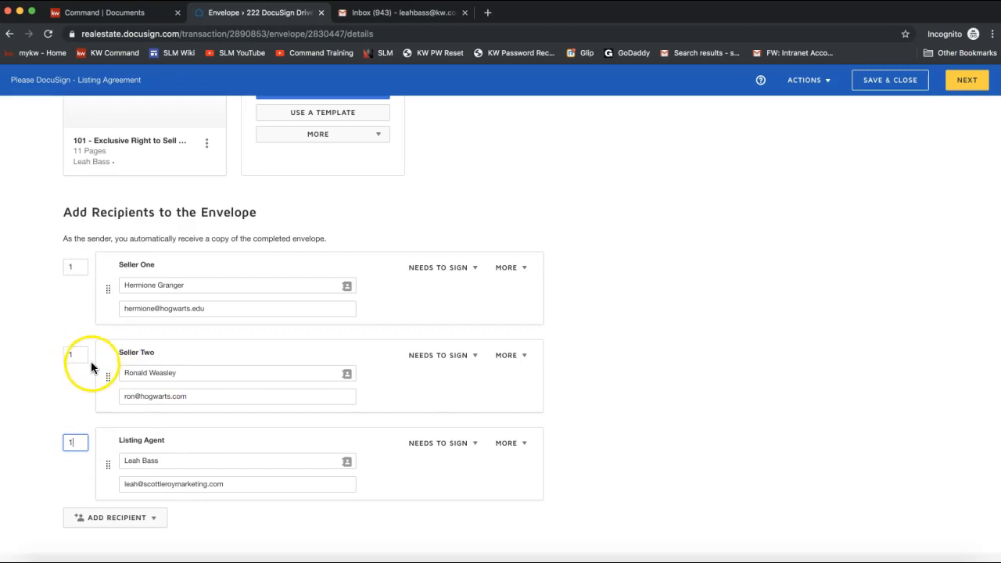
{"action": "left_click_drag", "start_coordinate": [85, 356], "coordinate": [47, 359]}
{"action": "type", "text": "2"}
{"action": "left_click", "coordinate": [69, 396]}
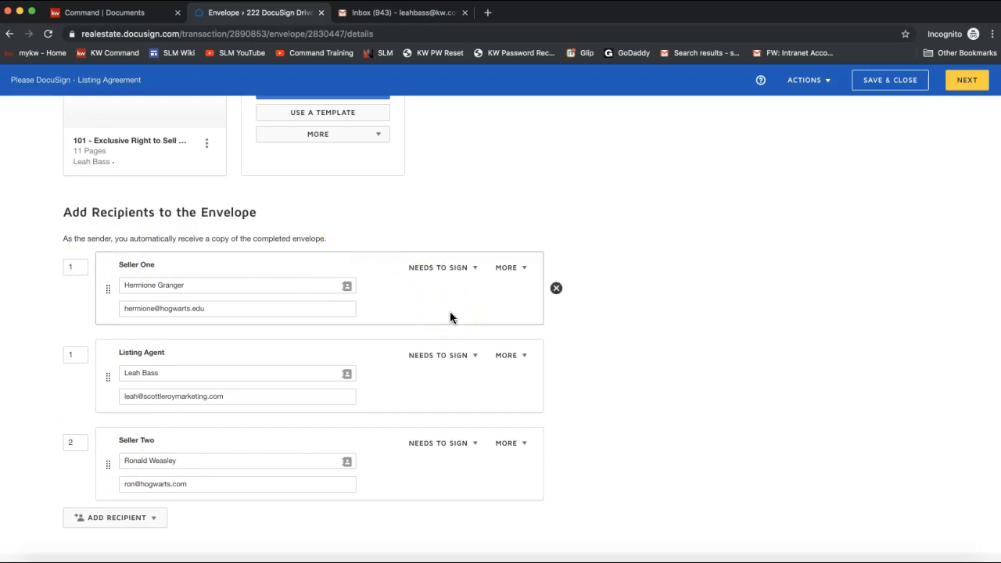
{"action": "left_click", "coordinate": [461, 269]}
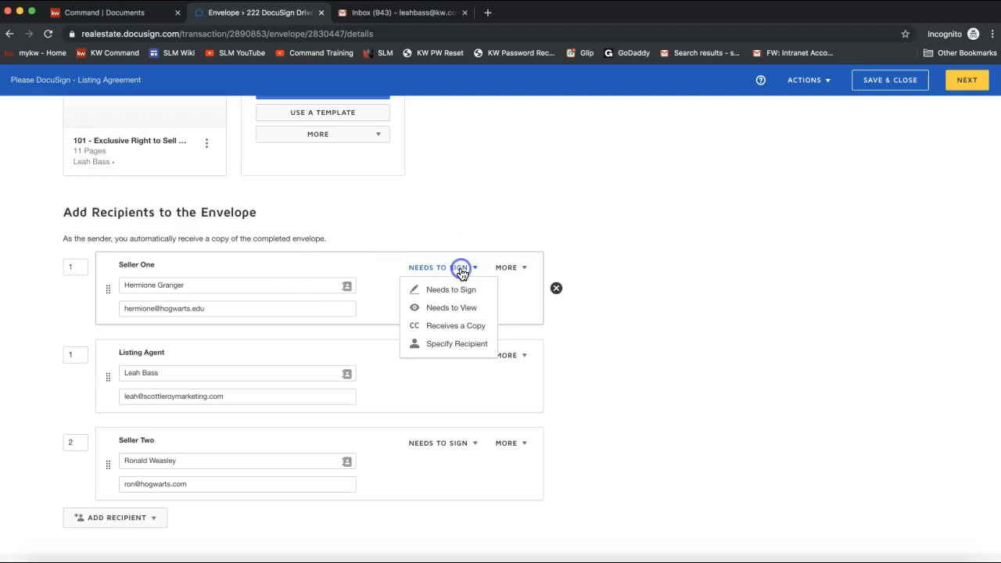
{"action": "left_click", "coordinate": [505, 268]}
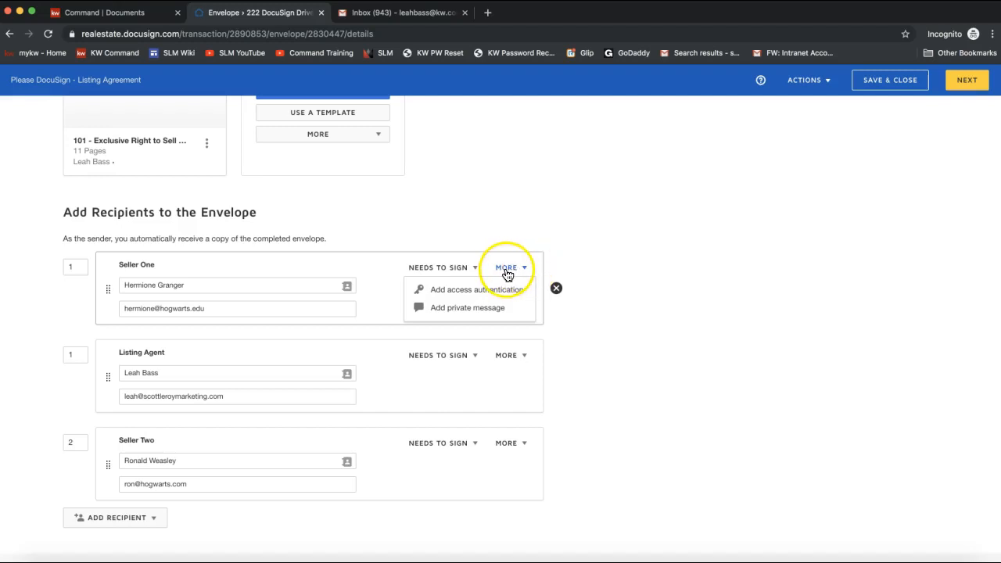
{"action": "left_click", "coordinate": [466, 291]}
{"action": "left_click", "coordinate": [219, 349]}
{"action": "type", "text": "1234"}
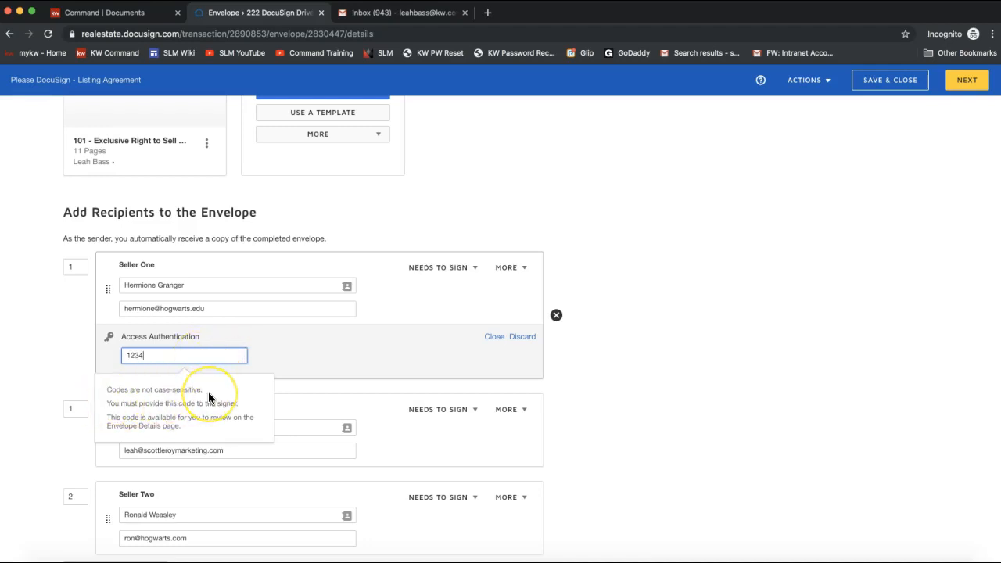
{"action": "left_click_drag", "start_coordinate": [100, 403], "coordinate": [241, 407]}
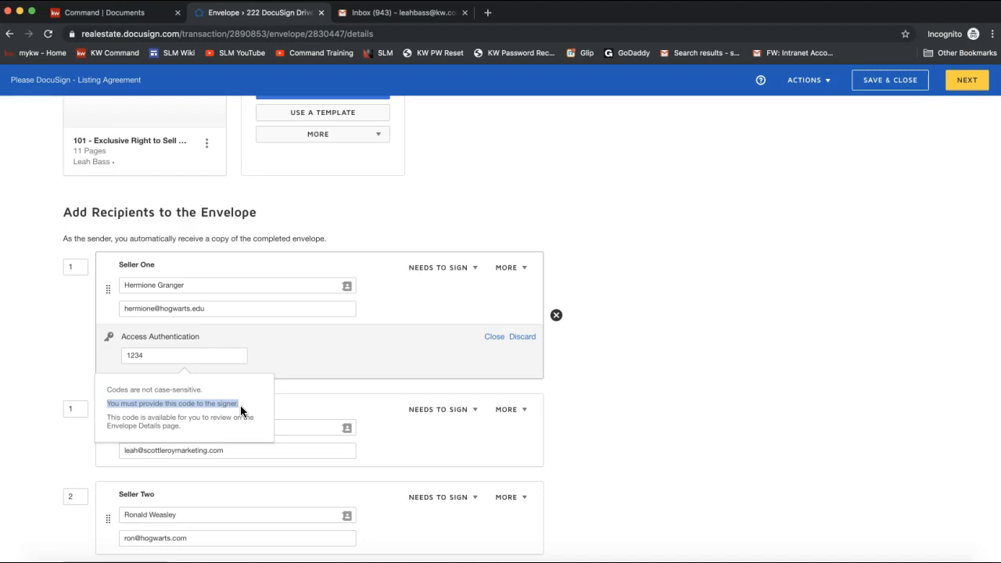
{"action": "left_click", "coordinate": [518, 337]}
{"action": "scroll", "coordinate": [576, 358], "scroll_direction": "down", "scroll_amount": 4}
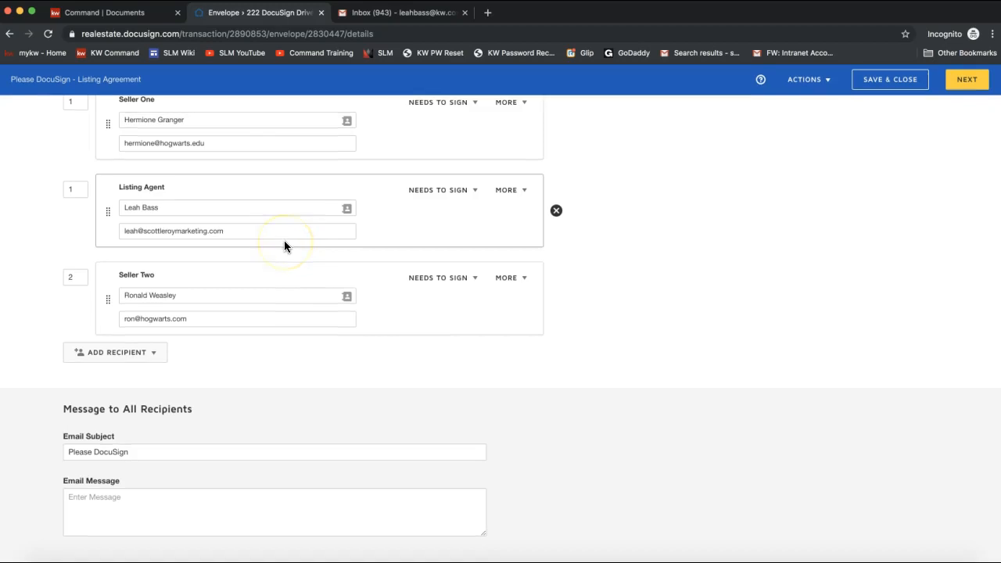
- Write the email message 'Hello! Please sign the attached form that we talked about over the phone…'
{"action": "left_click", "coordinate": [151, 499]}
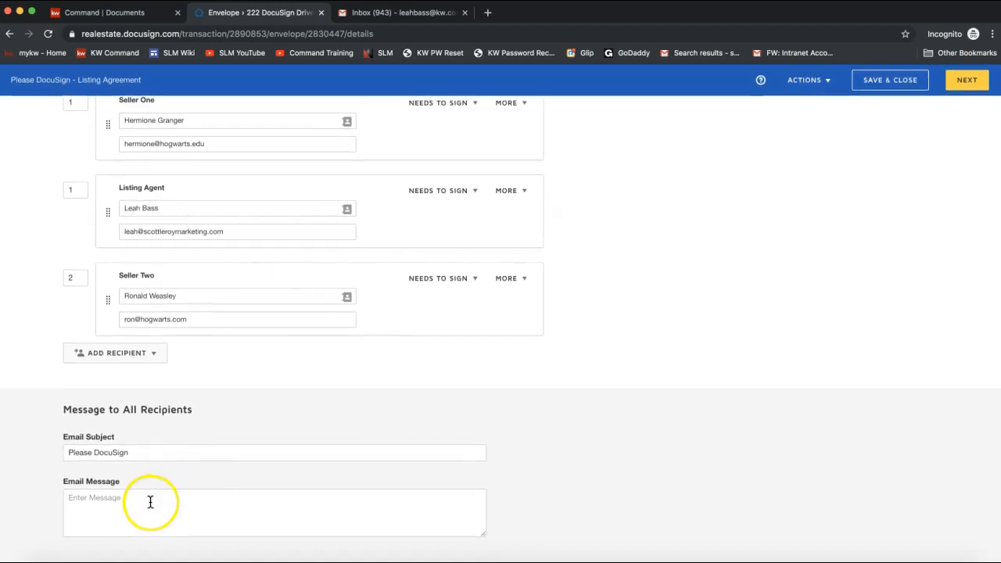
{"action": "left_click", "coordinate": [139, 451]}
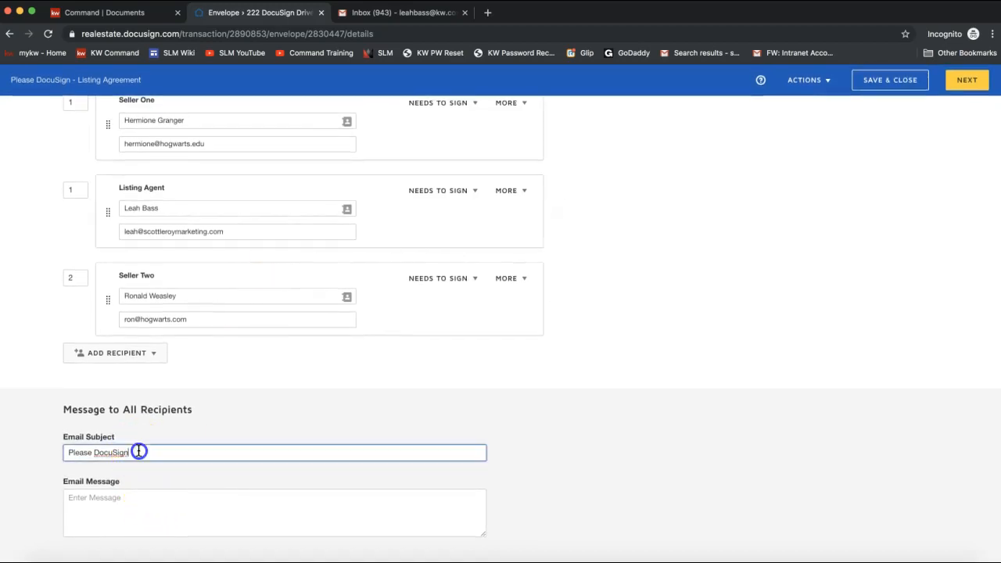
{"action": "left_click", "coordinate": [128, 513]}
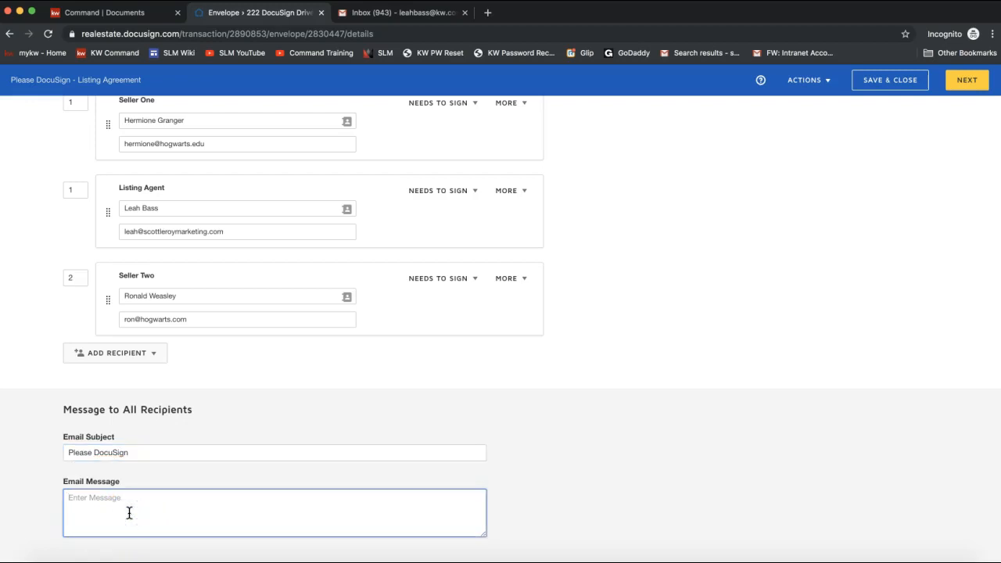
{"action": "left_click", "coordinate": [87, 499]}
{"action": "type", "text": "Hello Please sign the attached form that we talked about over the phone. "}
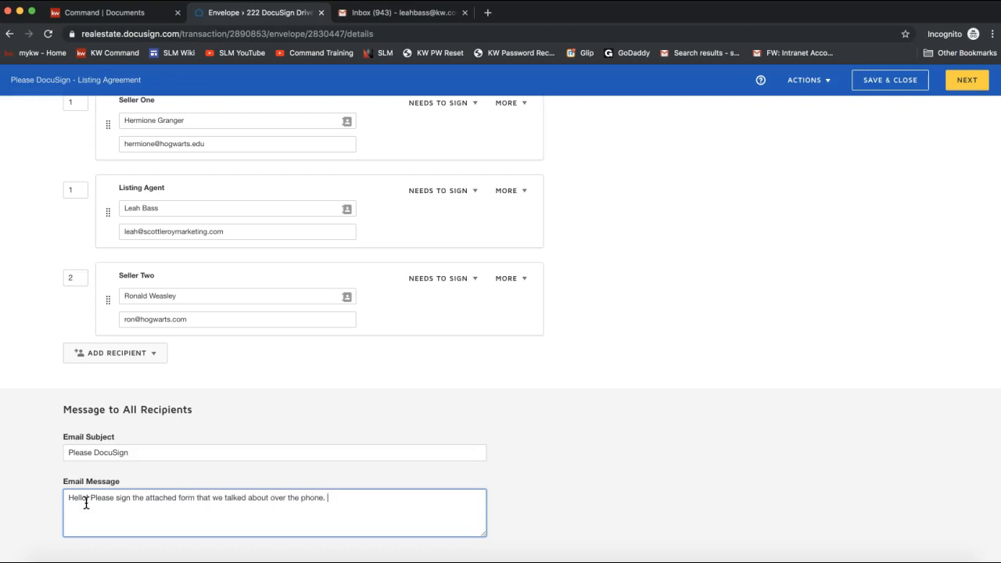
{"action": "type", "text": "Let me know if you have any questions at all!"}
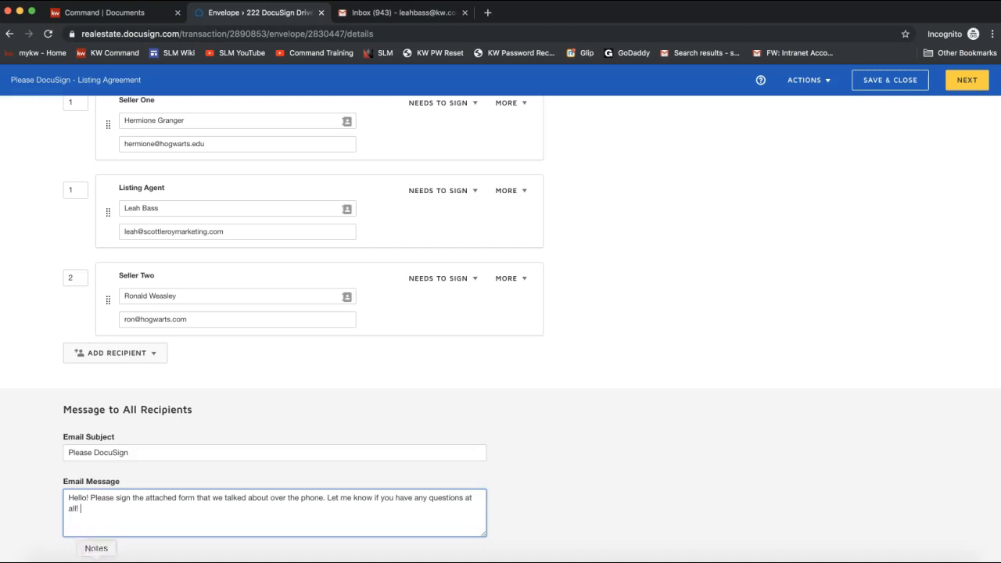
{"action": "left_click", "coordinate": [87, 504]}
{"action": "type", "text": "!"}
- Continue with NEXT to the Add Fields page for the listing agreement
{"action": "left_click", "coordinate": [827, 271]}
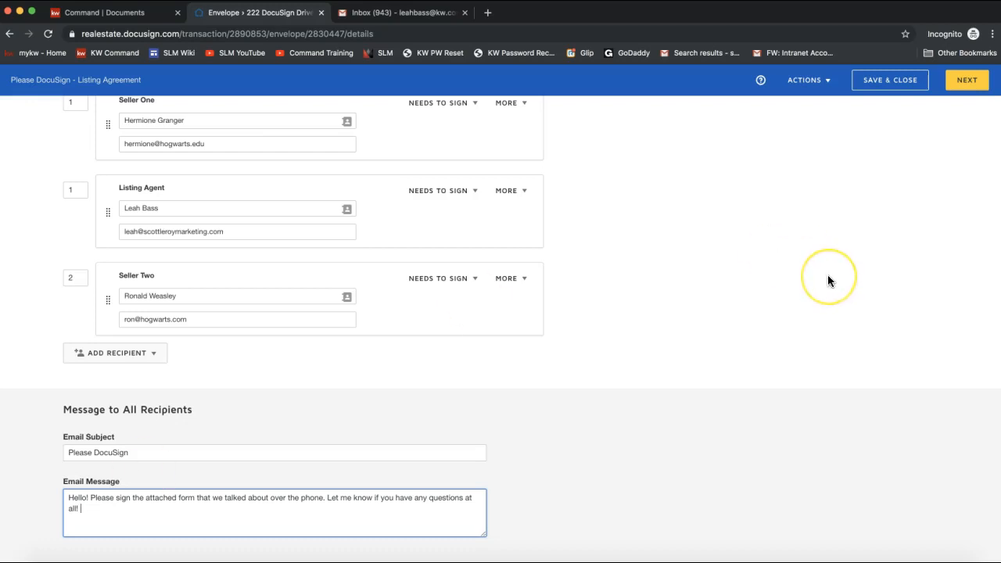
{"action": "left_click", "coordinate": [754, 312]}
{"action": "scroll", "coordinate": [753, 312], "scroll_direction": "up", "scroll_amount": 5}
{"action": "left_click", "coordinate": [913, 227]}
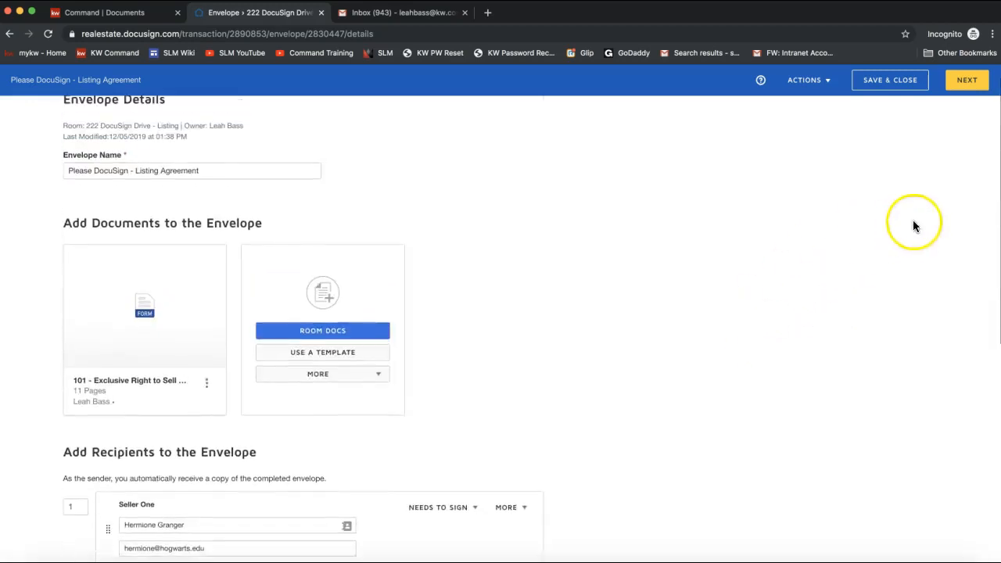
{"action": "left_click", "coordinate": [972, 83]}
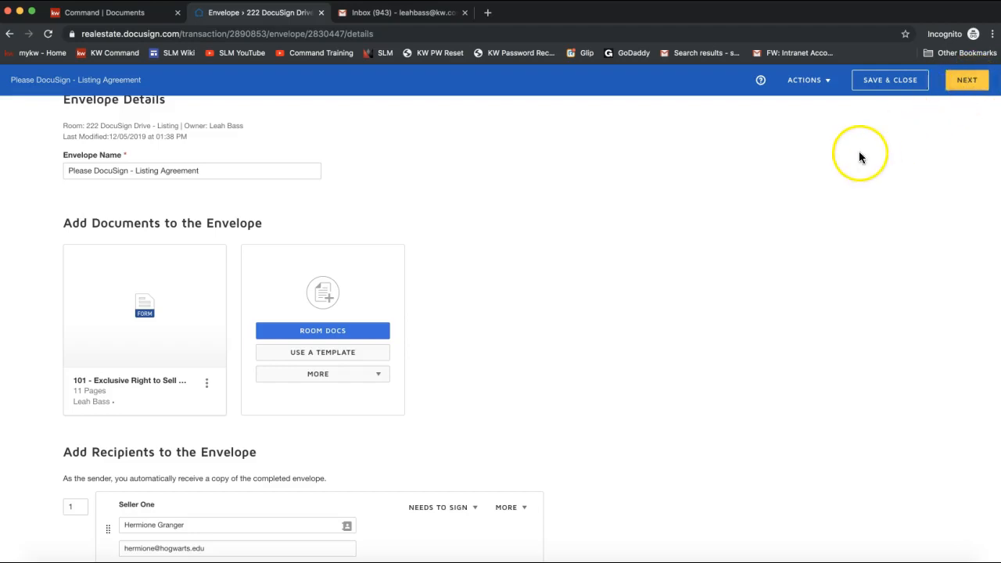
{"action": "scroll", "coordinate": [860, 157], "scroll_direction": "up", "scroll_amount": 2}
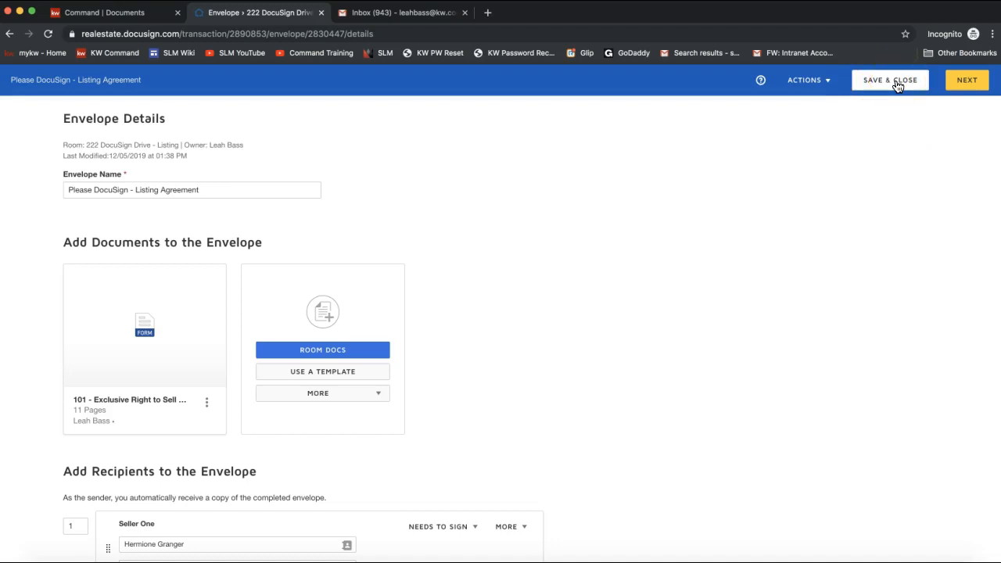
{"action": "left_click", "coordinate": [968, 86]}
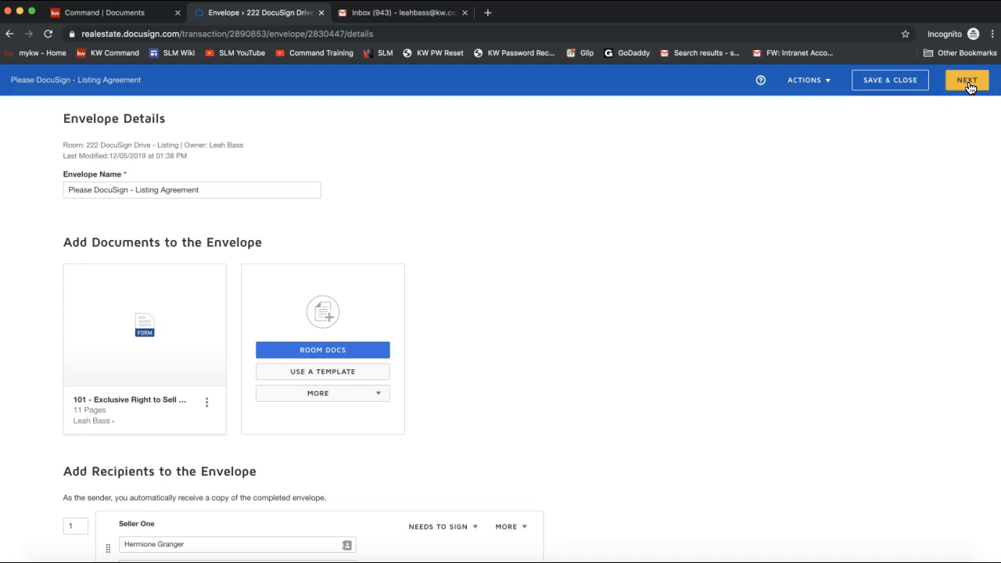
- Continue to the Add Fields editor, scroll to page 1's footer initials and list the field recipients
{"action": "left_click", "coordinate": [969, 87]}
{"action": "left_click", "coordinate": [968, 82]}
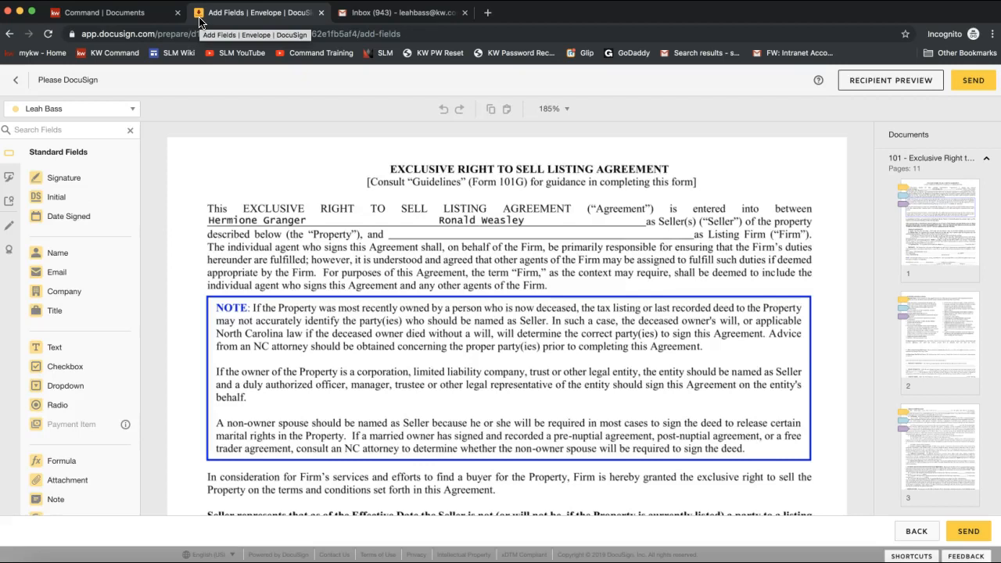
{"action": "scroll", "coordinate": [269, 167], "scroll_direction": "down", "scroll_amount": 5}
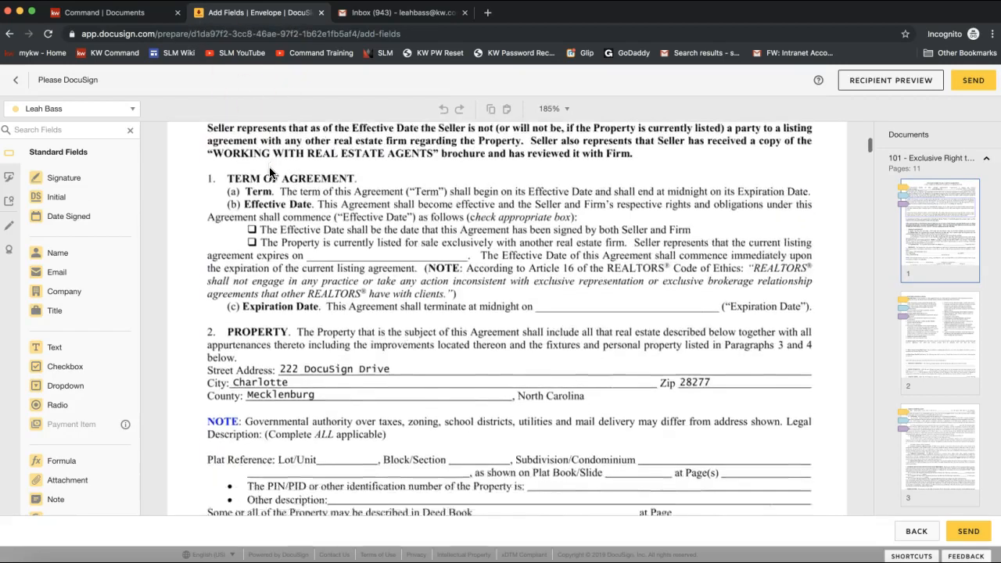
{"action": "scroll", "coordinate": [270, 173], "scroll_direction": "down", "scroll_amount": 2}
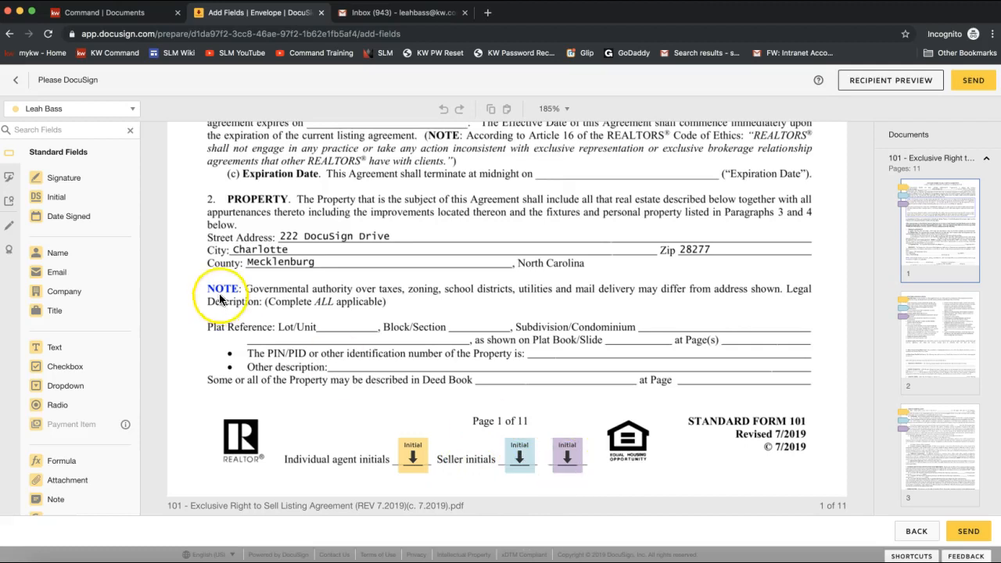
{"action": "left_click", "coordinate": [83, 113]}
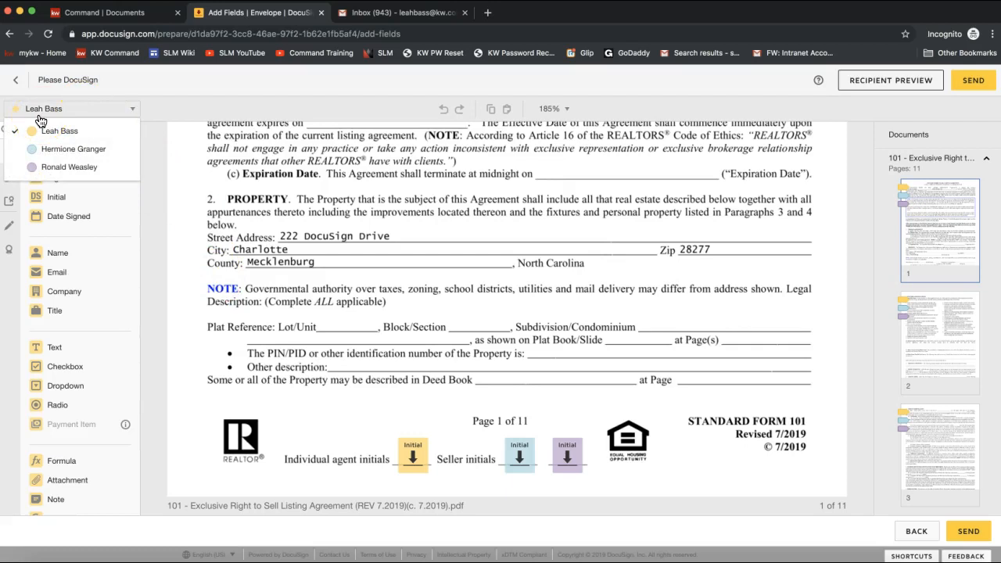
{"action": "left_click", "coordinate": [84, 153]}
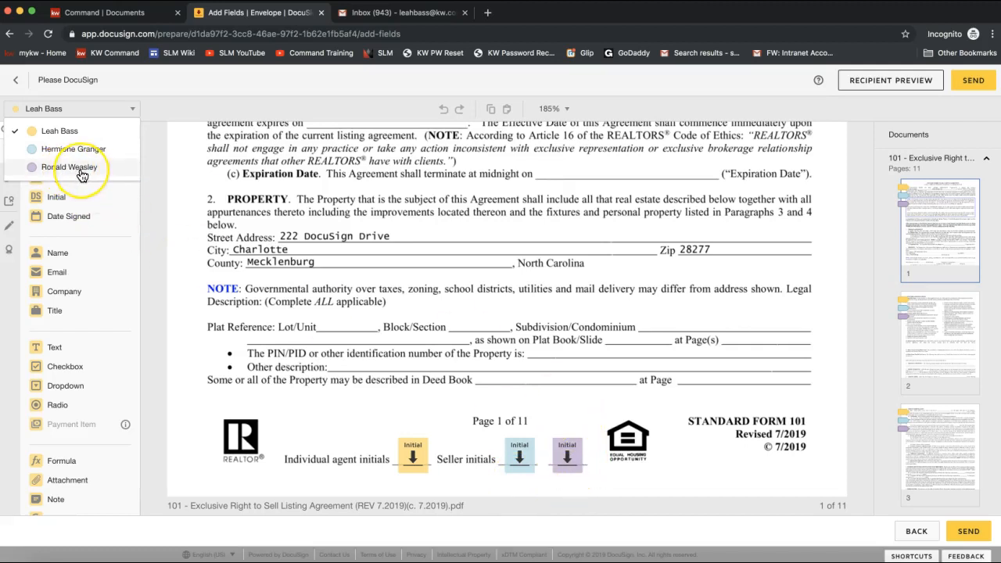
{"action": "left_click", "coordinate": [330, 274]}
{"action": "scroll", "coordinate": [330, 274], "scroll_direction": "up", "scroll_amount": 5}
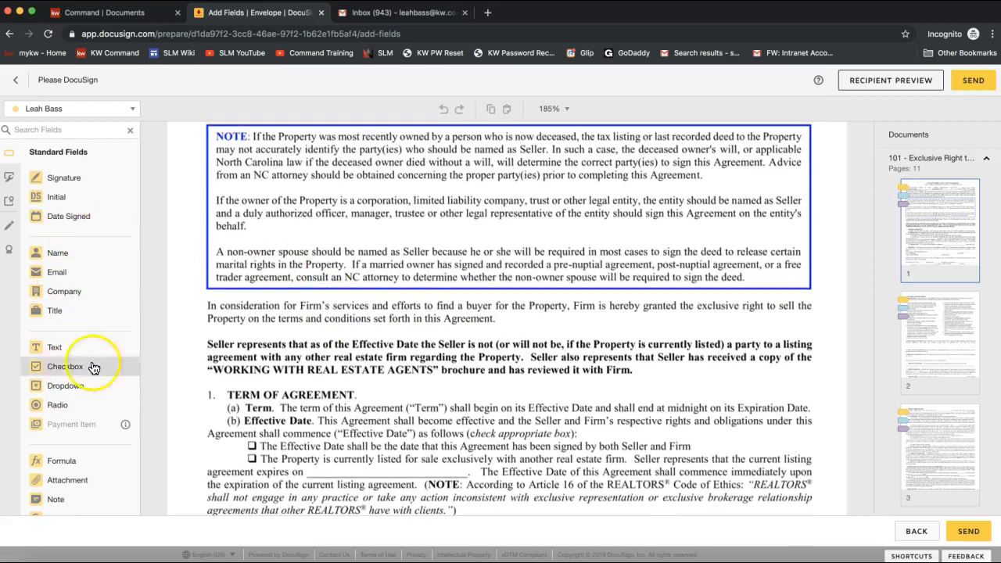
{"action": "scroll", "coordinate": [428, 328], "scroll_direction": "up", "scroll_amount": 2}
{"action": "scroll", "coordinate": [428, 329], "scroll_direction": "up", "scroll_amount": 2}
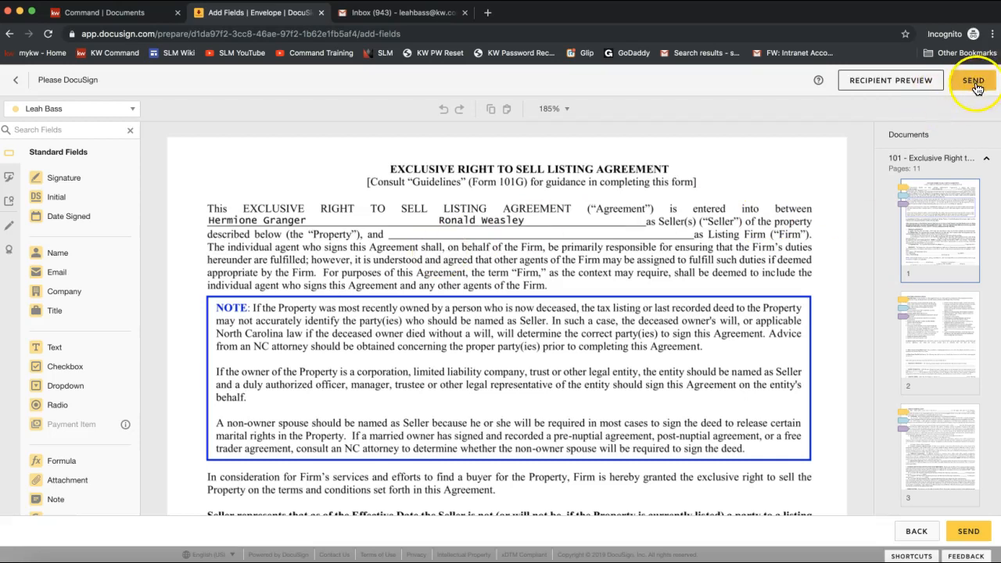
- Preview the envelope as Seller One in tablet, phone and desktop layouts
{"action": "left_click", "coordinate": [862, 87]}
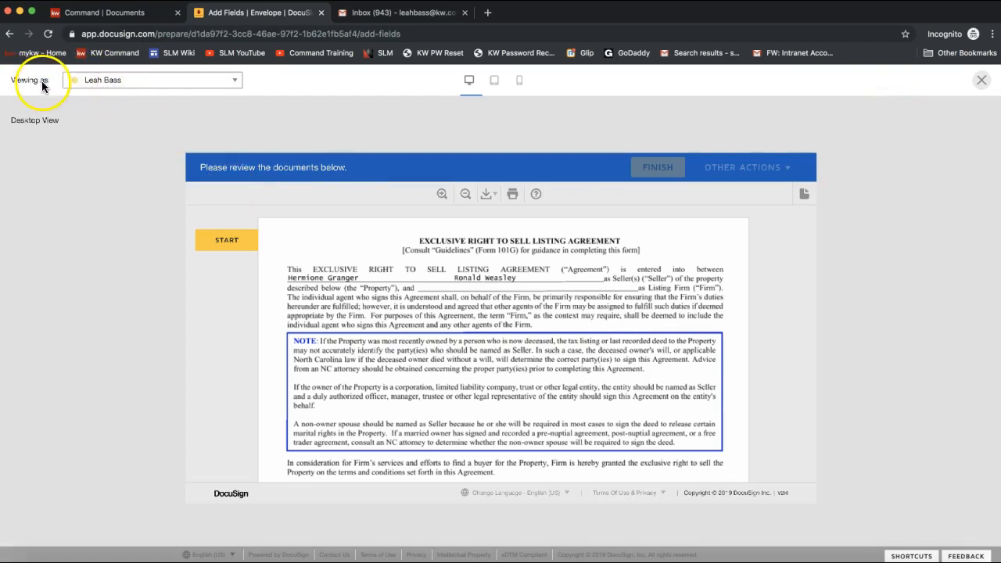
{"action": "left_click", "coordinate": [101, 80]}
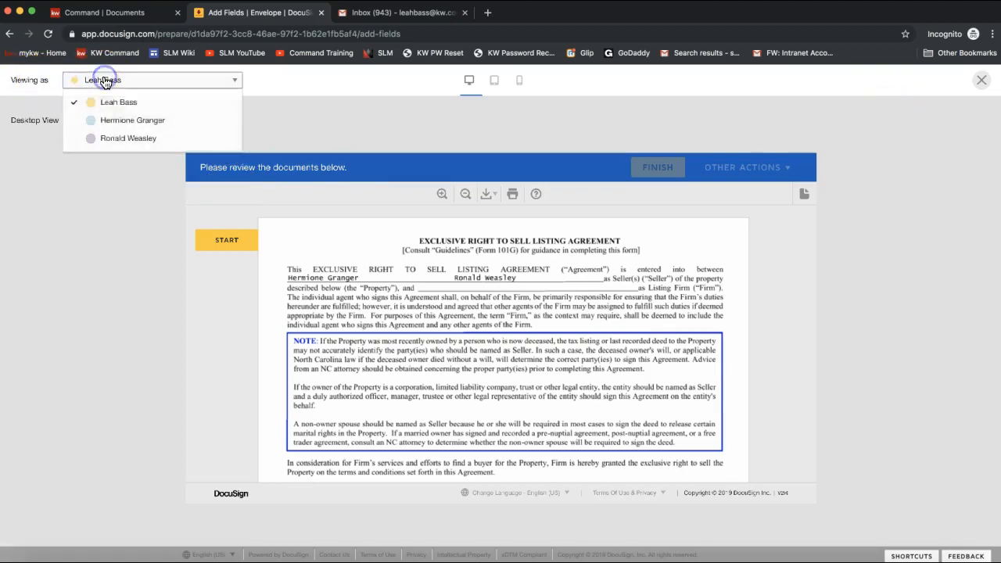
{"action": "left_click", "coordinate": [119, 121]}
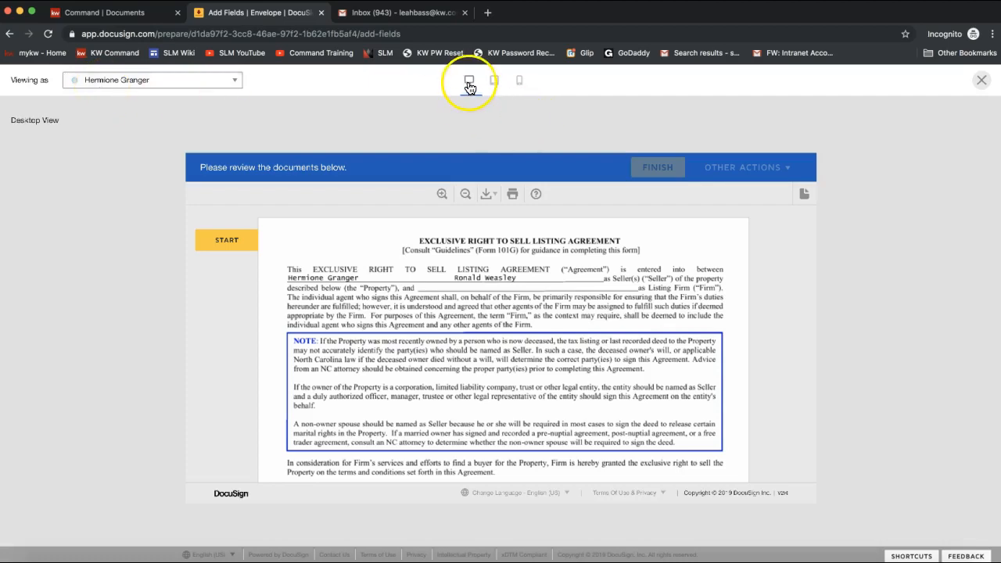
{"action": "left_click", "coordinate": [494, 81]}
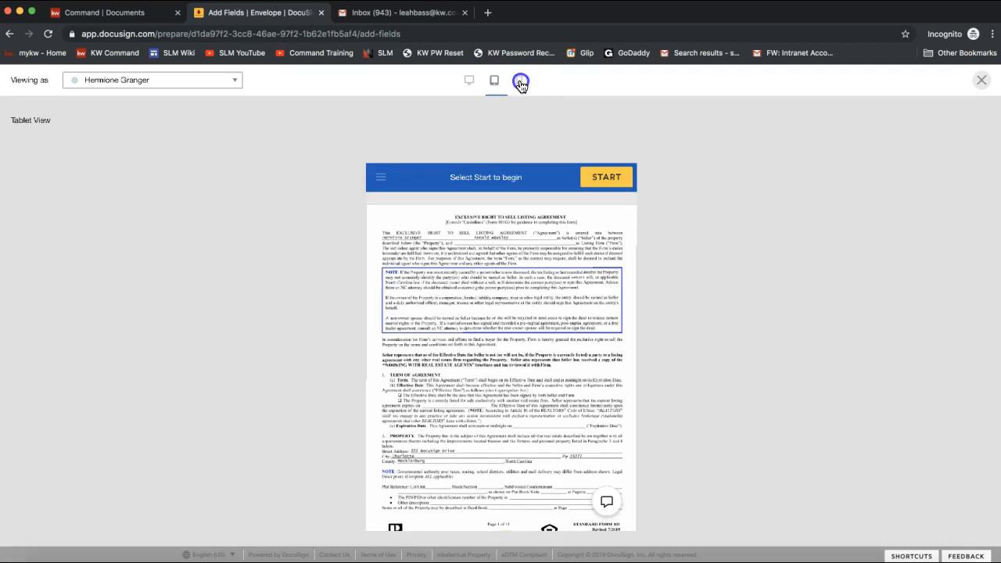
{"action": "left_click", "coordinate": [519, 81]}
{"action": "left_click", "coordinate": [469, 81]}
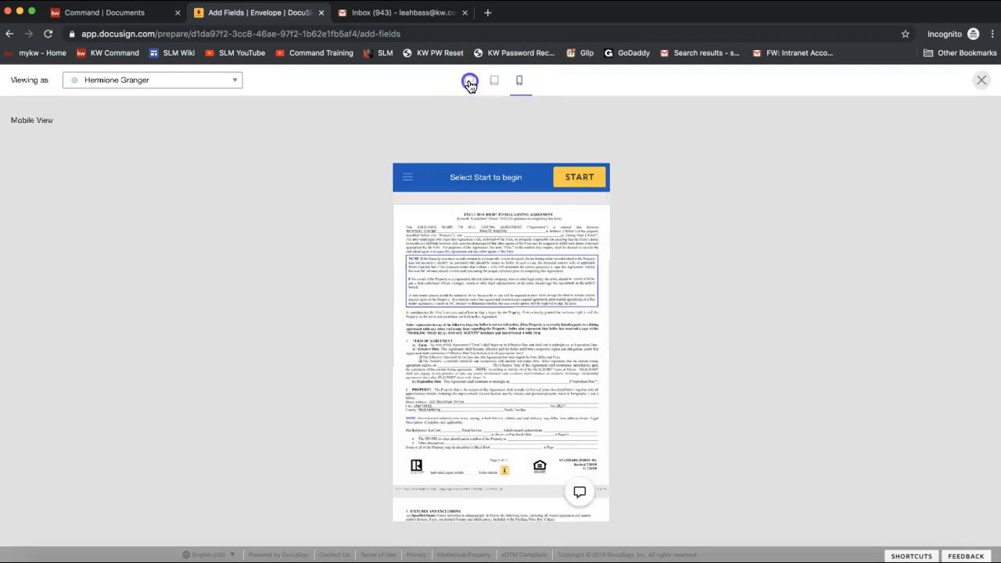
- Apply the required initials on pages 1 and 2, then close the recipient preview
{"action": "left_click", "coordinate": [227, 240]}
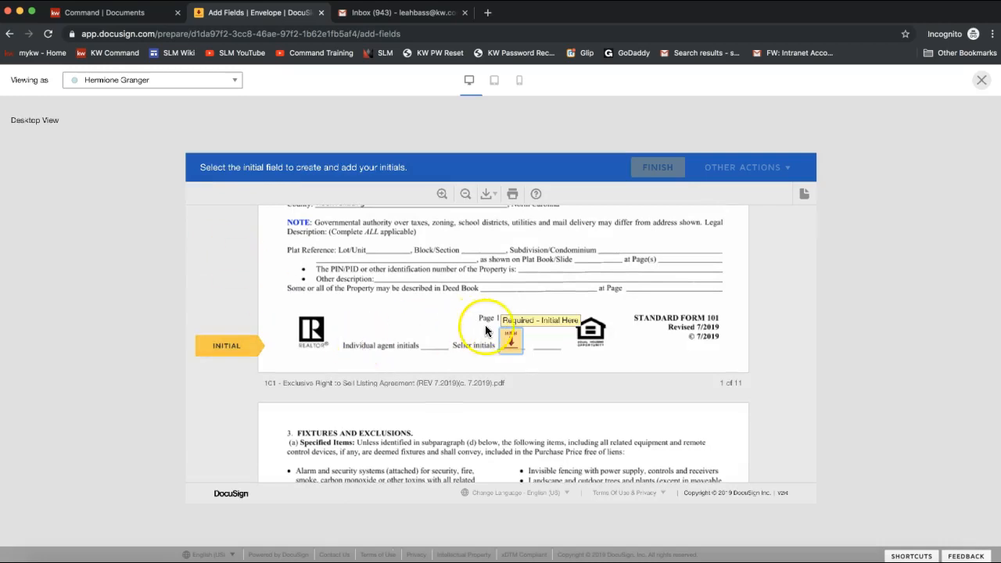
{"action": "left_click", "coordinate": [512, 341]}
{"action": "scroll", "coordinate": [615, 356], "scroll_direction": "up", "scroll_amount": 5}
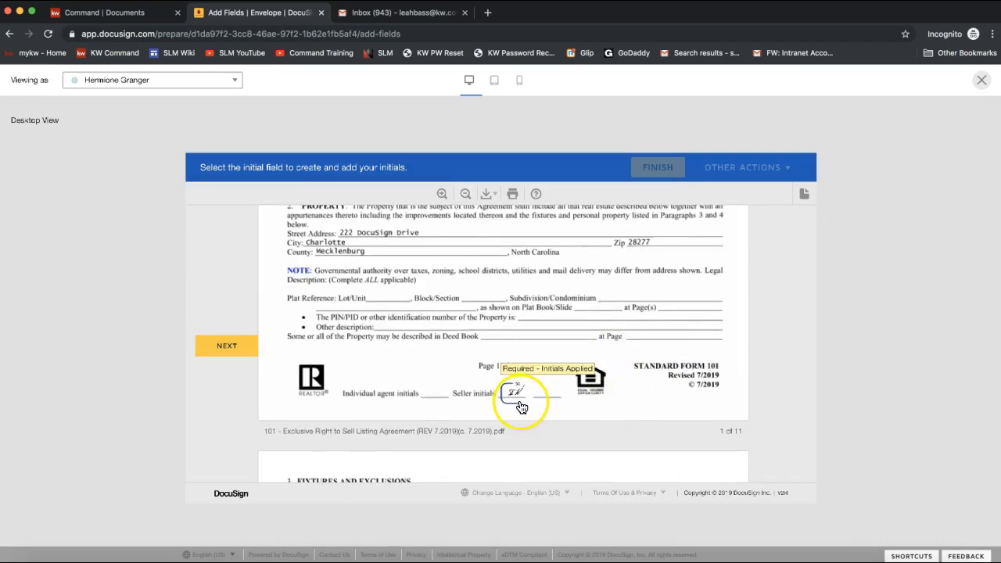
{"action": "left_click", "coordinate": [233, 346]}
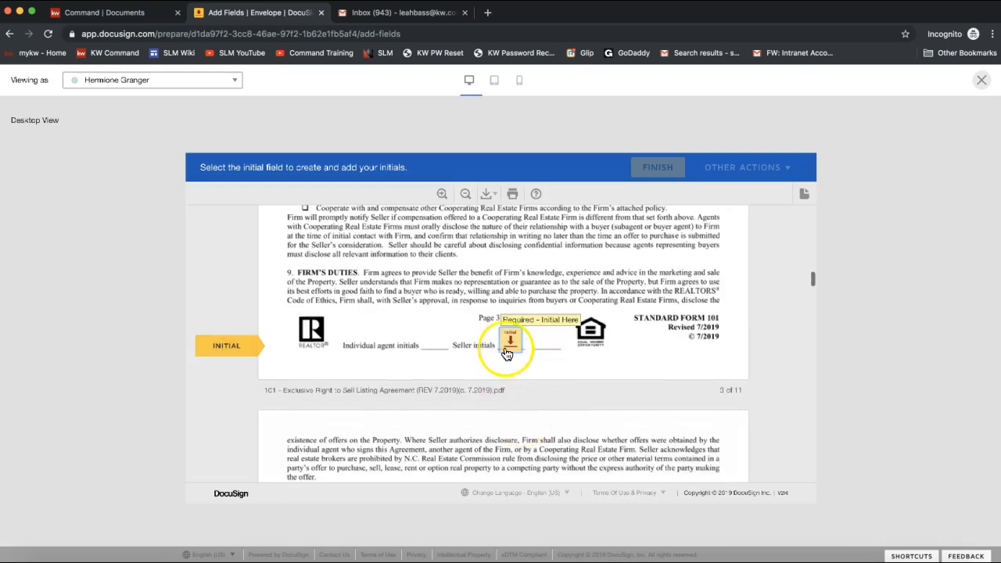
{"action": "left_click", "coordinate": [504, 348]}
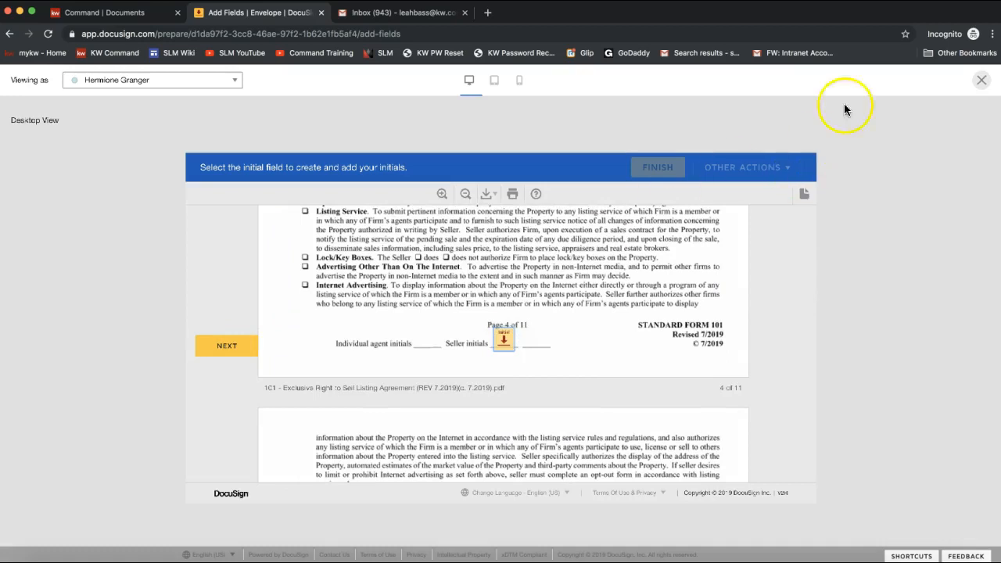
{"action": "left_click", "coordinate": [982, 82]}
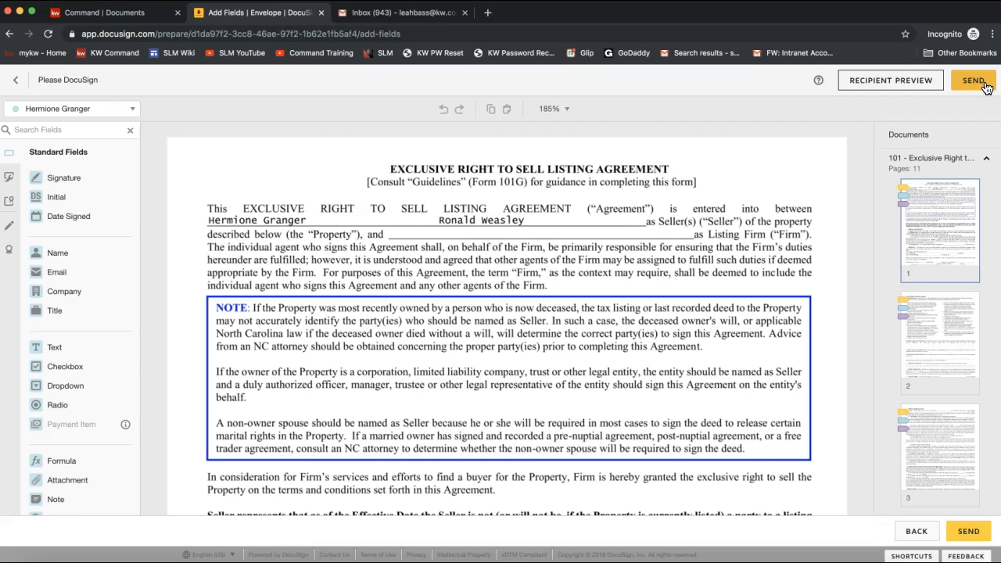
- Send the listing agreement envelope to its recipients
{"action": "left_click", "coordinate": [983, 86]}
{"action": "left_click", "coordinate": [967, 90]}
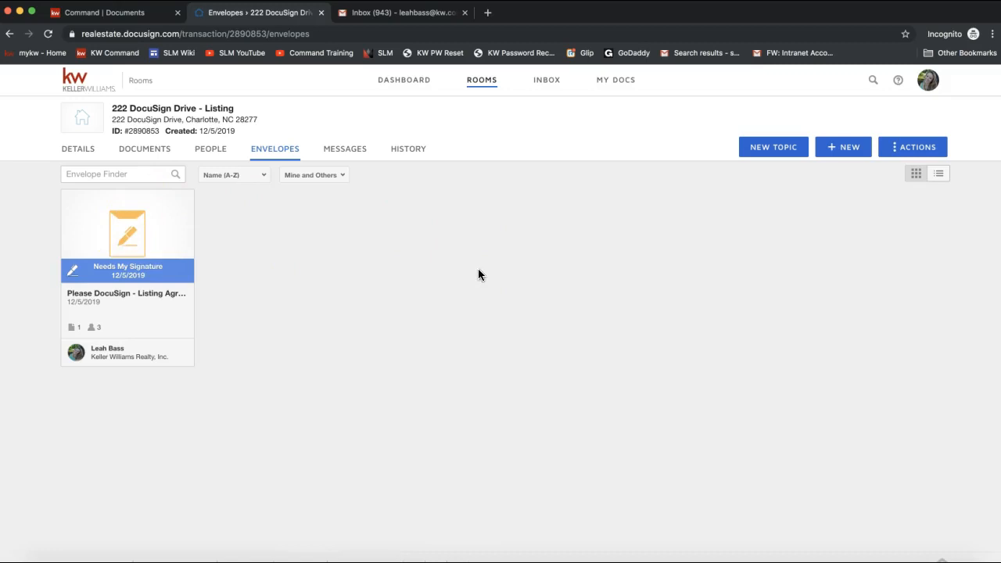
{"action": "left_click", "coordinate": [102, 242]}
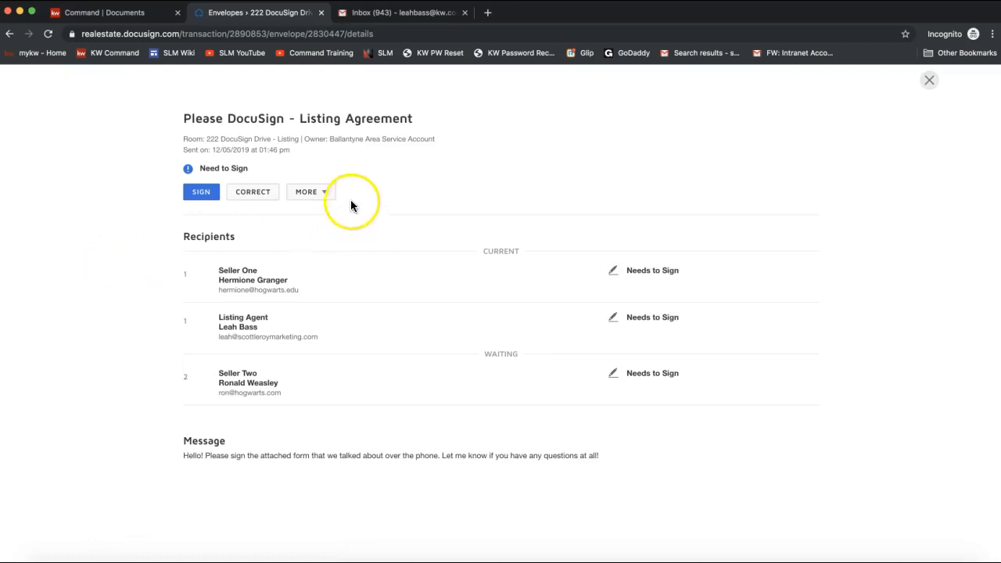
{"action": "left_click", "coordinate": [322, 193]}
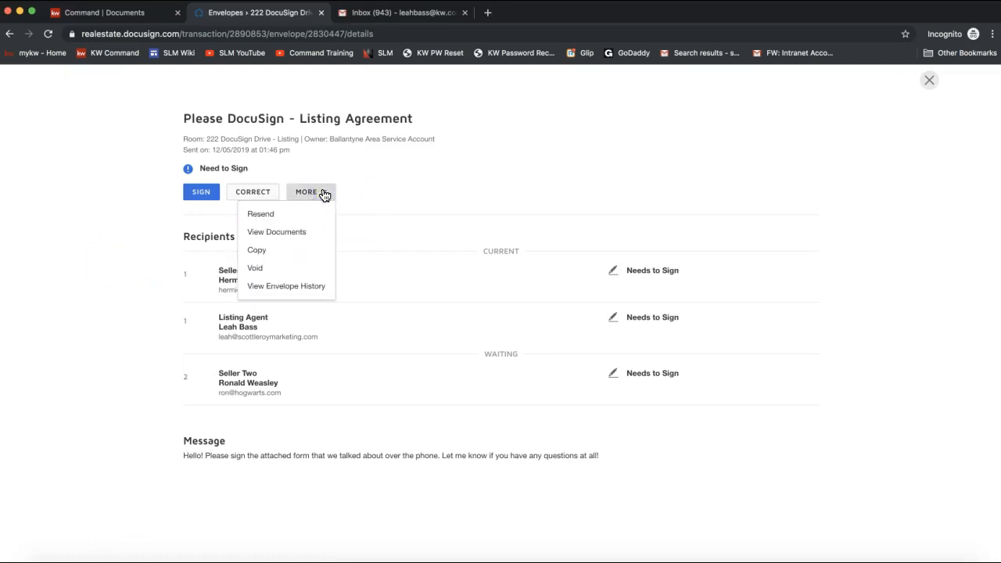
{"action": "left_click", "coordinate": [154, 215]}
{"action": "left_click_drag", "start_coordinate": [249, 168], "coordinate": [197, 164]}
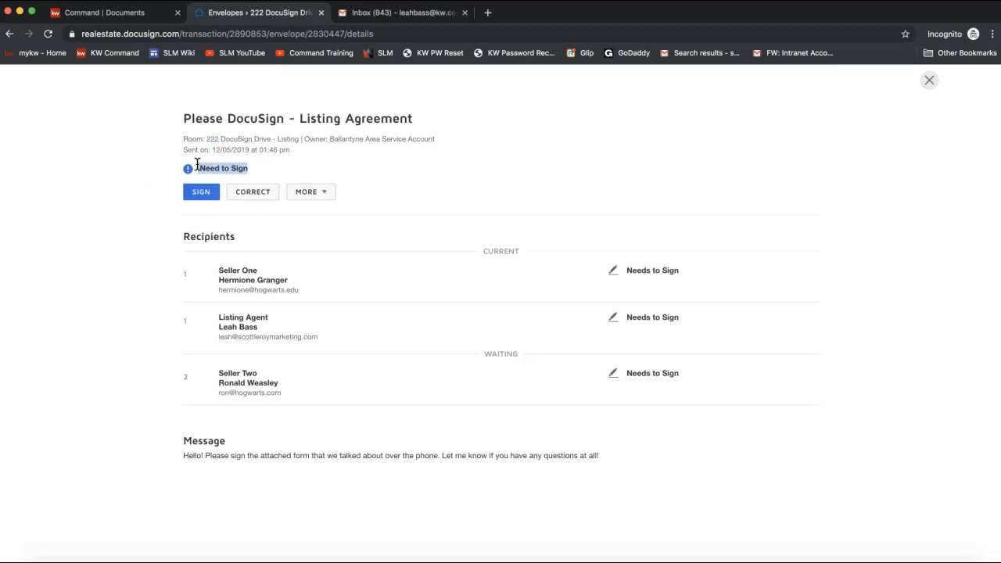
{"action": "left_click", "coordinate": [202, 200]}
{"action": "left_click", "coordinate": [259, 197]}
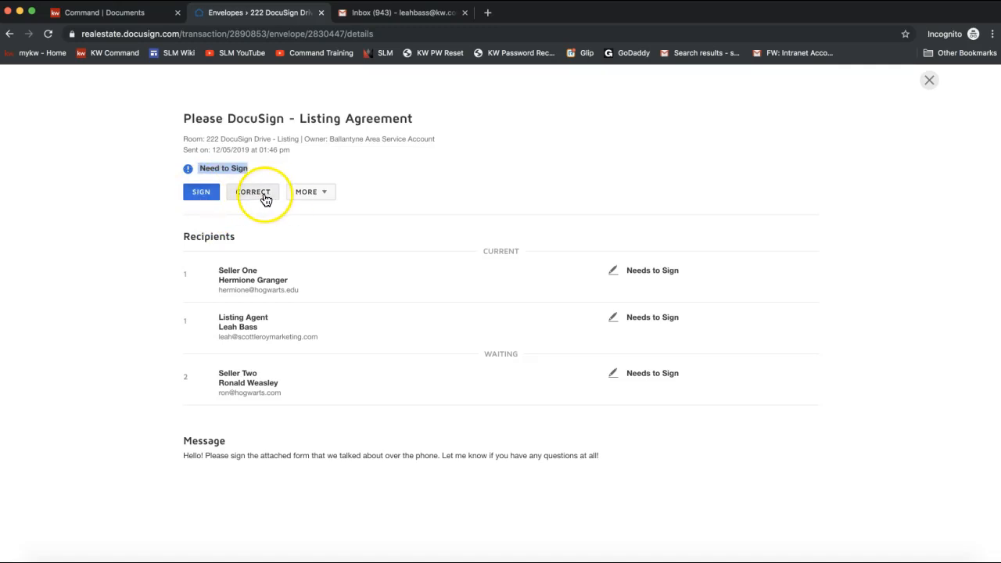
{"action": "left_click", "coordinate": [317, 202]}
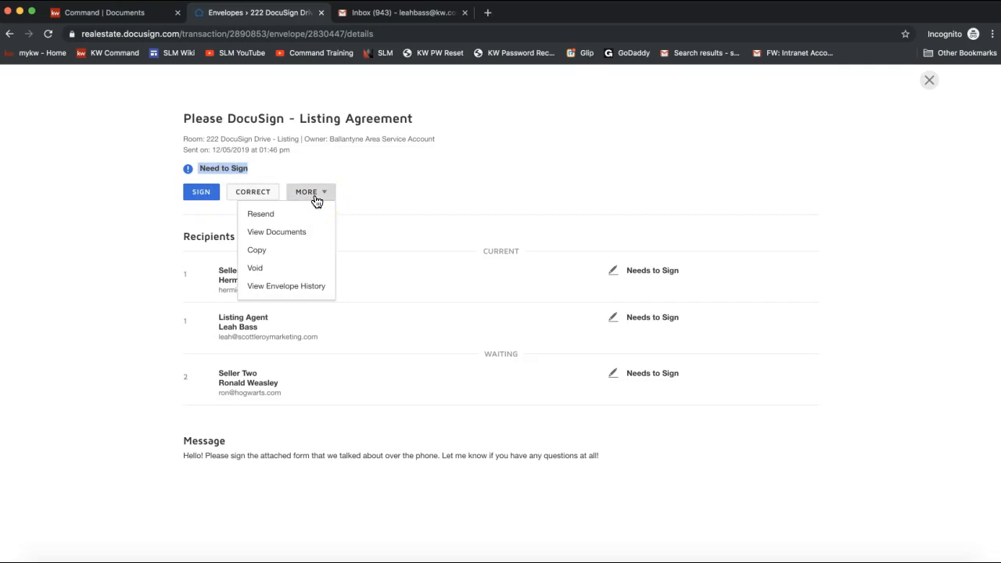
{"action": "left_click", "coordinate": [260, 217]}
{"action": "left_click", "coordinate": [537, 129]}
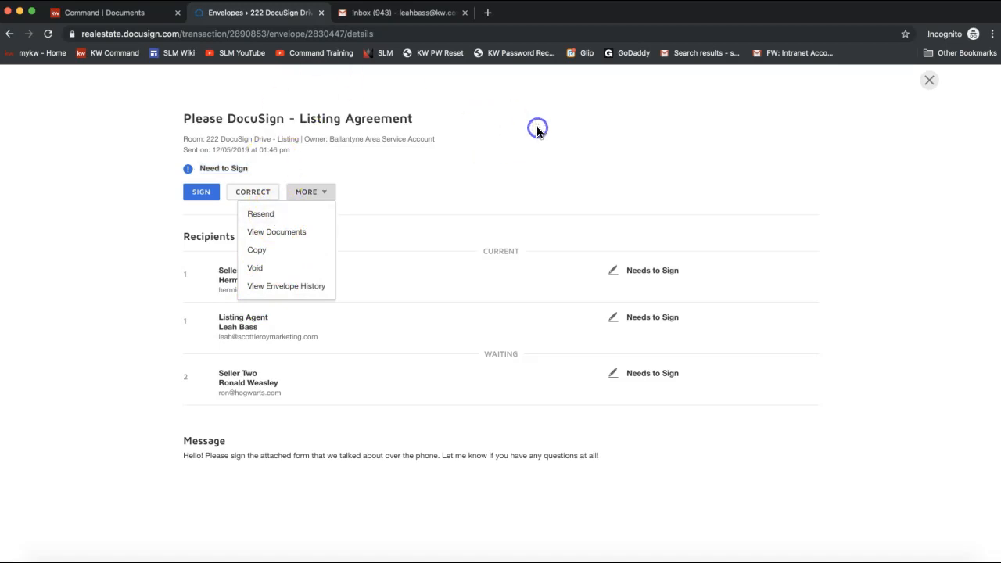
{"action": "left_click", "coordinate": [921, 113]}
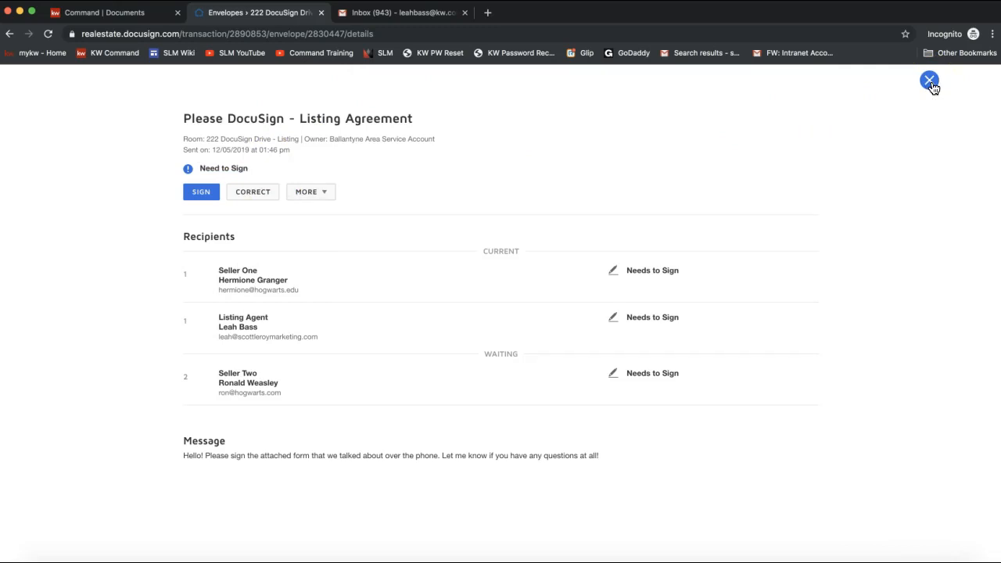
{"action": "left_click", "coordinate": [930, 81]}
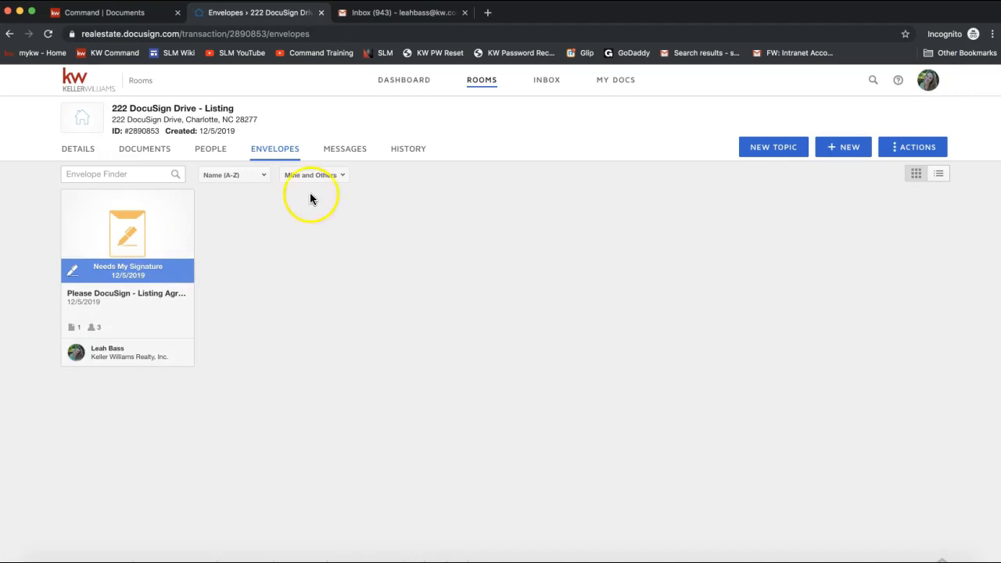
- Look through the room's Messages and History, then open Documents and its Actions menu
{"action": "left_click", "coordinate": [345, 158]}
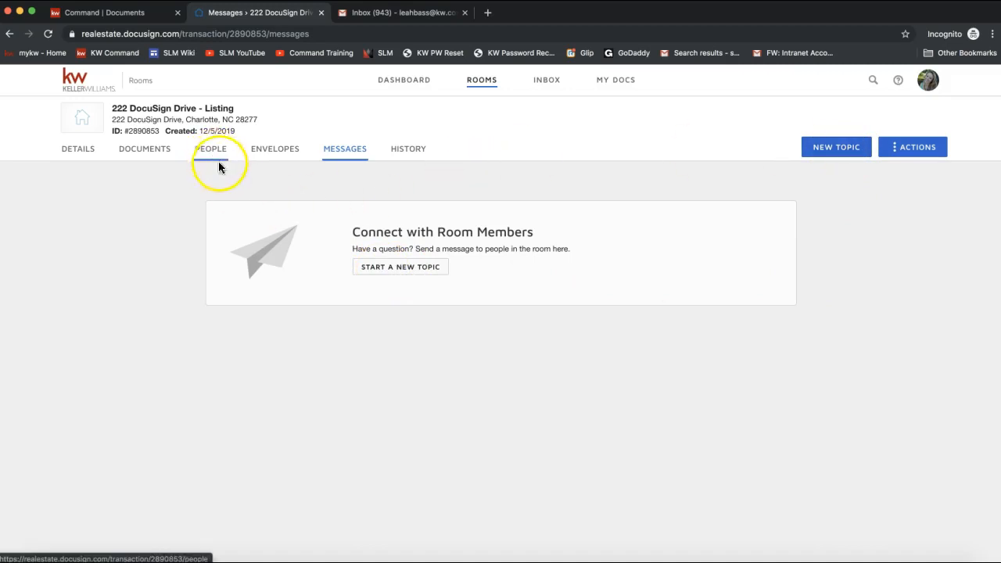
{"action": "left_click", "coordinate": [402, 156]}
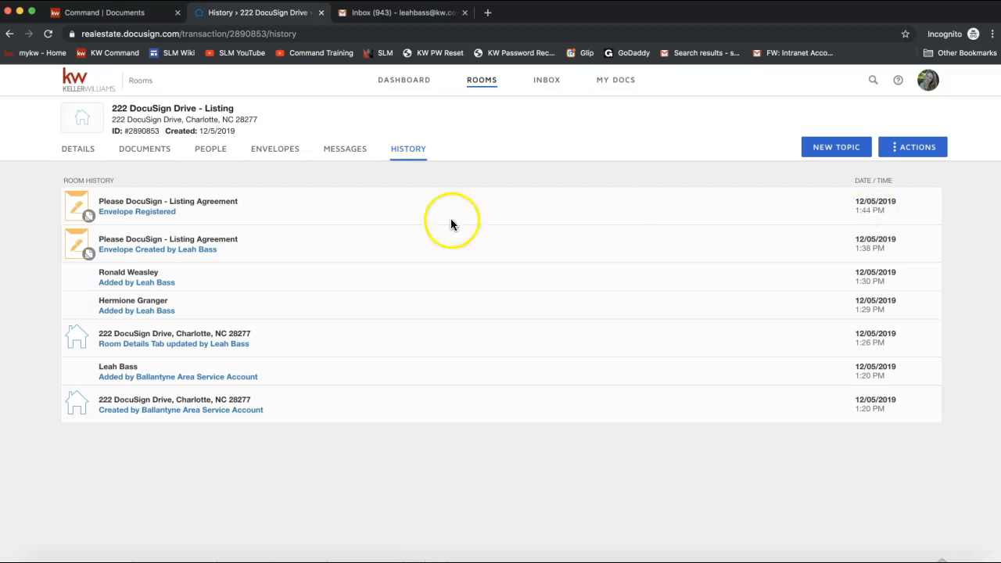
{"action": "left_click", "coordinate": [133, 155]}
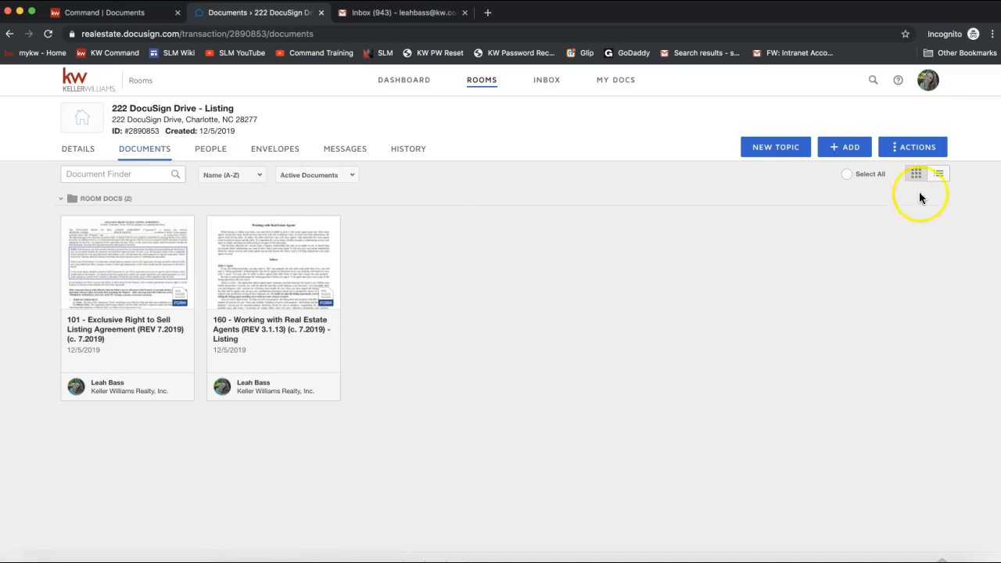
{"action": "left_click", "coordinate": [907, 151]}
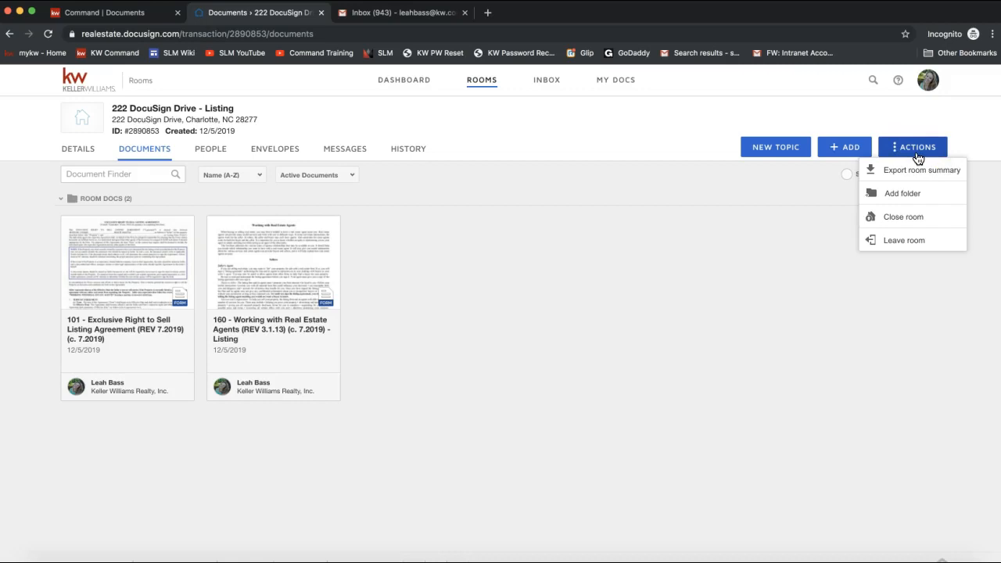
- Create a folder named Listing Folder in the room
{"action": "left_click", "coordinate": [903, 200]}
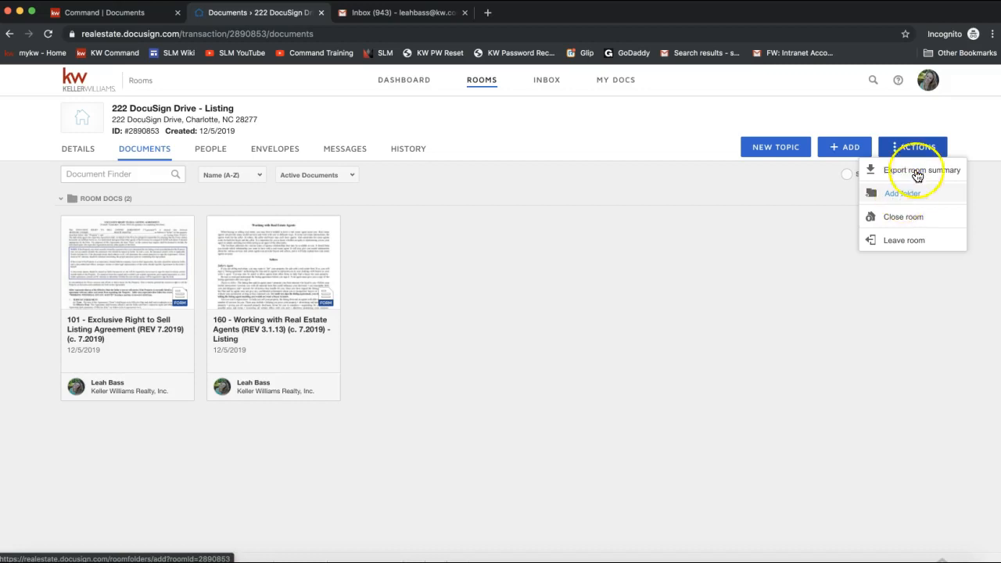
{"action": "left_click", "coordinate": [900, 200]}
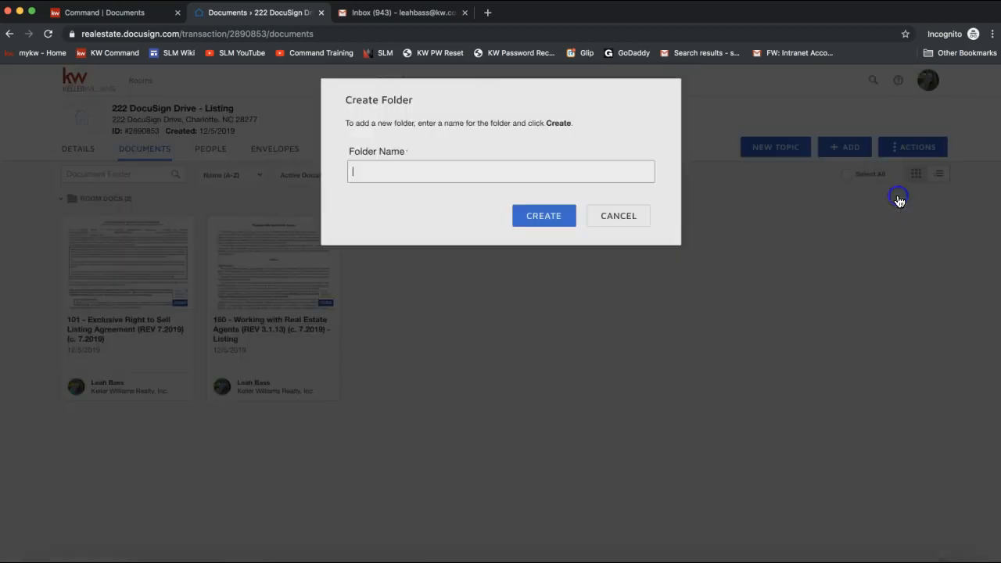
{"action": "left_click", "coordinate": [403, 175]}
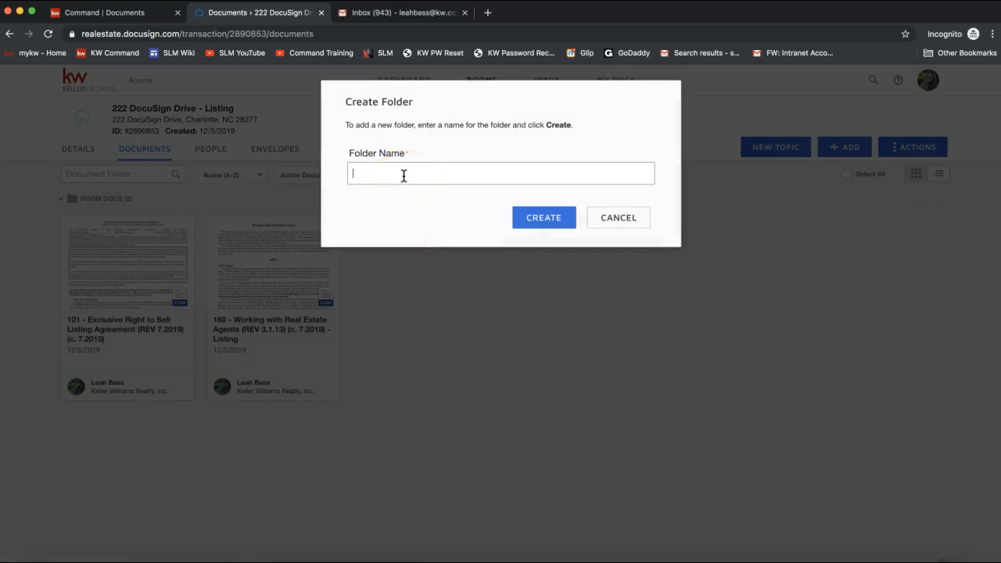
{"action": "type", "text": "Listing"}
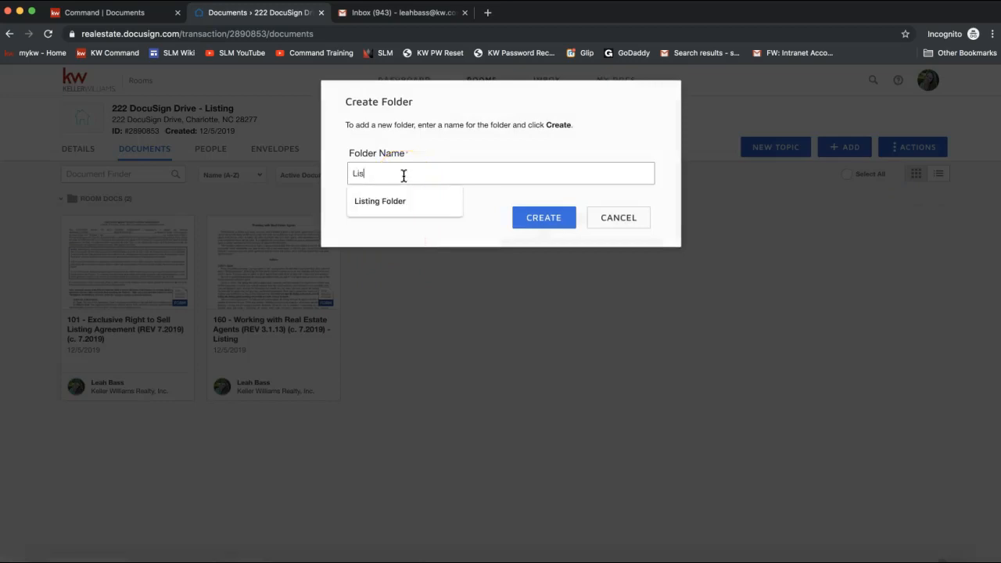
{"action": "left_click", "coordinate": [394, 203]}
{"action": "left_click", "coordinate": [537, 226]}
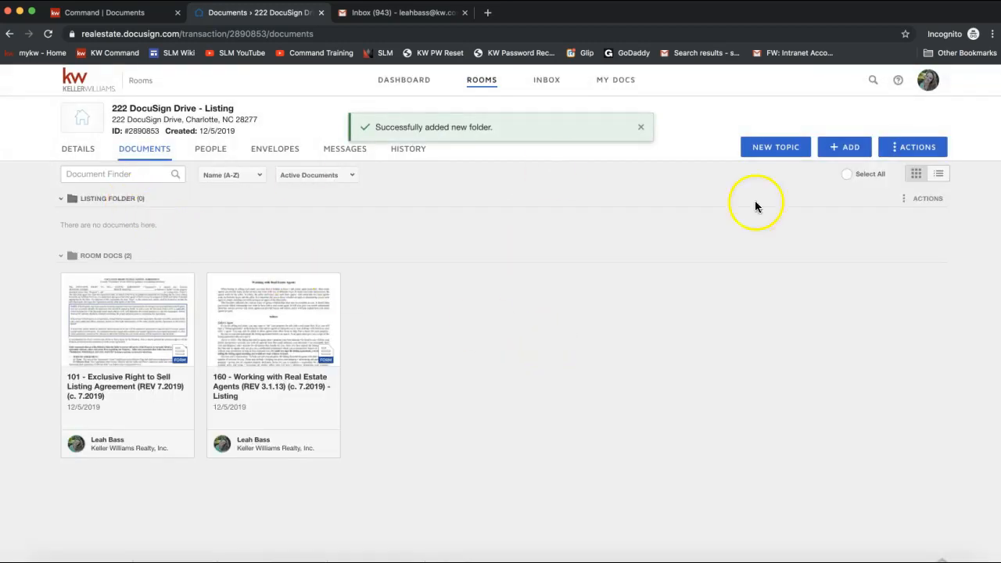
- Create a second folder named Sales Folder
{"action": "left_click", "coordinate": [912, 151]}
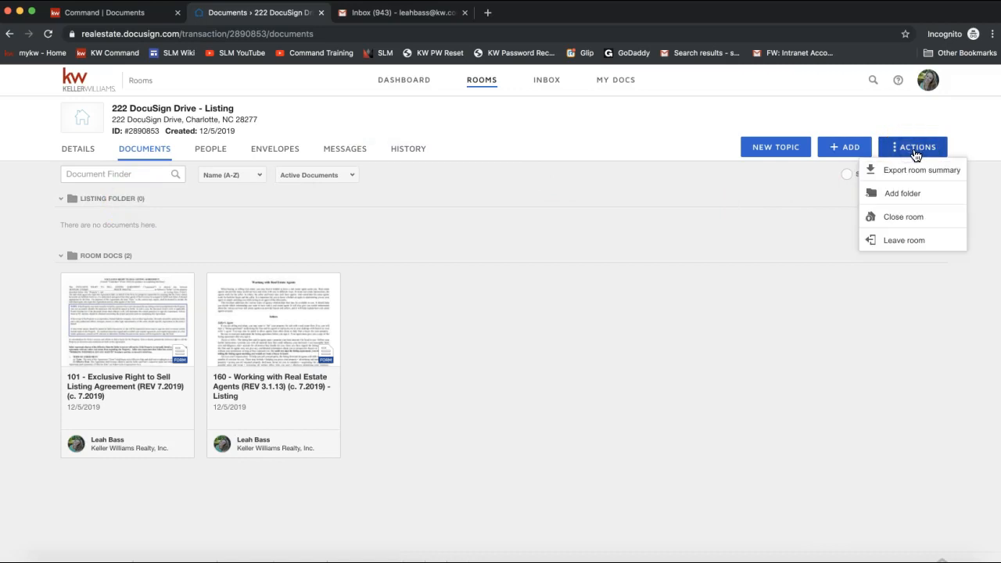
{"action": "left_click", "coordinate": [905, 196]}
{"action": "type", "text": "Sales Folder"}
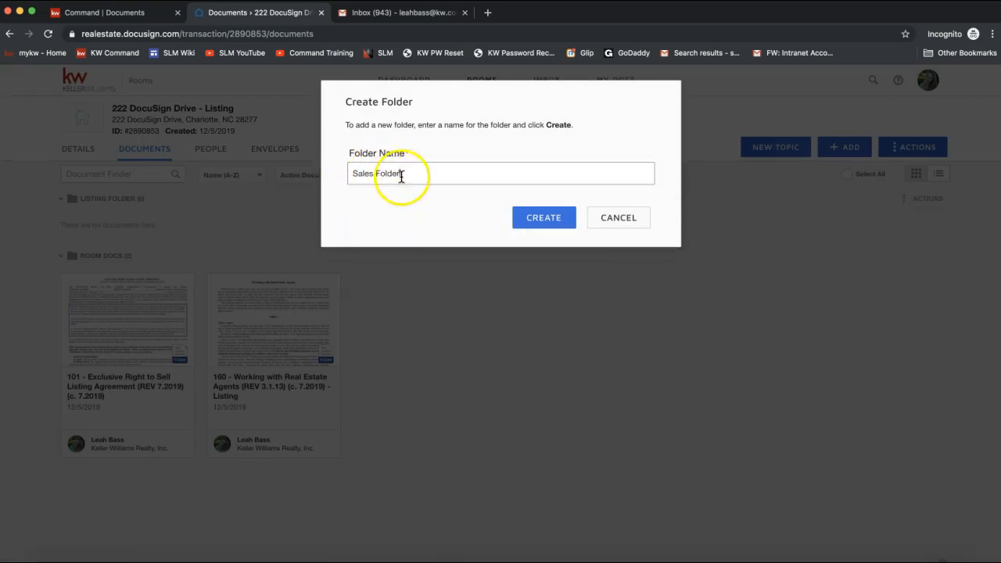
{"action": "left_click", "coordinate": [548, 228]}
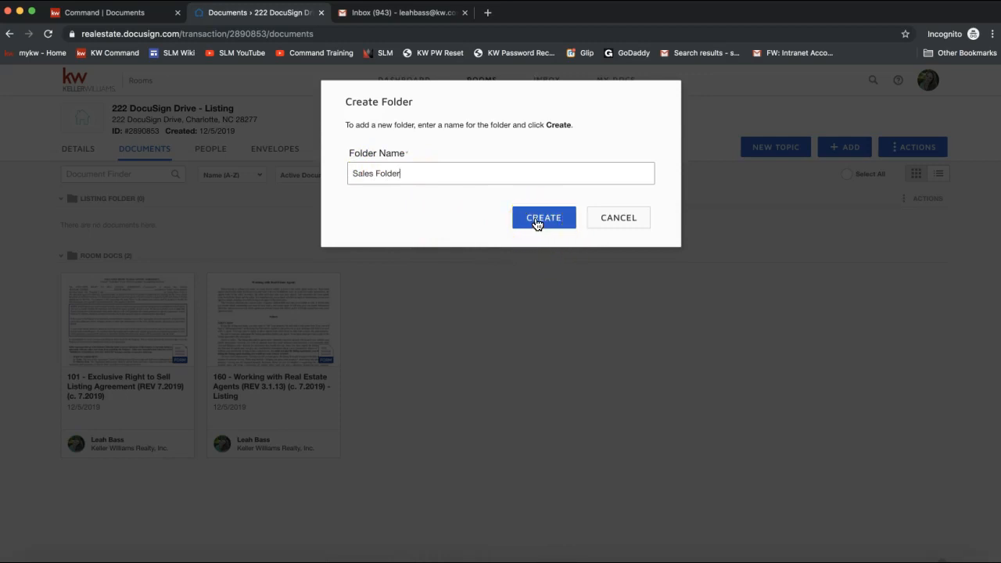
{"action": "left_click", "coordinate": [536, 224]}
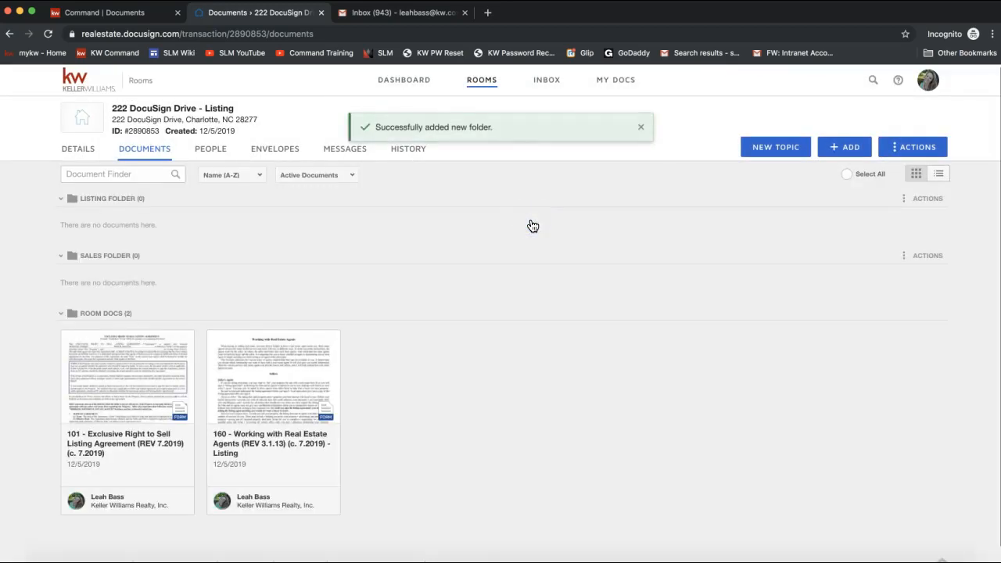
- Create a third folder named Closing Folder
{"action": "left_click", "coordinate": [912, 148]}
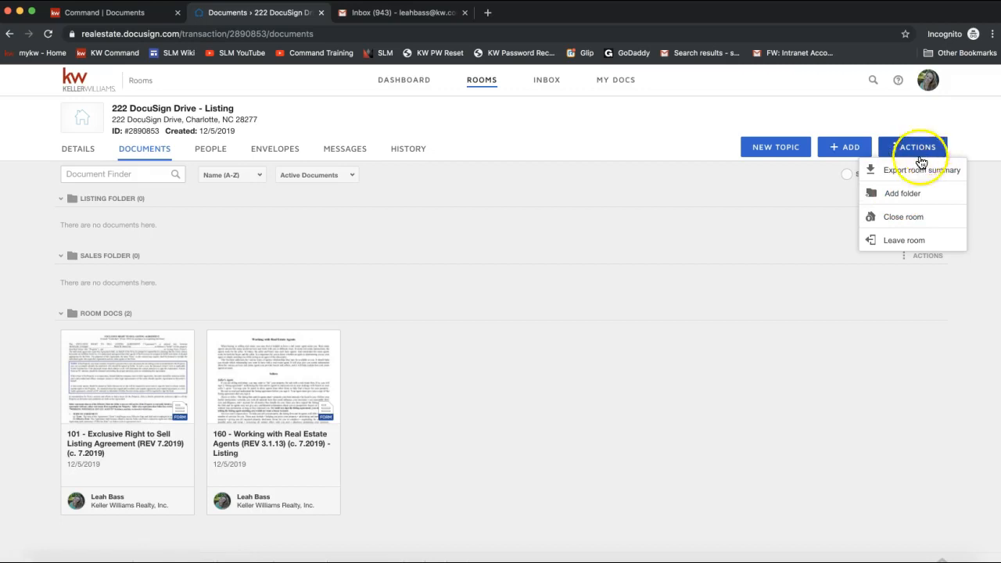
{"action": "left_click", "coordinate": [894, 193]}
{"action": "type", "text": "Closi"}
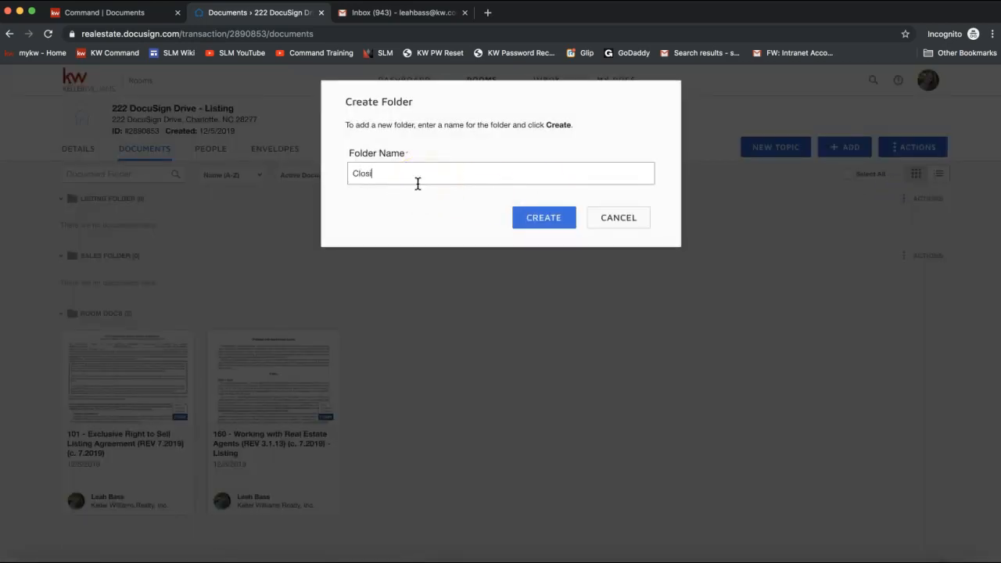
{"action": "type", "text": "ng Folder"}
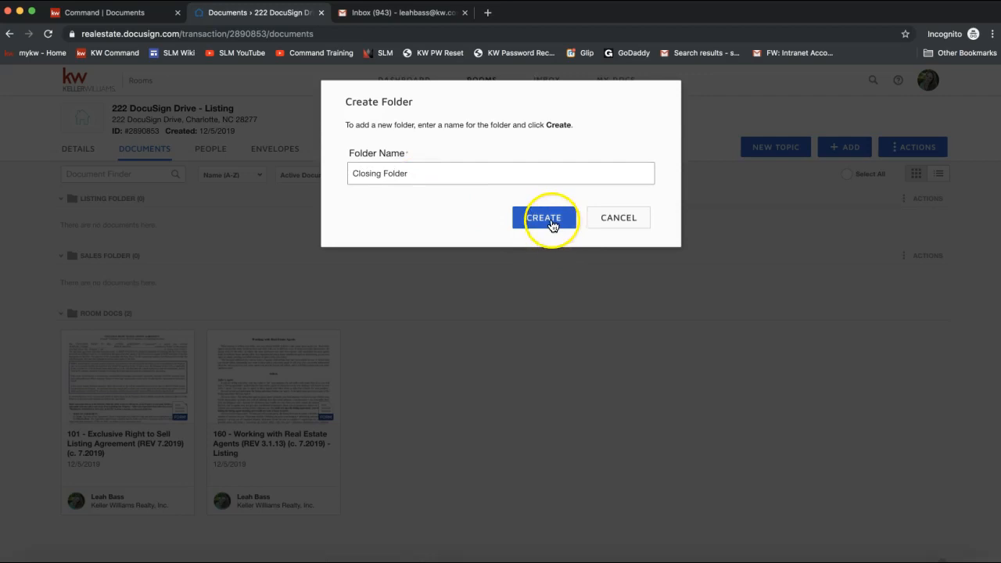
{"action": "left_click", "coordinate": [550, 227]}
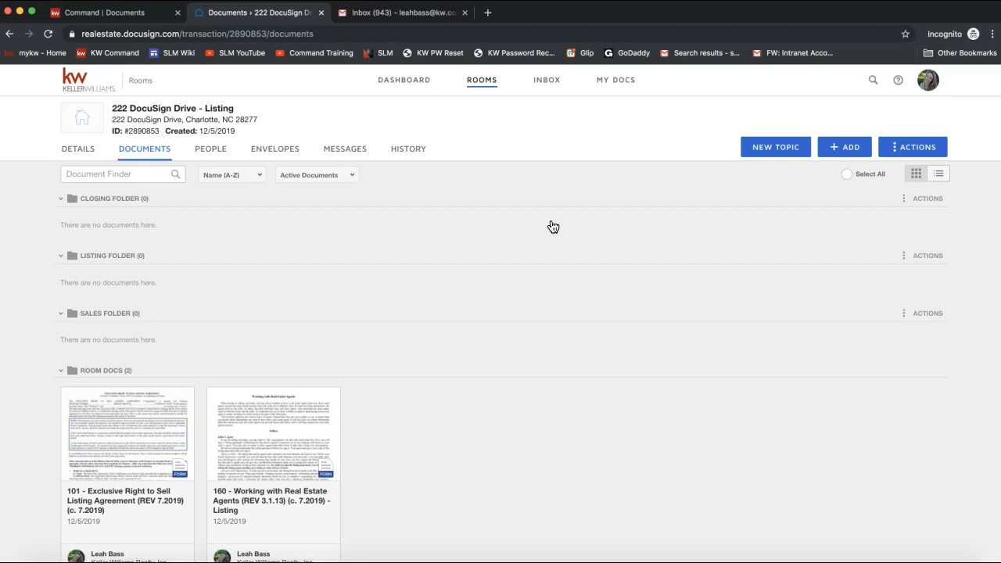
- Drag the 101 listing agreement, then the 160 agents form, into the Listing Folder
{"action": "left_click", "coordinate": [226, 404]}
{"action": "scroll", "coordinate": [226, 405], "scroll_direction": "down", "scroll_amount": 2}
{"action": "left_click", "coordinate": [108, 364]}
{"action": "left_click_drag", "start_coordinate": [113, 368], "coordinate": [110, 268]}
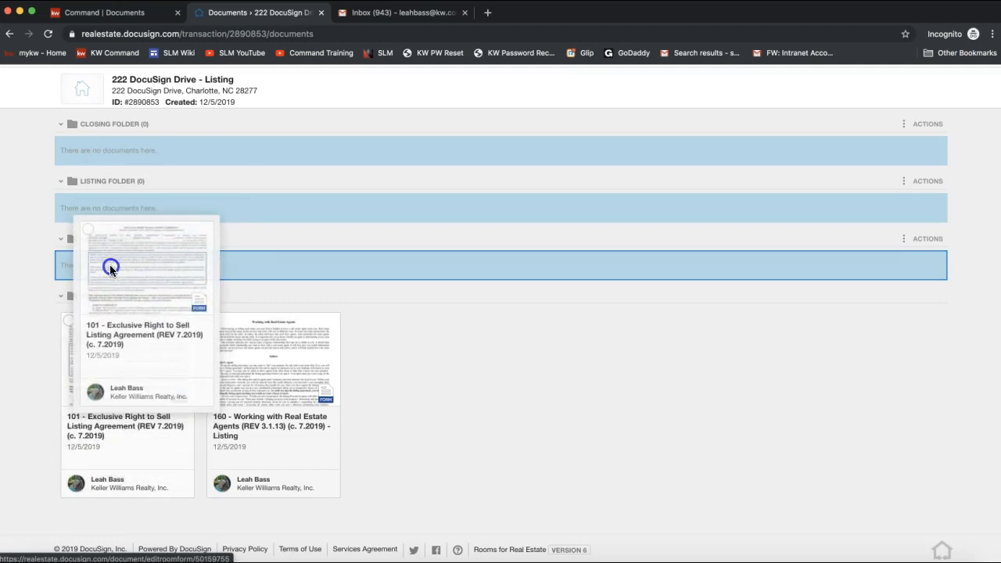
{"action": "left_click_drag", "start_coordinate": [109, 267], "coordinate": [109, 265]}
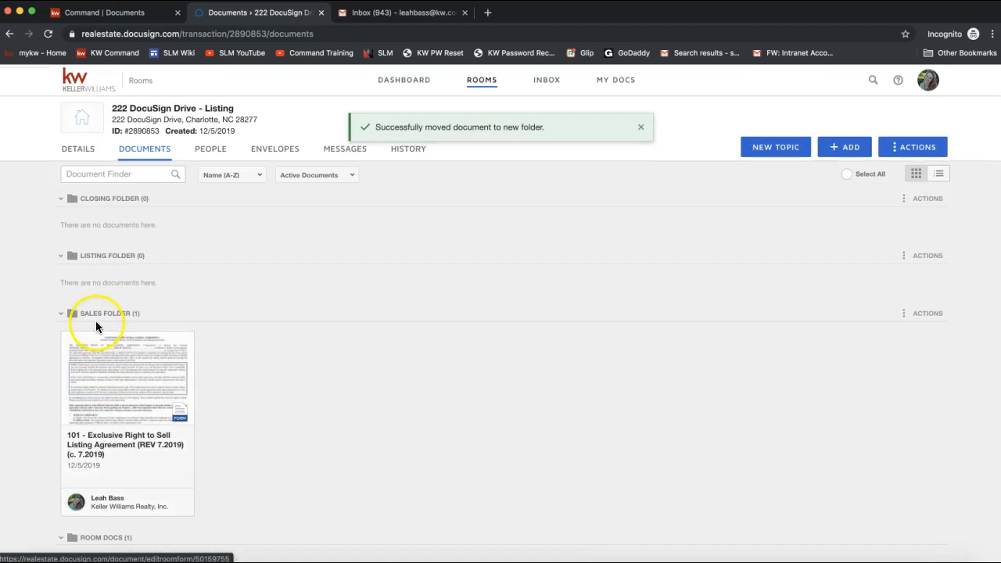
{"action": "scroll", "coordinate": [99, 373], "scroll_direction": "down", "scroll_amount": 3}
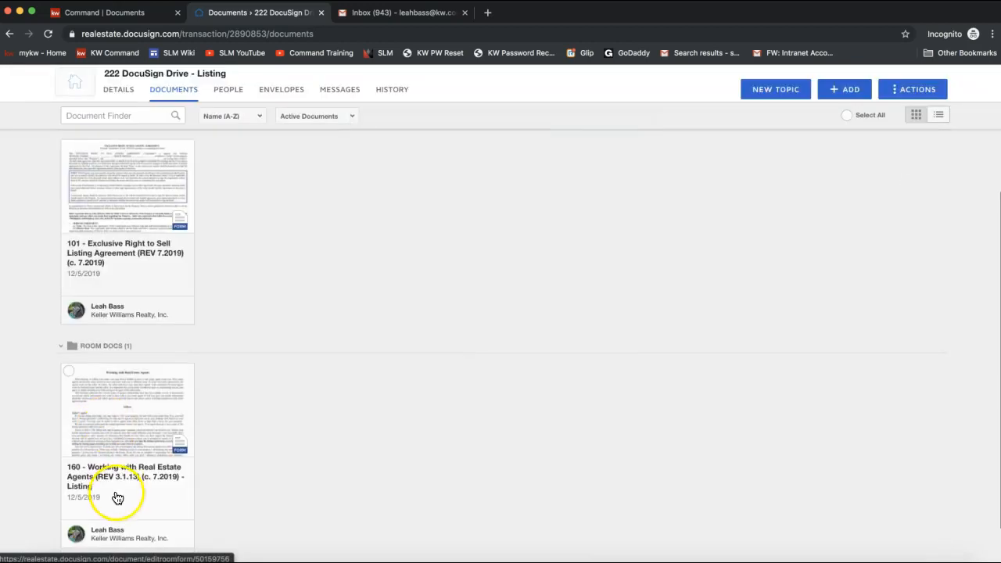
{"action": "scroll", "coordinate": [117, 499], "scroll_direction": "up", "scroll_amount": 5}
{"action": "left_click_drag", "start_coordinate": [104, 415], "coordinate": [132, 234]}
{"action": "scroll", "coordinate": [134, 402], "scroll_direction": "down", "scroll_amount": 3}
{"action": "left_click_drag", "start_coordinate": [135, 403], "coordinate": [276, 143]}
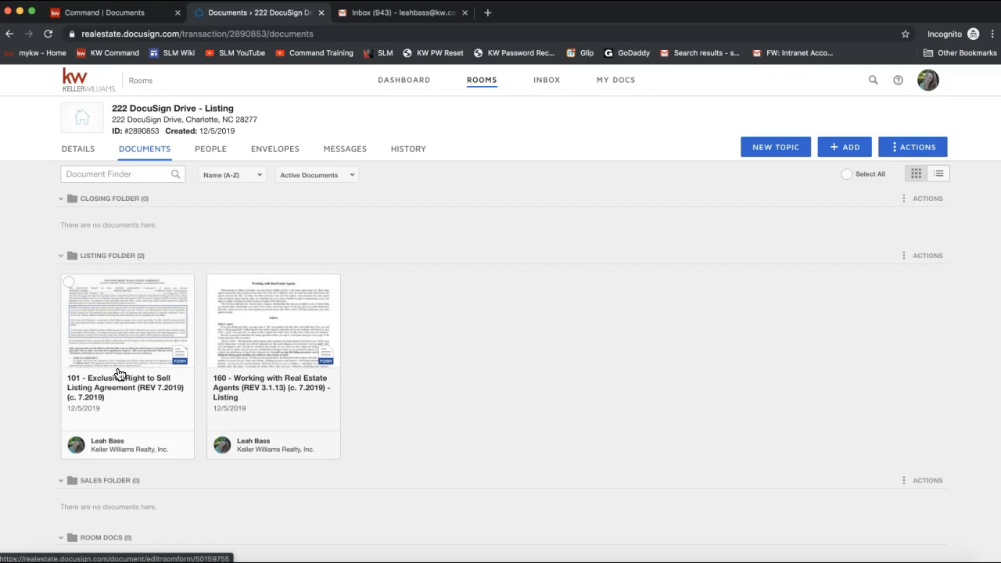
- Start uploading a document from the computer and browse to the Desktop folder
{"action": "left_click", "coordinate": [846, 153]}
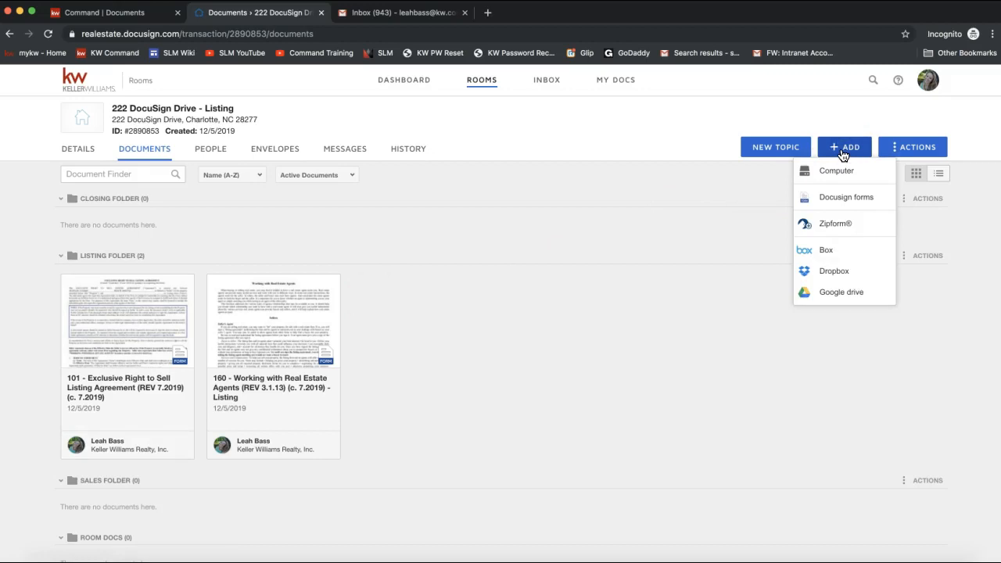
{"action": "left_click", "coordinate": [845, 172]}
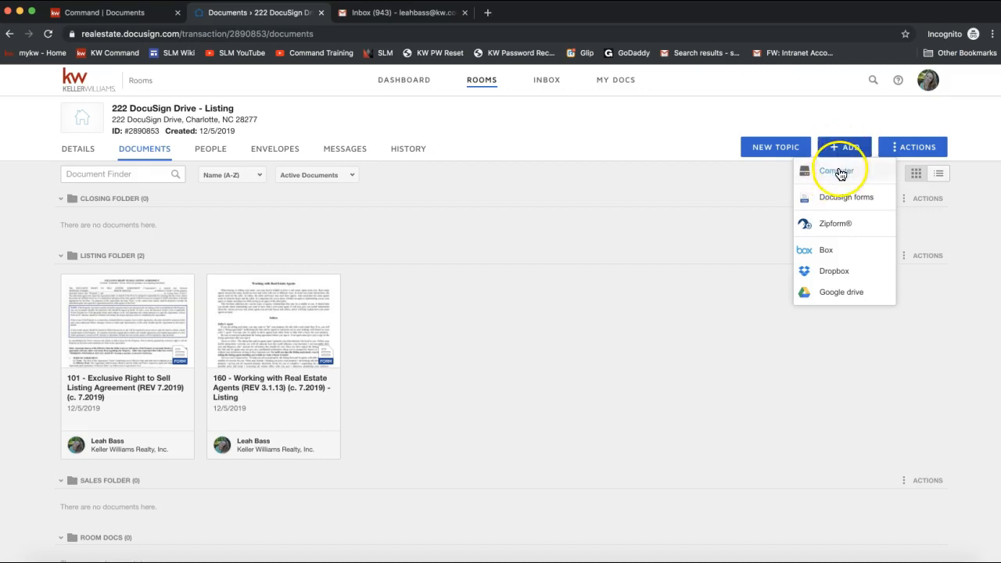
{"action": "left_click", "coordinate": [837, 171]}
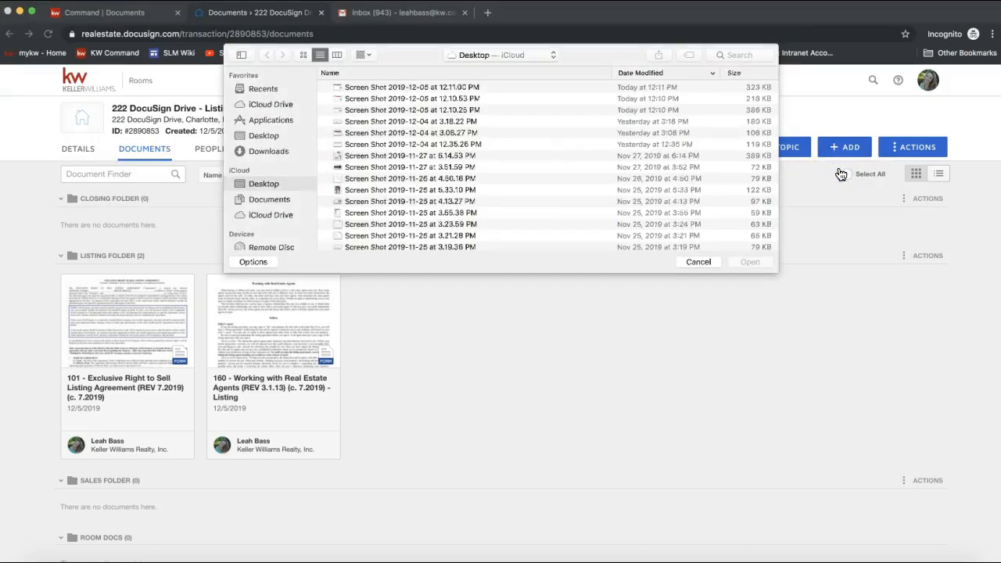
{"action": "left_click", "coordinate": [258, 153]}
{"action": "left_click", "coordinate": [263, 136]}
- Upload the 2-T Offer to Purchase and Contract PDF and find it under Room Docs
{"action": "scroll", "coordinate": [423, 168], "scroll_direction": "down", "scroll_amount": 10}
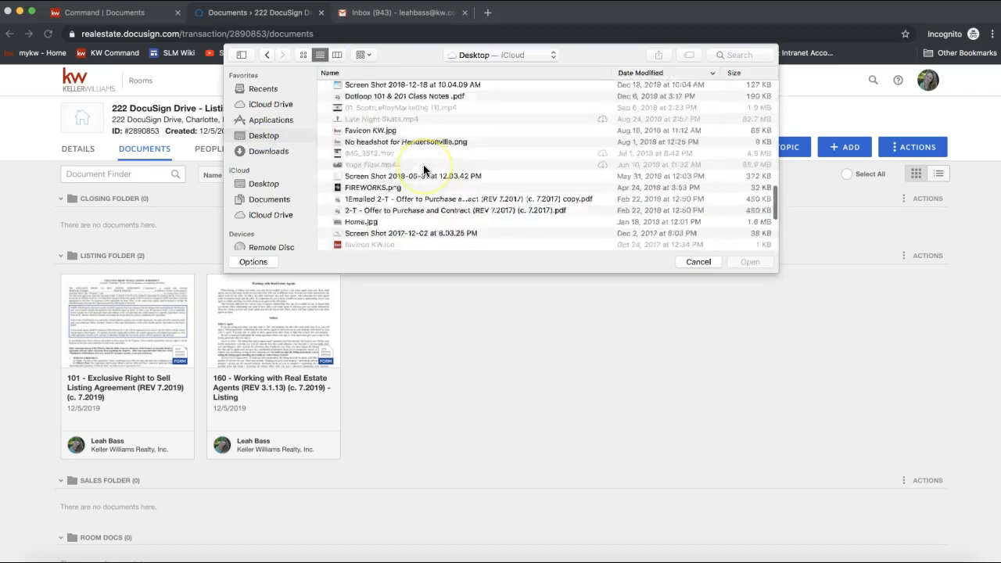
{"action": "scroll", "coordinate": [423, 167], "scroll_direction": "down", "scroll_amount": 4}
{"action": "scroll", "coordinate": [423, 166], "scroll_direction": "up", "scroll_amount": 5}
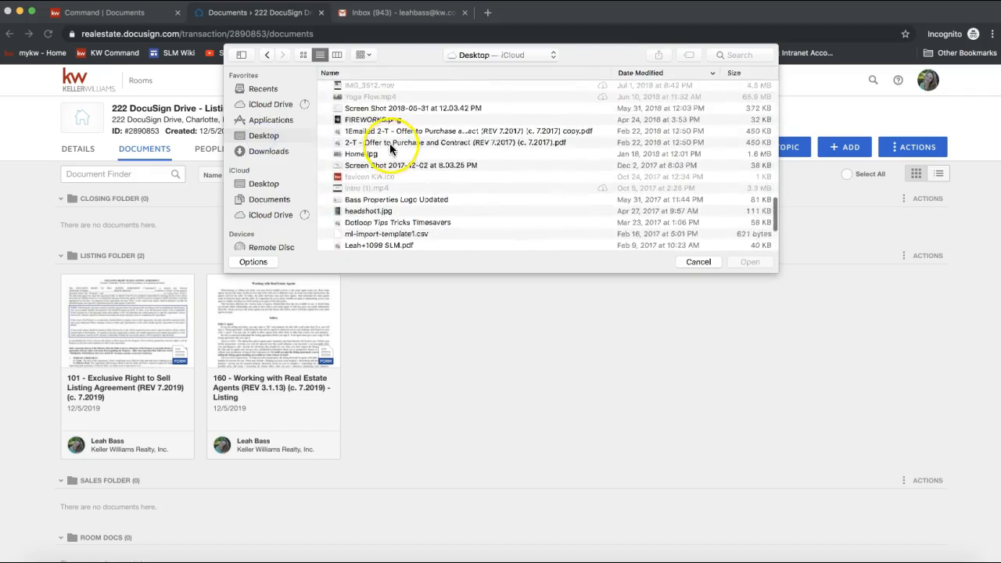
{"action": "left_click", "coordinate": [374, 143]}
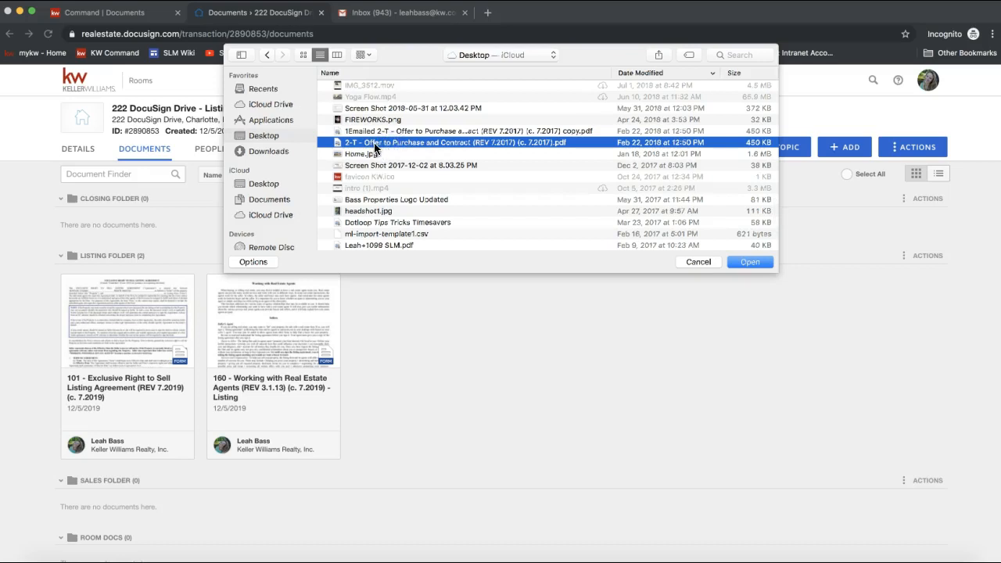
{"action": "double_click", "coordinate": [373, 144]}
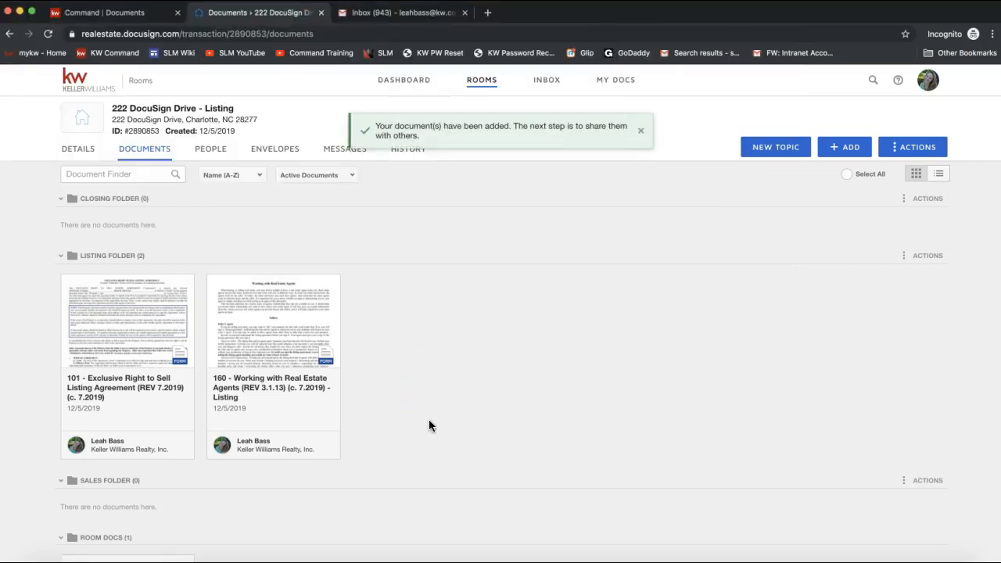
{"action": "scroll", "coordinate": [428, 419], "scroll_direction": "down", "scroll_amount": 5}
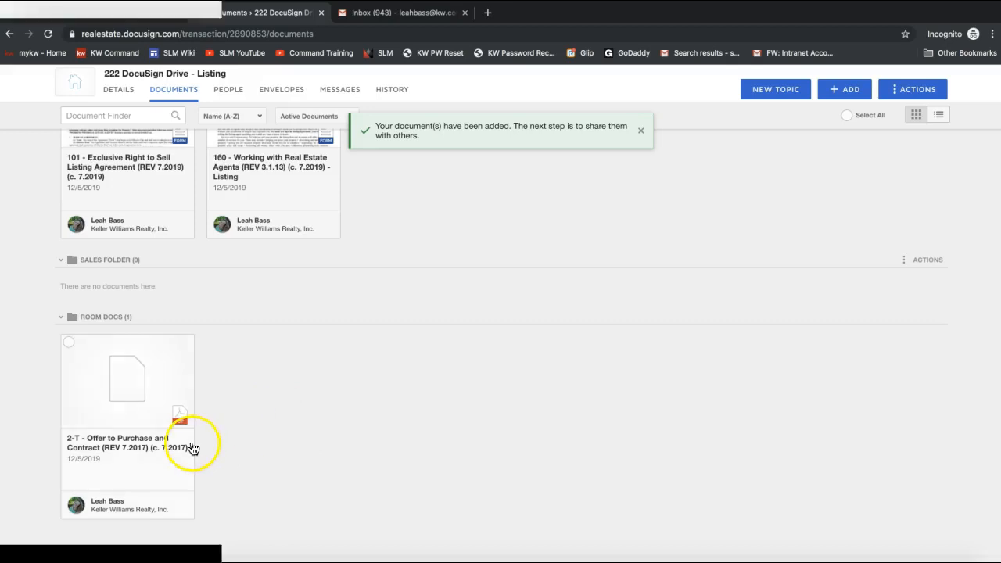
{"action": "scroll", "coordinate": [193, 448], "scroll_direction": "up", "scroll_amount": 2}
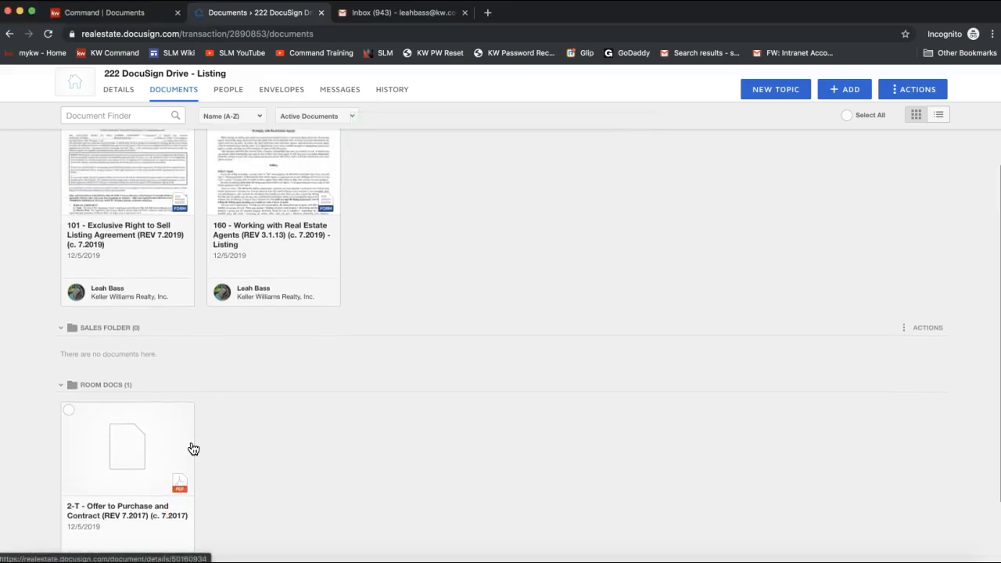
{"action": "scroll", "coordinate": [193, 448], "scroll_direction": "down", "scroll_amount": 1}
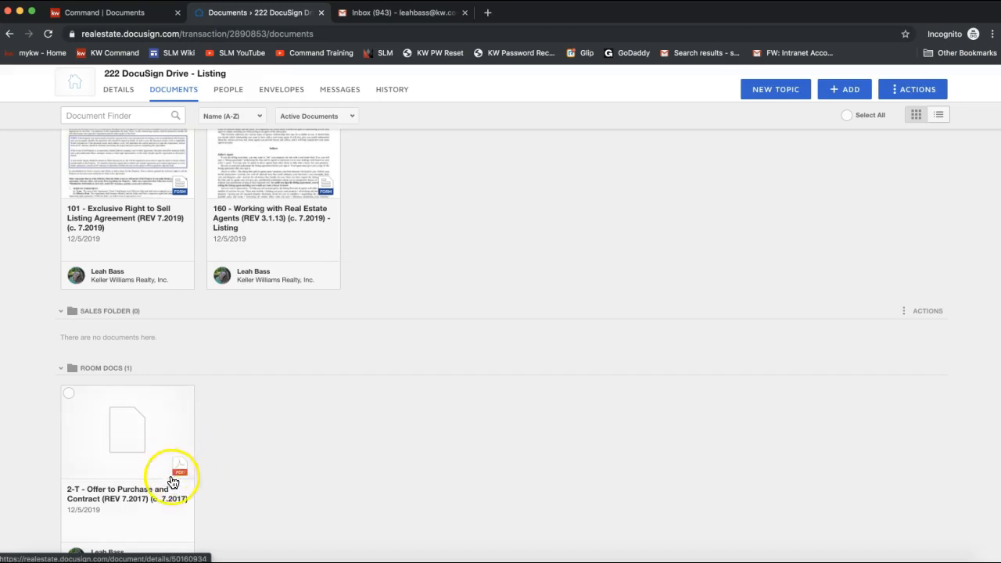
{"action": "scroll", "coordinate": [180, 480], "scroll_direction": "up", "scroll_amount": 1}
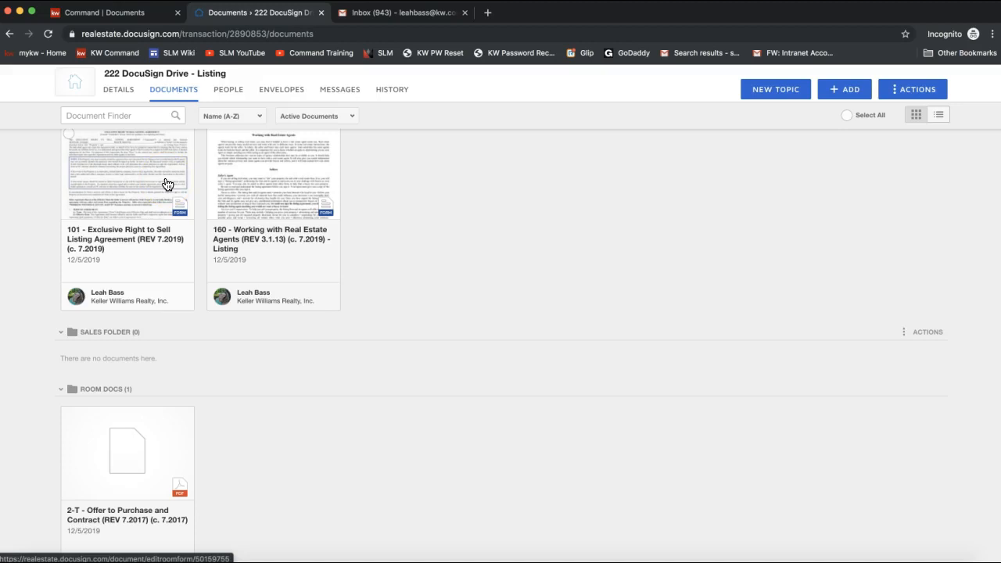
{"action": "scroll", "coordinate": [165, 184], "scroll_direction": "down", "scroll_amount": 2}
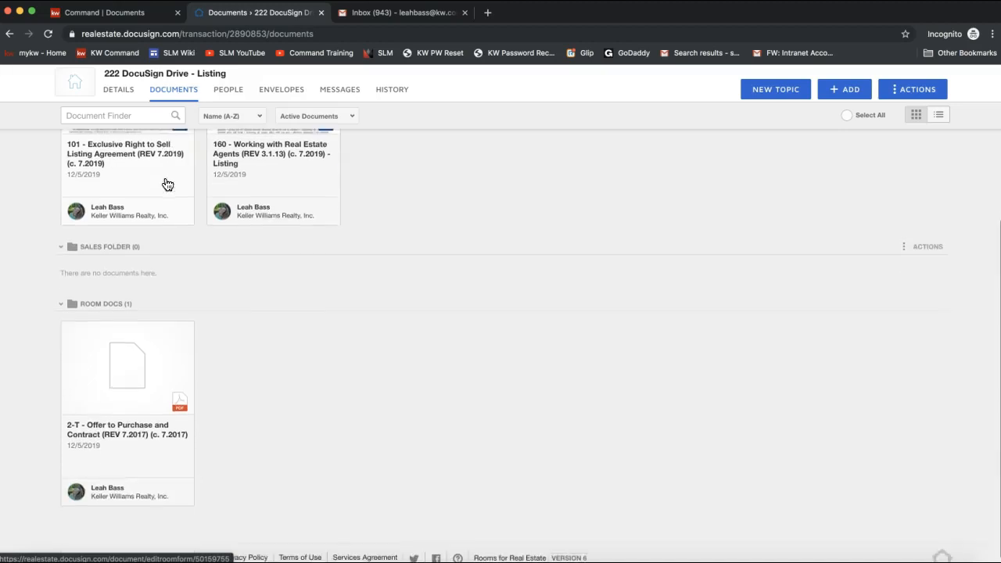
- Open the 2-T Offer to Purchase and Contract in the document viewer
{"action": "left_click", "coordinate": [134, 371]}
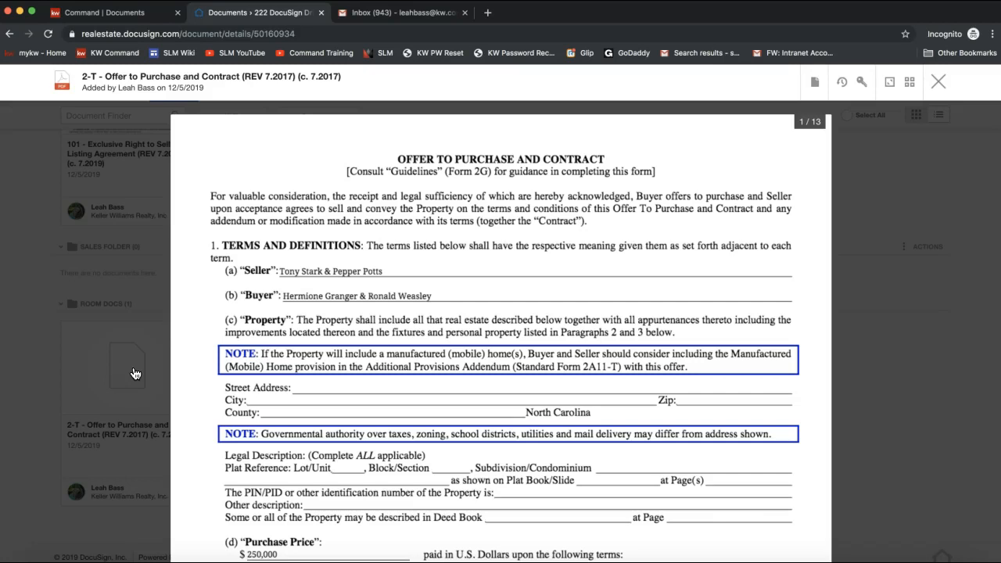
{"action": "left_click", "coordinate": [383, 386]}
{"action": "left_click", "coordinate": [355, 386]}
{"action": "left_click", "coordinate": [360, 291]}
- Choose DocuSign from the document's actions menu to start a signing envelope
{"action": "left_click", "coordinate": [817, 81]}
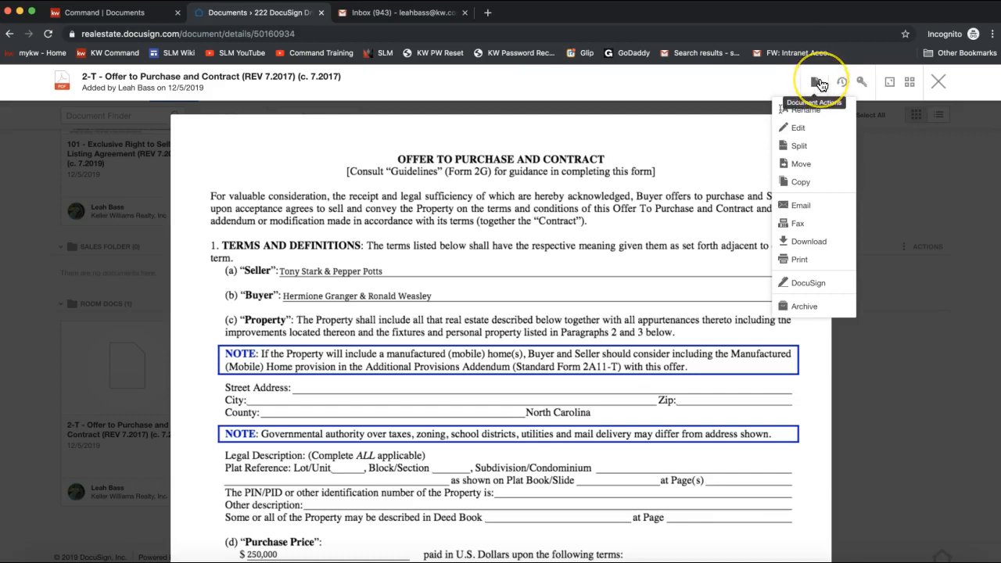
{"action": "left_click", "coordinate": [811, 152]}
{"action": "left_click", "coordinate": [800, 152]}
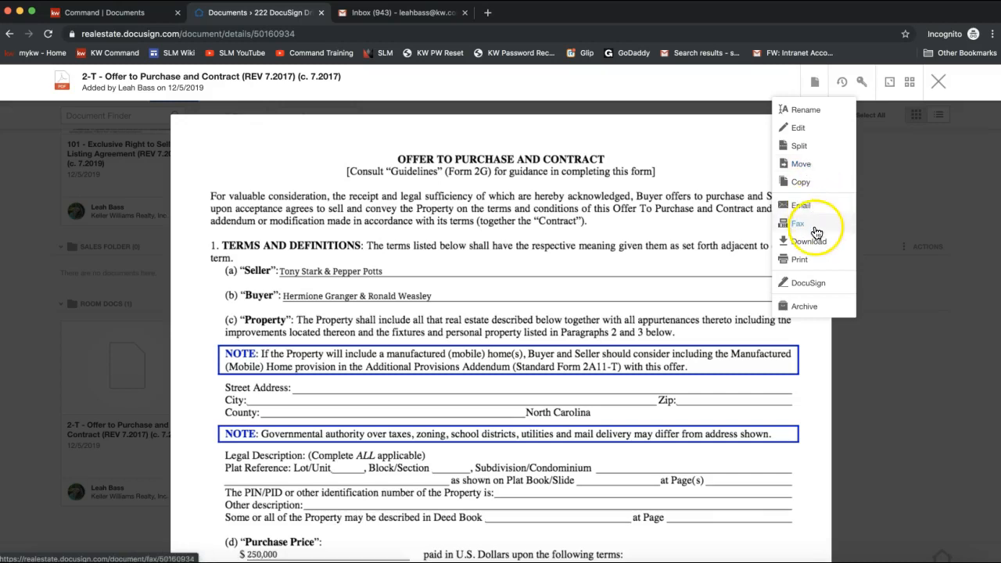
{"action": "left_click", "coordinate": [802, 290]}
{"action": "left_click", "coordinate": [803, 288]}
{"action": "left_click", "coordinate": [822, 288]}
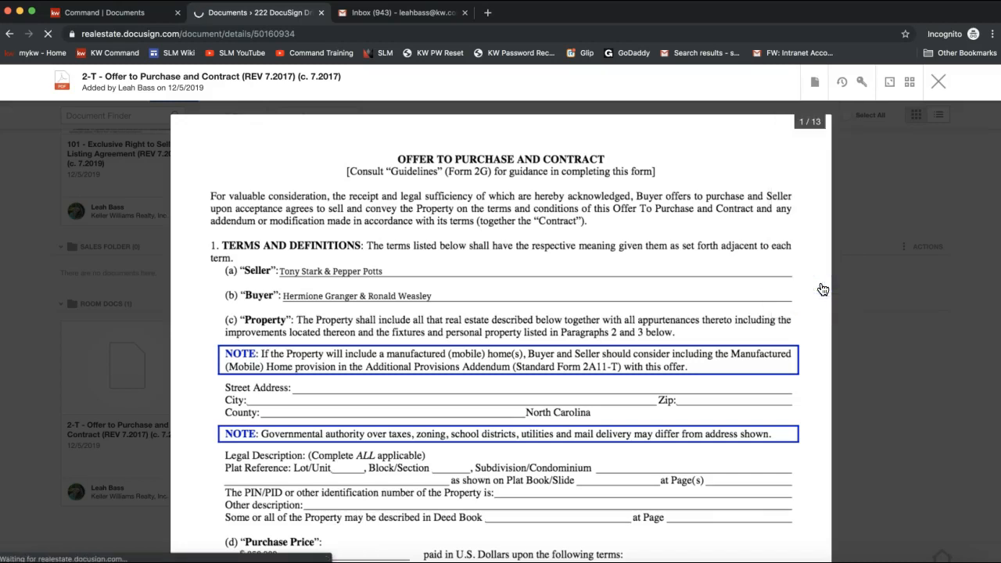
- Append '- Offer to Purchase' to the envelope name after 'Please DocuSign'
{"action": "left_click", "coordinate": [816, 83]}
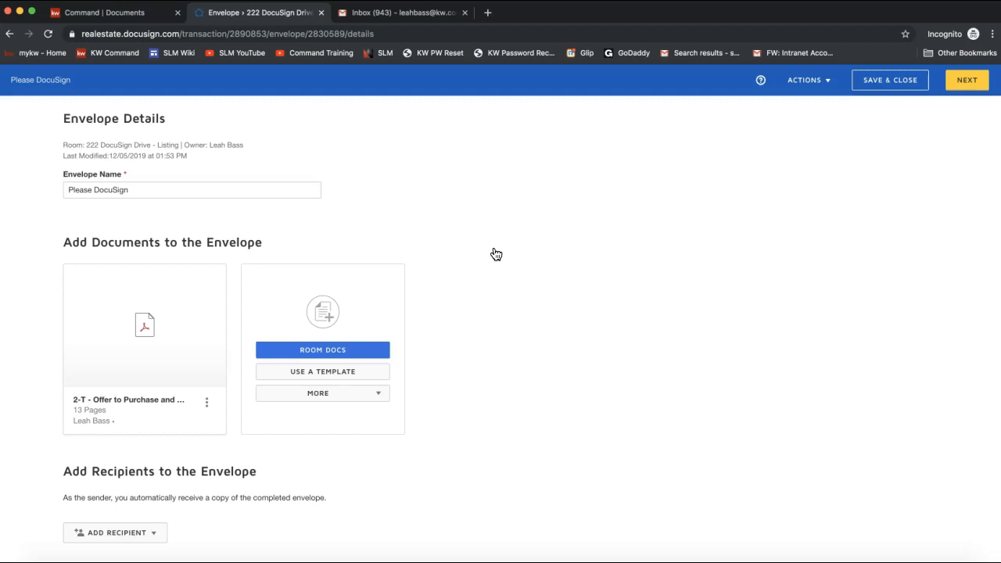
{"action": "left_click", "coordinate": [159, 192]}
{"action": "type", "text": "- "}
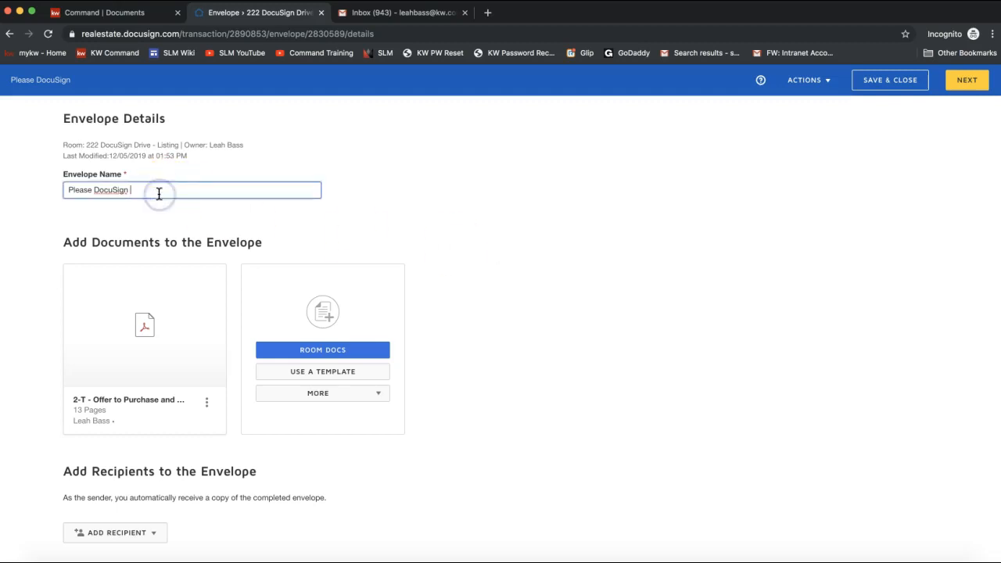
{"action": "type", "text": "Offer to Pur"}
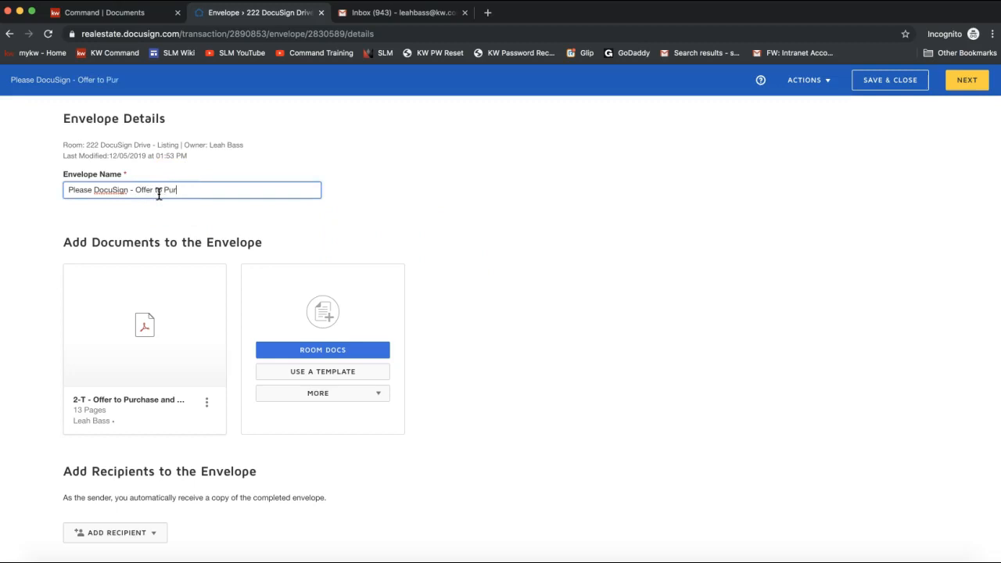
{"action": "type", "text": "chase"}
{"action": "scroll", "coordinate": [161, 240], "scroll_direction": "down", "scroll_amount": 3}
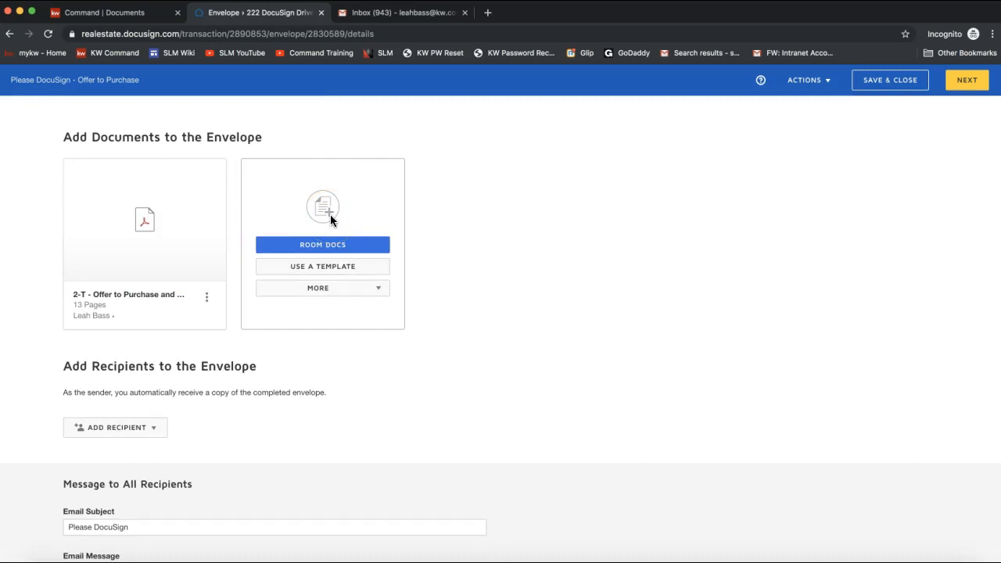
{"action": "mouse_move", "coordinate": [201, 252]}
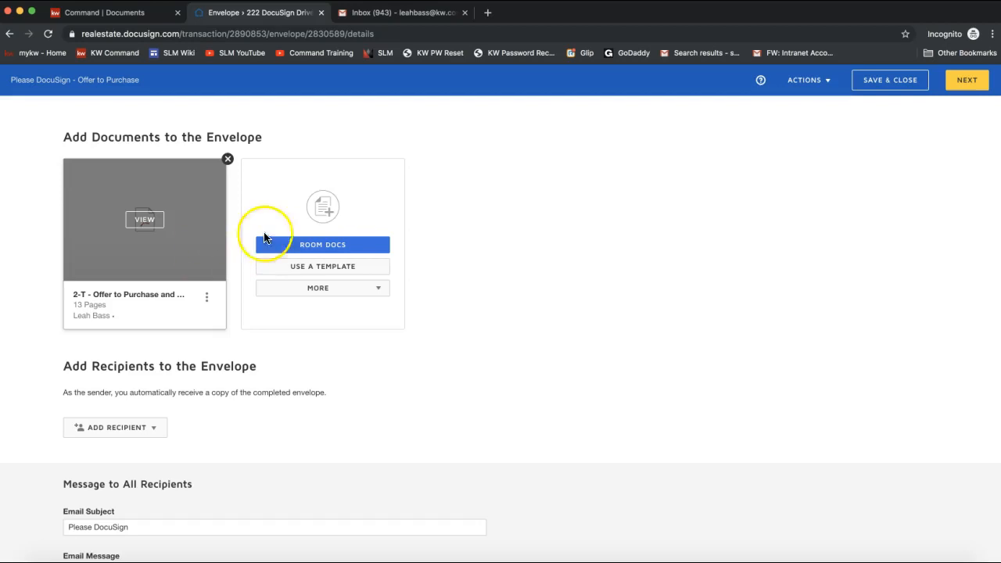
{"action": "scroll", "coordinate": [339, 214], "scroll_direction": "down", "scroll_amount": 2}
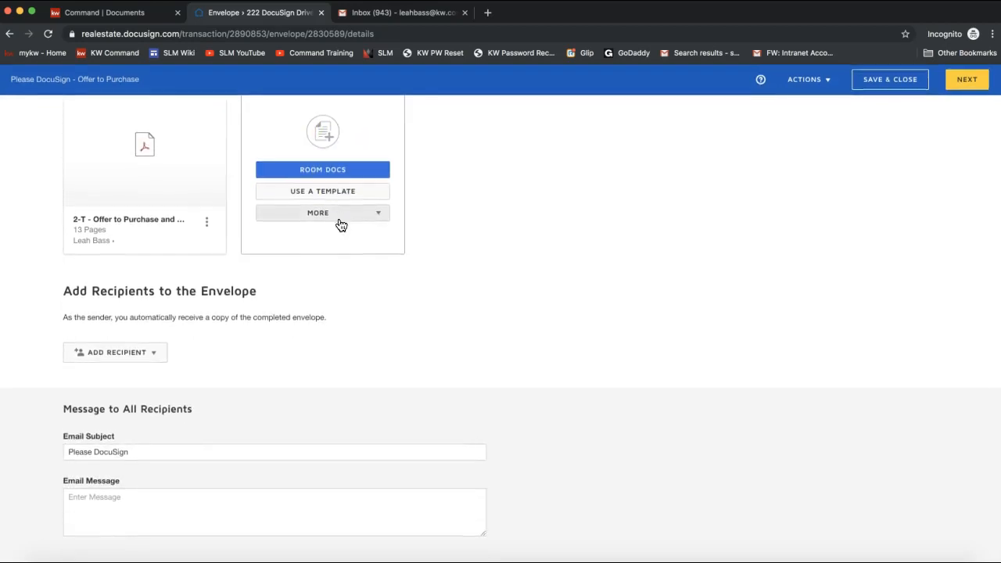
- Add Seller 1 and Seller 2 from the room participants as envelope recipients
{"action": "left_click", "coordinate": [121, 378]}
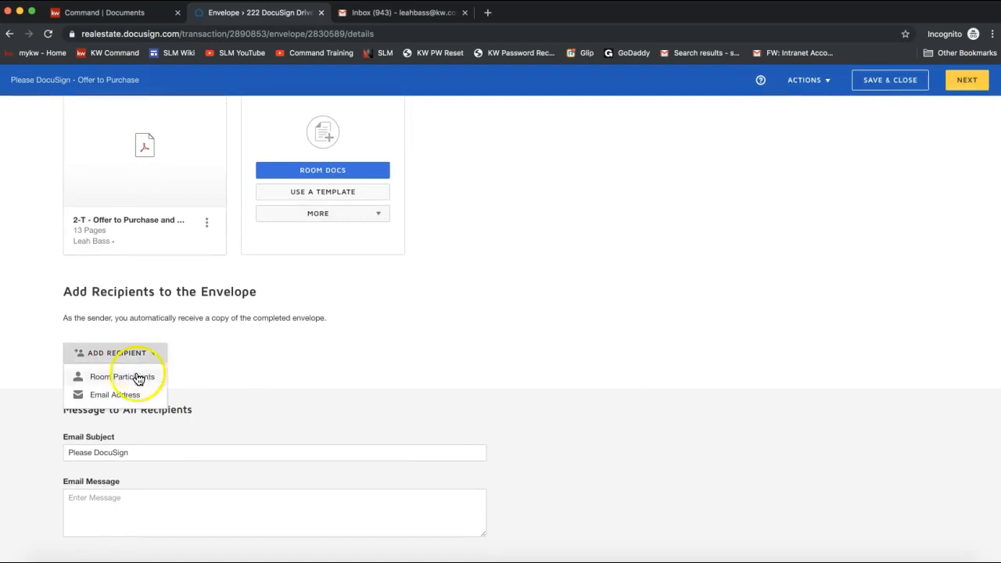
{"action": "left_click", "coordinate": [113, 379]}
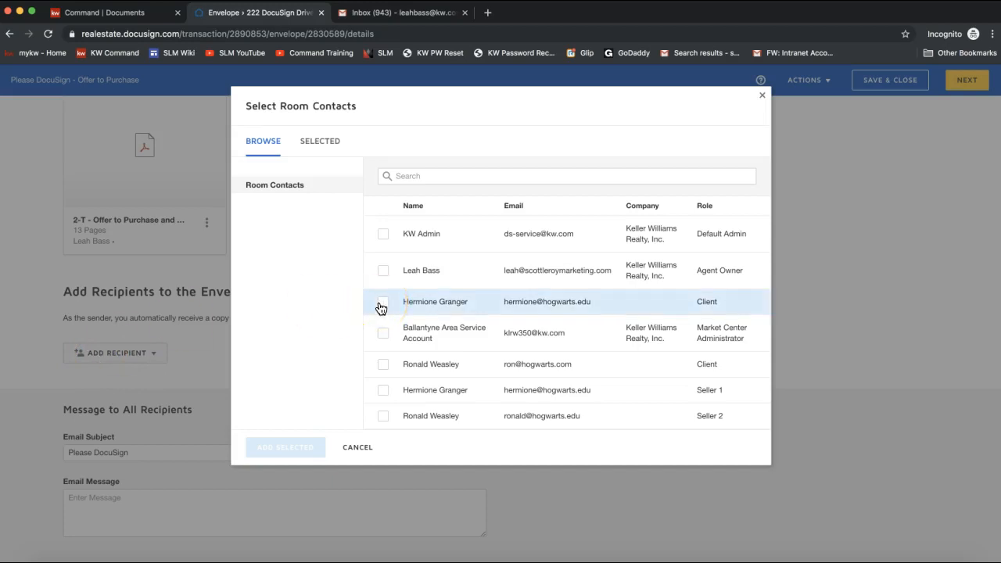
{"action": "left_click", "coordinate": [380, 390]}
{"action": "left_click", "coordinate": [383, 415]}
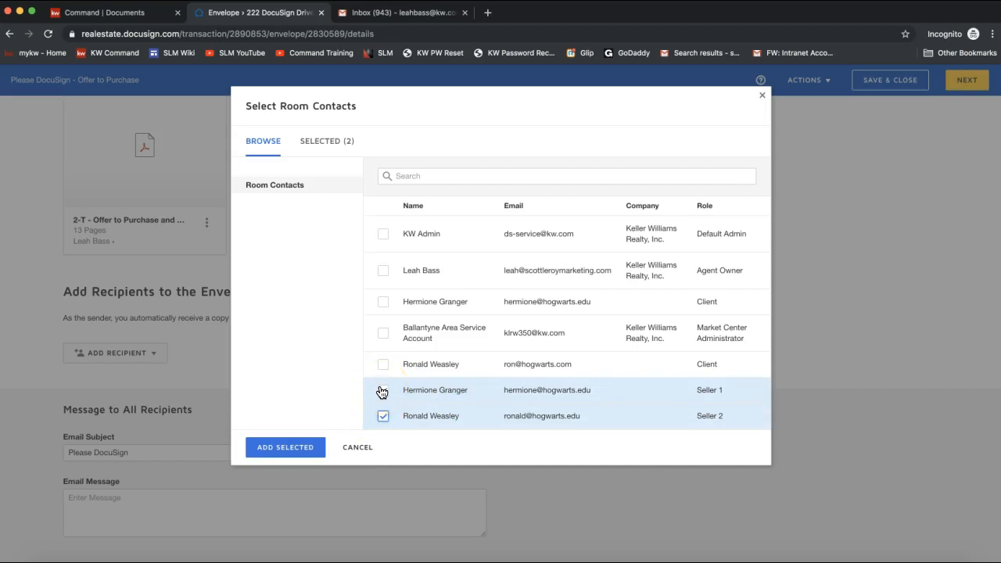
{"action": "left_click", "coordinate": [288, 450]}
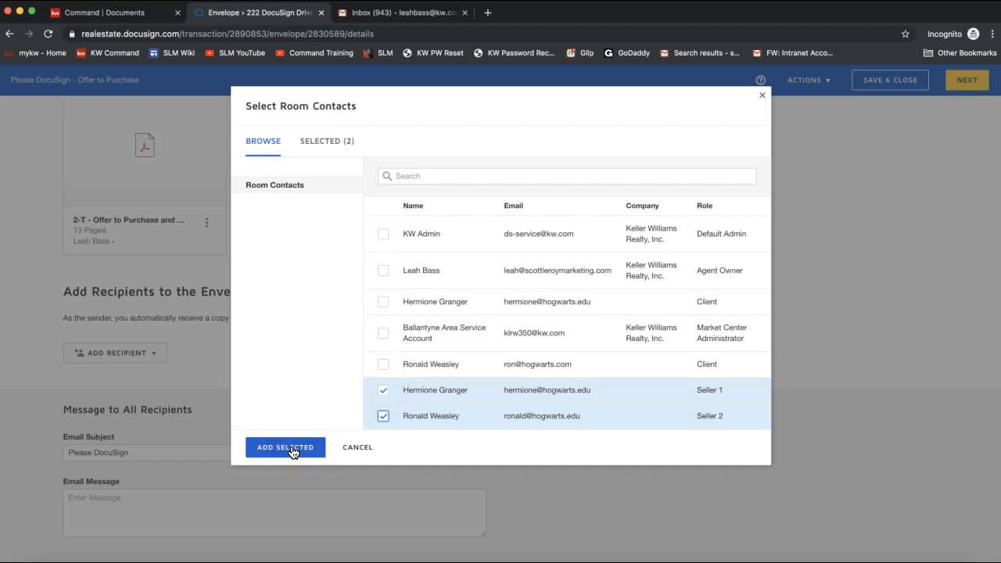
{"action": "left_click", "coordinate": [290, 449]}
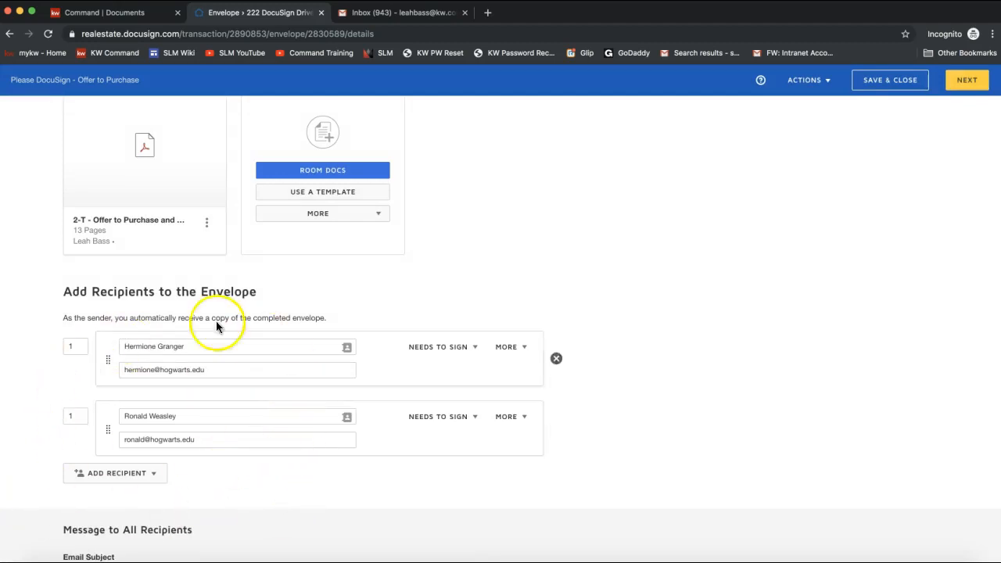
- Check the recipient message area, then continue to placing fields on the contract
{"action": "scroll", "coordinate": [193, 457], "scroll_direction": "down", "scroll_amount": 3}
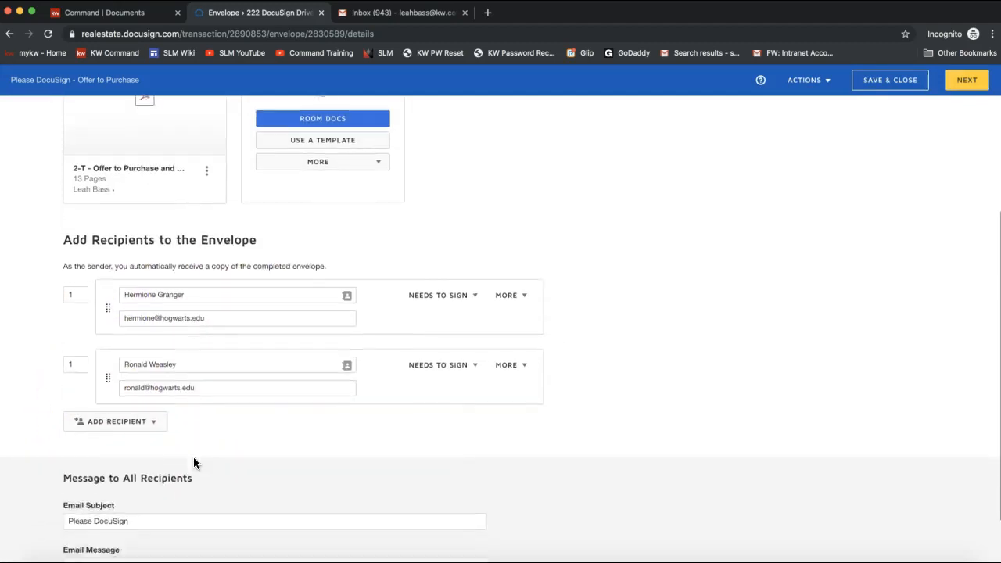
{"action": "left_click", "coordinate": [99, 508]}
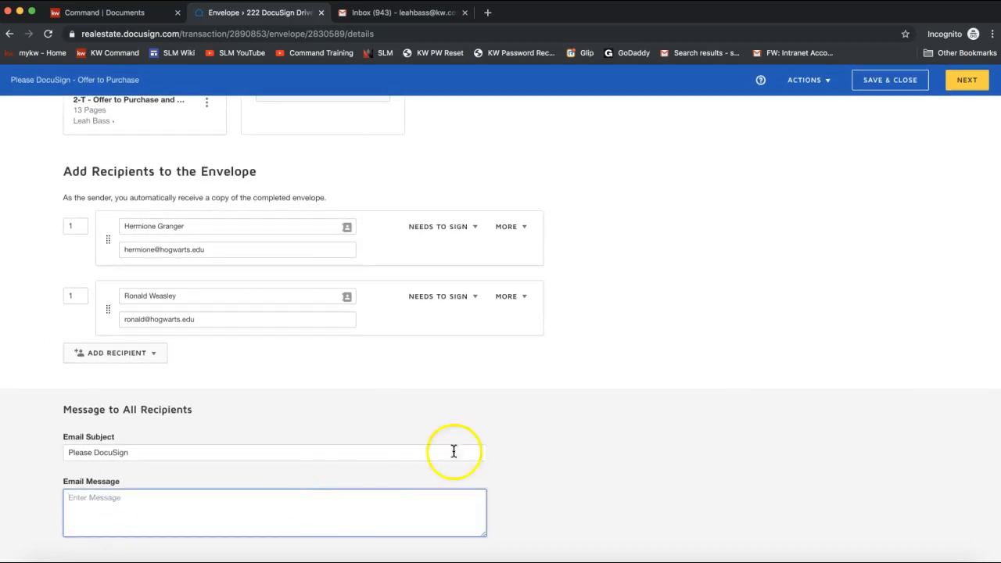
{"action": "scroll", "coordinate": [494, 453], "scroll_direction": "up", "scroll_amount": 5}
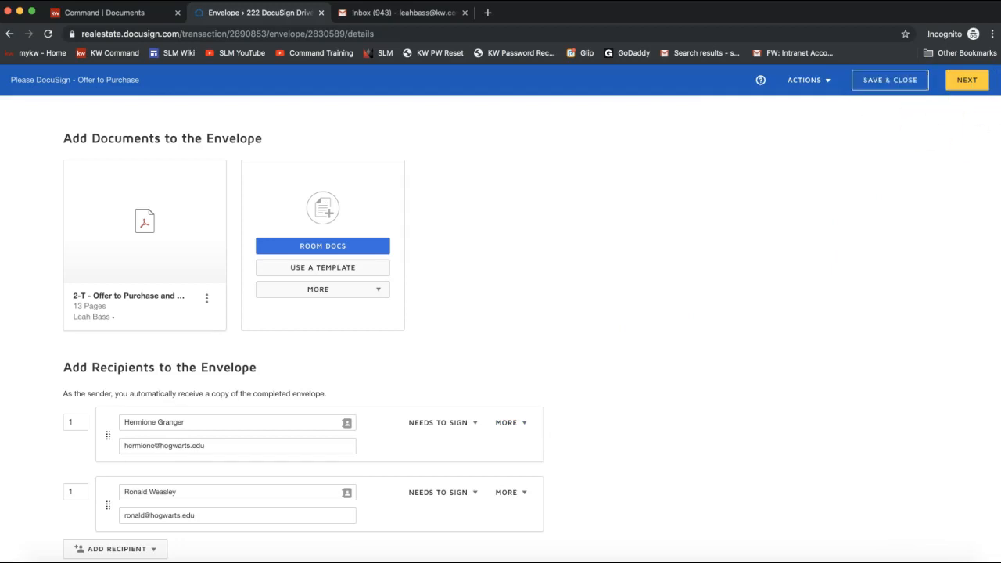
{"action": "left_click", "coordinate": [969, 86]}
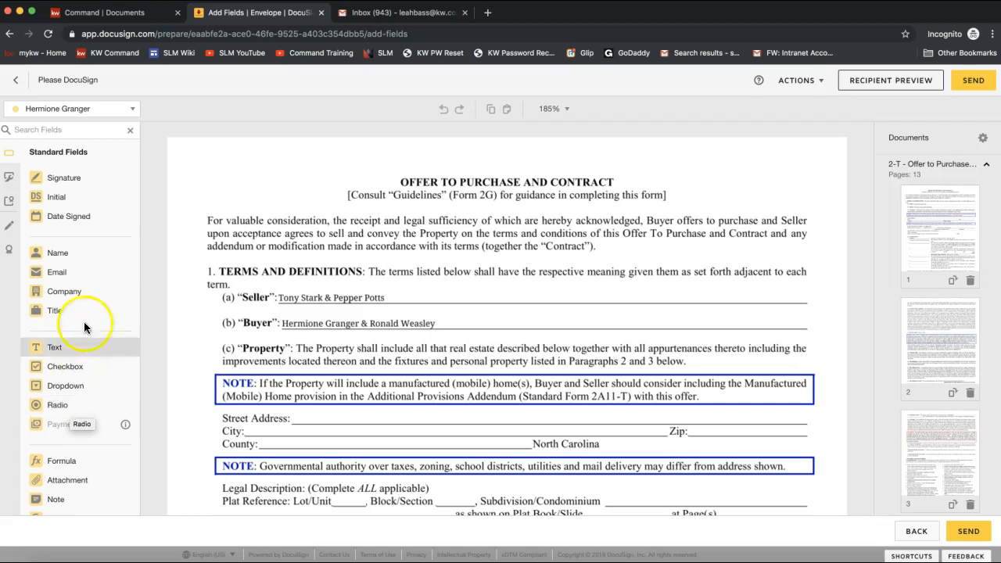
- Switch the field recipient to the second seller and scroll to page 1's initials footer
{"action": "left_click", "coordinate": [35, 260]}
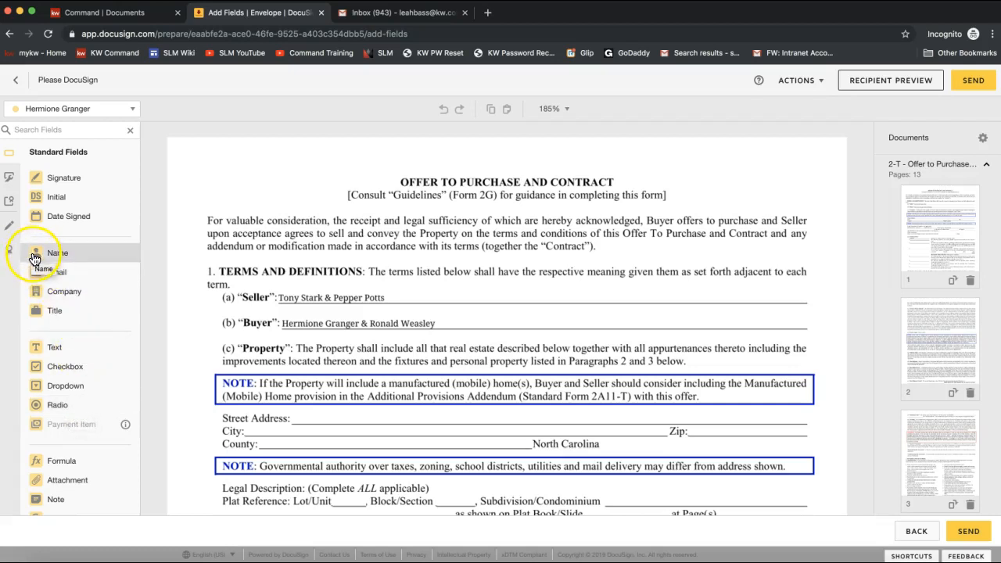
{"action": "left_click", "coordinate": [18, 112]}
{"action": "left_click", "coordinate": [60, 113]}
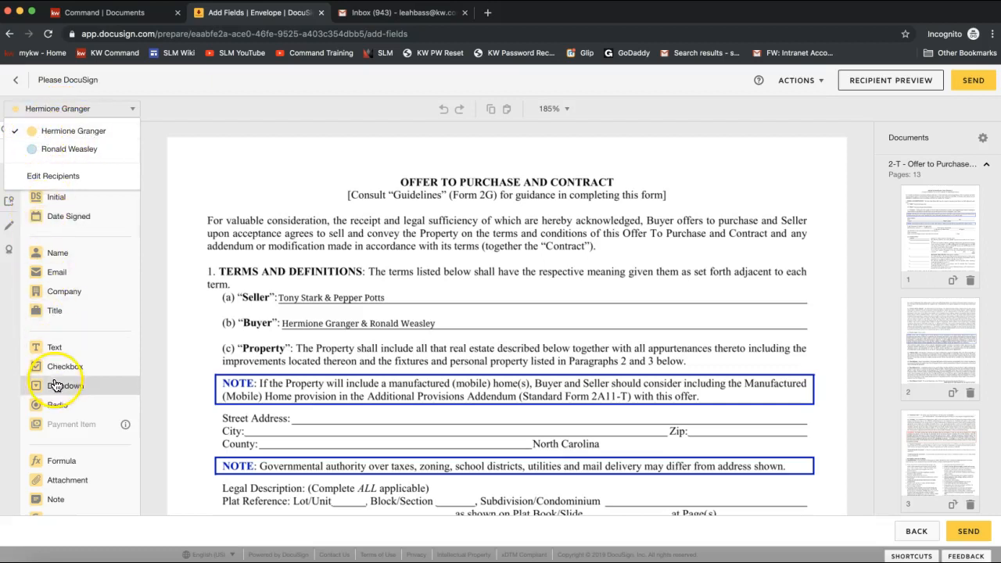
{"action": "left_click", "coordinate": [65, 153]}
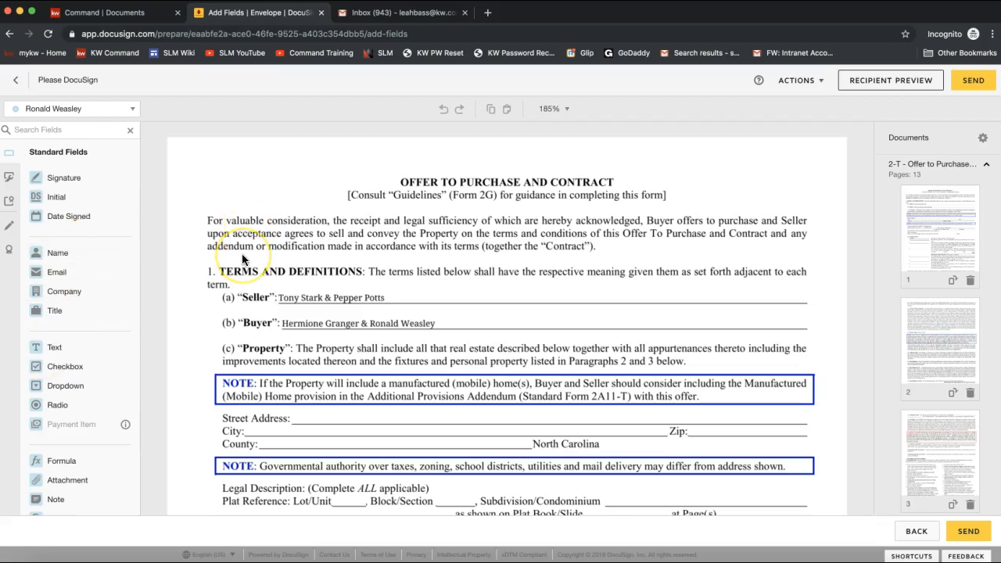
{"action": "scroll", "coordinate": [242, 254], "scroll_direction": "down", "scroll_amount": 15}
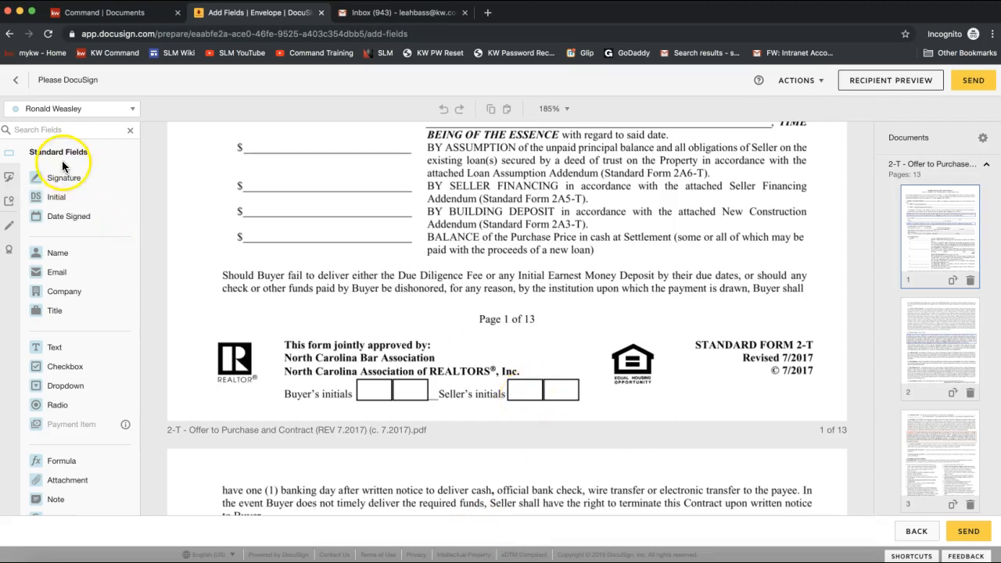
- Place the first signer's initials in page 1's seller box, then second signer's initials on pages 1 and 2
{"action": "left_click", "coordinate": [58, 201]}
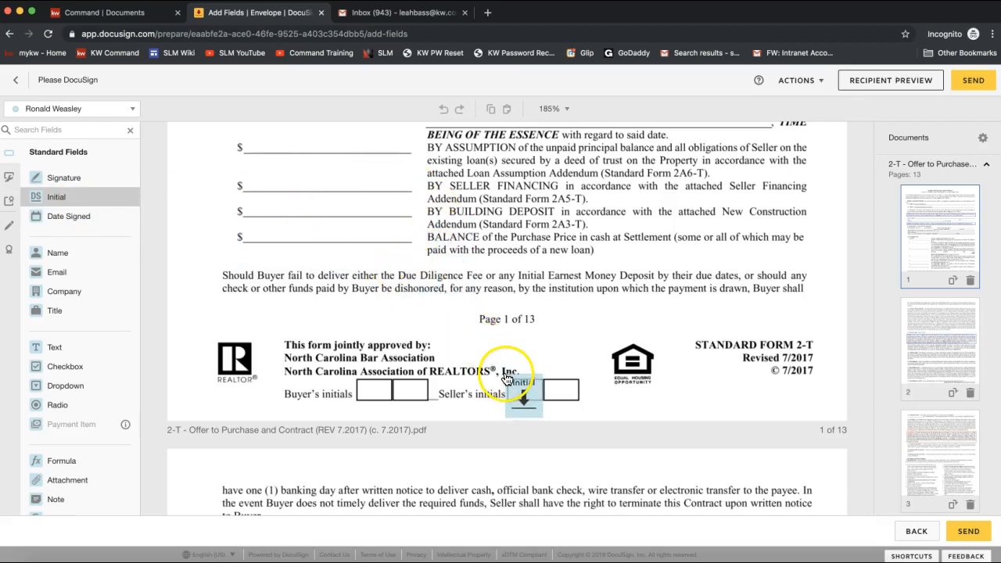
{"action": "left_click", "coordinate": [505, 377]}
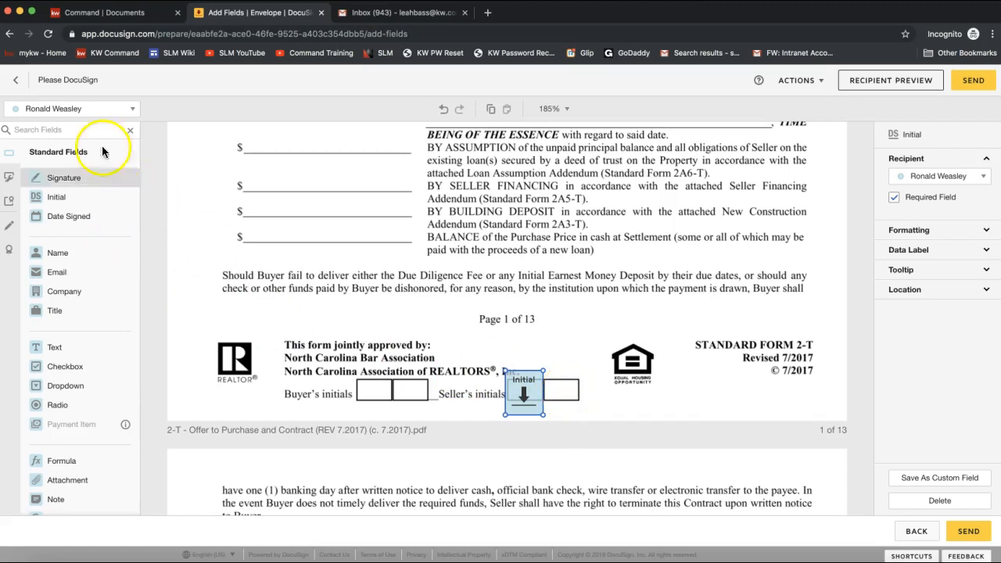
{"action": "left_click", "coordinate": [47, 110]}
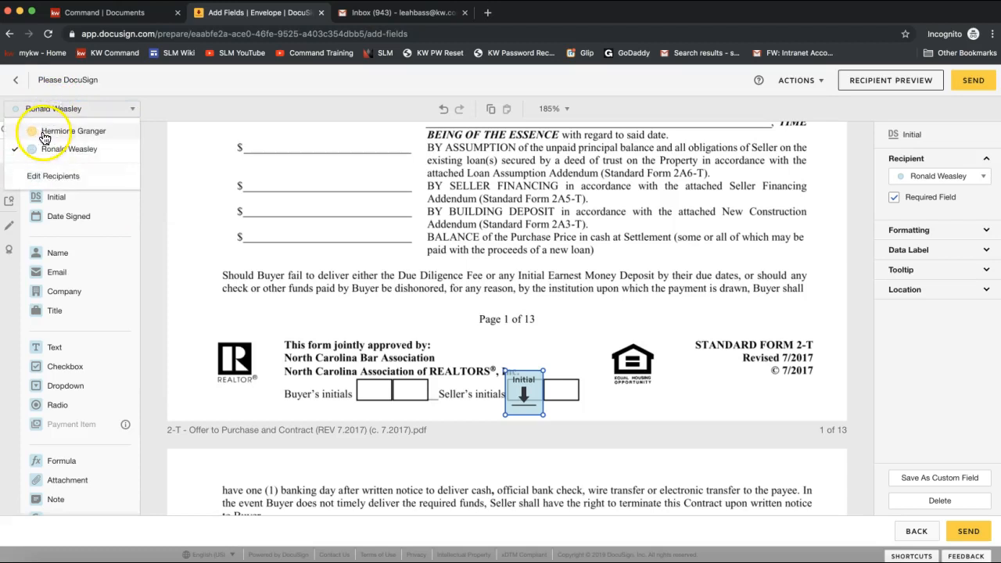
{"action": "left_click", "coordinate": [44, 132]}
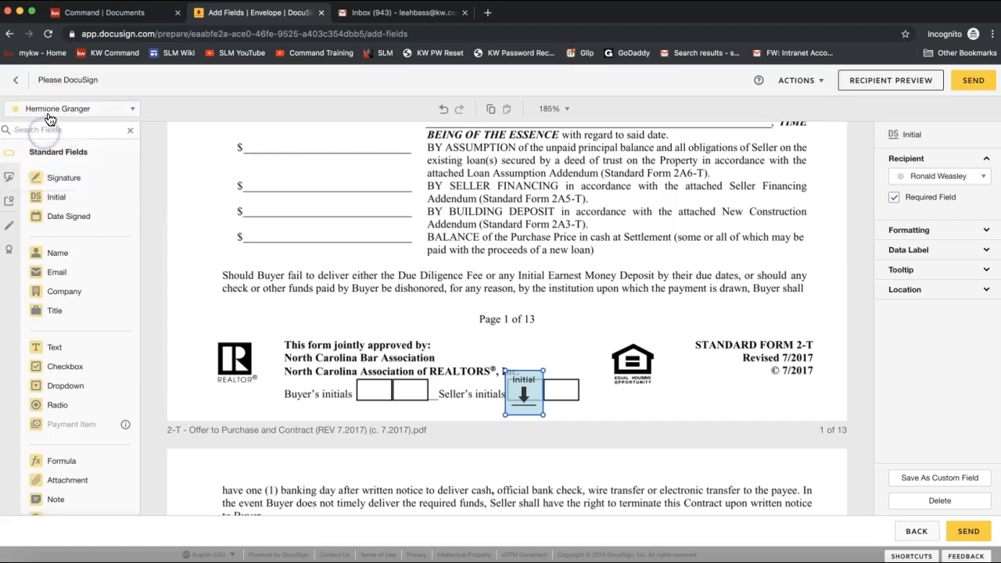
{"action": "left_click_drag", "start_coordinate": [82, 208], "coordinate": [546, 376]}
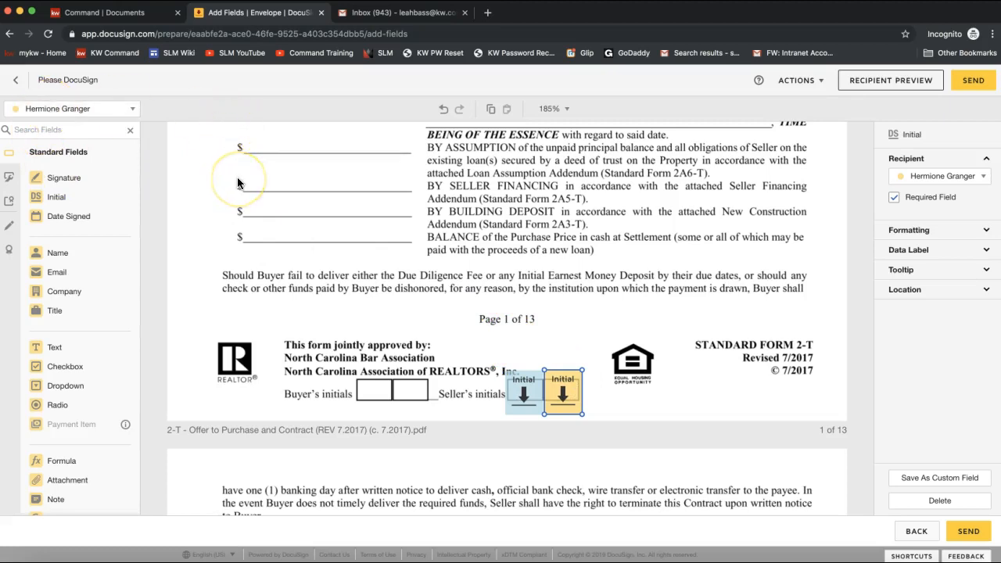
{"action": "scroll", "coordinate": [637, 265], "scroll_direction": "down", "scroll_amount": 10}
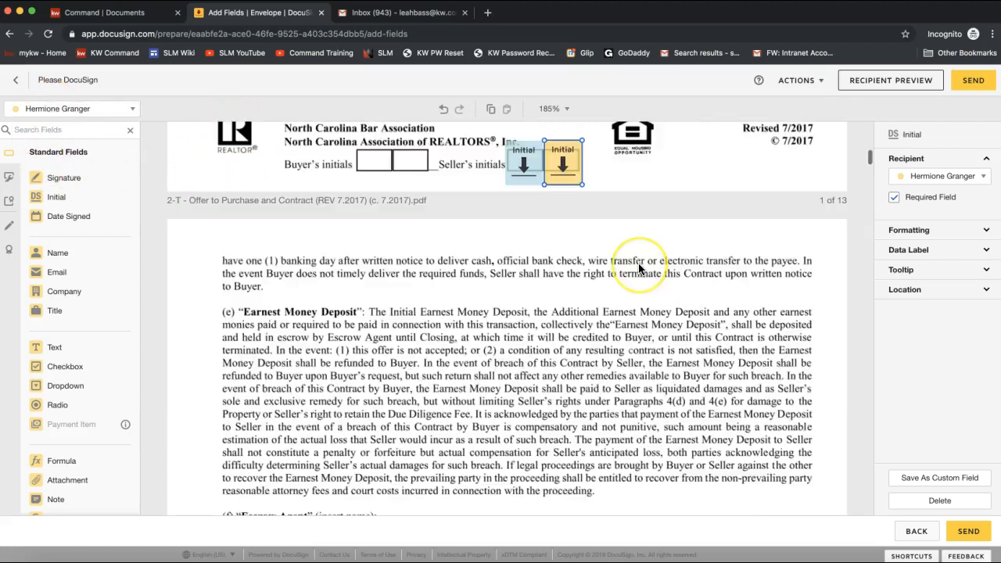
{"action": "scroll", "coordinate": [638, 268], "scroll_direction": "down", "scroll_amount": 3}
{"action": "left_click_drag", "start_coordinate": [89, 197], "coordinate": [554, 354]}
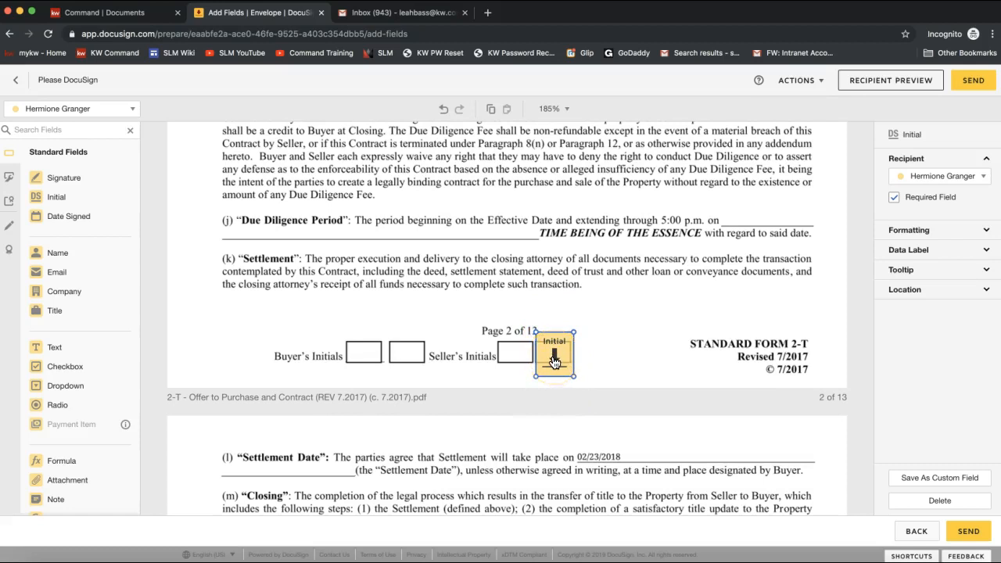
- Switch back to the first signer and place their initials in page 2's empty Seller's Initials box
{"action": "left_click", "coordinate": [109, 110]}
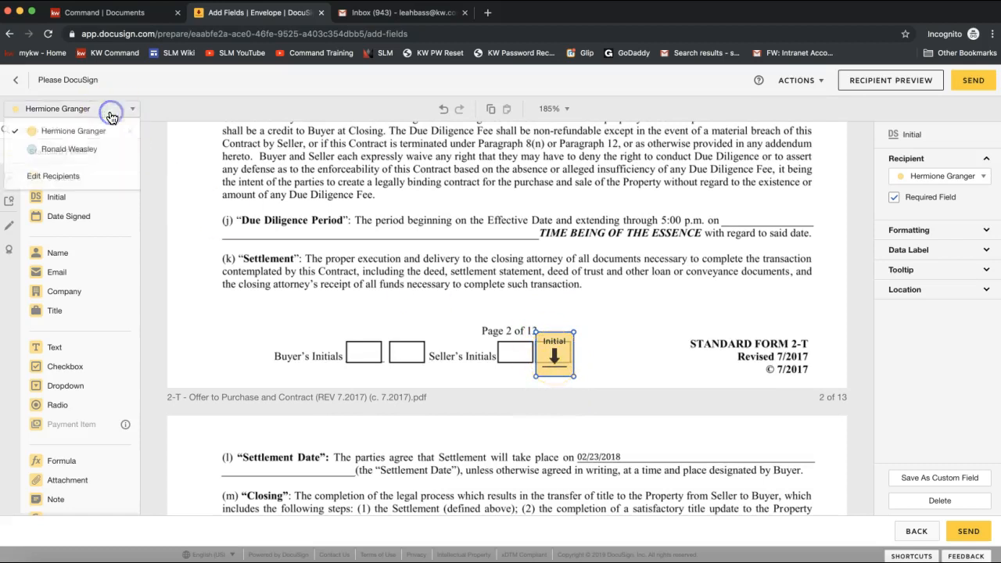
{"action": "left_click", "coordinate": [85, 151]}
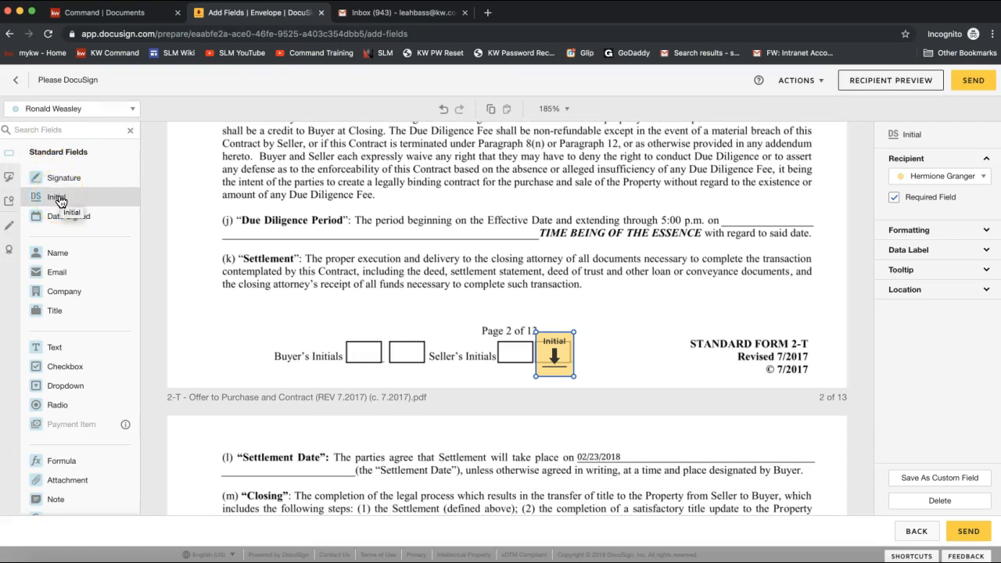
{"action": "left_click_drag", "start_coordinate": [61, 202], "coordinate": [496, 335]}
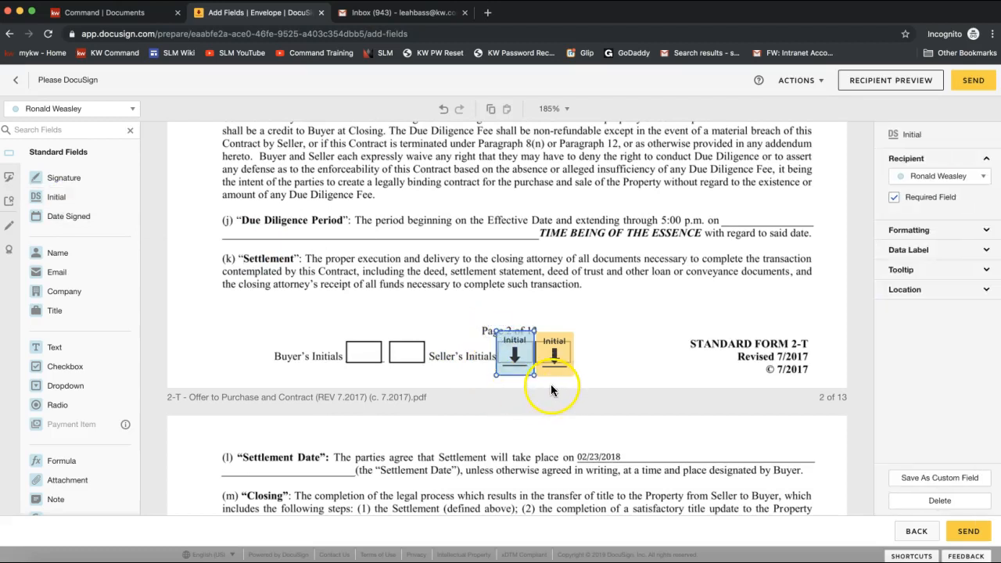
{"action": "left_click", "coordinate": [517, 364]}
{"action": "left_click", "coordinate": [582, 363]}
{"action": "scroll", "coordinate": [581, 360], "scroll_direction": "up", "scroll_amount": 15}
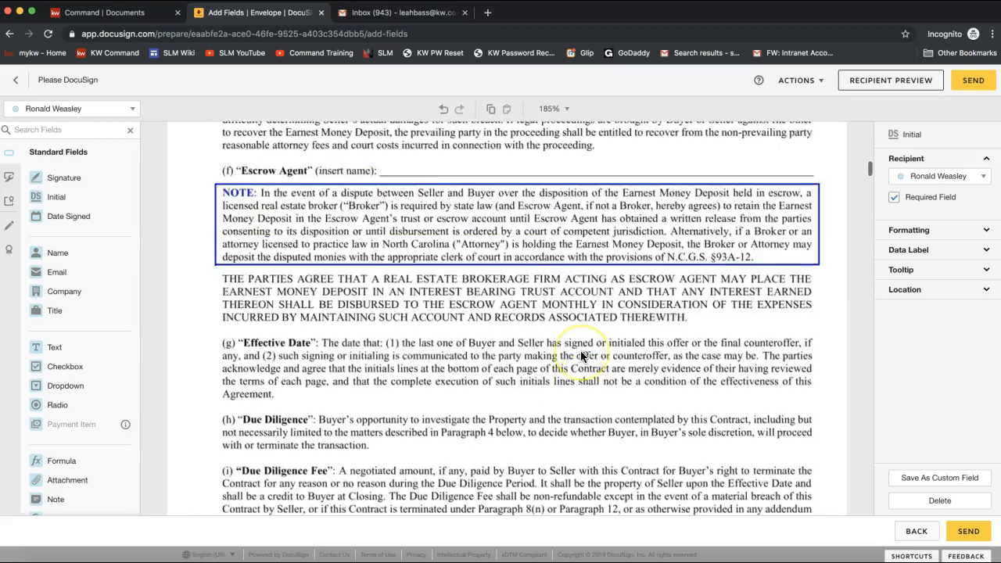
{"action": "scroll", "coordinate": [580, 356], "scroll_direction": "up", "scroll_amount": 10}
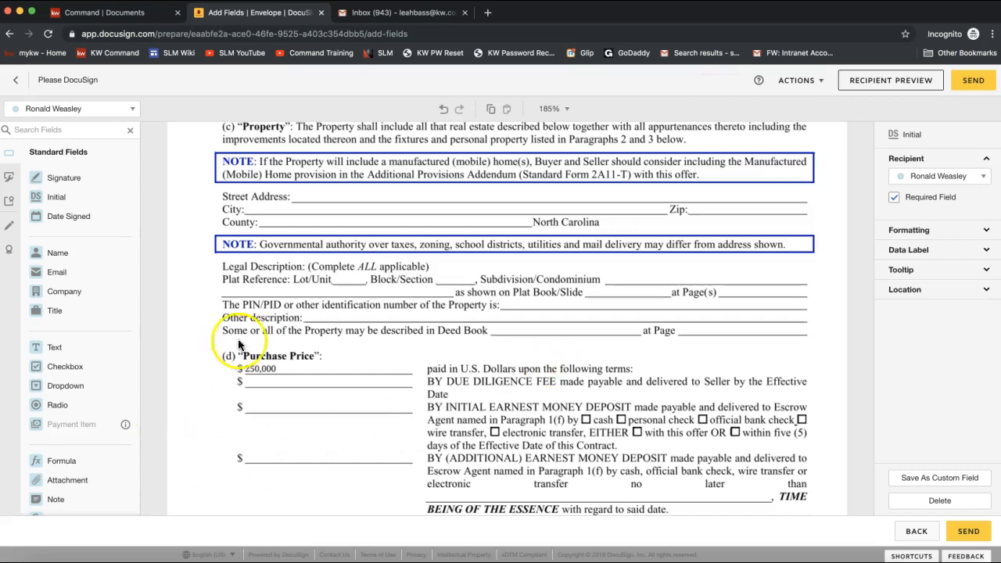
{"action": "scroll", "coordinate": [253, 323], "scroll_direction": "up", "scroll_amount": 5}
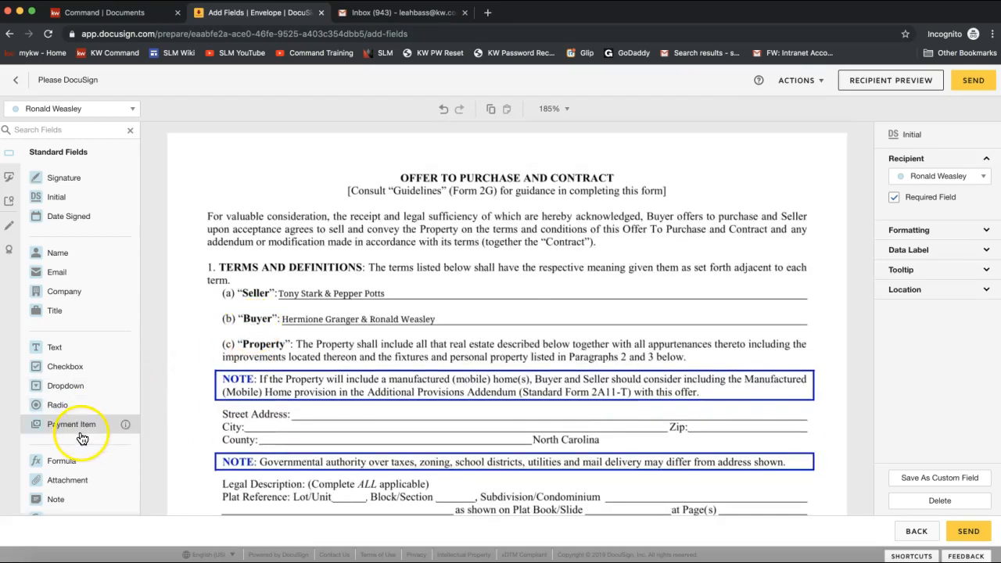
- Place a required text field on page 1's Street Address line
{"action": "left_click_drag", "start_coordinate": [73, 355], "coordinate": [294, 407]}
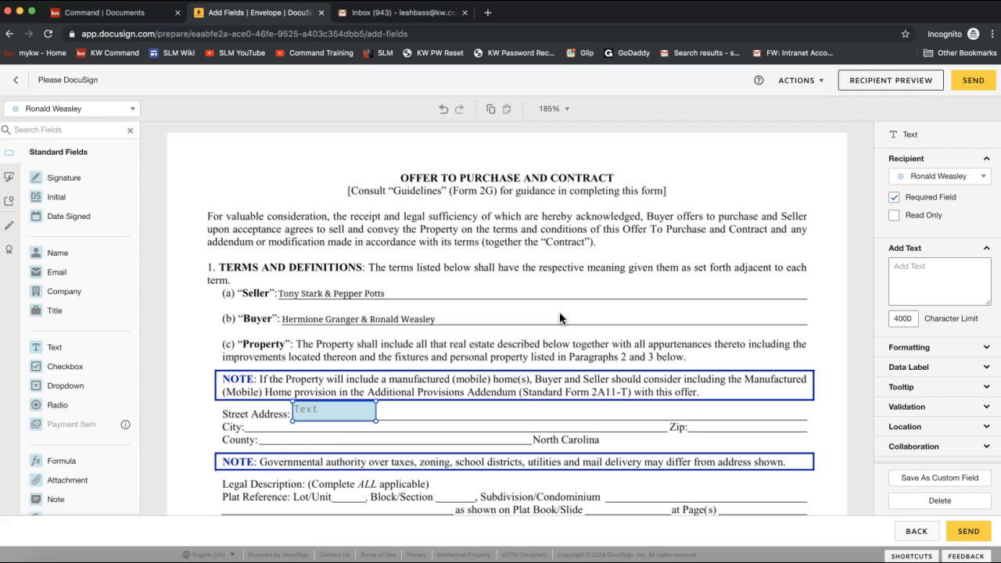
{"action": "left_click", "coordinate": [320, 423]}
{"action": "left_click", "coordinate": [312, 422]}
{"action": "scroll", "coordinate": [313, 420], "scroll_direction": "down", "scroll_amount": 5}
{"action": "left_click", "coordinate": [247, 399]}
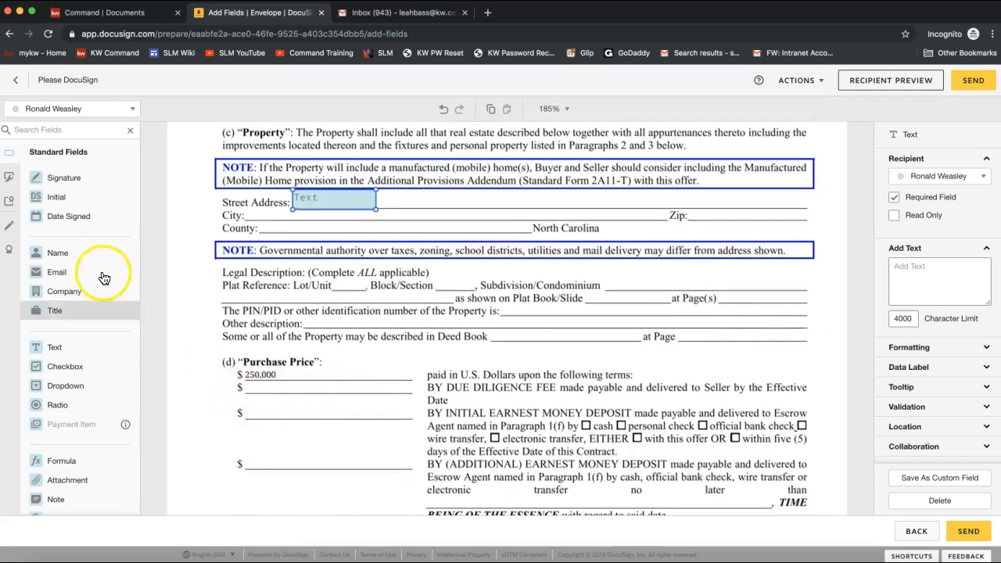
- Place an optional, read-only text field reading $2000 on the second Purchase Price line
{"action": "left_click_drag", "start_coordinate": [67, 348], "coordinate": [247, 385]}
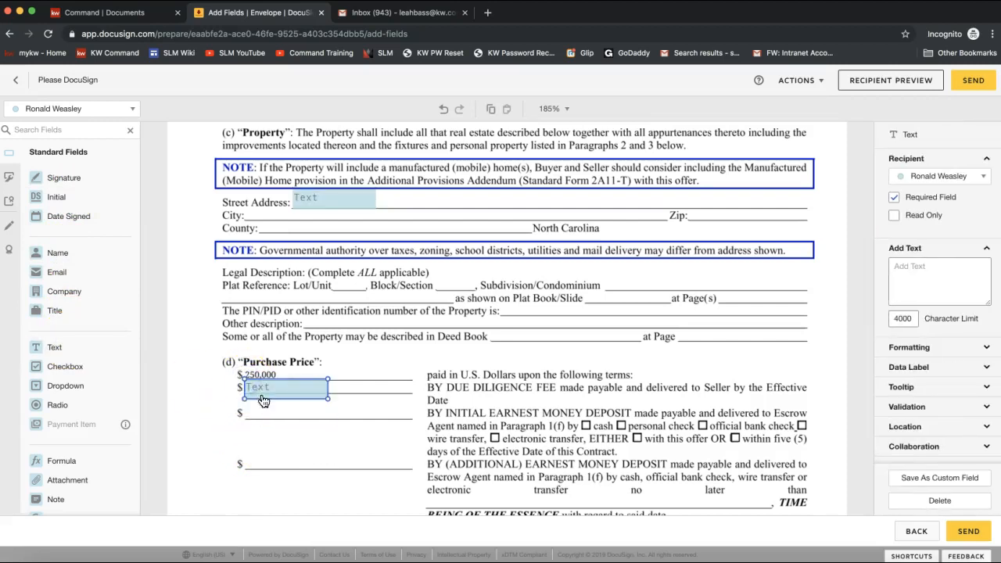
{"action": "left_click", "coordinate": [896, 199]}
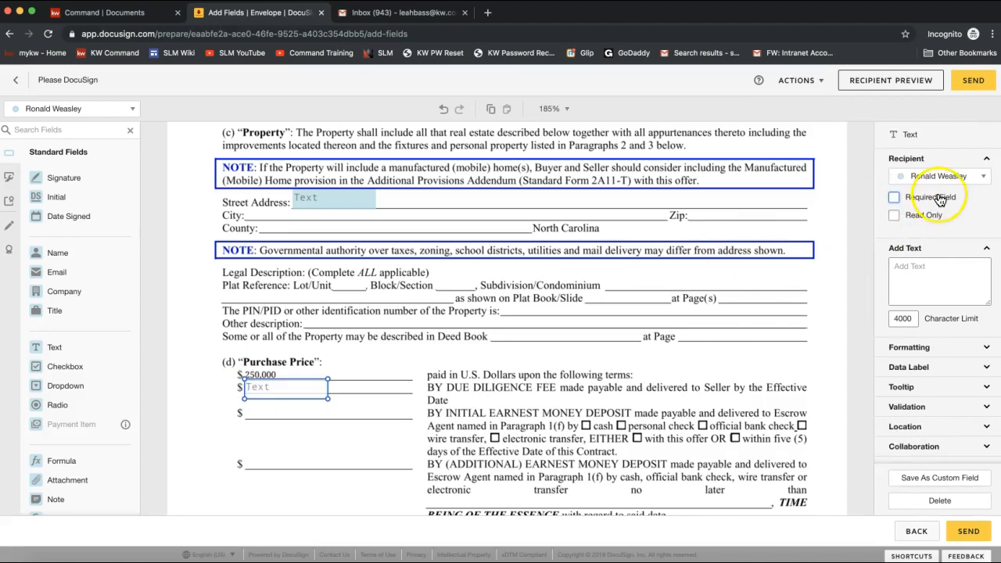
{"action": "left_click", "coordinate": [895, 216]}
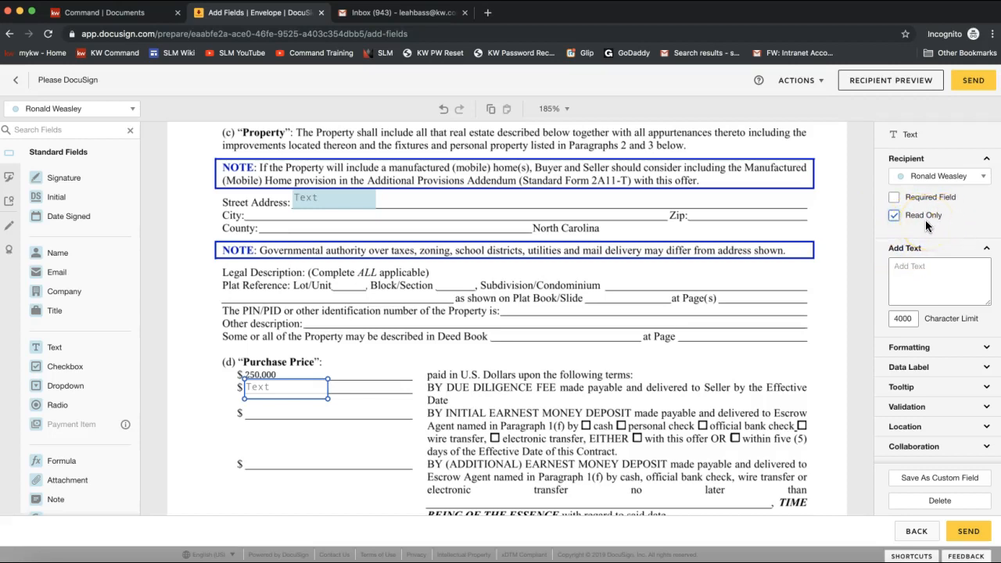
{"action": "left_click", "coordinate": [923, 224]}
{"action": "left_click", "coordinate": [914, 271]}
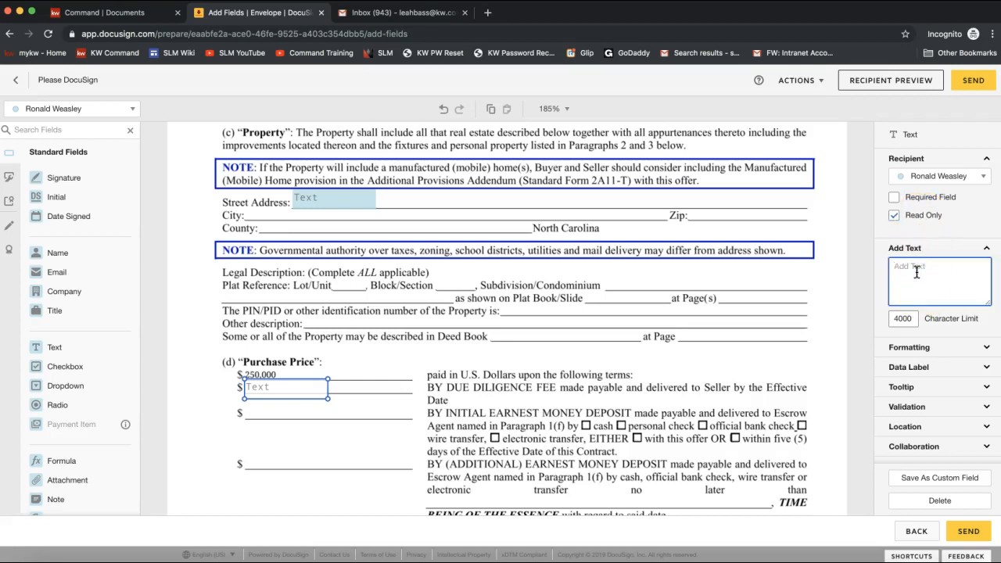
{"action": "type", "text": "2000"}
{"action": "type", "text": "$"}
{"action": "left_click", "coordinate": [955, 301]}
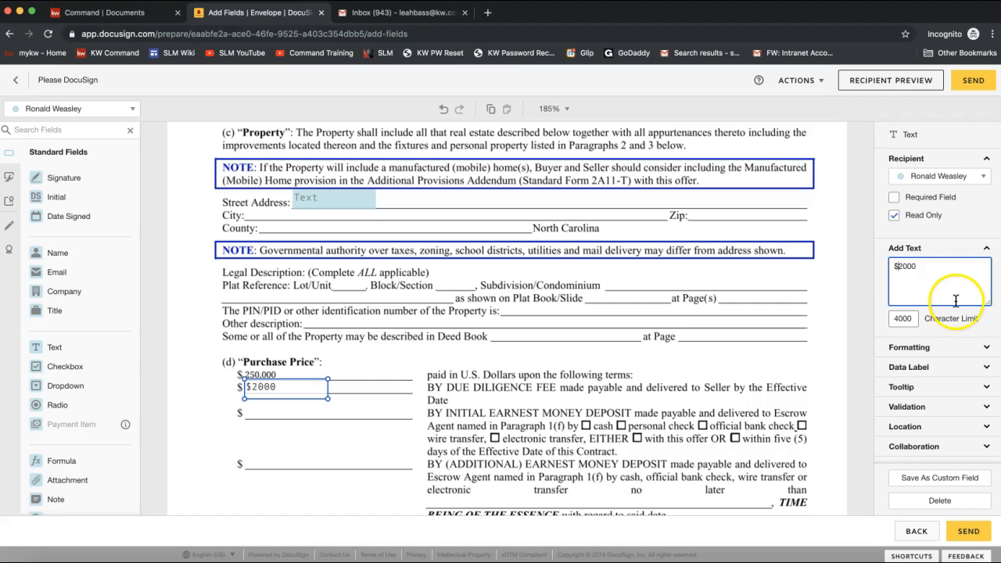
- Leave recipient collaboration off for the field and deselect the $2000 field
{"action": "scroll", "coordinate": [956, 301], "scroll_direction": "down", "scroll_amount": 1}
{"action": "left_click", "coordinate": [933, 435]}
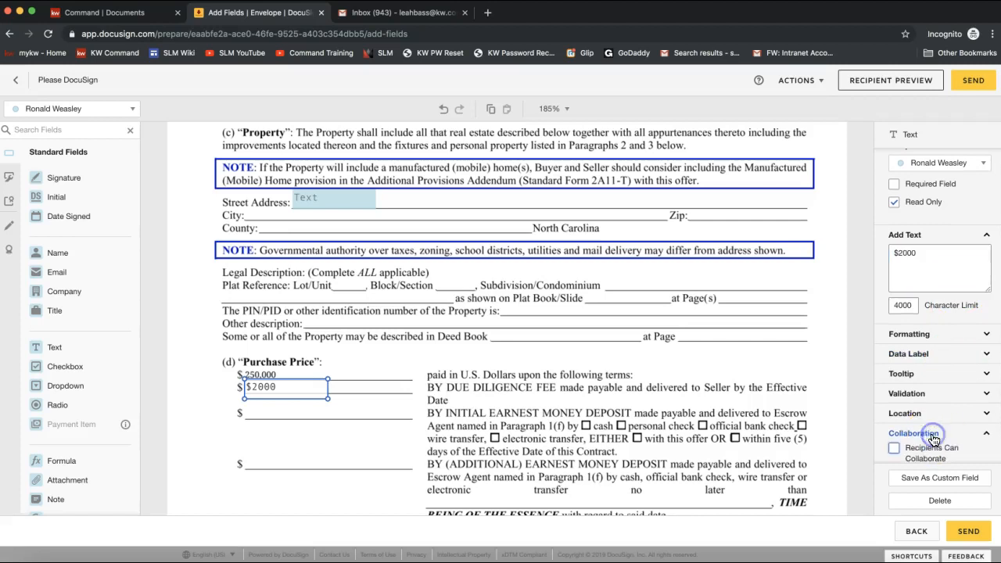
{"action": "scroll", "coordinate": [919, 436], "scroll_direction": "down", "scroll_amount": 2}
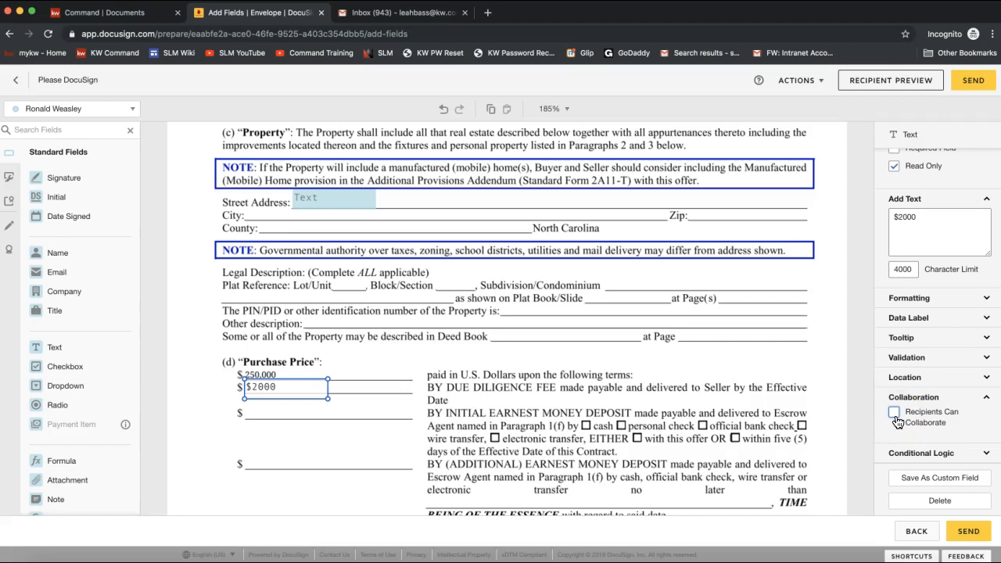
{"action": "left_click", "coordinate": [896, 414]}
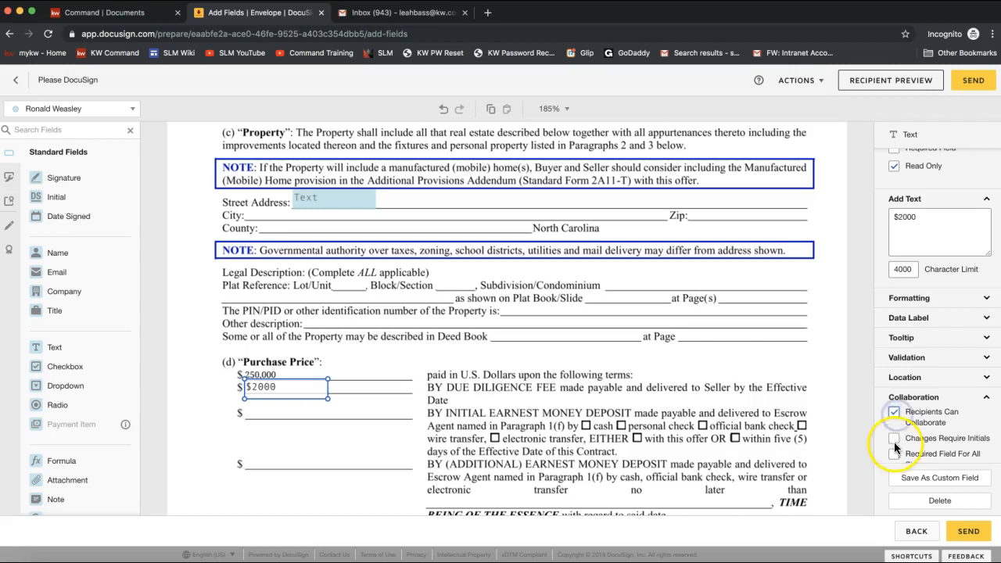
{"action": "left_click", "coordinate": [894, 413]}
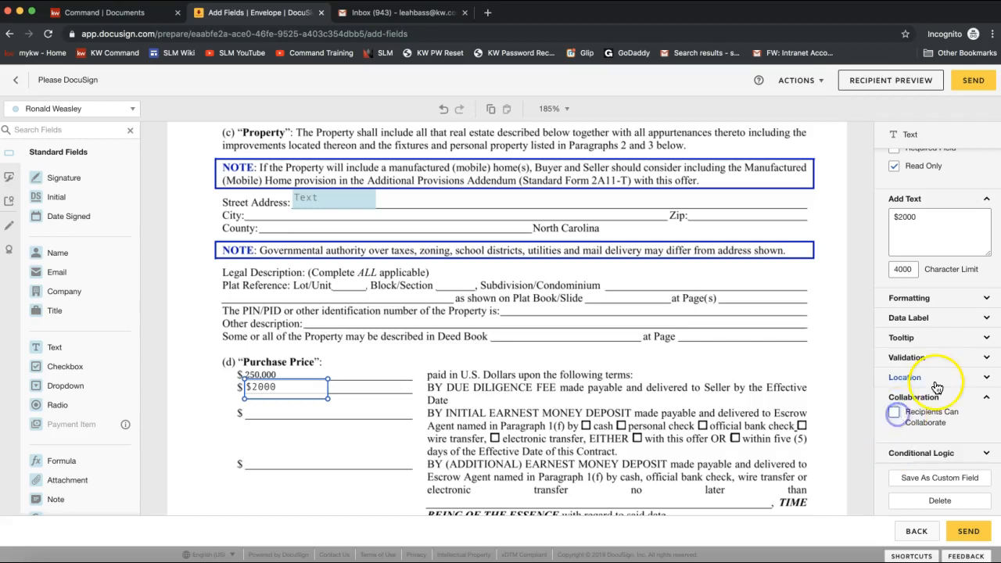
{"action": "left_click", "coordinate": [350, 374]}
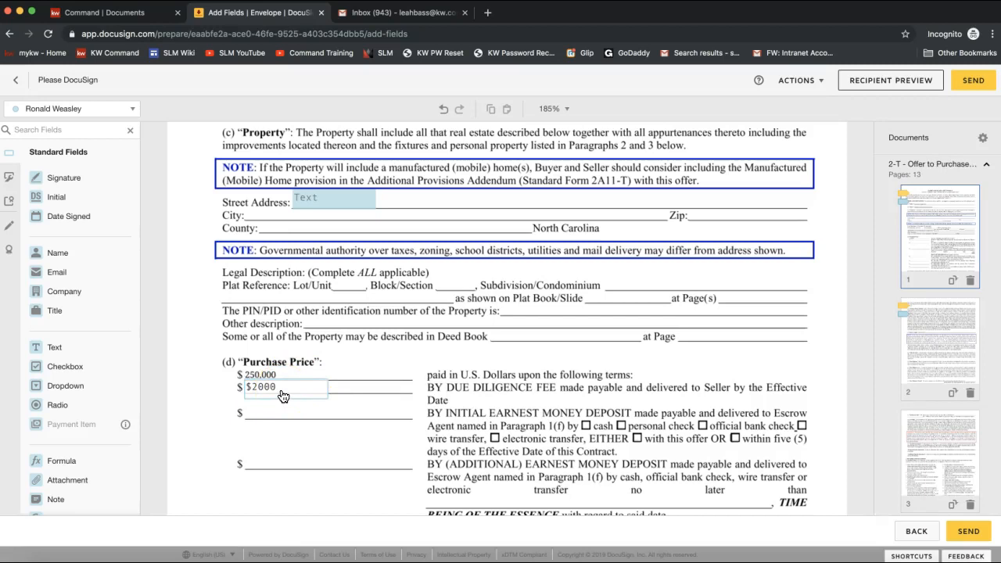
- Draw a markup line through the first seller's name on page 1's Seller line
{"action": "left_click", "coordinate": [10, 227]}
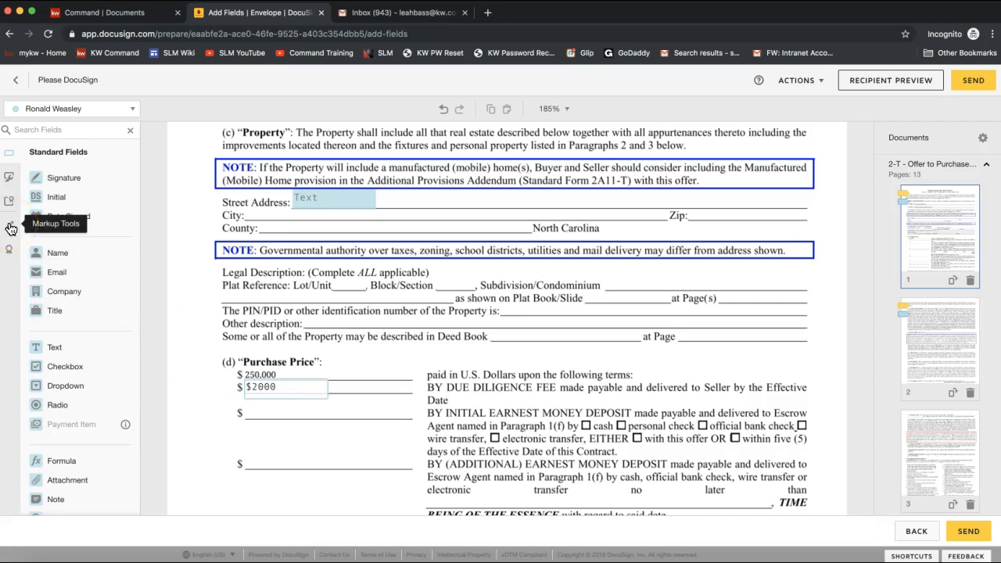
{"action": "left_click", "coordinate": [13, 250]}
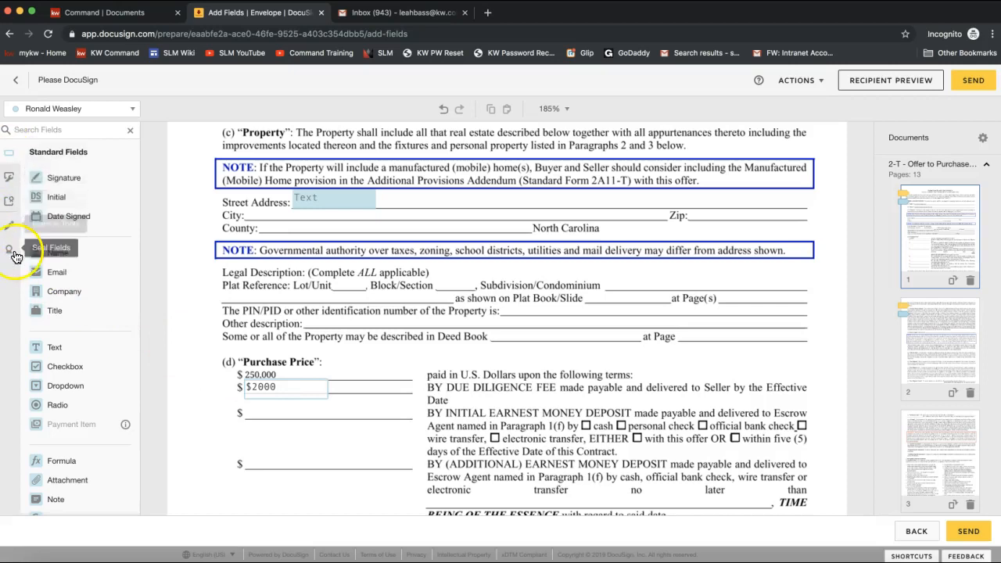
{"action": "left_click", "coordinate": [10, 229]}
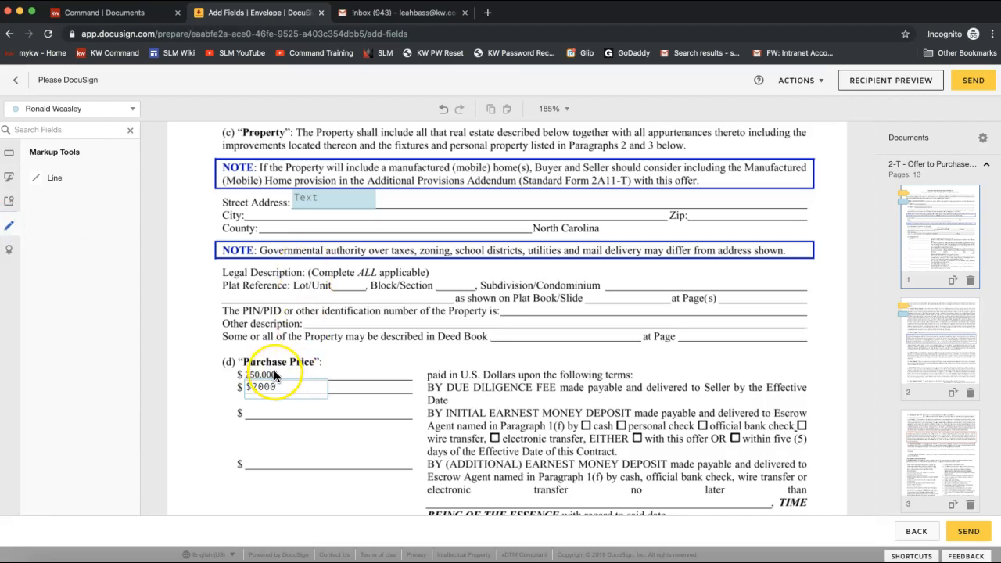
{"action": "scroll", "coordinate": [275, 376], "scroll_direction": "up", "scroll_amount": 5}
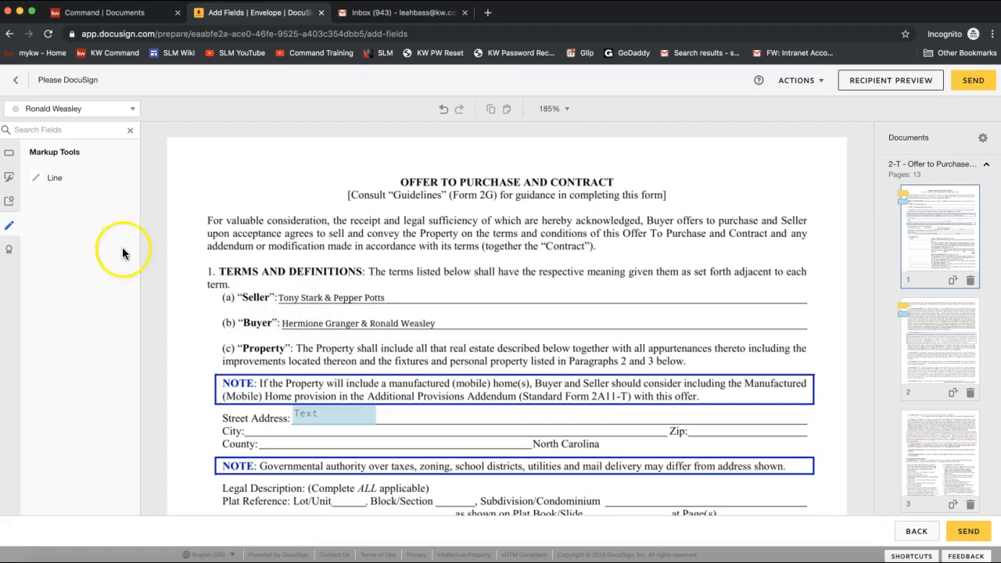
{"action": "left_click", "coordinate": [58, 182]}
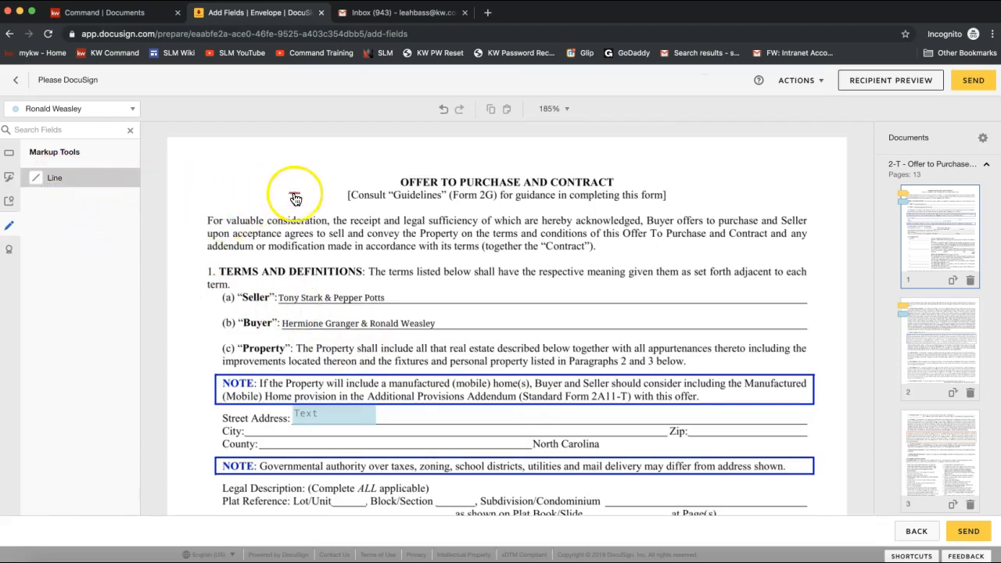
{"action": "left_click", "coordinate": [280, 298]}
{"action": "left_click_drag", "start_coordinate": [280, 298], "coordinate": [327, 297]}
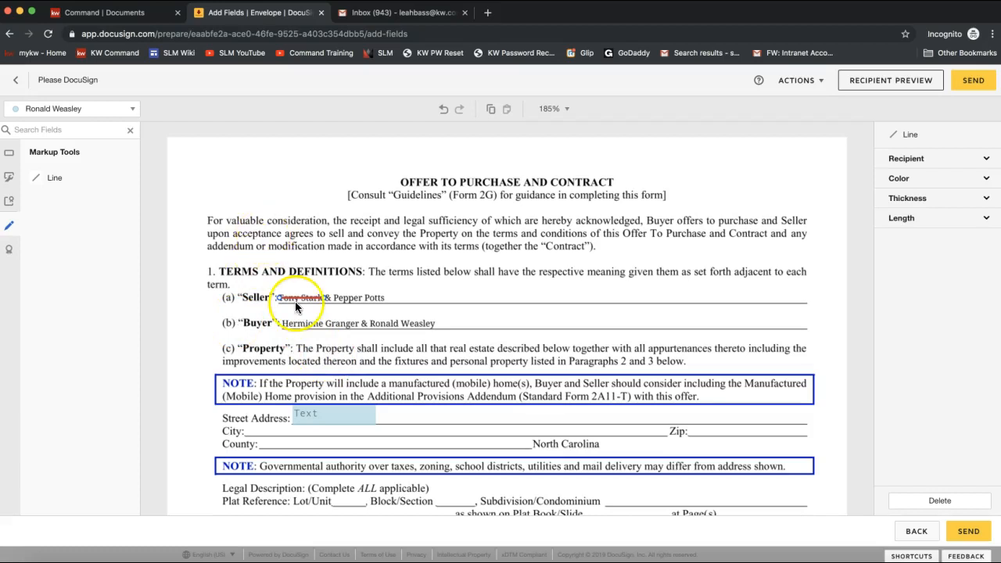
{"action": "left_click", "coordinate": [9, 156]}
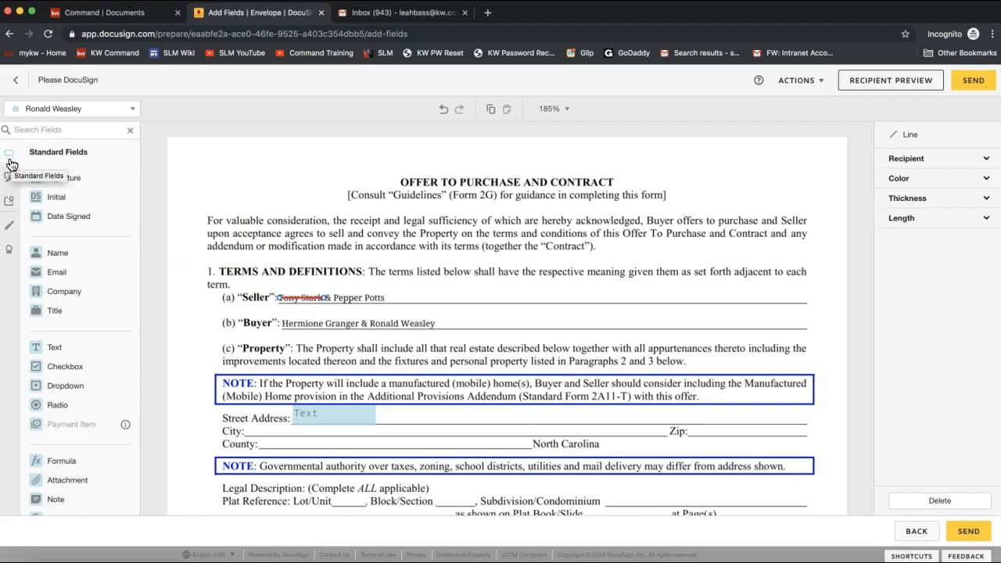
- Add a wide, optional, read-only text field with the replacement seller name beside the struck-through name
{"action": "left_click", "coordinate": [74, 350]}
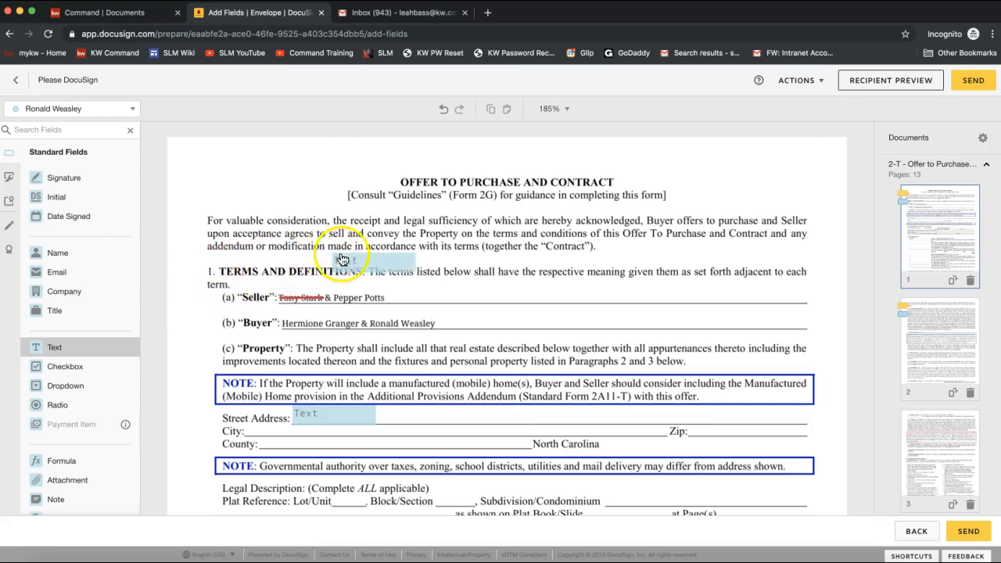
{"action": "left_click", "coordinate": [395, 289]}
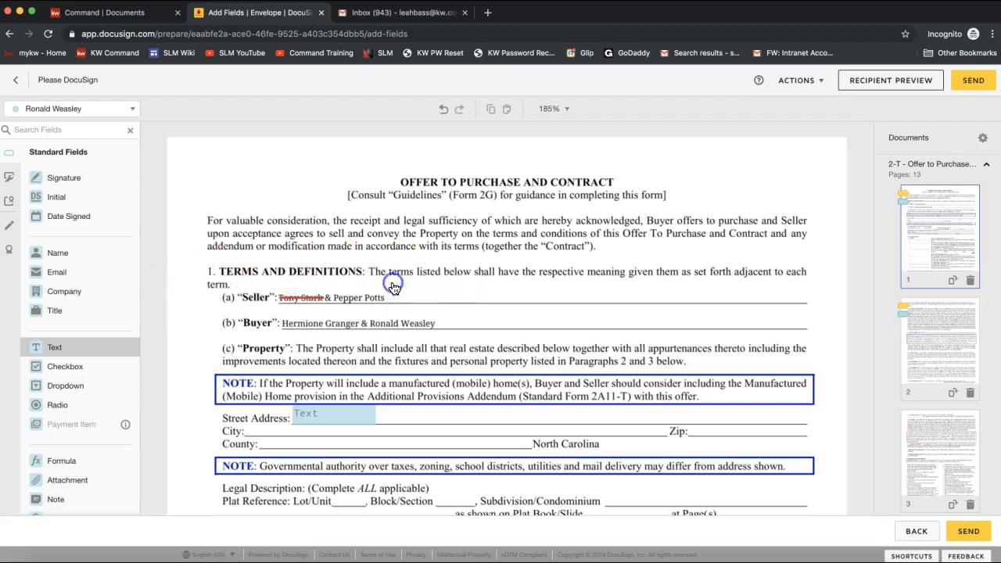
{"action": "left_click", "coordinate": [938, 281]}
{"action": "type", "text": "Anthony Stark"}
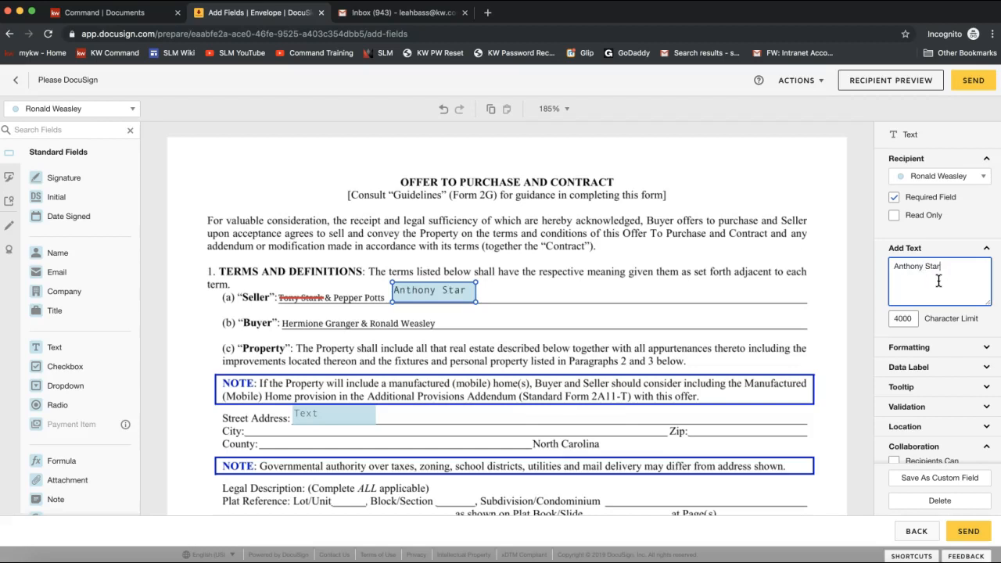
{"action": "left_click", "coordinate": [915, 201]}
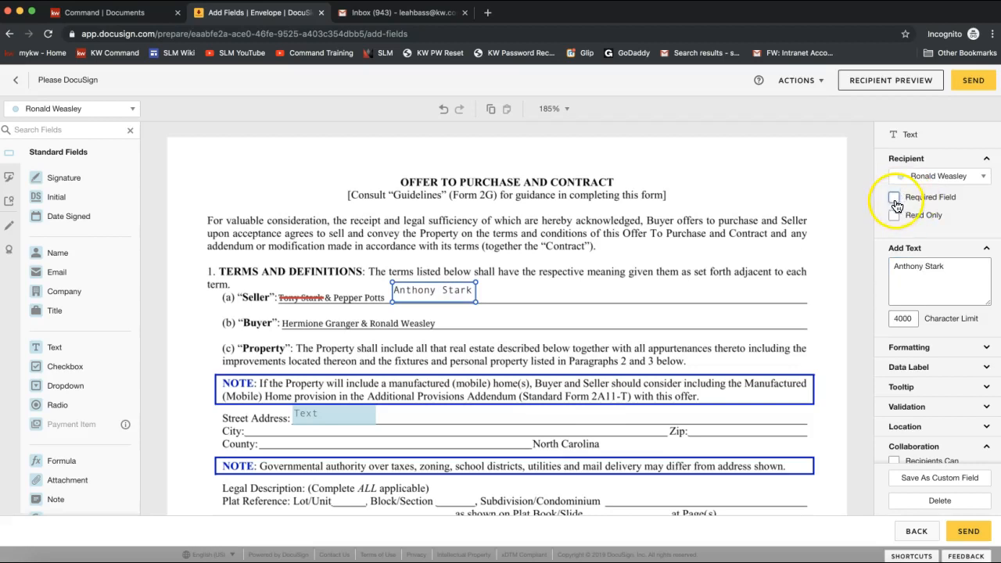
{"action": "left_click", "coordinate": [895, 217]}
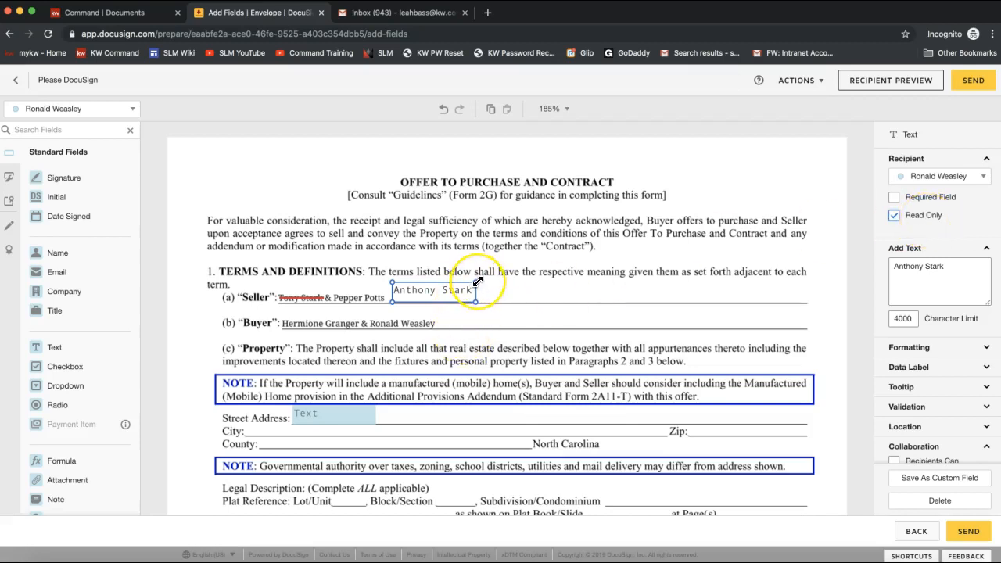
{"action": "left_click_drag", "start_coordinate": [476, 281], "coordinate": [665, 286]}
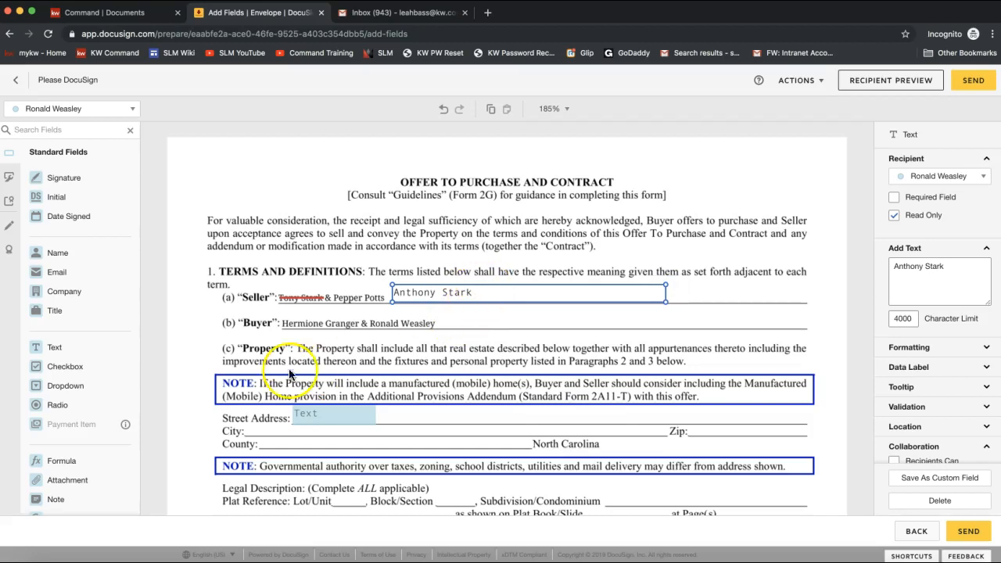
{"action": "left_click", "coordinate": [67, 181]}
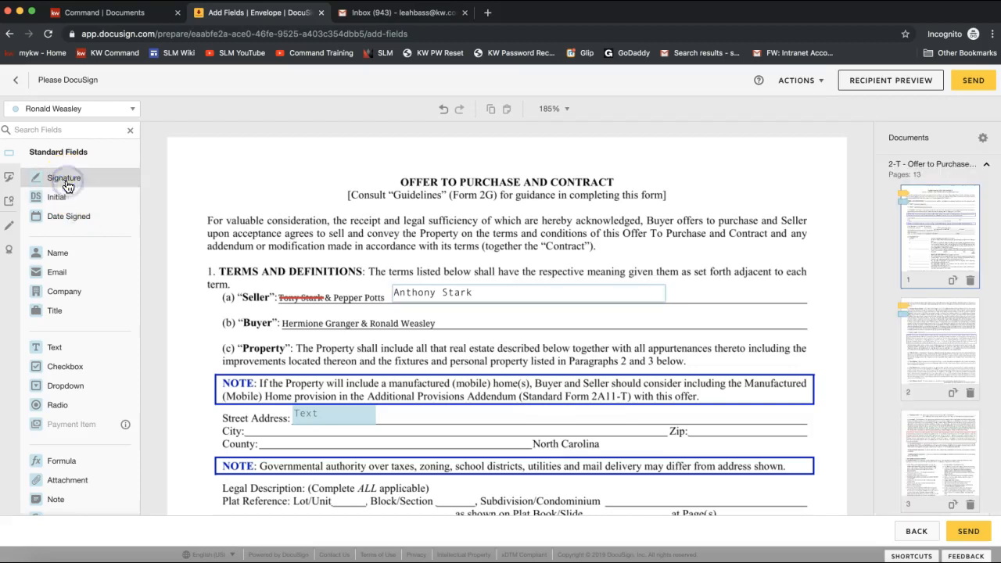
{"action": "left_click", "coordinate": [62, 109]}
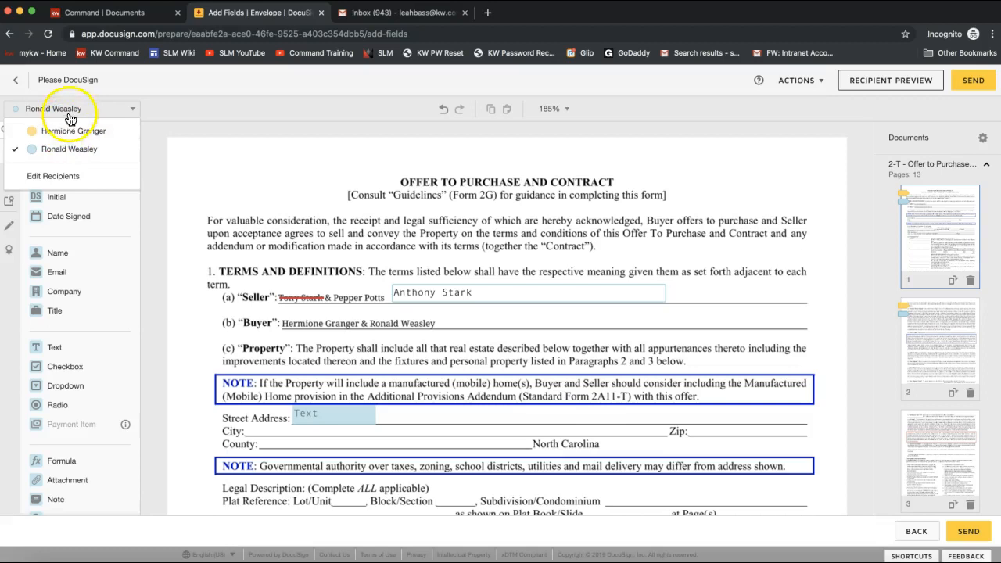
{"action": "left_click", "coordinate": [71, 111]}
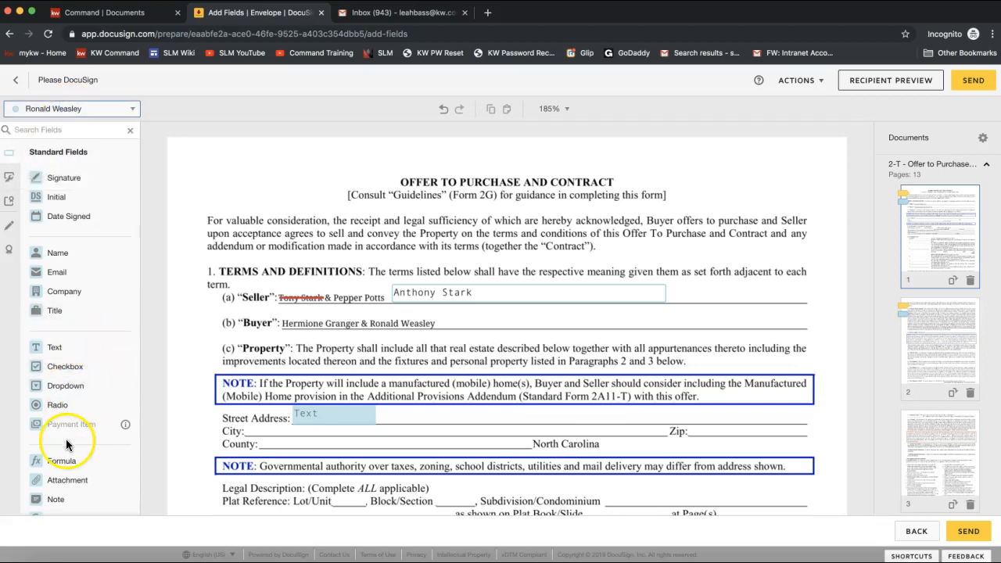
{"action": "scroll", "coordinate": [66, 438], "scroll_direction": "down", "scroll_amount": 1}
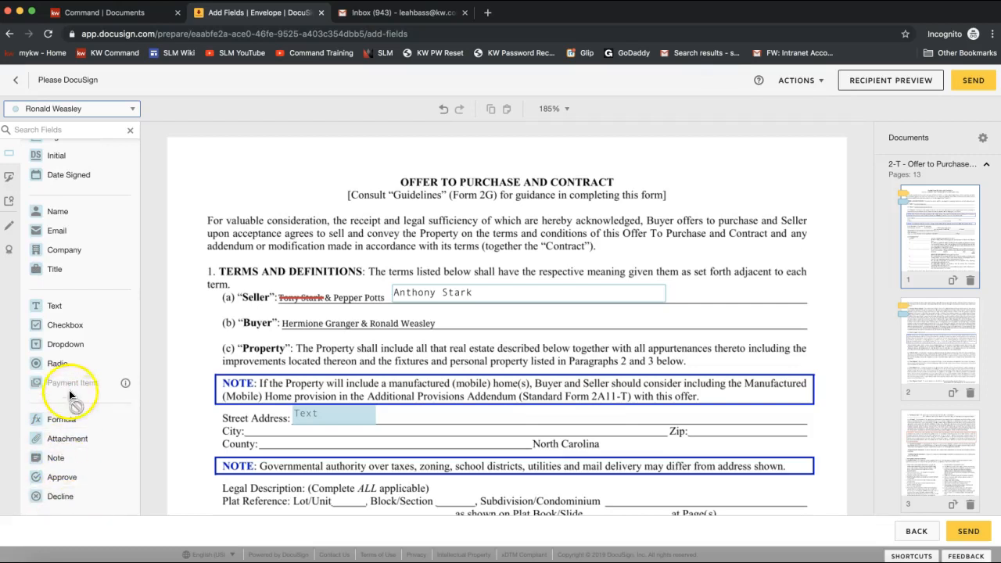
{"action": "scroll", "coordinate": [69, 395], "scroll_direction": "up", "scroll_amount": 1}
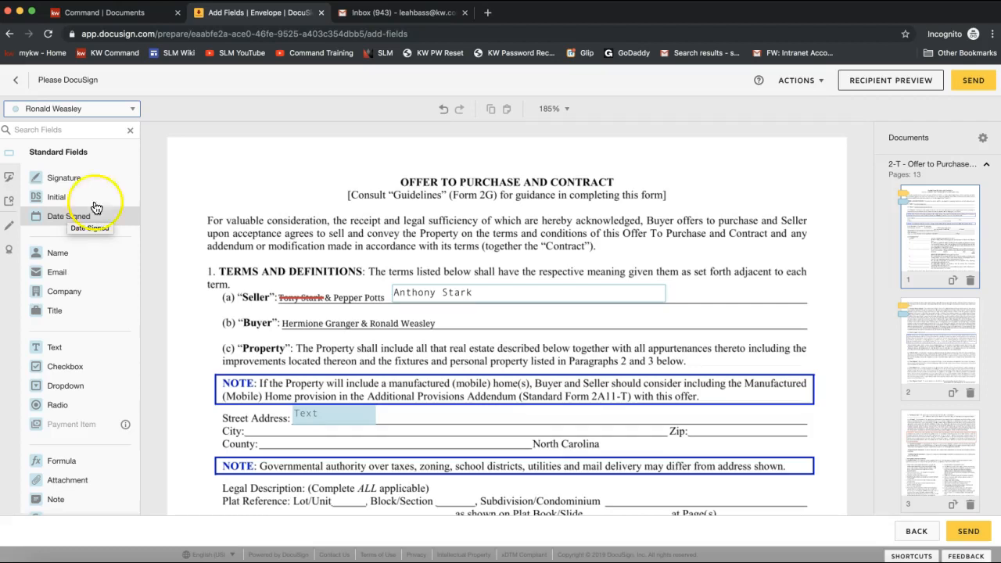
{"action": "scroll", "coordinate": [519, 322], "scroll_direction": "down", "scroll_amount": 8}
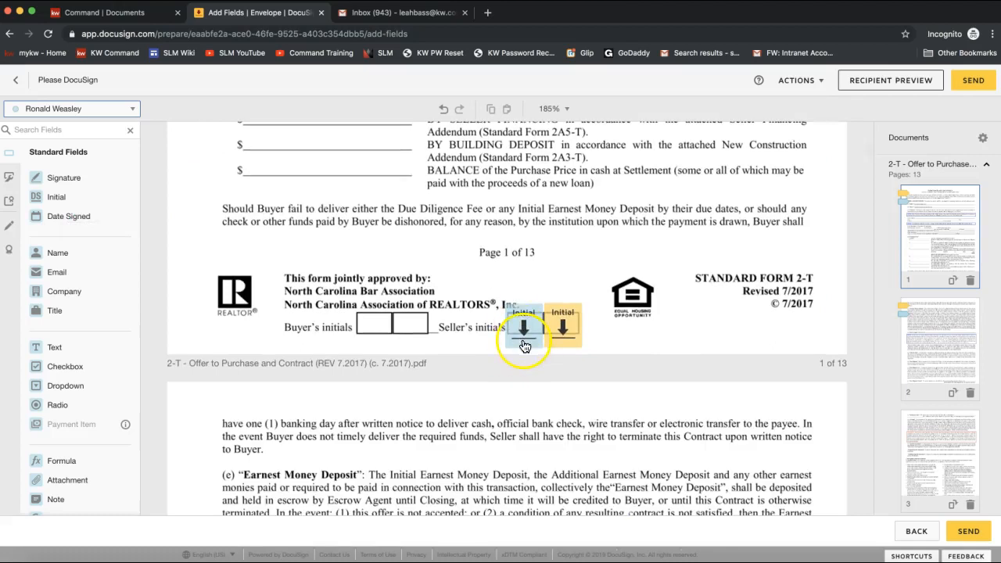
{"action": "left_click", "coordinate": [535, 261]}
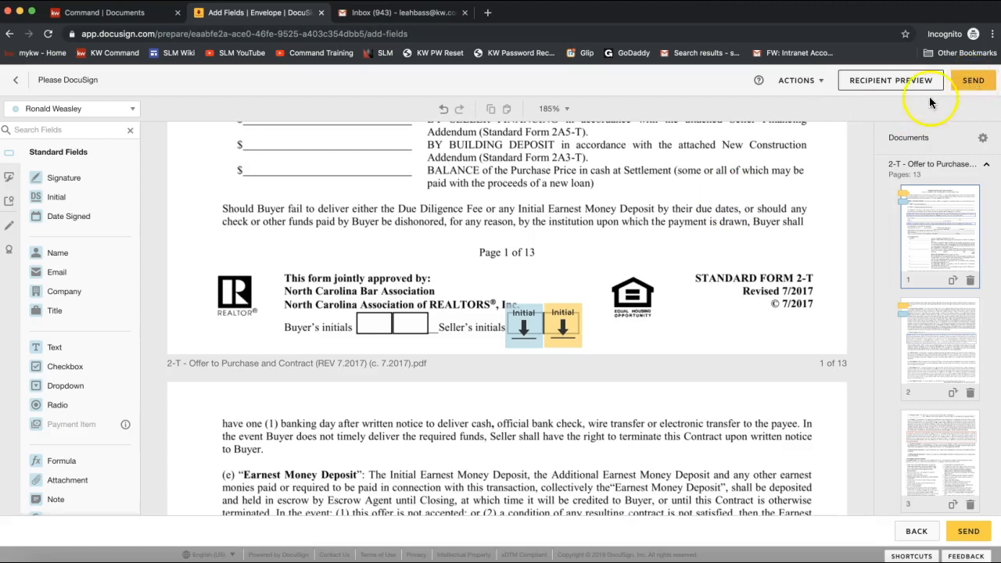
- Send the Offer to Purchase envelope and confirm it shows Waiting For Others with 2 recipients
{"action": "left_click", "coordinate": [974, 81]}
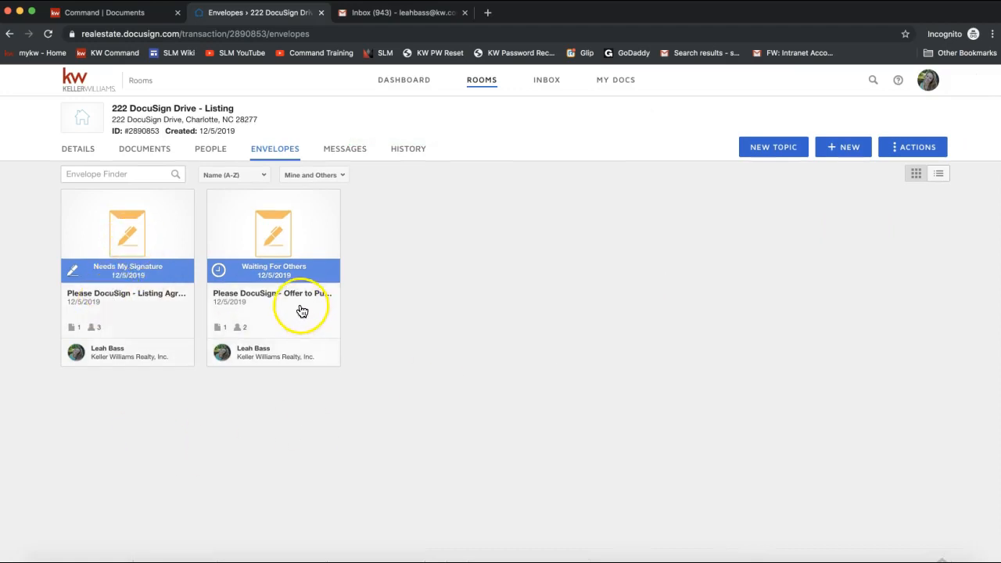
{"action": "left_click", "coordinate": [154, 315]}
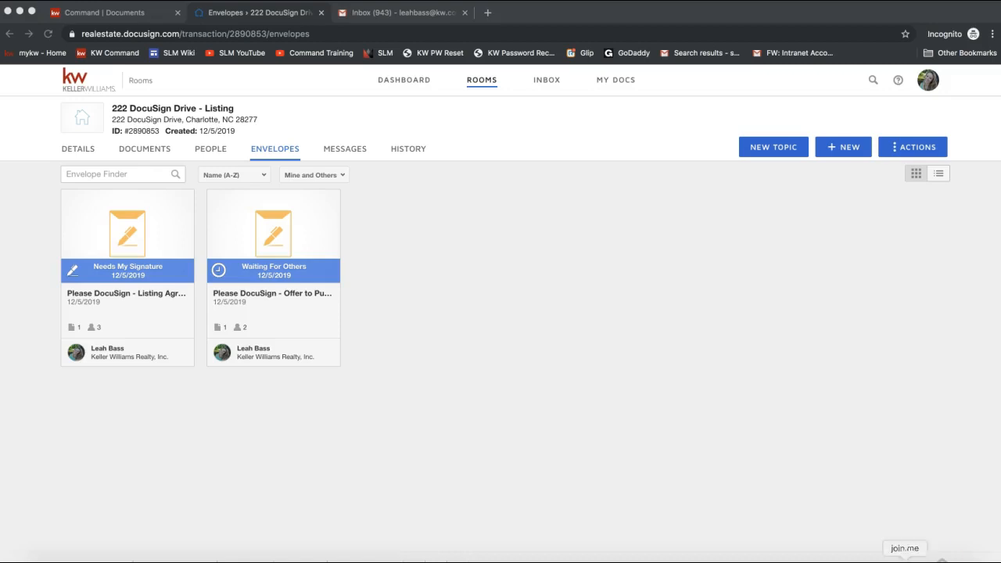
- Post the Send interactive form and Add PDF to be signed links to everyone in join.me chat
{"action": "left_click", "coordinate": [640, 557]}
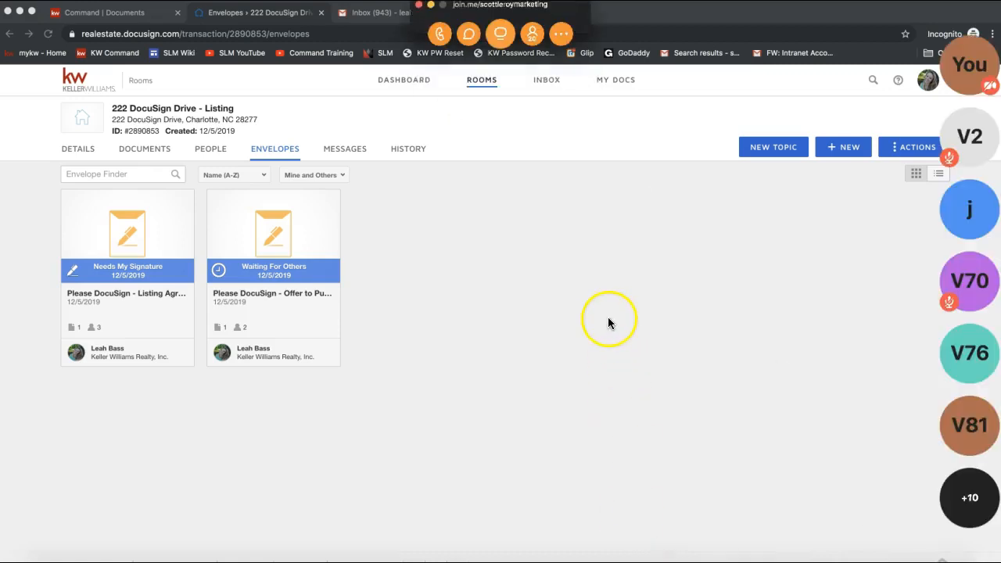
{"action": "left_click", "coordinate": [501, 33]}
{"action": "left_click", "coordinate": [513, 339]}
{"action": "key", "text": "super+v"}
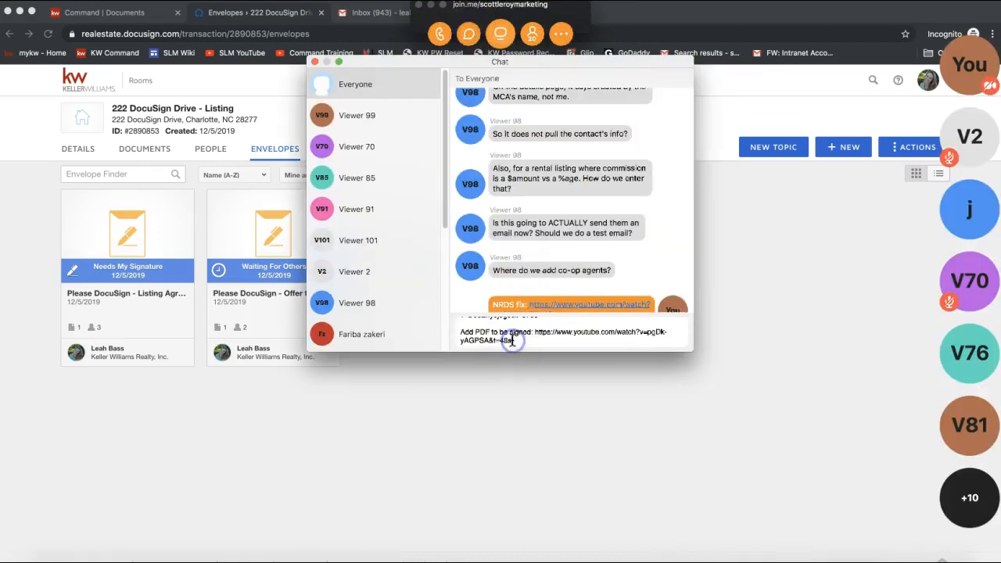
{"action": "key", "text": "Return"}
- Highlight both link lines, close the chat, and minimize join.me to return to the room's documents
{"action": "left_click_drag", "start_coordinate": [524, 253], "coordinate": [597, 252]}
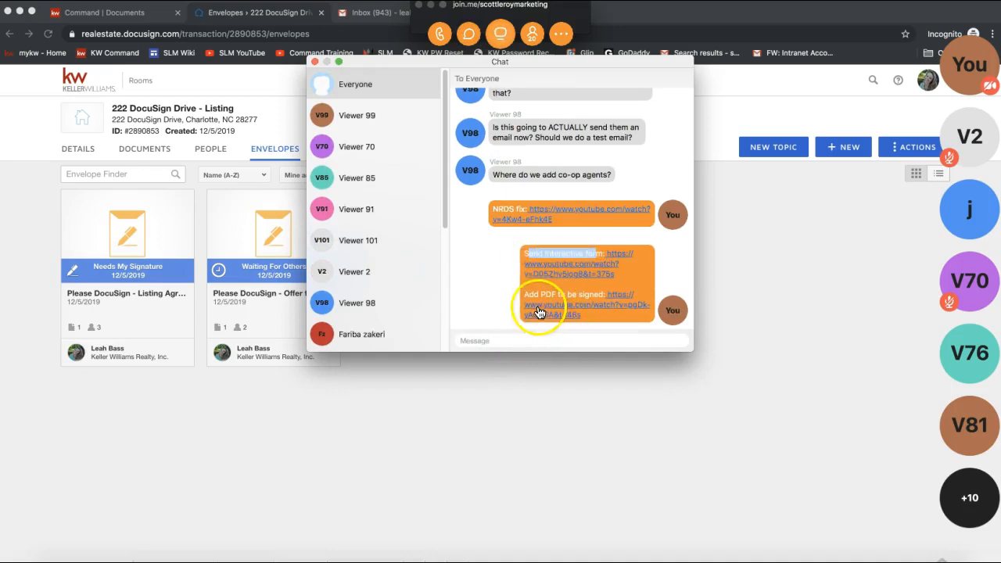
{"action": "left_click_drag", "start_coordinate": [525, 294], "coordinate": [602, 295]}
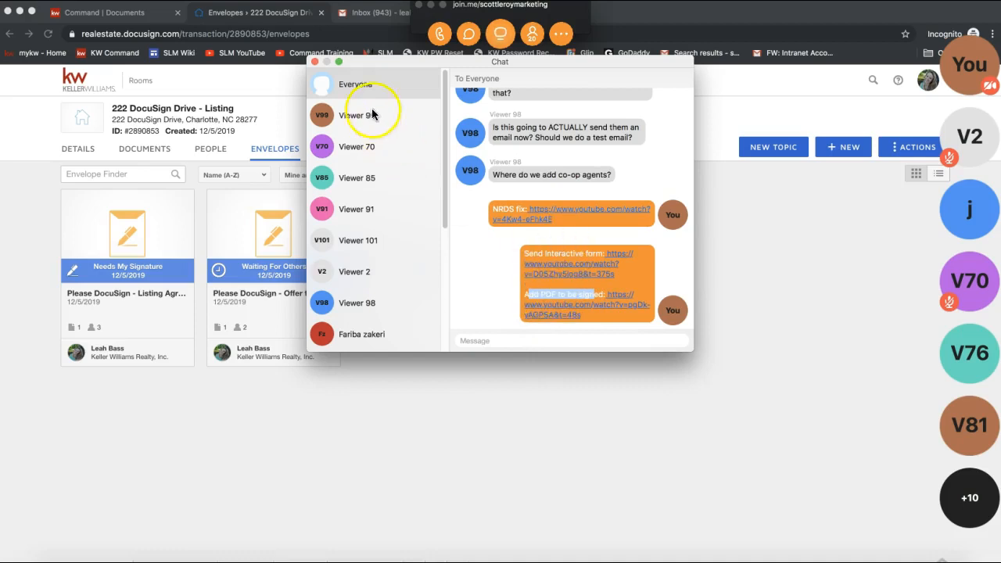
{"action": "left_click", "coordinate": [315, 62]}
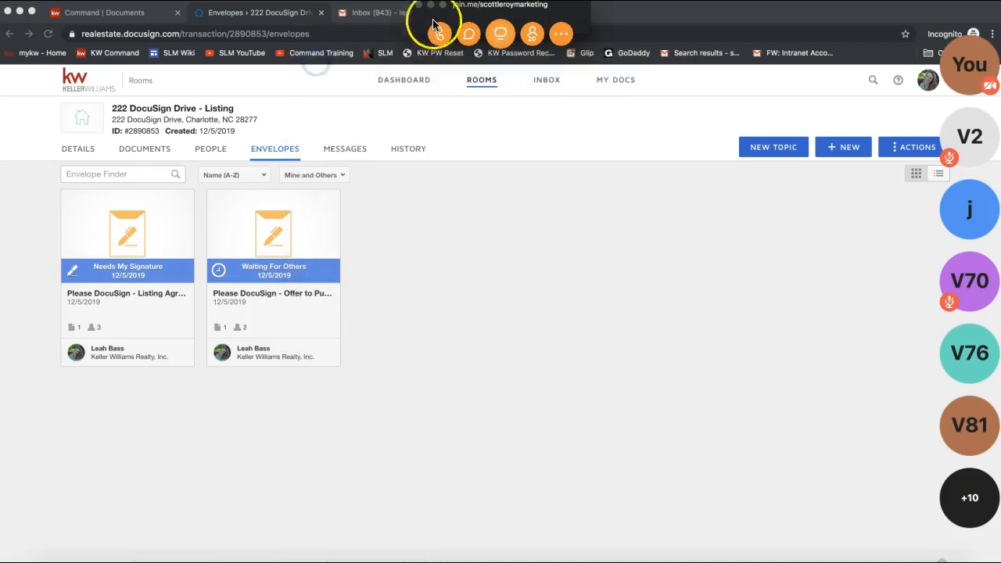
{"action": "left_click", "coordinate": [430, 5]}
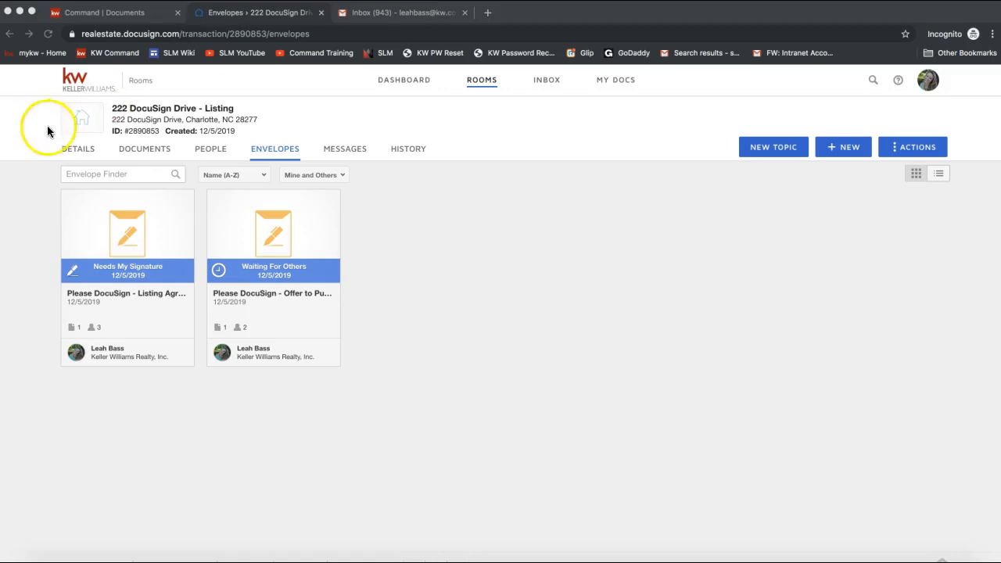
{"action": "left_click", "coordinate": [146, 150]}
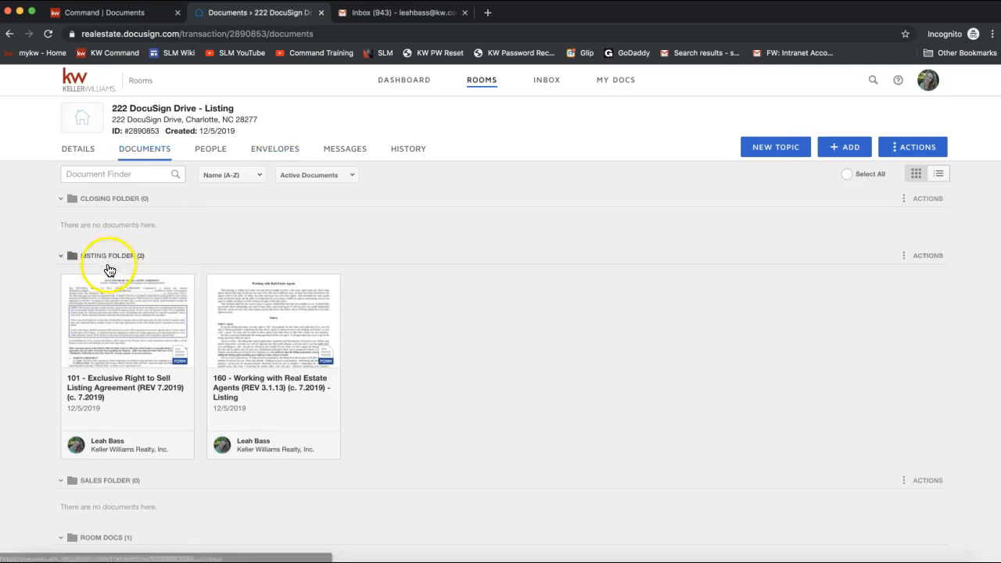
- Select forms 160 and 101, then select all room documents including the 2-T contract
{"action": "mouse_move", "coordinate": [68, 288]}
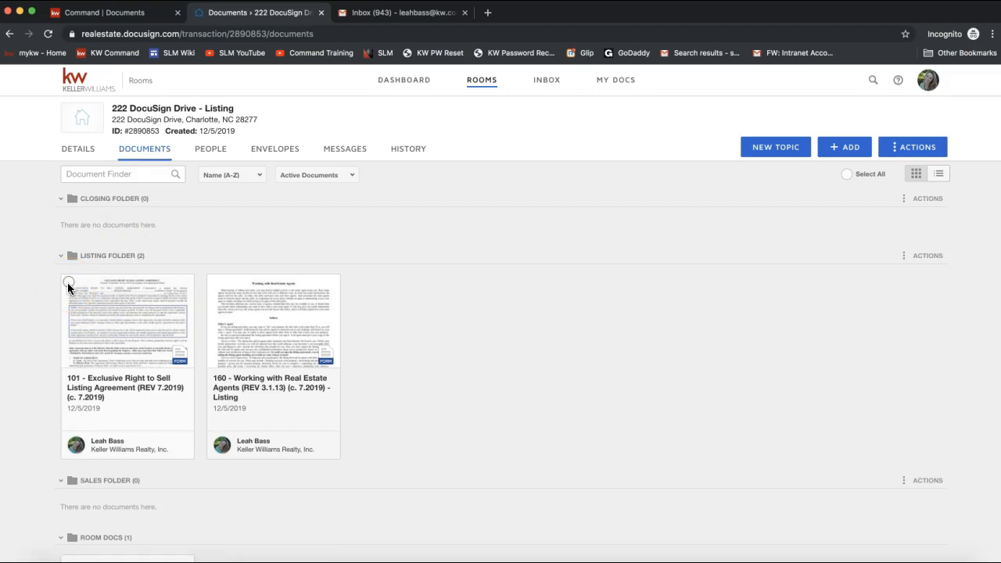
{"action": "scroll", "coordinate": [68, 288], "scroll_direction": "down", "scroll_amount": 4}
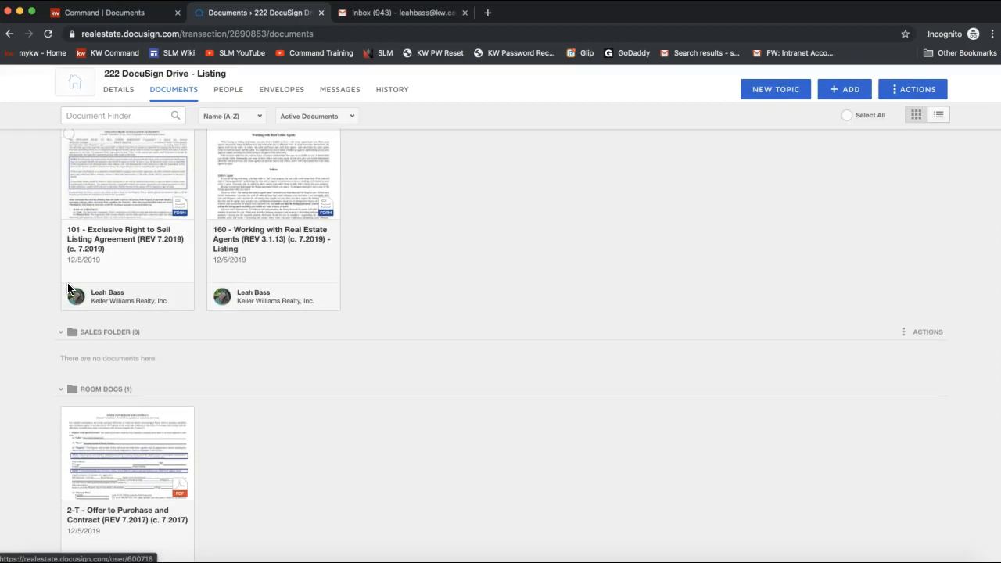
{"action": "scroll", "coordinate": [68, 288], "scroll_direction": "up", "scroll_amount": 3}
{"action": "left_click", "coordinate": [238, 257]}
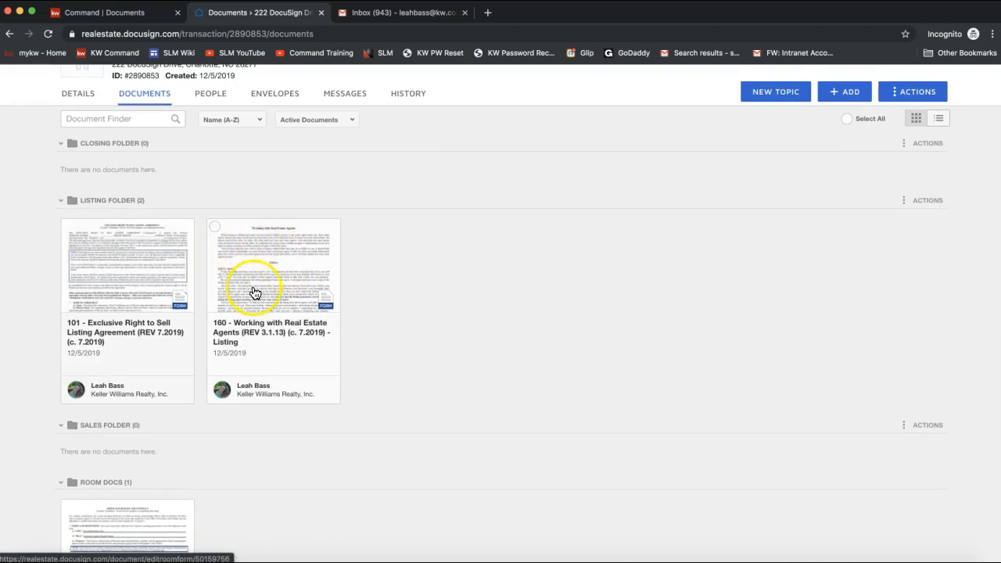
{"action": "left_click", "coordinate": [215, 229]}
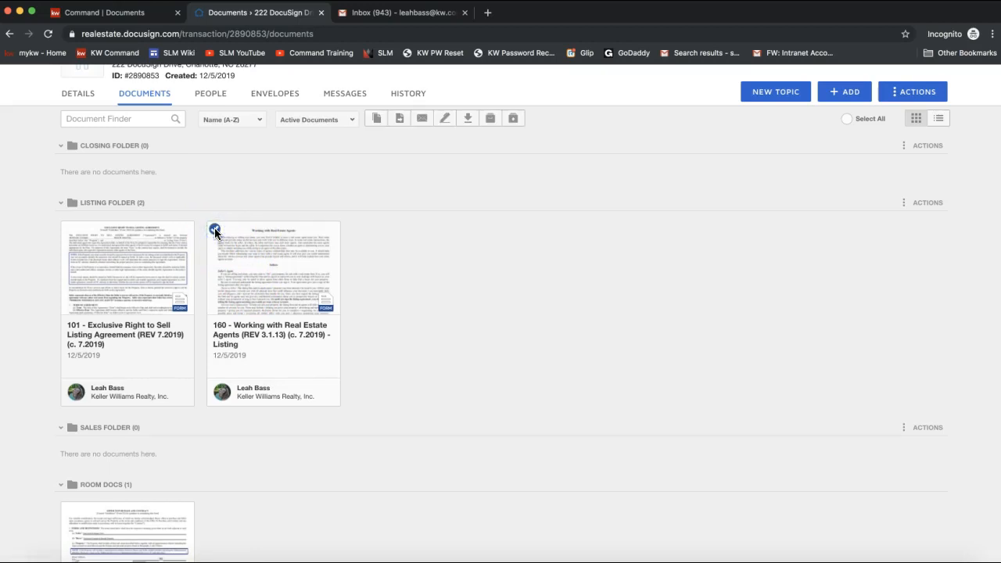
{"action": "left_click", "coordinate": [215, 229]}
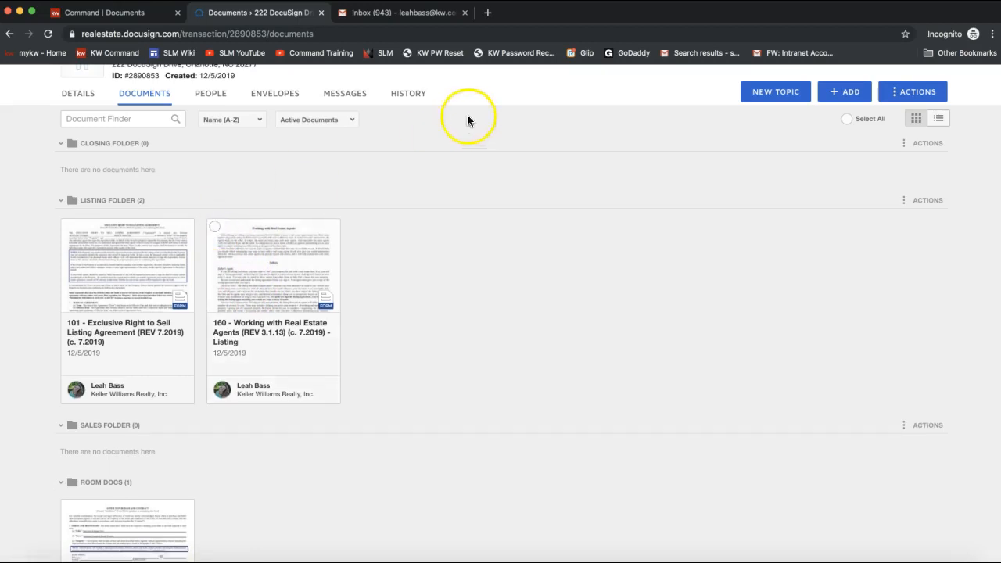
{"action": "left_click", "coordinate": [215, 229]}
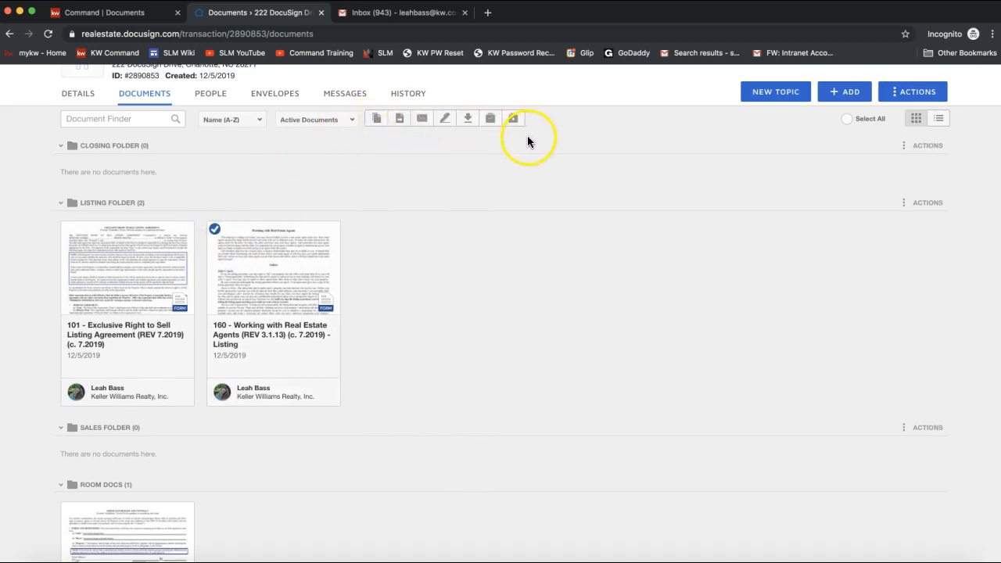
{"action": "left_click", "coordinate": [68, 229]}
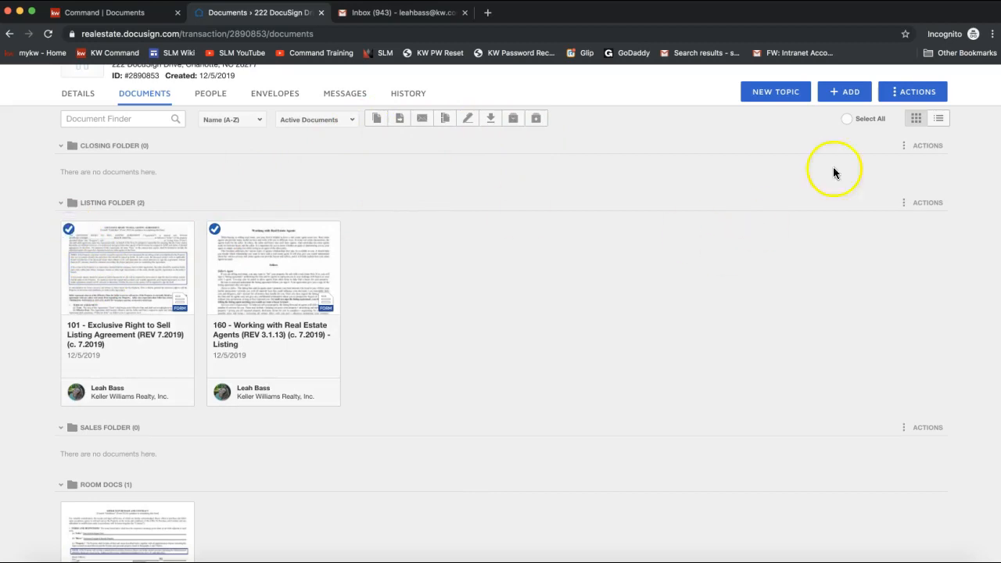
{"action": "left_click", "coordinate": [845, 120]}
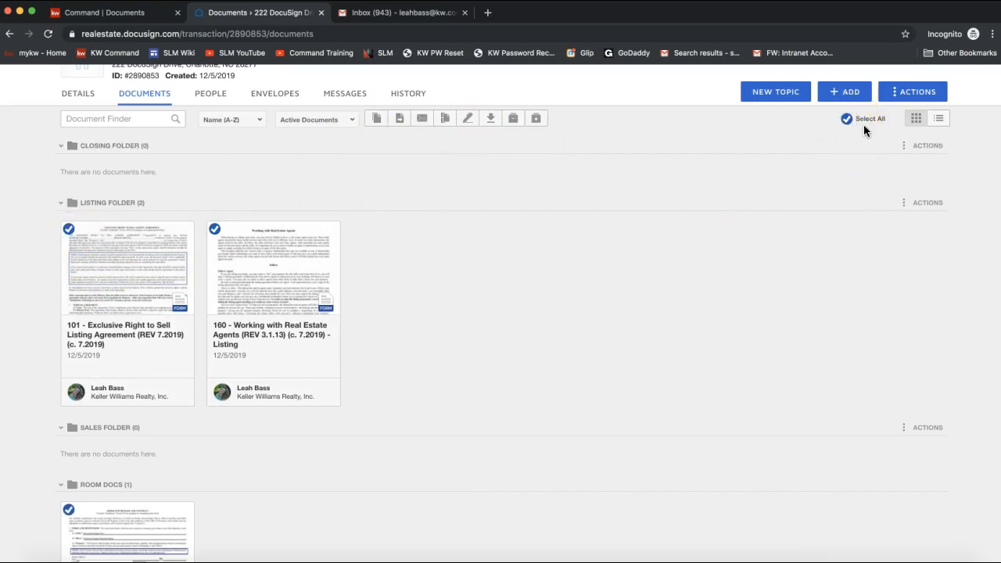
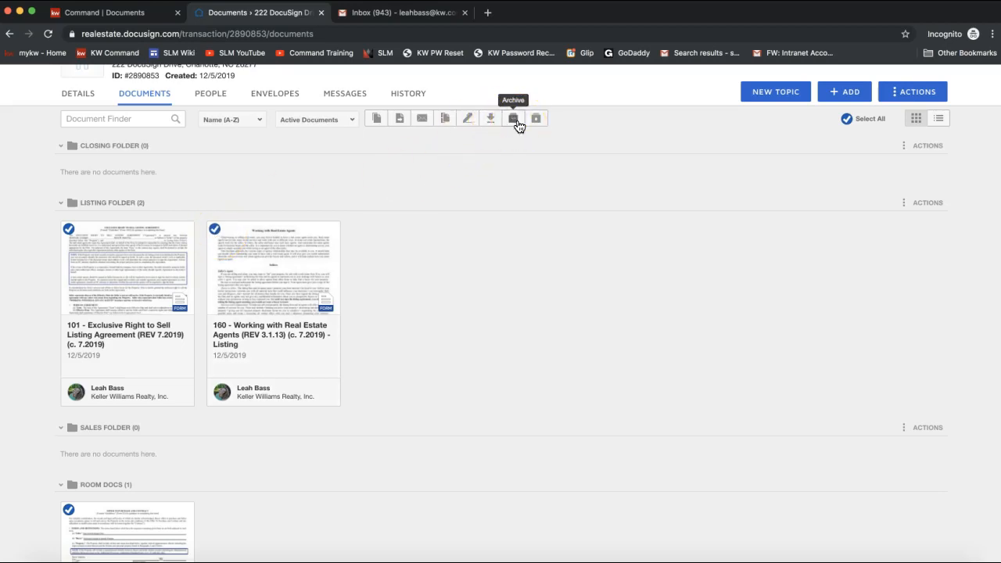
- Leave the 222 DocuSign Drive - Listing room's documents for the DocuSign Rooms dashboard
{"action": "scroll", "coordinate": [537, 217], "scroll_direction": "up", "scroll_amount": 2}
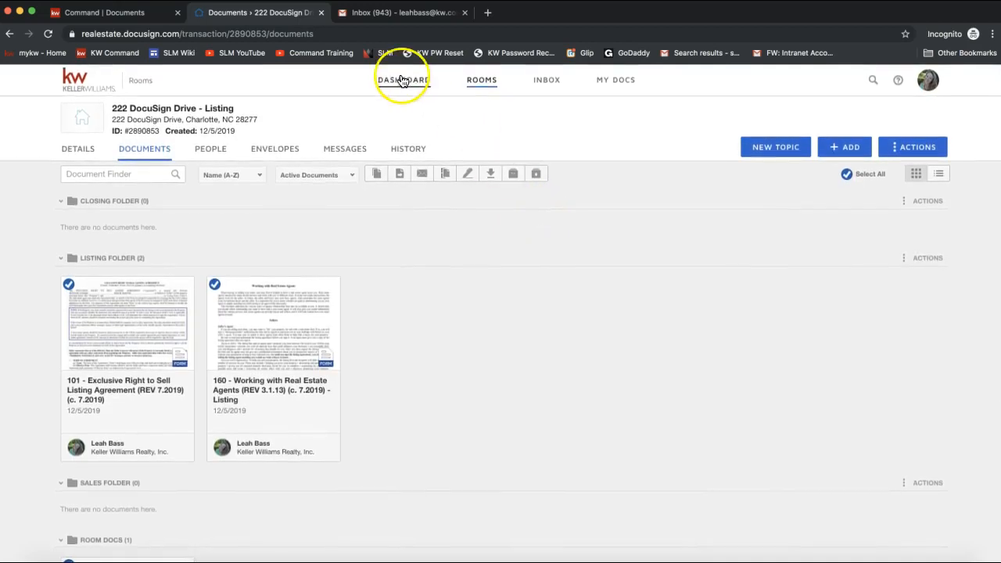
{"action": "left_click", "coordinate": [616, 82]}
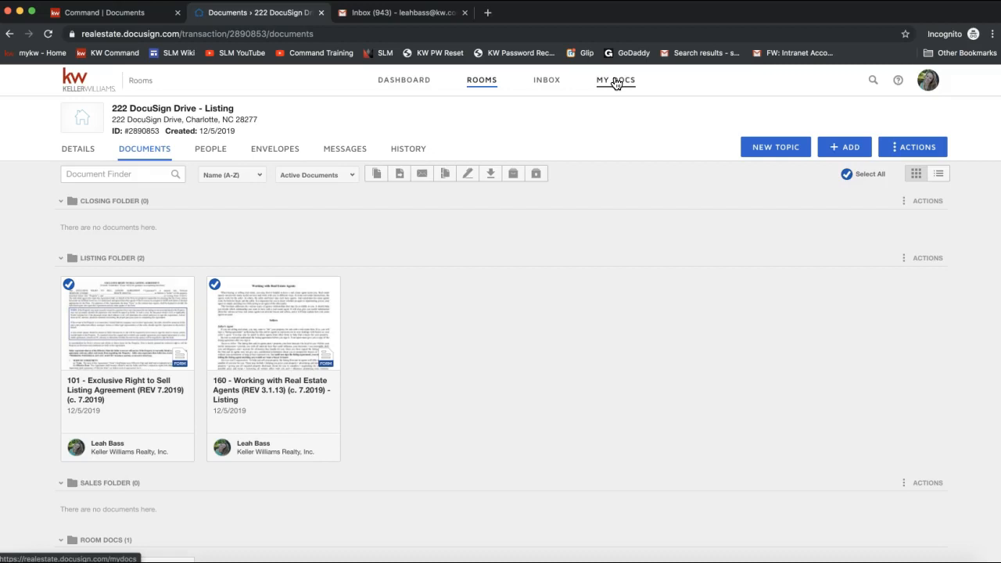
{"action": "left_click", "coordinate": [393, 88]}
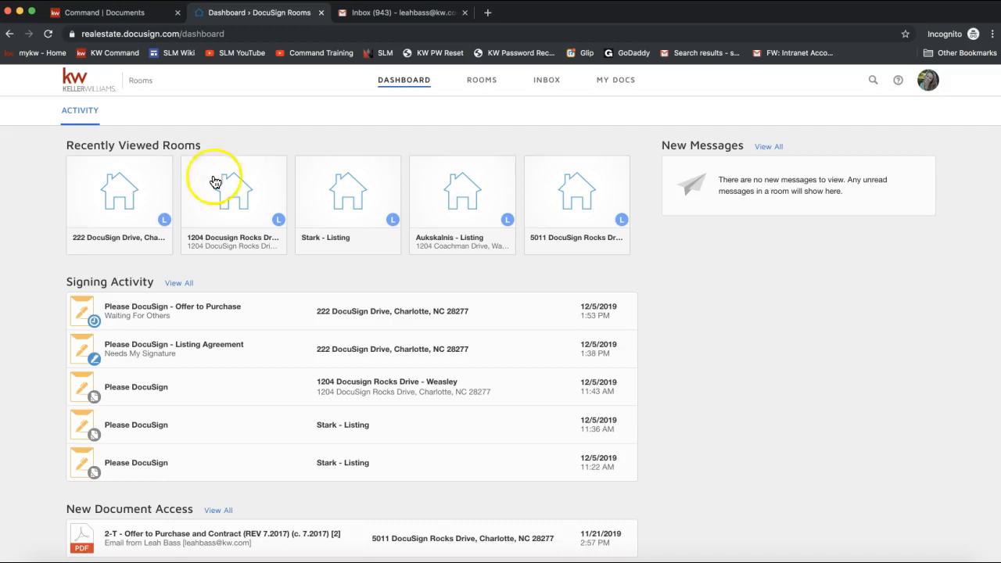
- Highlight the dashboard's Signing Activity, review the recently viewed rooms, then go to Rooms
{"action": "left_click_drag", "start_coordinate": [66, 282], "coordinate": [145, 283]}
{"action": "left_click", "coordinate": [145, 283]}
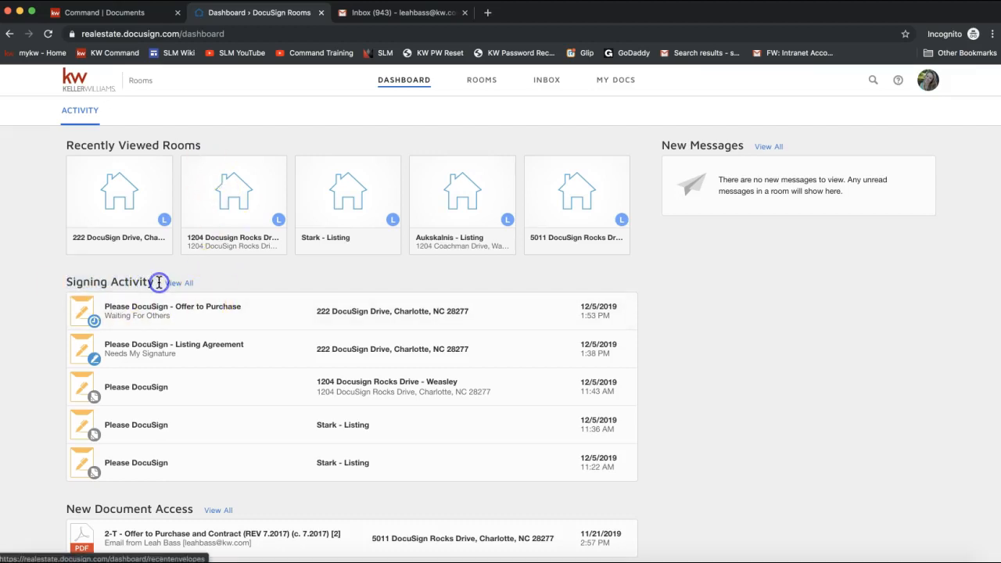
{"action": "scroll", "coordinate": [164, 403], "scroll_direction": "down", "scroll_amount": 2}
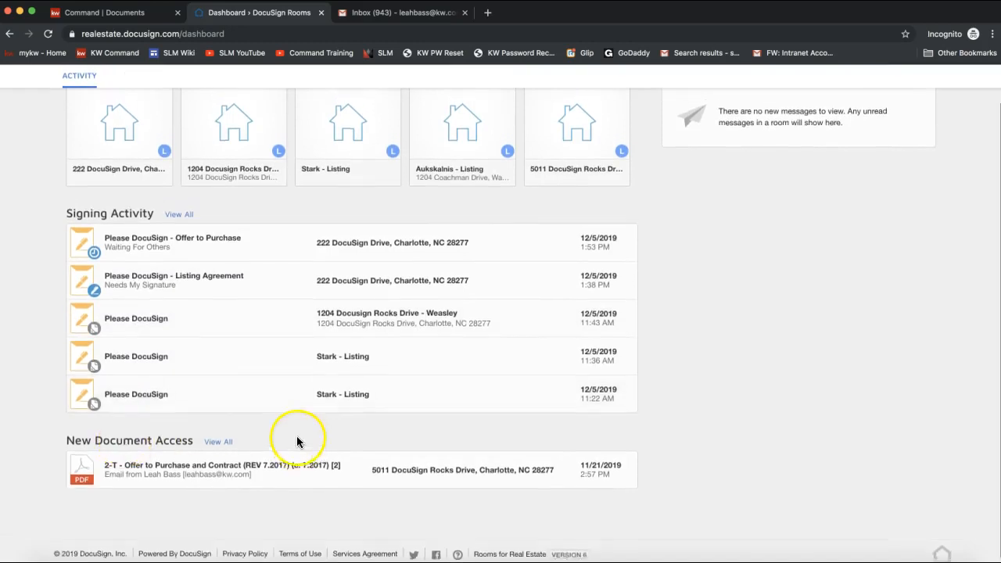
{"action": "scroll", "coordinate": [297, 440], "scroll_direction": "up", "scroll_amount": 2}
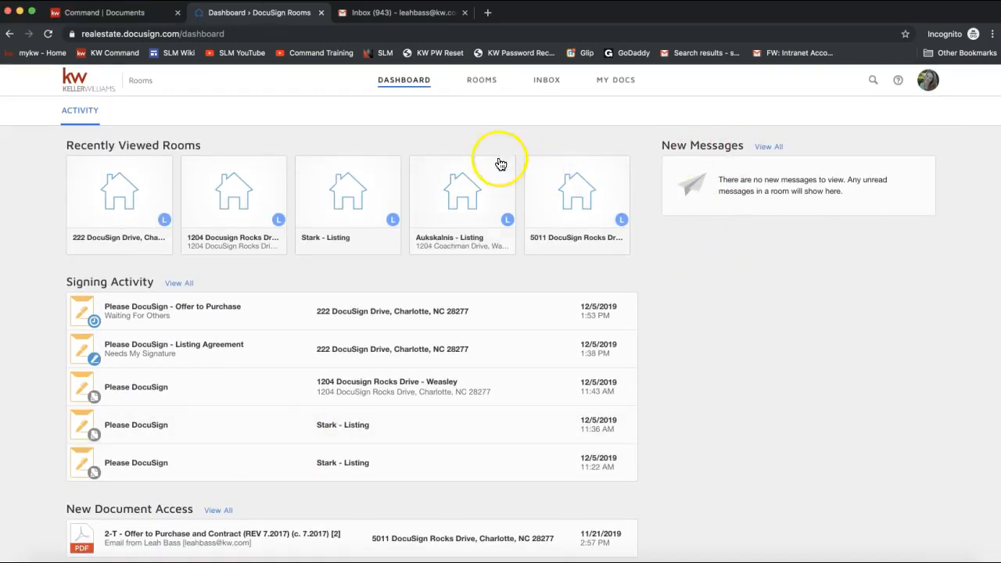
{"action": "left_click", "coordinate": [479, 83]}
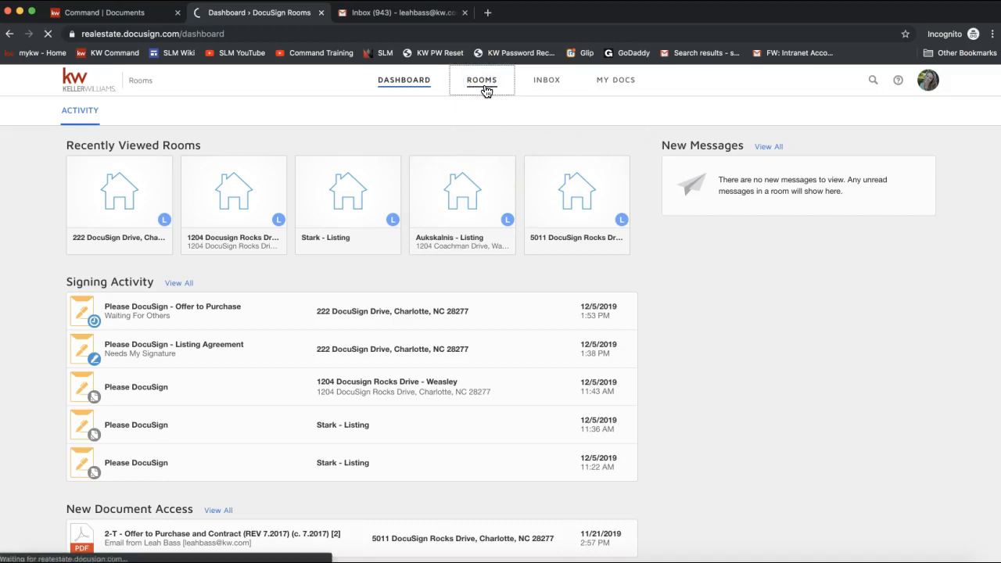
- Show the active rooms in List View, then switch back to Grid View
{"action": "left_click", "coordinate": [487, 89]}
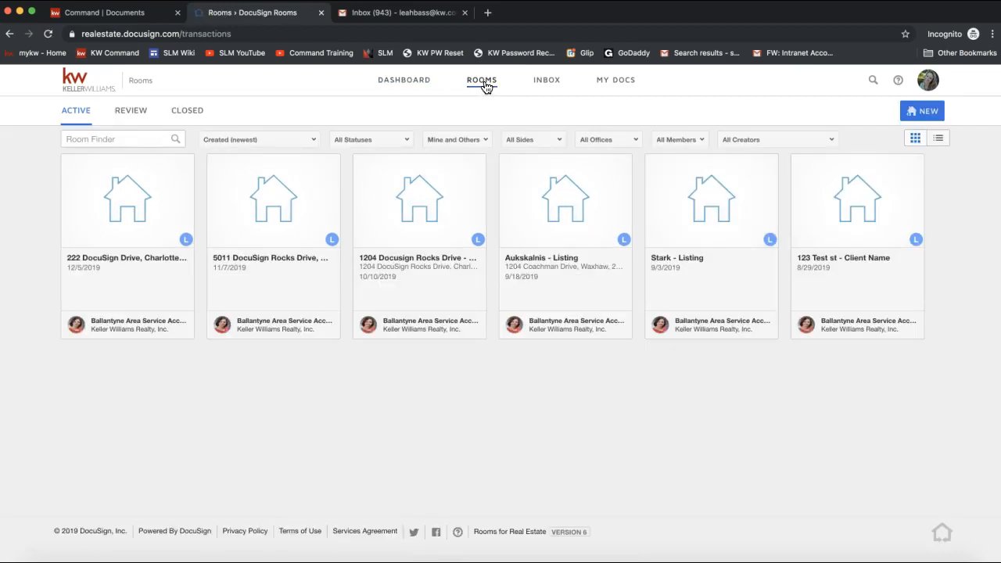
{"action": "left_click", "coordinate": [939, 140]}
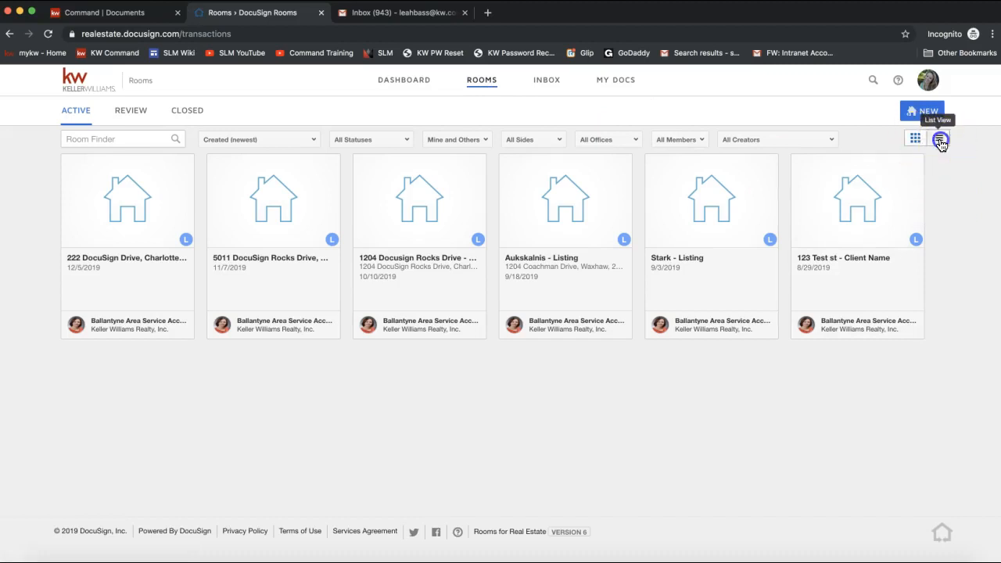
{"action": "left_click", "coordinate": [916, 220]}
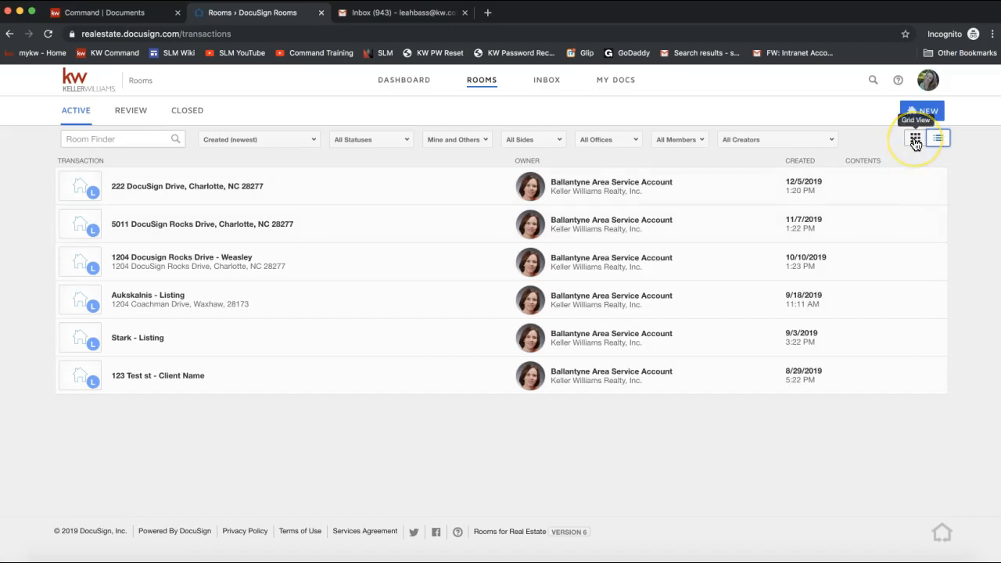
{"action": "left_click", "coordinate": [915, 139]}
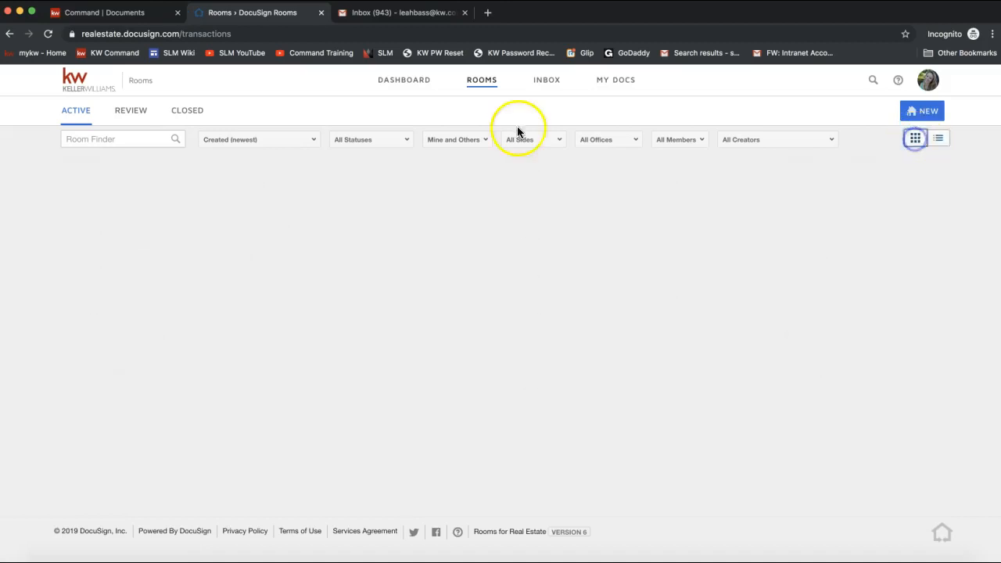
- Check the empty Inbox, then open My Docs with Listing Forms (3) and My Documents (1)
{"action": "left_click", "coordinate": [547, 83]}
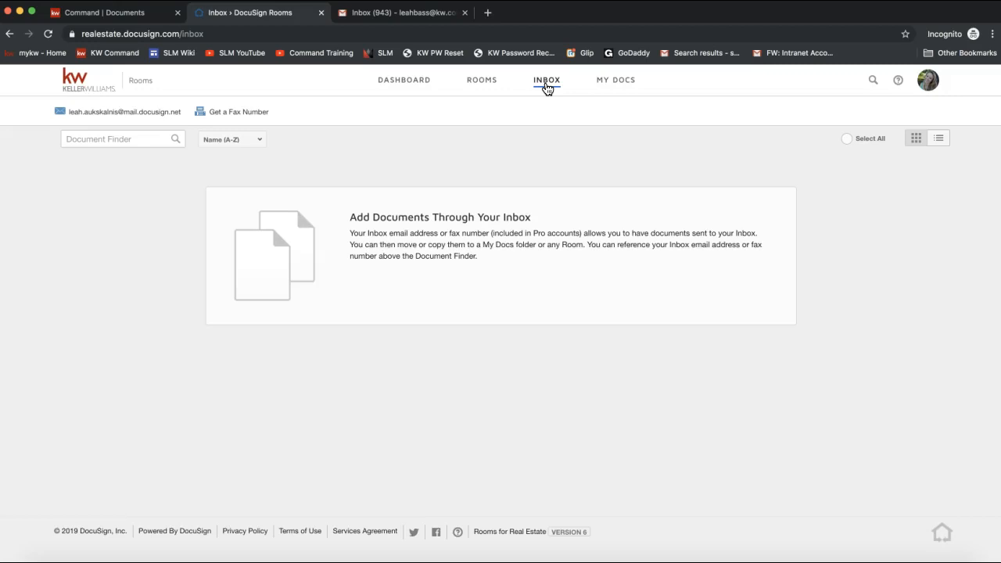
{"action": "mouse_move", "coordinate": [96, 125]}
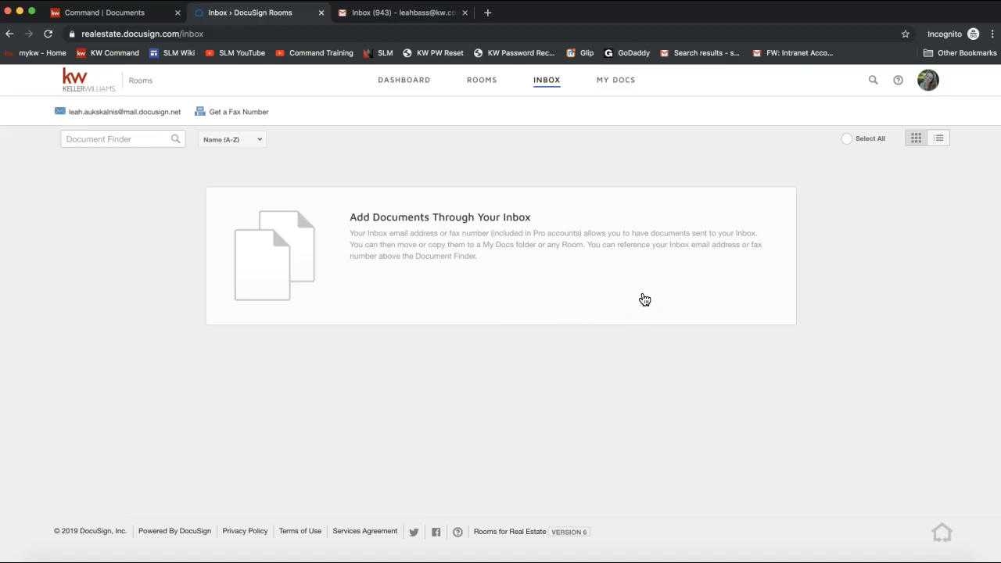
{"action": "left_click", "coordinate": [613, 82]}
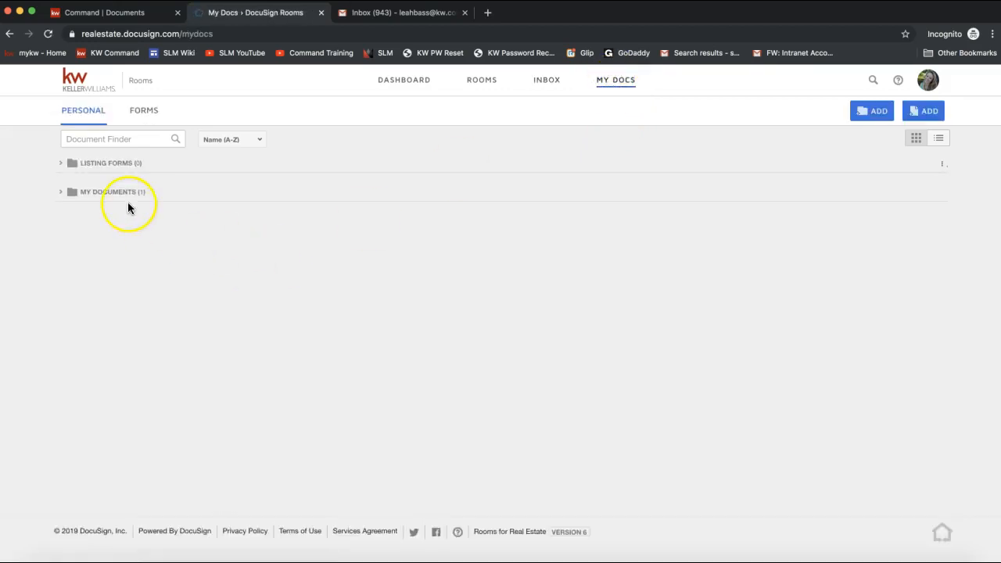
- Show the seven Forms library folders, including NCAR with 150 forms, and open the account menu
{"action": "left_click", "coordinate": [145, 116]}
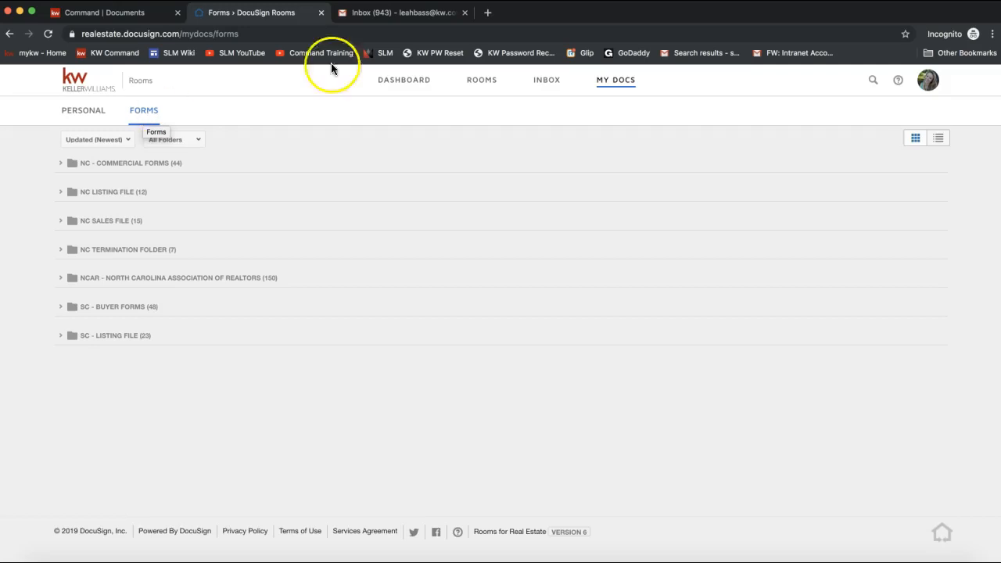
{"action": "left_click", "coordinate": [935, 83]}
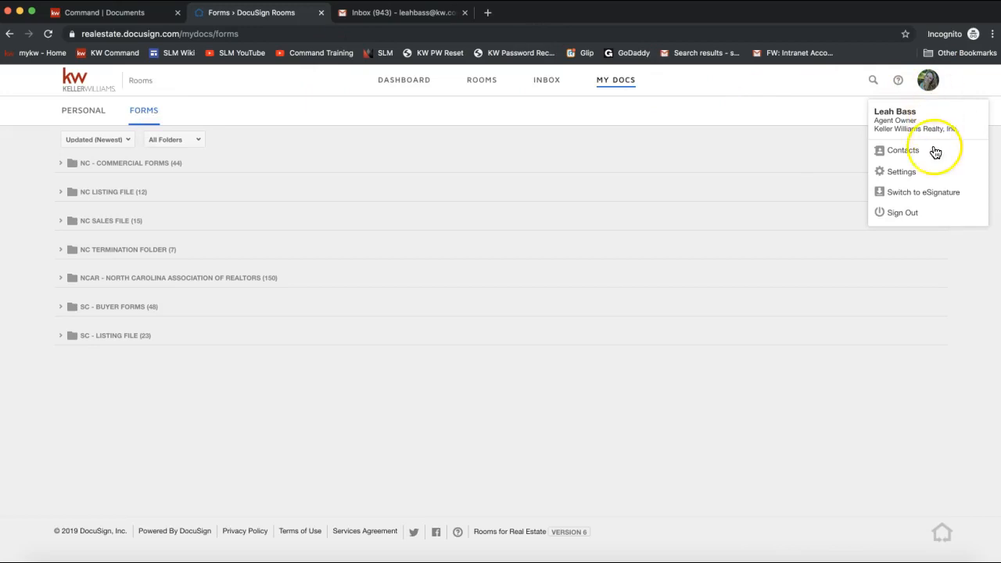
- Choose Settings from the account menu to load the Profile settings page
{"action": "left_click", "coordinate": [900, 178]}
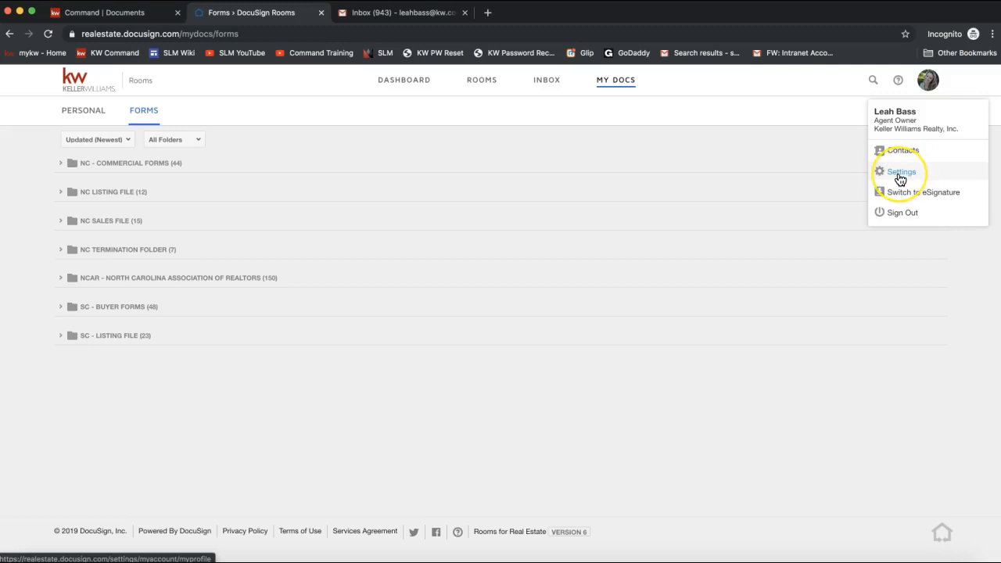
{"action": "left_click", "coordinate": [910, 175]}
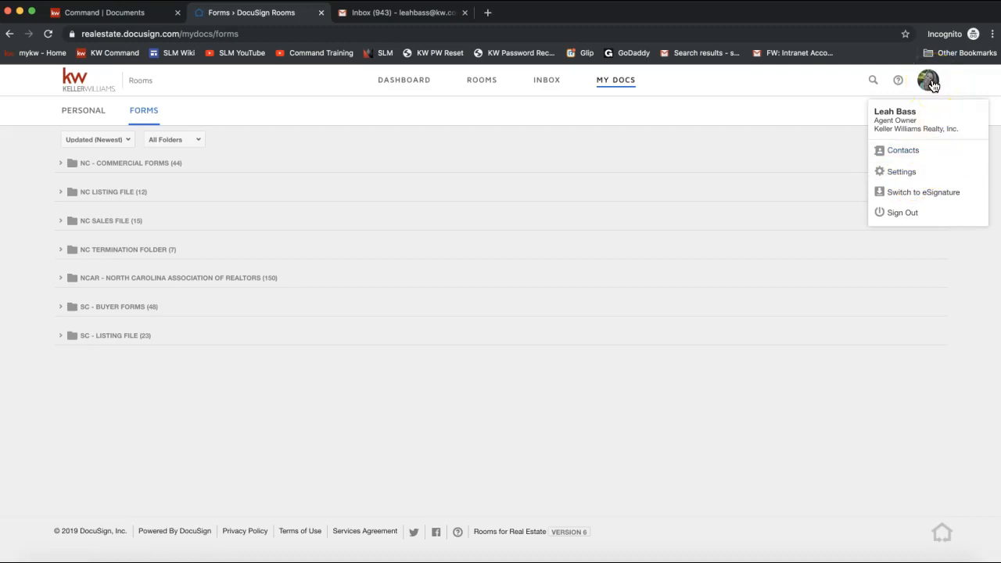
{"action": "left_click", "coordinate": [914, 175]}
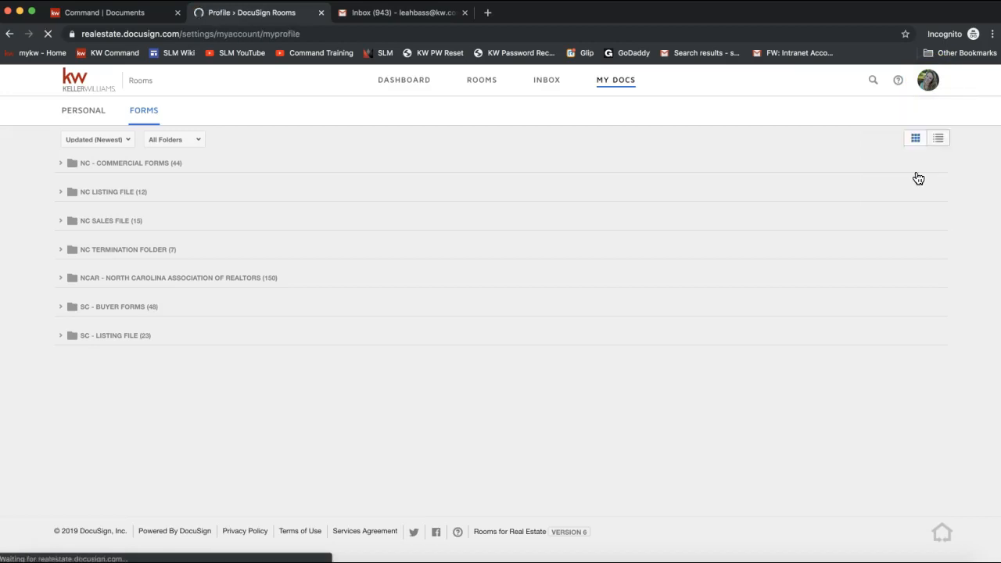
- Scroll through the profile's role, office, time zone, photo and logo, then open Inbox Details
{"action": "left_click", "coordinate": [927, 79]}
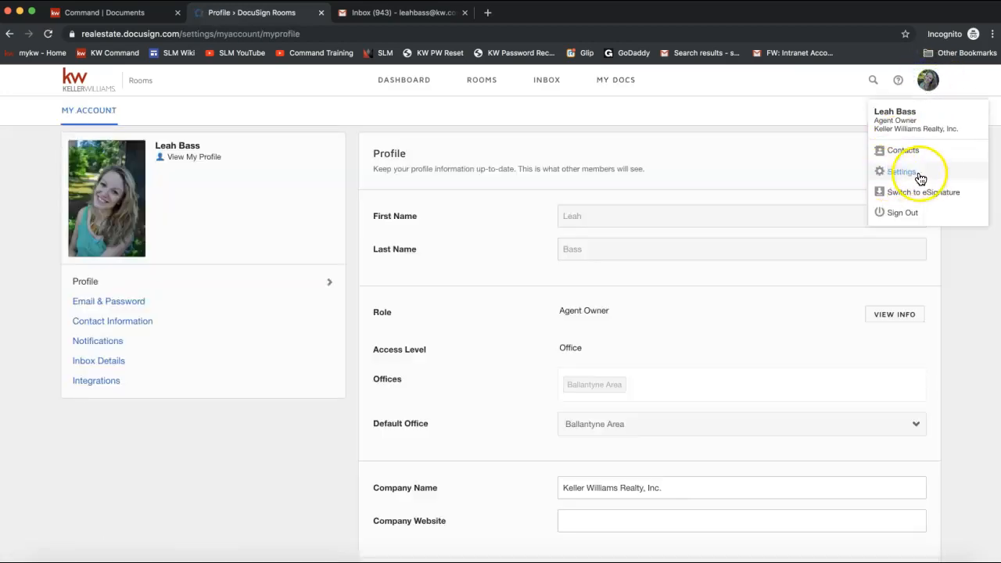
{"action": "right_click", "coordinate": [434, 363]}
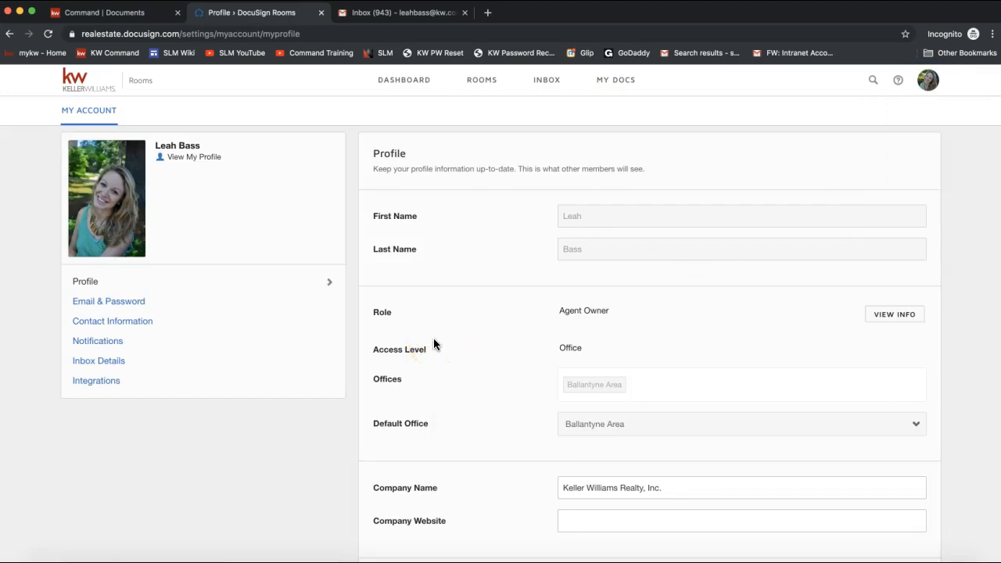
{"action": "scroll", "coordinate": [433, 344], "scroll_direction": "down", "scroll_amount": 2}
{"action": "scroll", "coordinate": [433, 344], "scroll_direction": "up", "scroll_amount": 2}
{"action": "left_click", "coordinate": [641, 405]}
{"action": "left_click", "coordinate": [603, 406]}
{"action": "scroll", "coordinate": [604, 406], "scroll_direction": "down", "scroll_amount": 5}
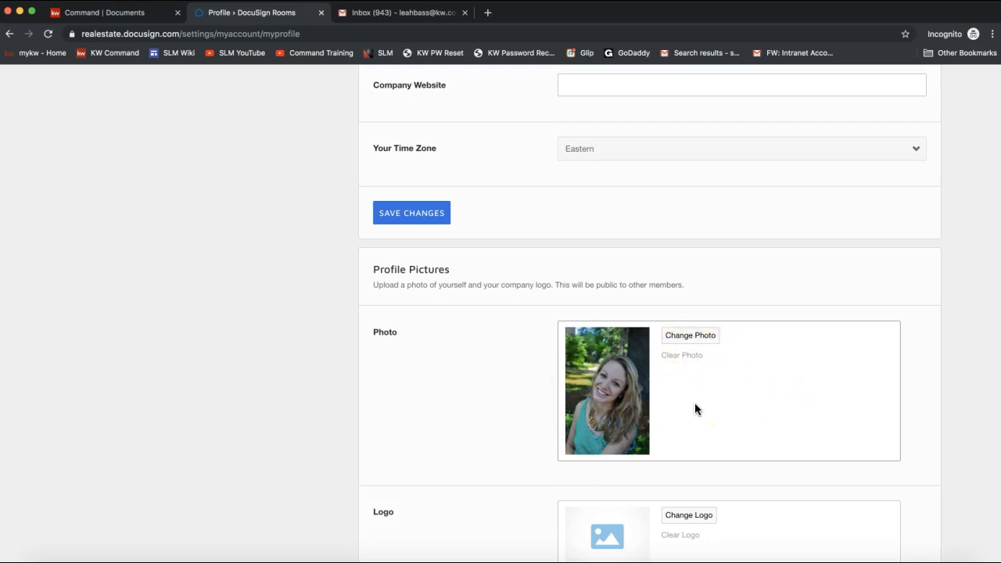
{"action": "scroll", "coordinate": [694, 407], "scroll_direction": "down", "scroll_amount": 3}
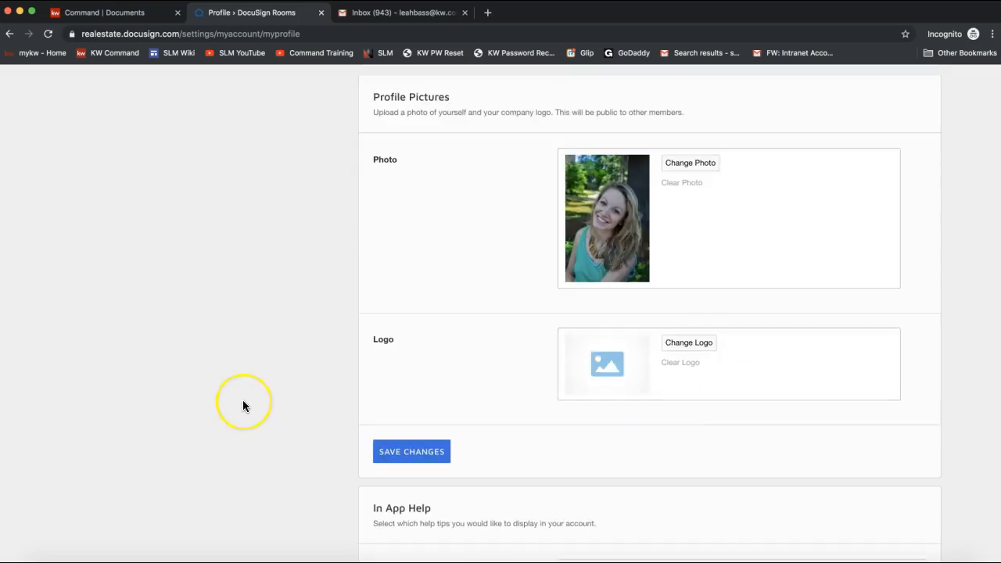
{"action": "scroll", "coordinate": [242, 404], "scroll_direction": "up", "scroll_amount": 10}
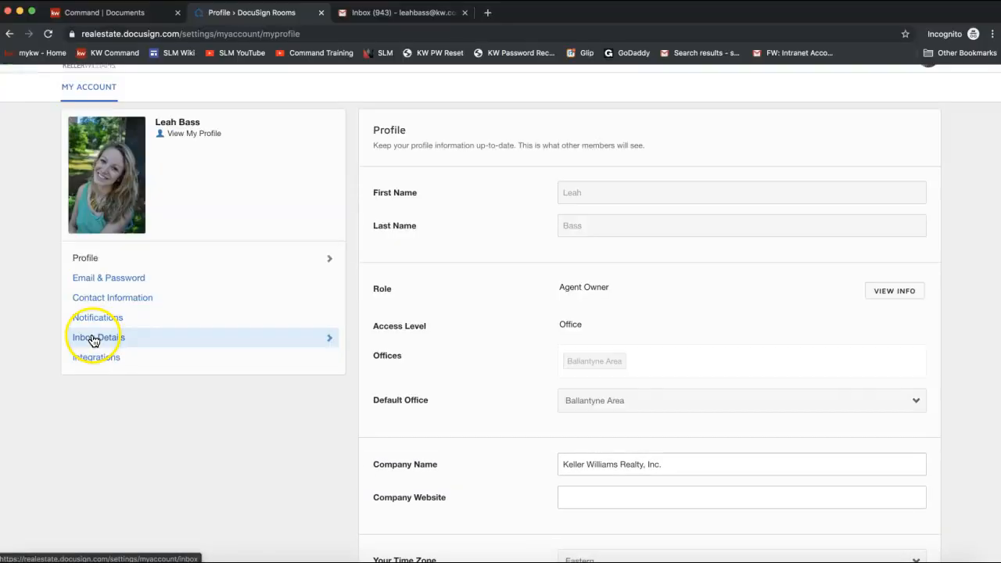
{"action": "left_click", "coordinate": [92, 338]}
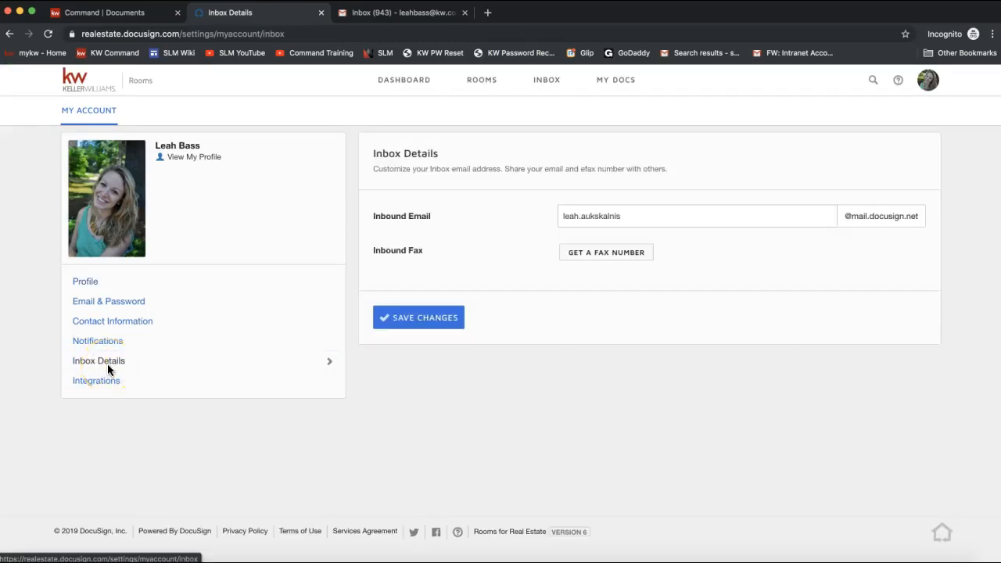
{"action": "left_click", "coordinate": [621, 219]}
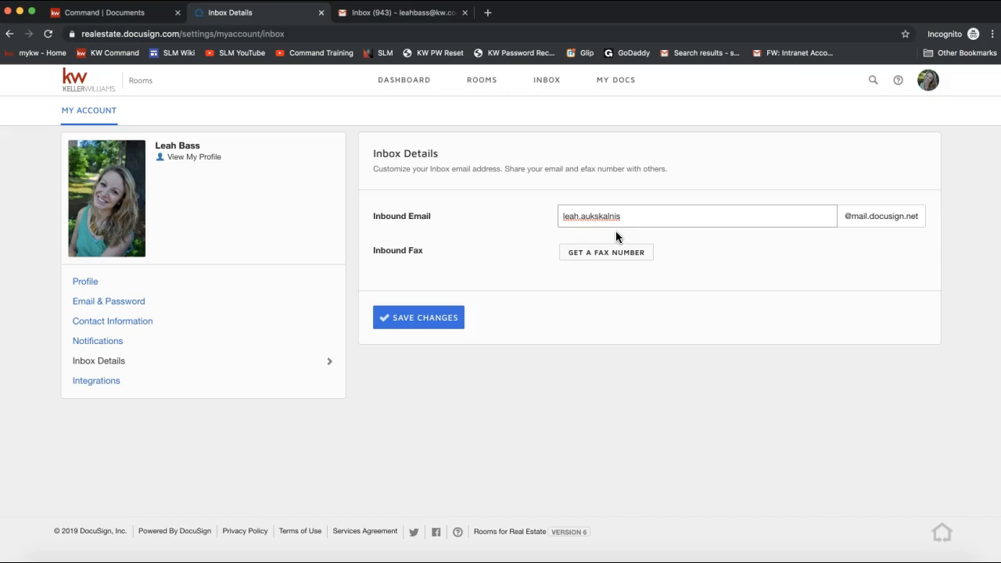
{"action": "left_click", "coordinate": [581, 226]}
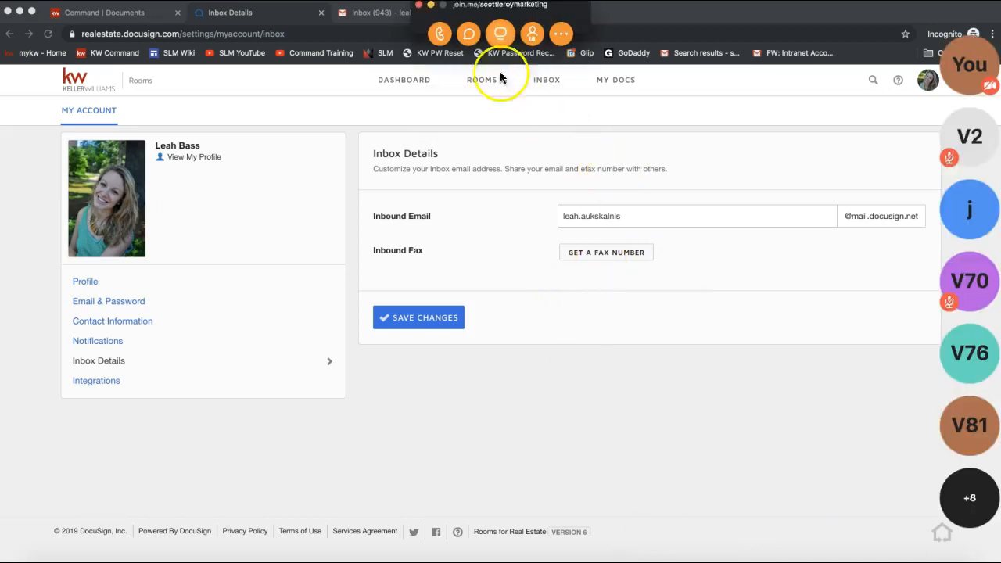
- Paste the Email into DocuSign video link into join.me chat and send it to everyone
{"action": "left_click", "coordinate": [465, 35]}
{"action": "left_click", "coordinate": [490, 341]}
{"action": "type", "text": "Email into DocuSign: https://www.youtube.com/watch?v=F10Y6dXMFk&t=6s"}
{"action": "key", "text": "Return"}
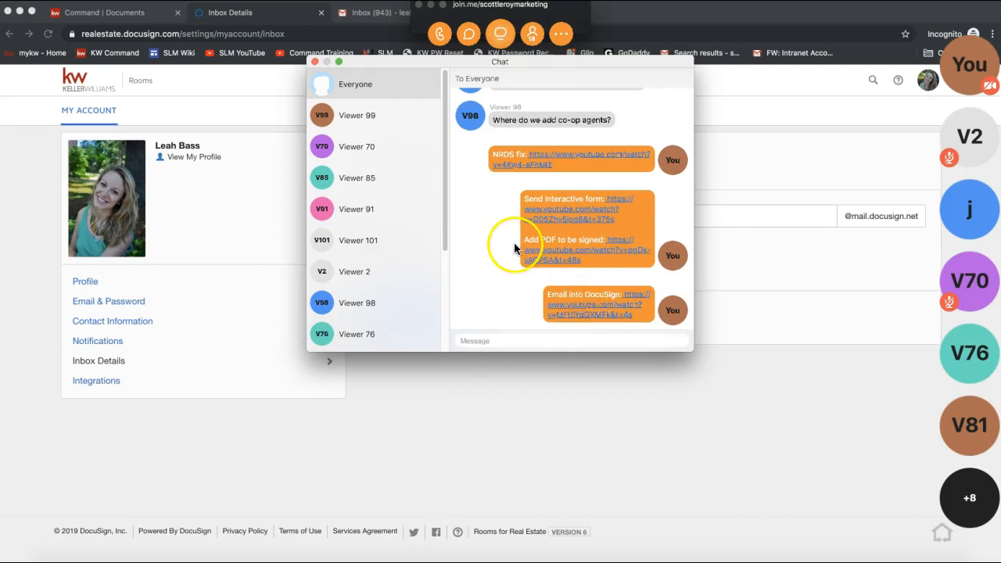
- Close the chat, minimize the join.me toolbar, and return to the browser
{"action": "left_click", "coordinate": [314, 62]}
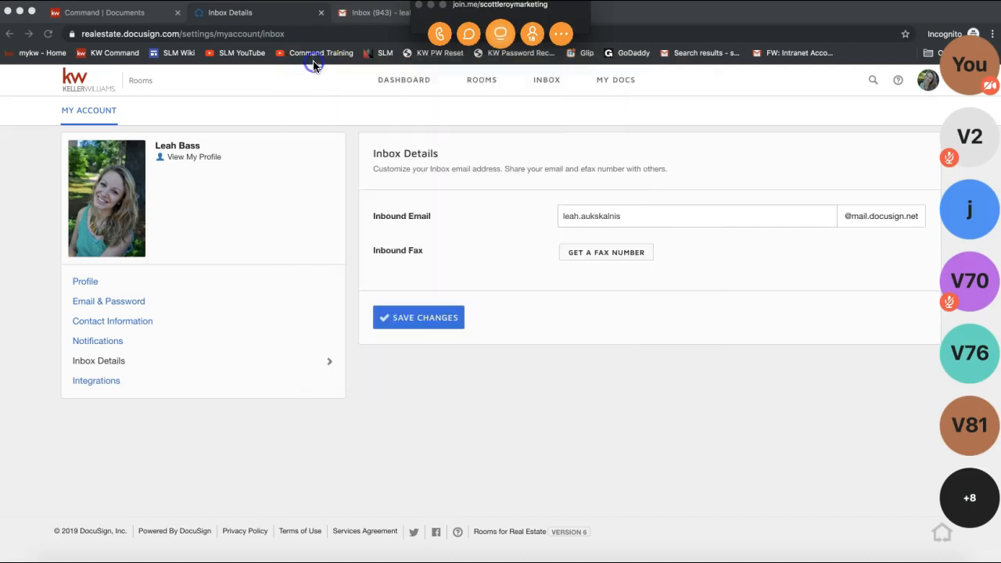
{"action": "left_click", "coordinate": [430, 5]}
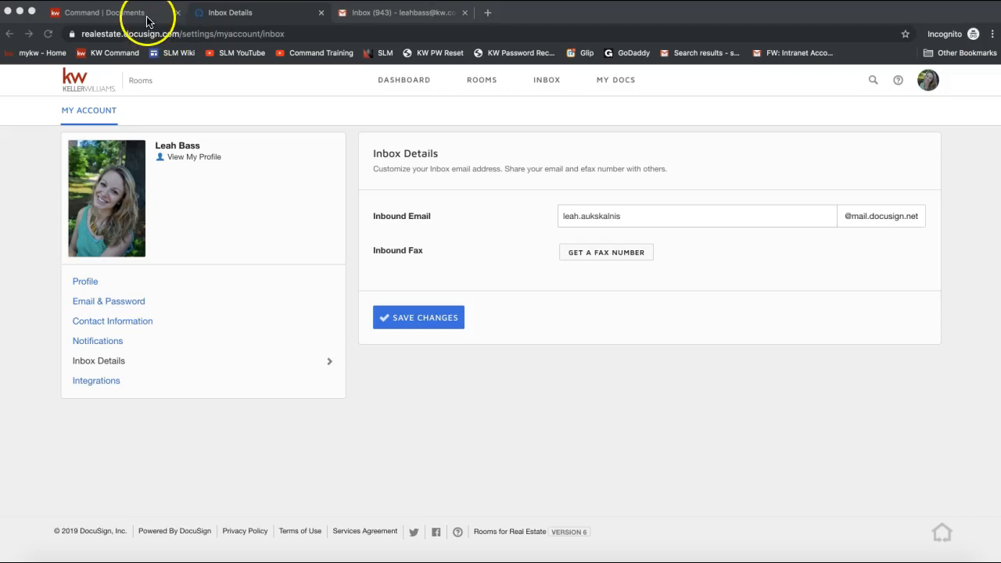
{"action": "left_click", "coordinate": [237, 17]}
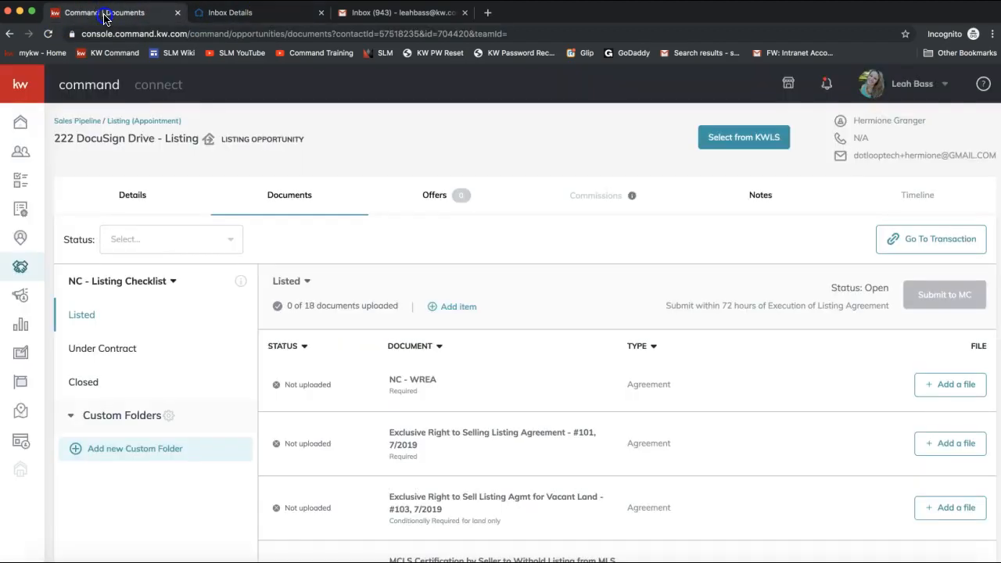
- Open the KW Command Documents tab and show the Listed stage checklist of 18 documents
{"action": "left_click", "coordinate": [113, 14]}
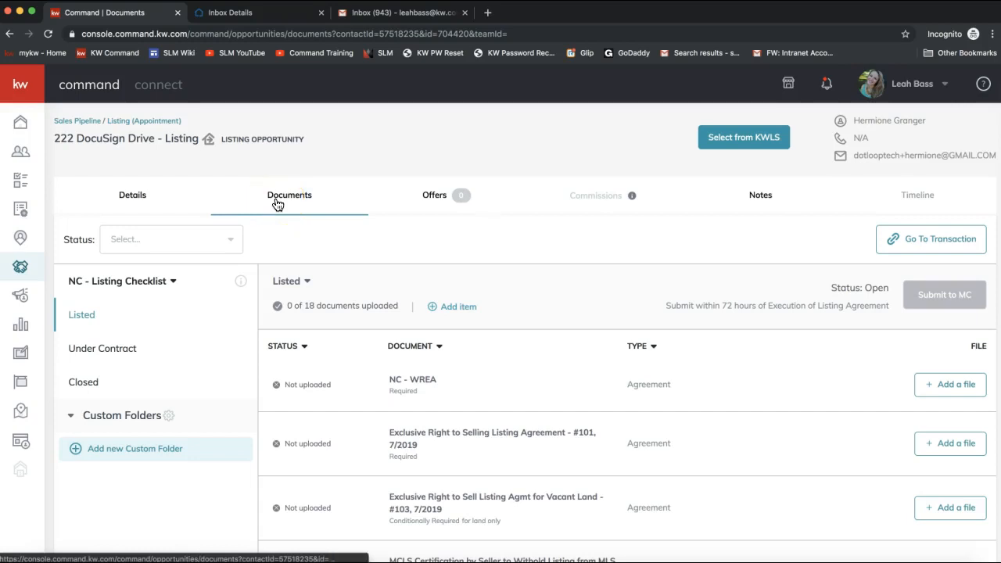
{"action": "scroll", "coordinate": [525, 323], "scroll_direction": "down", "scroll_amount": 2}
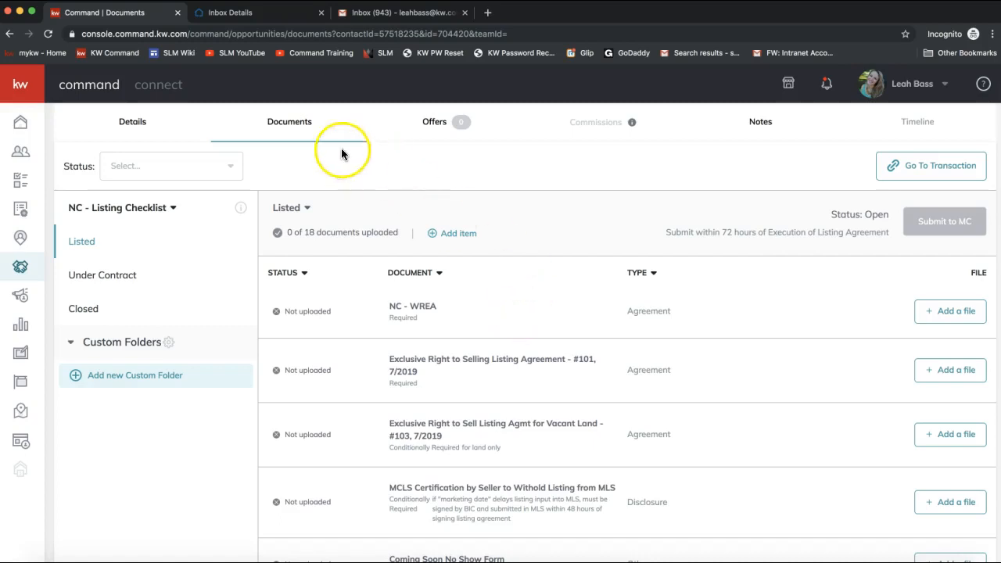
{"action": "left_click", "coordinate": [84, 277]}
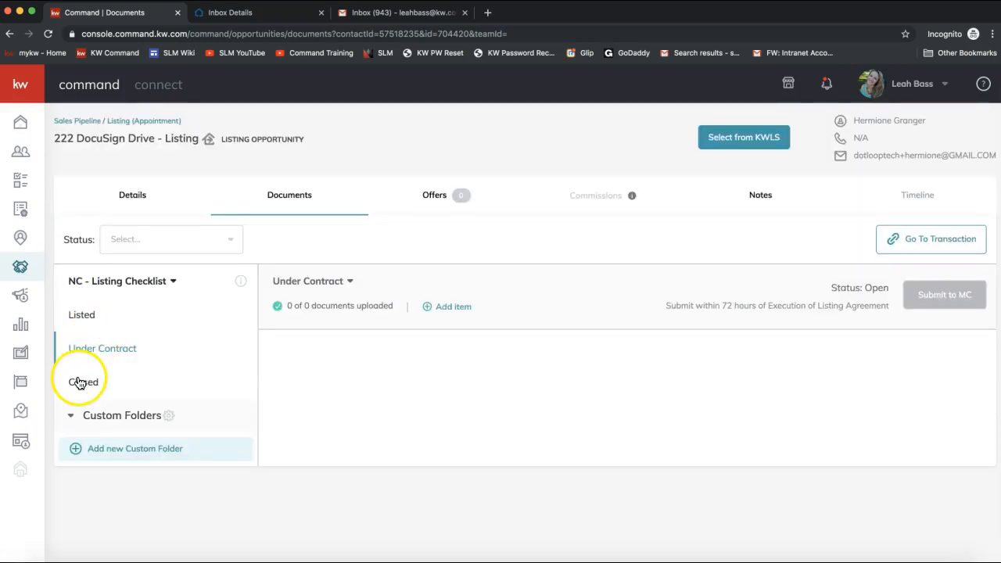
{"action": "left_click", "coordinate": [84, 319]}
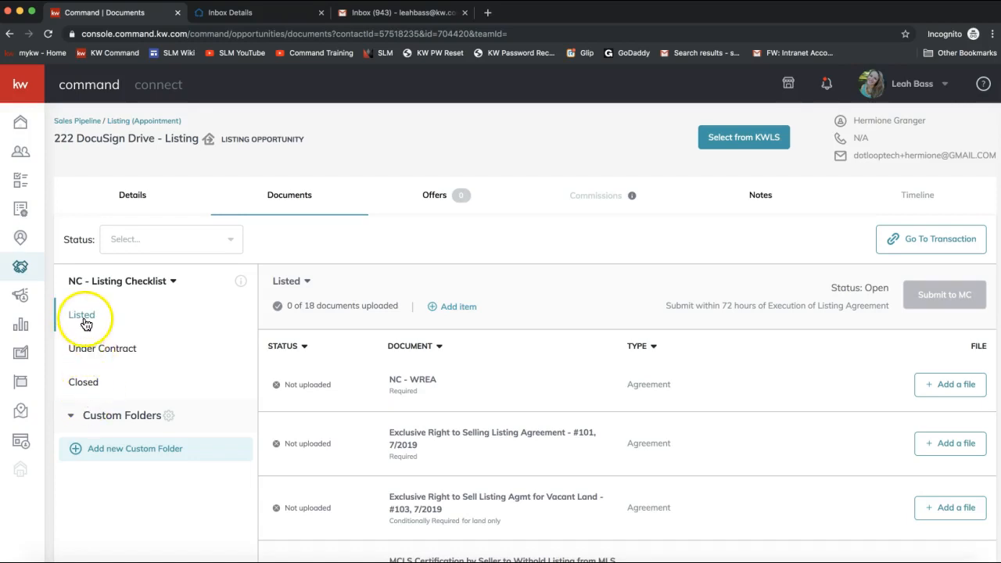
{"action": "scroll", "coordinate": [462, 393], "scroll_direction": "down", "scroll_amount": 3}
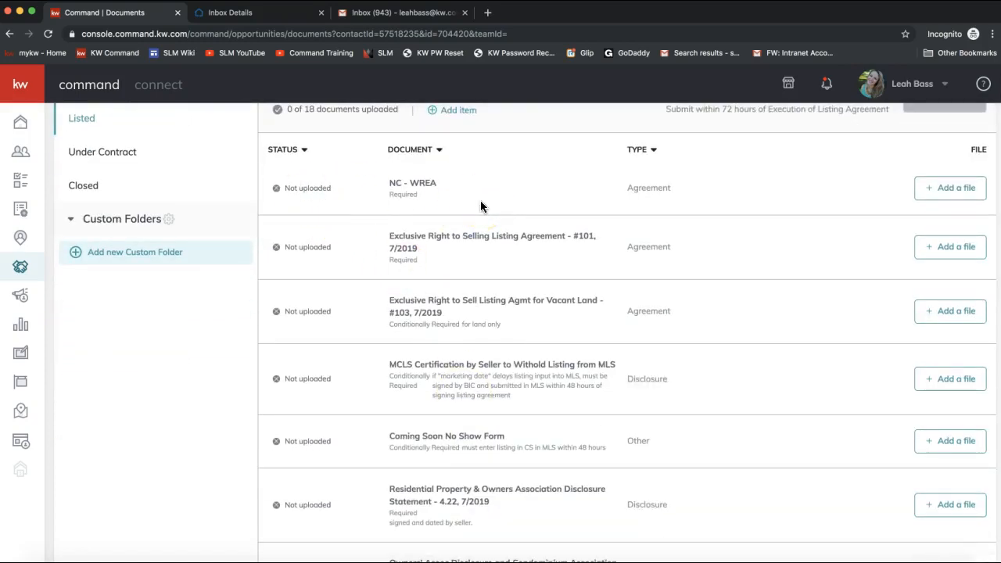
- Assign the DocuSign 101 Exclusive Right to Sell Listing Agreement PDF to its checklist item
{"action": "left_click", "coordinate": [946, 255]}
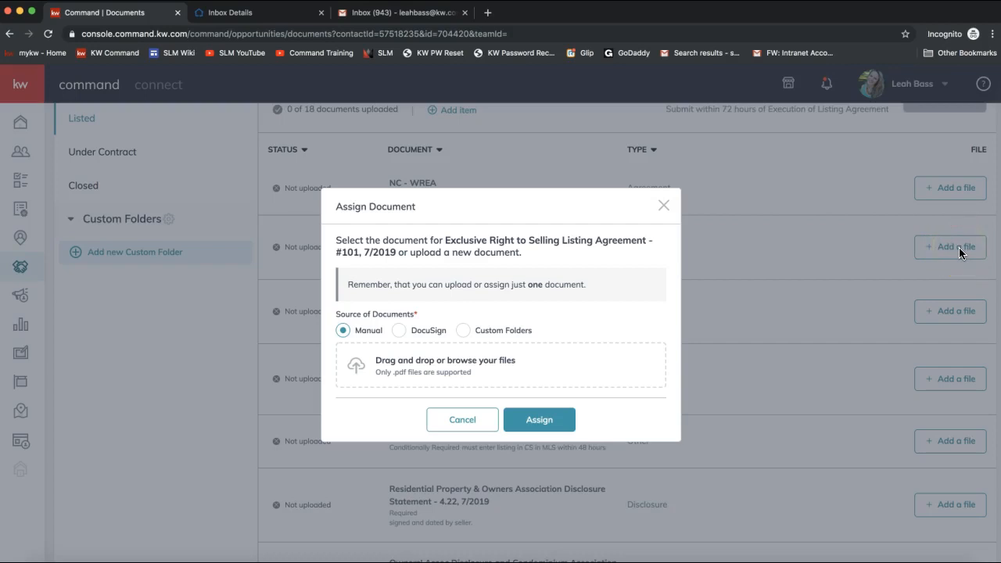
{"action": "left_click", "coordinate": [399, 335]}
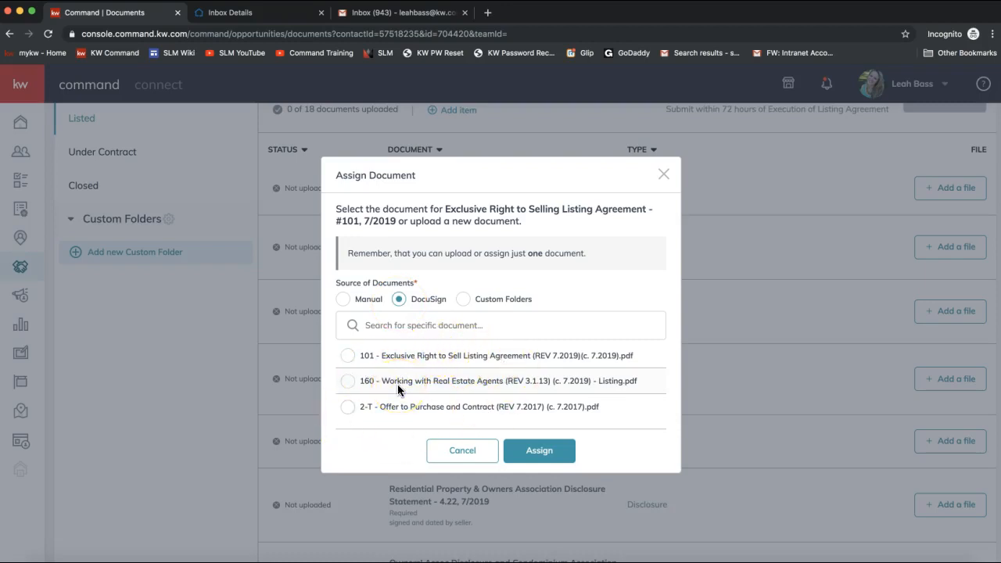
{"action": "left_click", "coordinate": [347, 356]}
{"action": "left_click", "coordinate": [539, 460]}
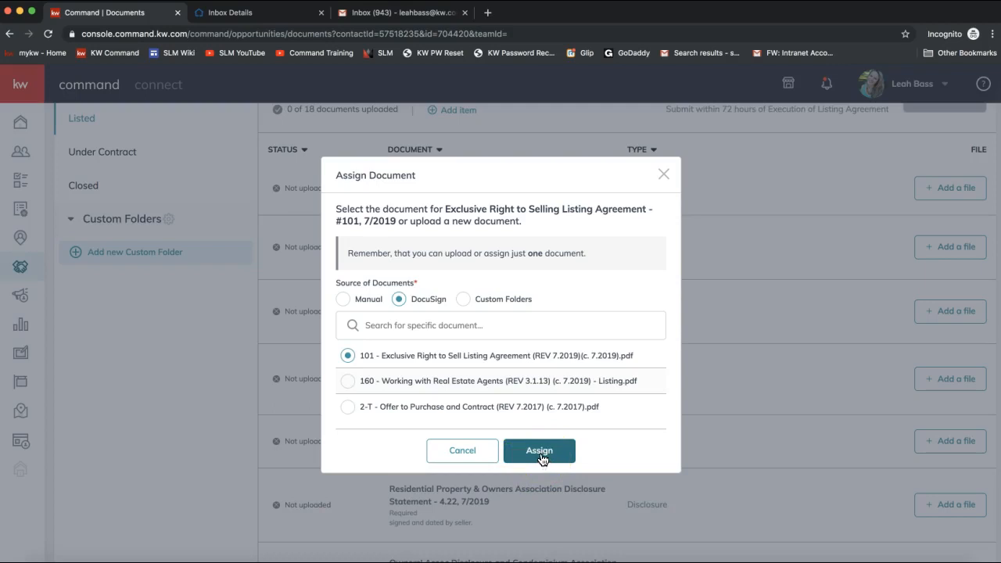
{"action": "left_click", "coordinate": [542, 457]}
{"action": "left_click", "coordinate": [545, 454]}
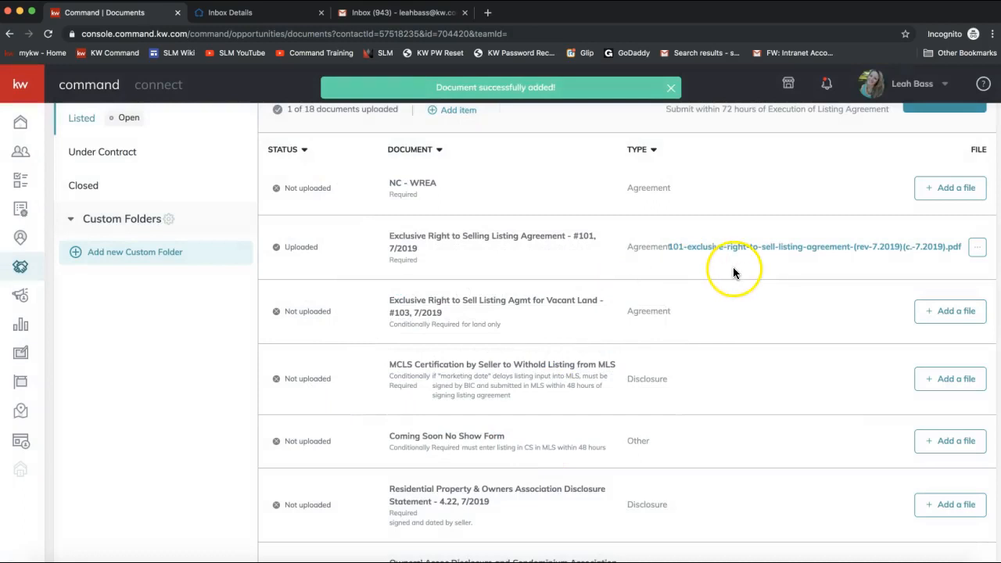
{"action": "left_click_drag", "start_coordinate": [319, 248], "coordinate": [274, 247]}
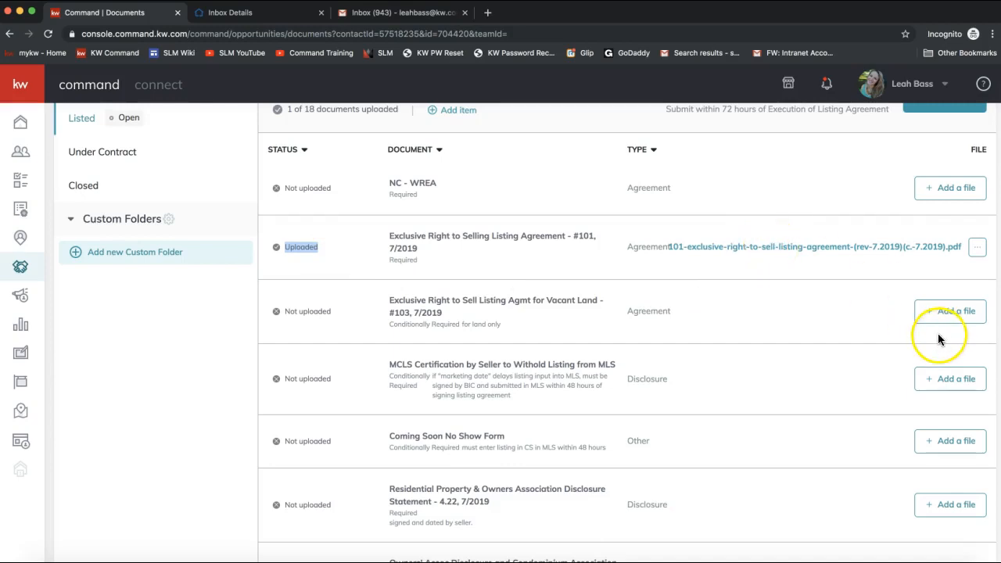
{"action": "scroll", "coordinate": [946, 313], "scroll_direction": "up", "scroll_amount": 1}
{"action": "left_click", "coordinate": [948, 213]}
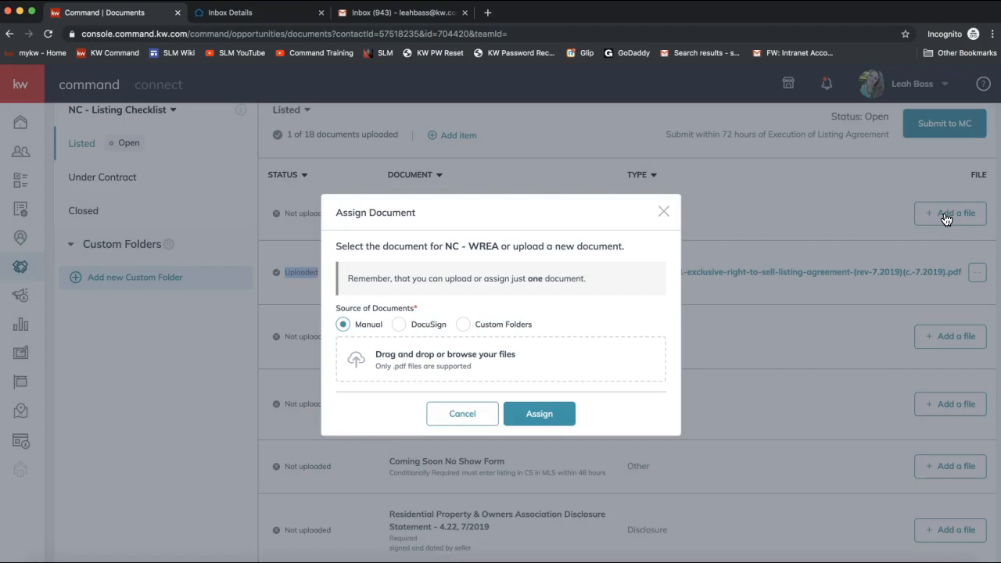
{"action": "left_click", "coordinate": [423, 366]}
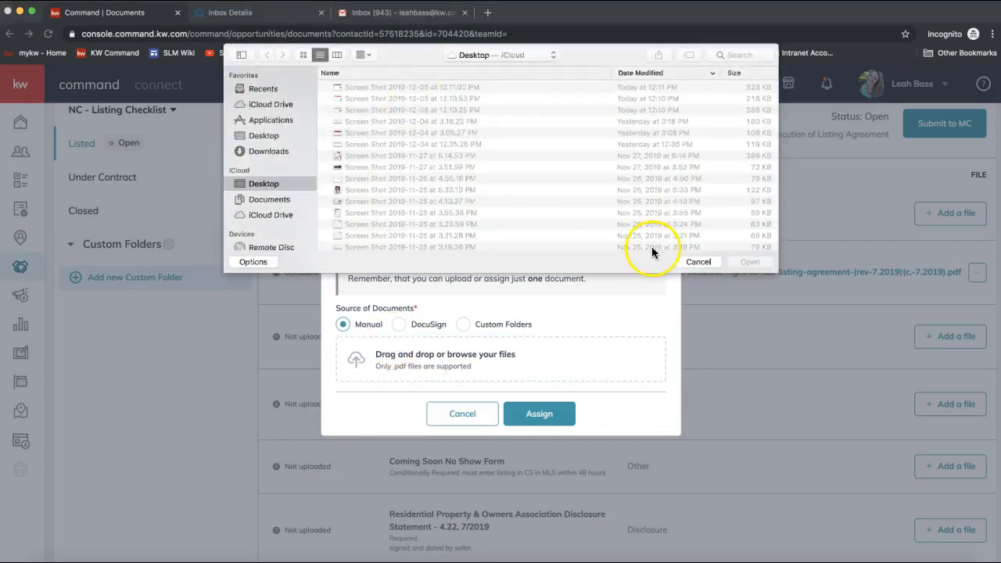
{"action": "left_click", "coordinate": [698, 261]}
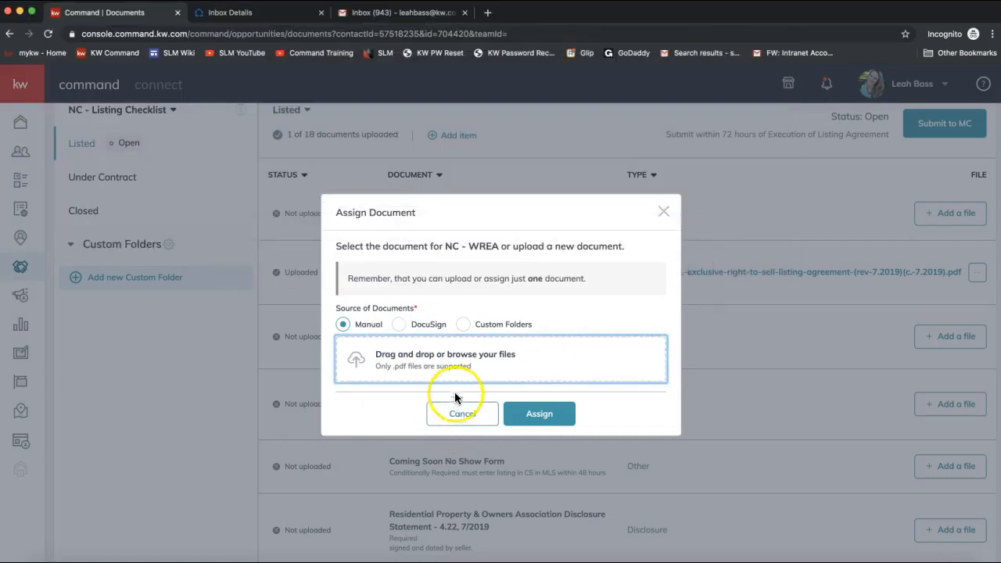
{"action": "left_click", "coordinate": [663, 211]}
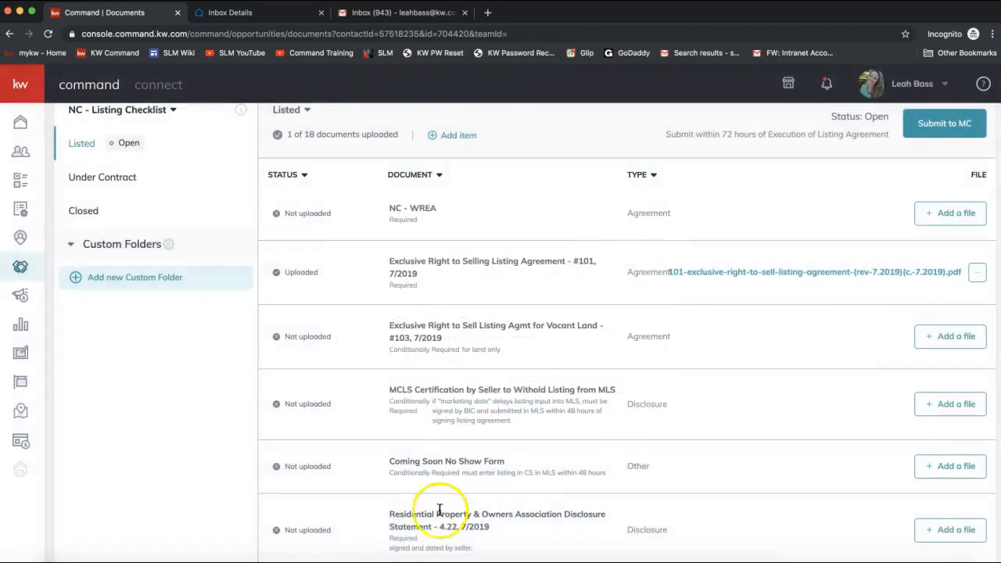
{"action": "scroll", "coordinate": [492, 354], "scroll_direction": "up", "scroll_amount": 3}
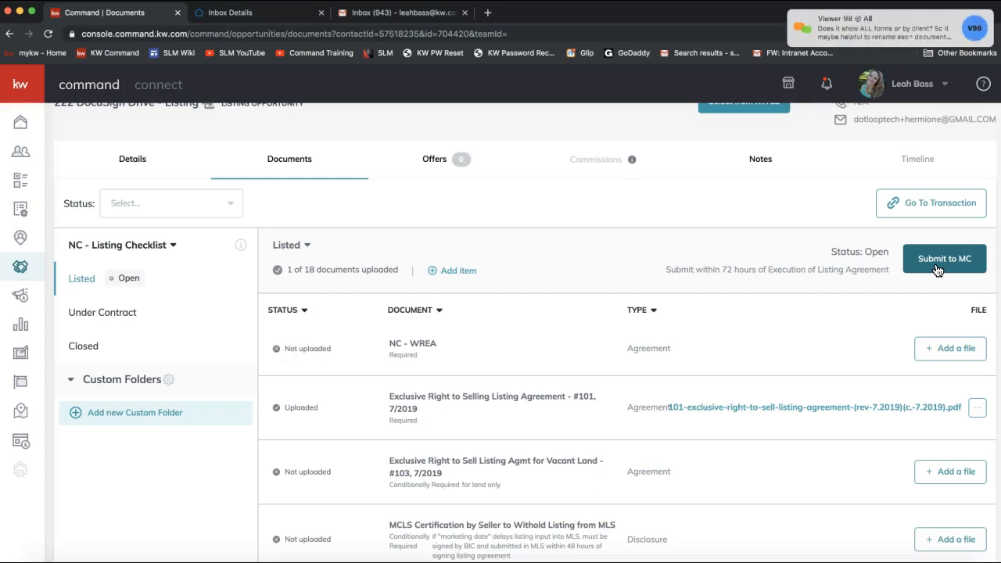
{"action": "left_click", "coordinate": [886, 31]}
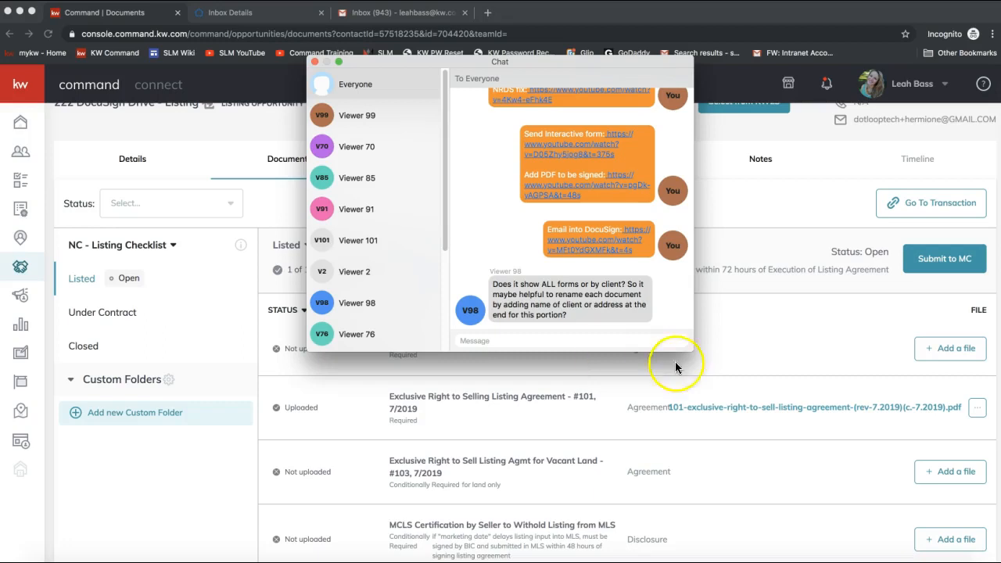
{"action": "left_click", "coordinate": [314, 62]}
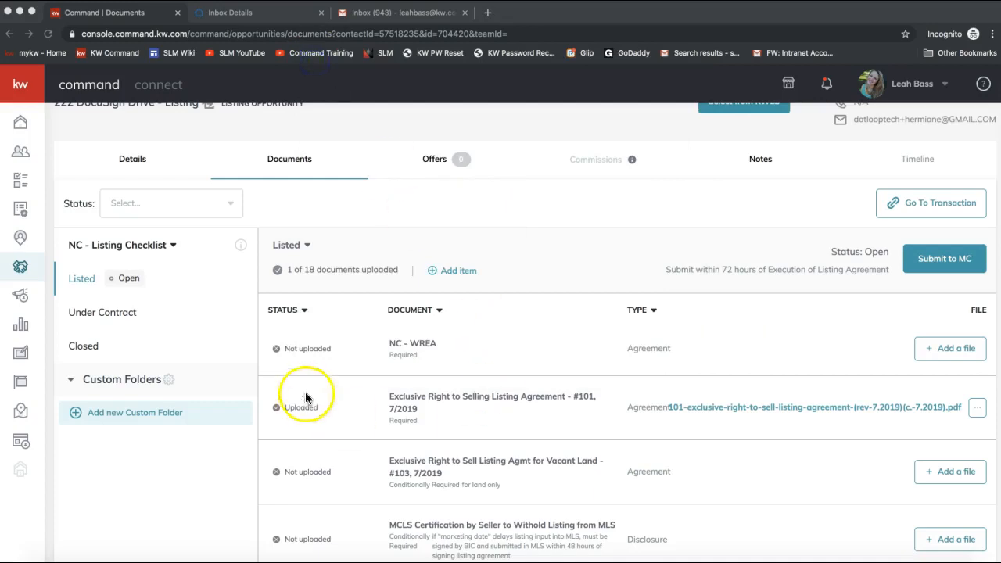